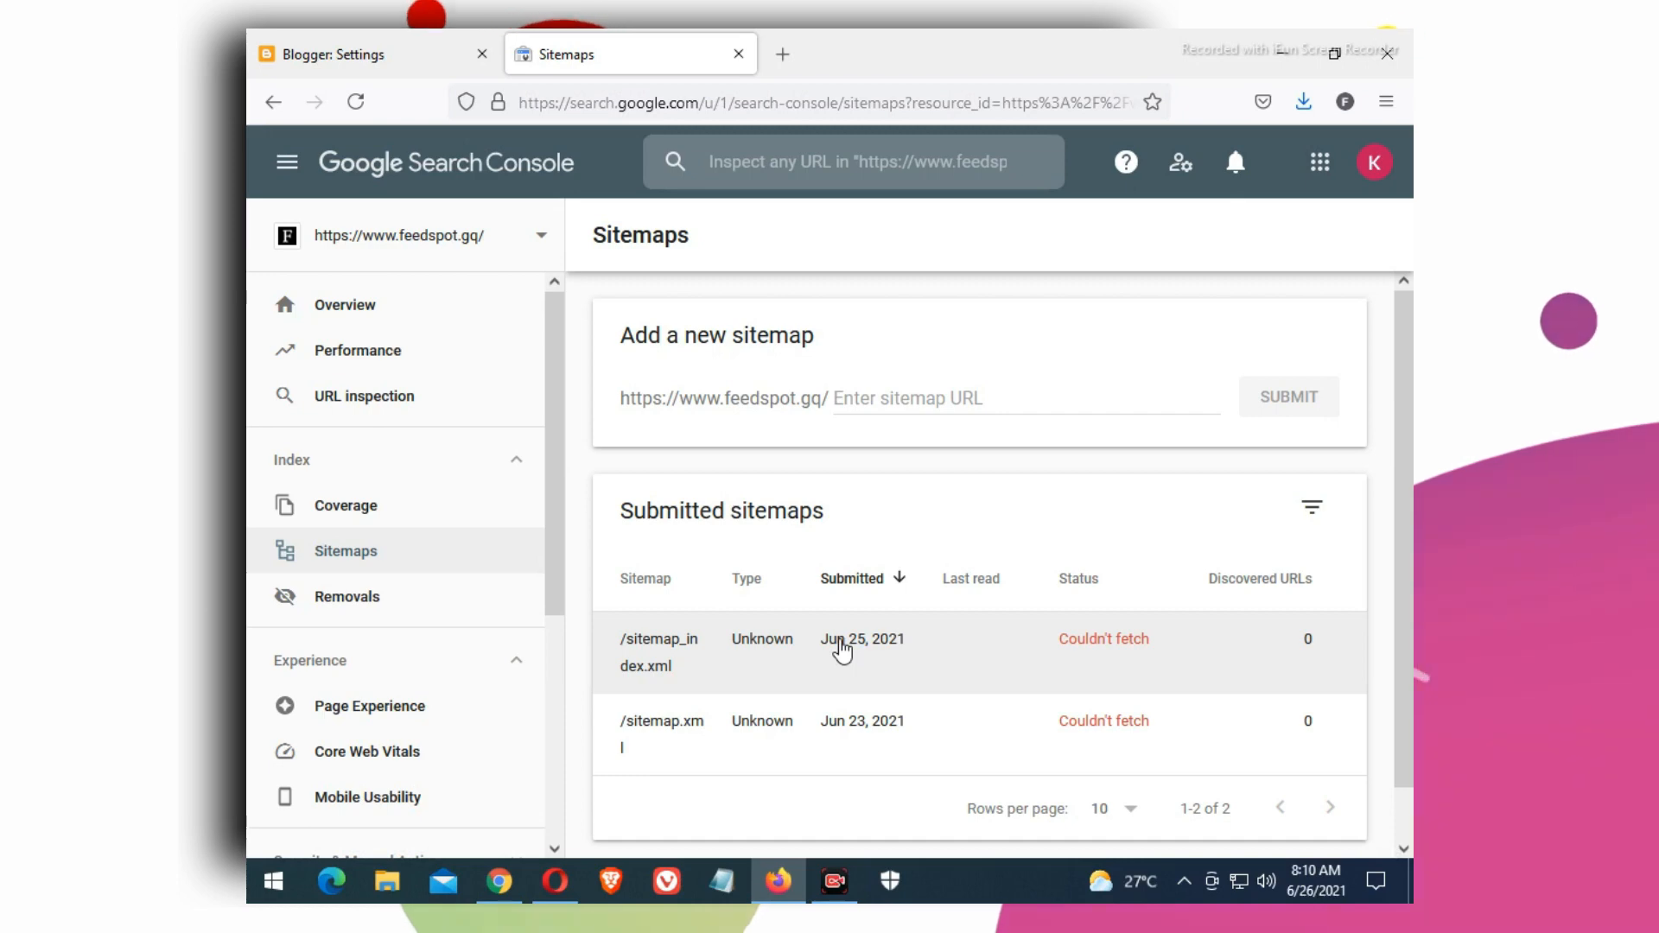
Switch to WhatsApp in Opera and examine the enlarged Sitemaps screenshot from the open chat, then close it.
click(549, 899)
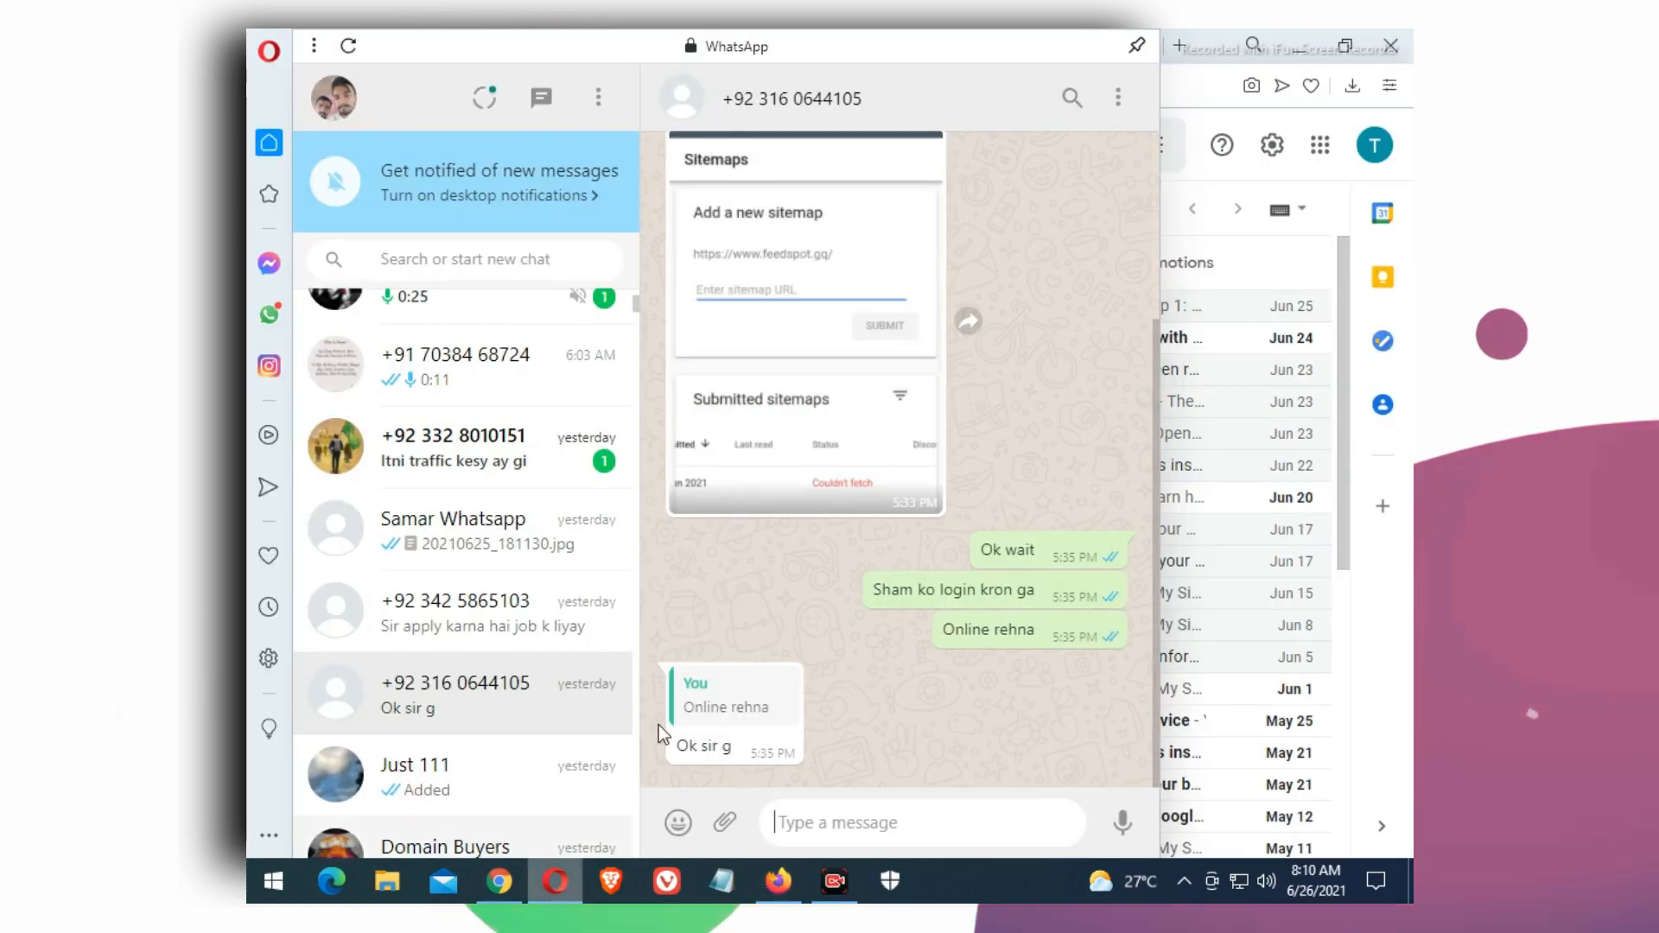
click(792, 363)
click(822, 491)
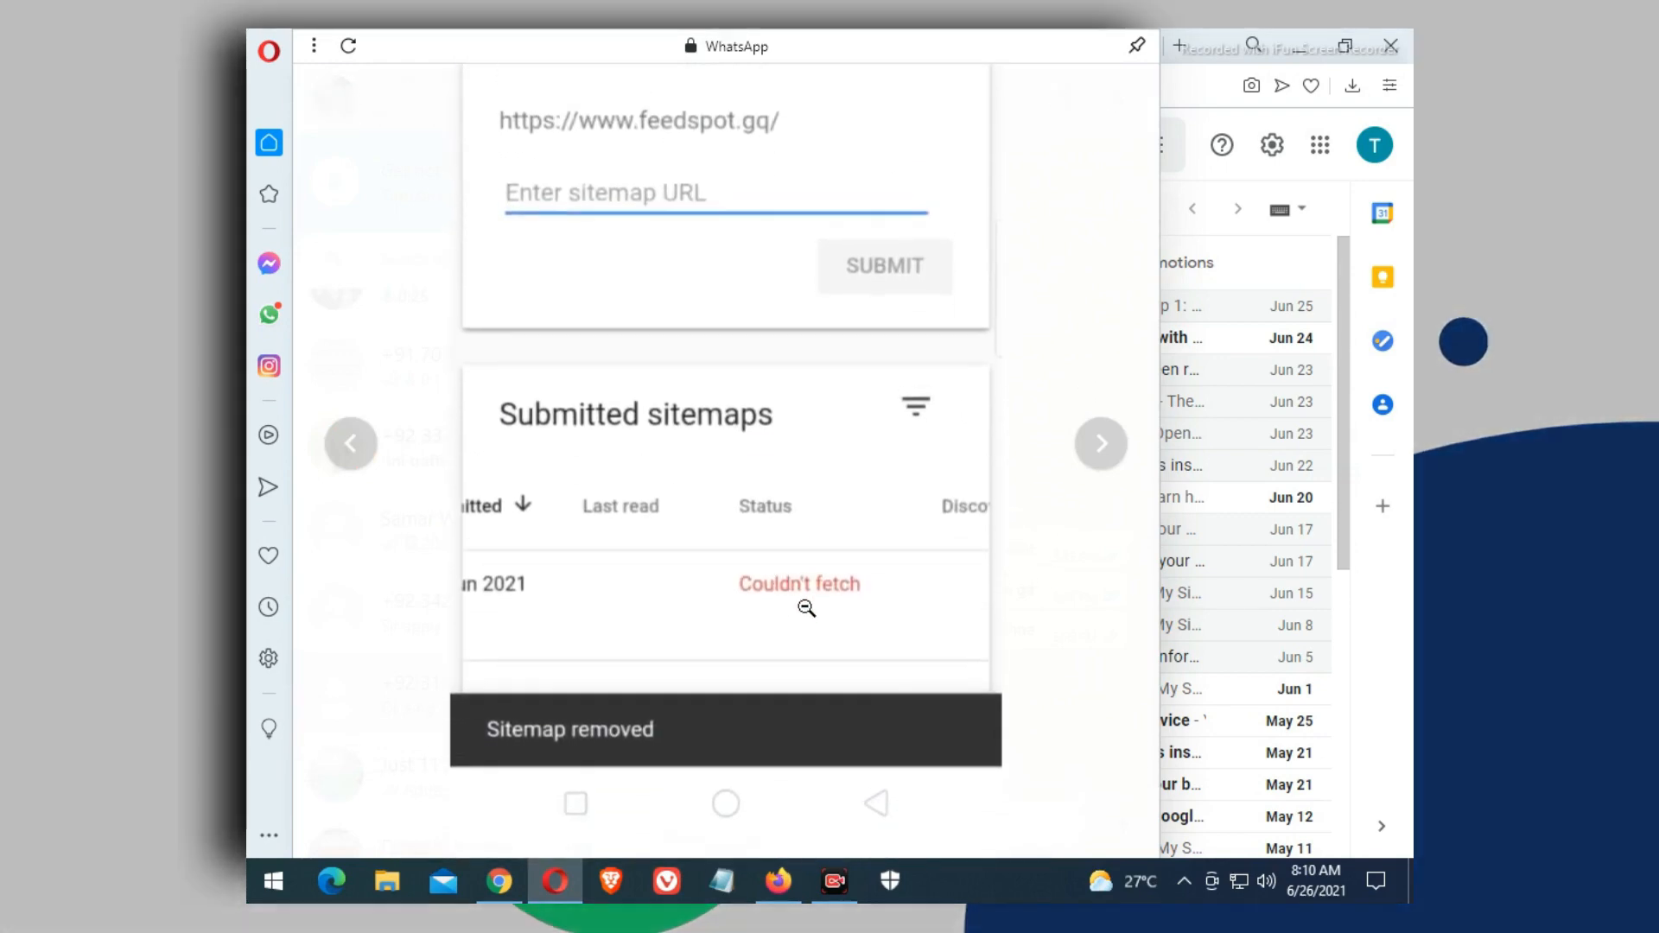
click(809, 610)
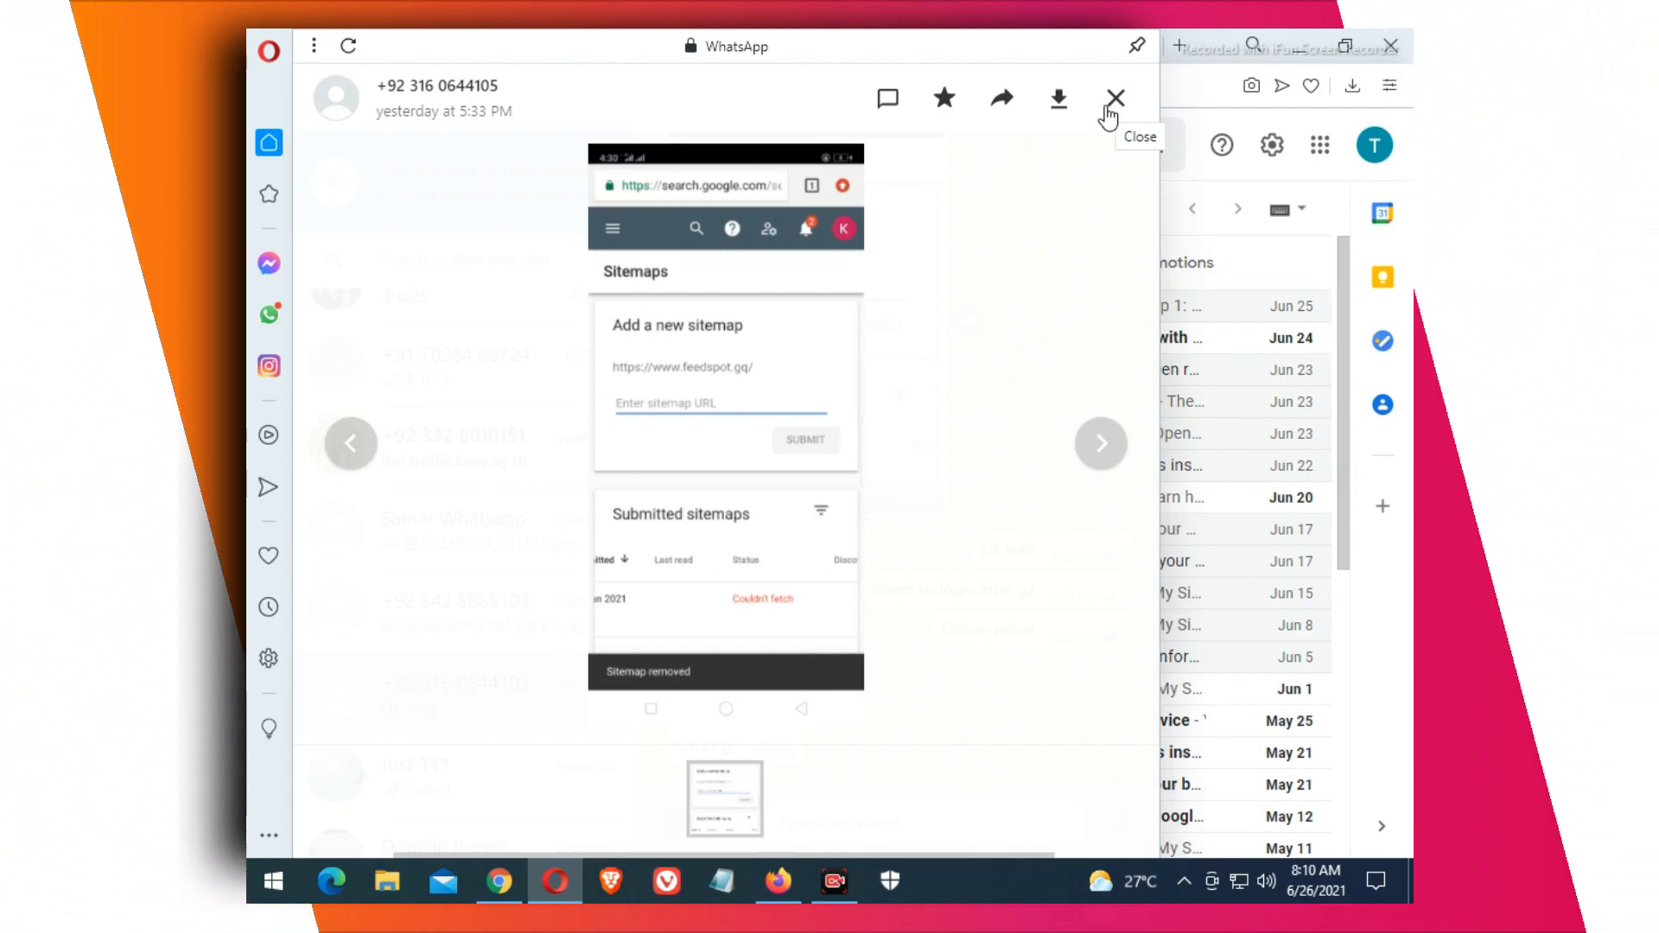
click(1108, 109)
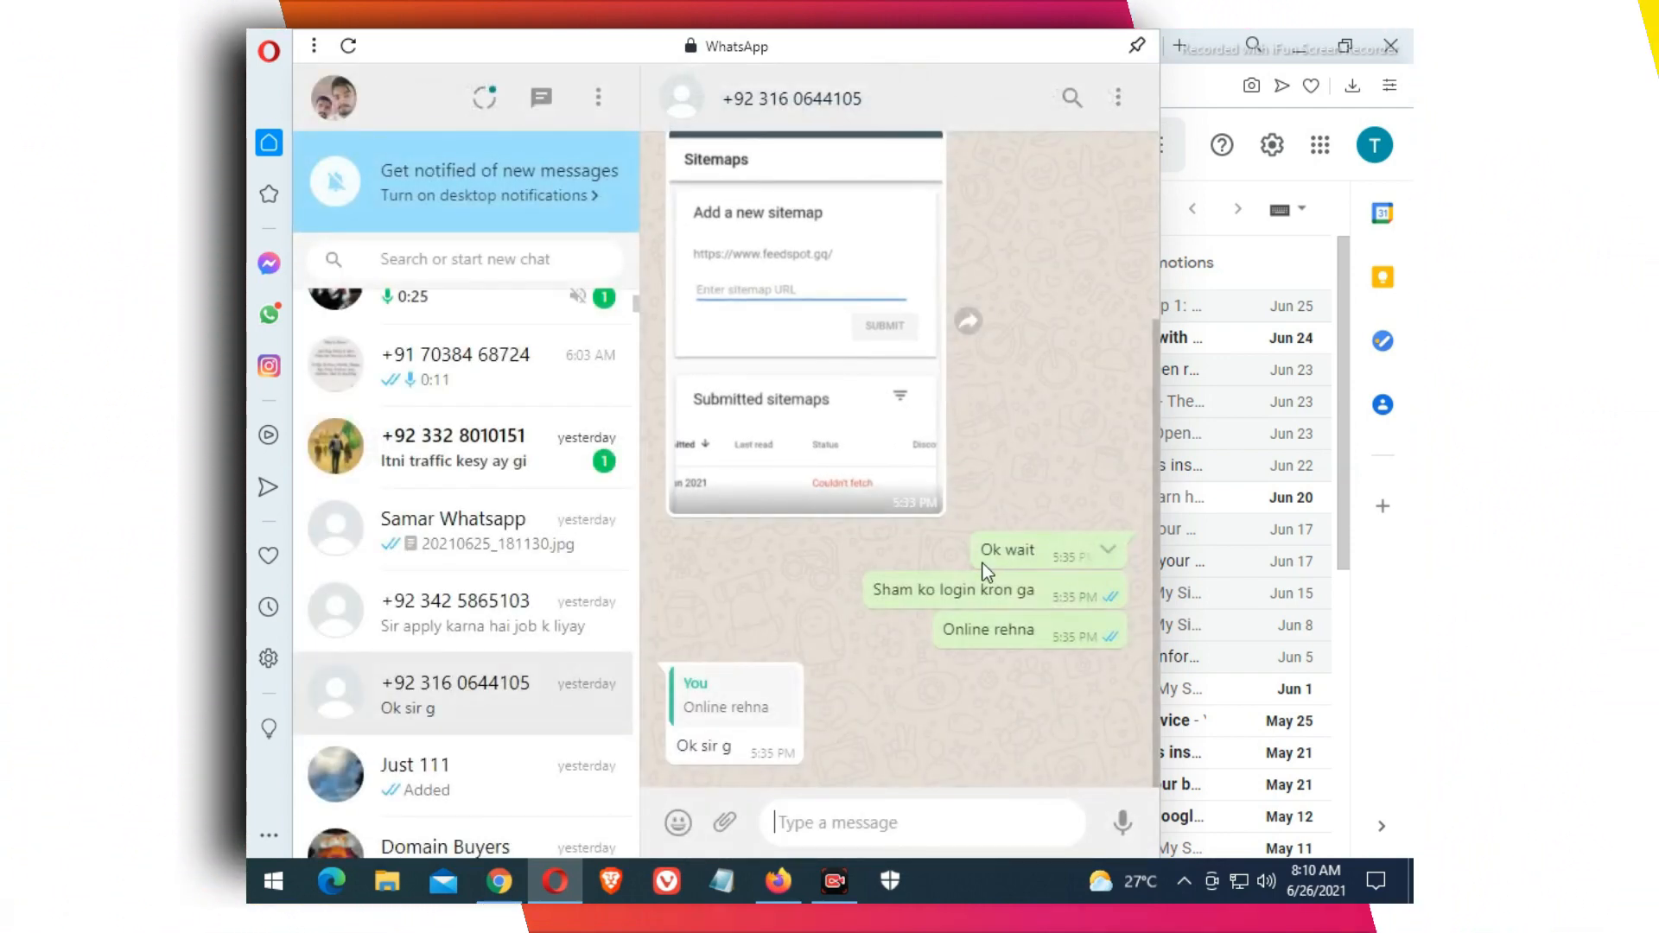
double_click(1008, 549)
double_click(957, 590)
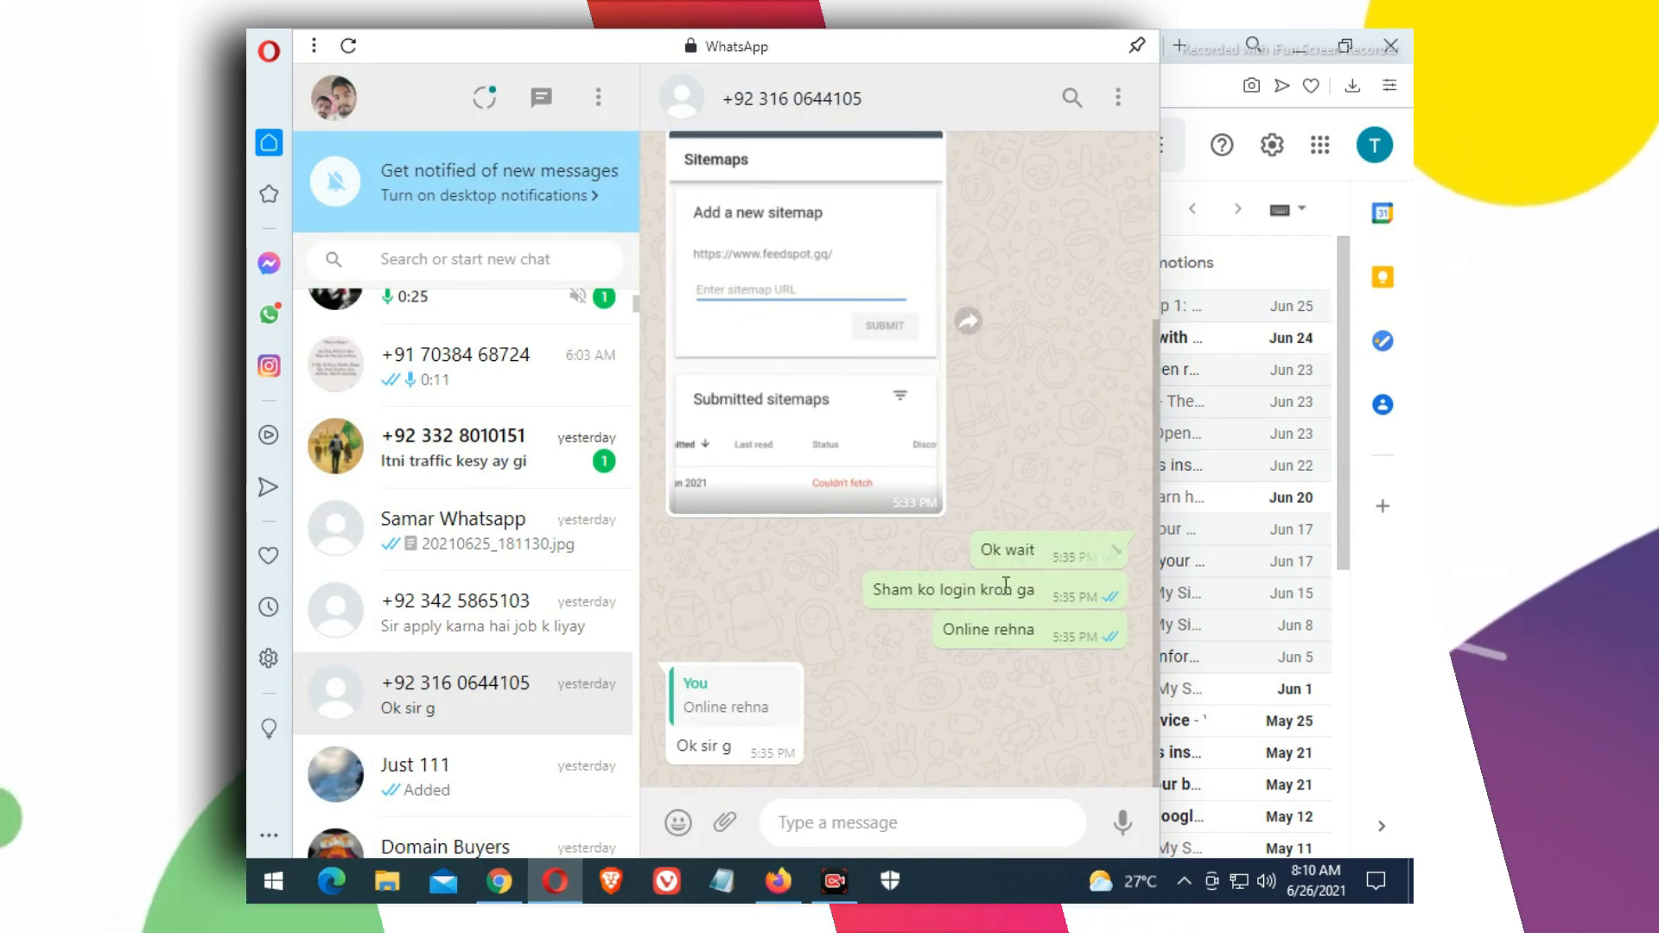
triple_click(953, 590)
double_click(1001, 628)
click(928, 651)
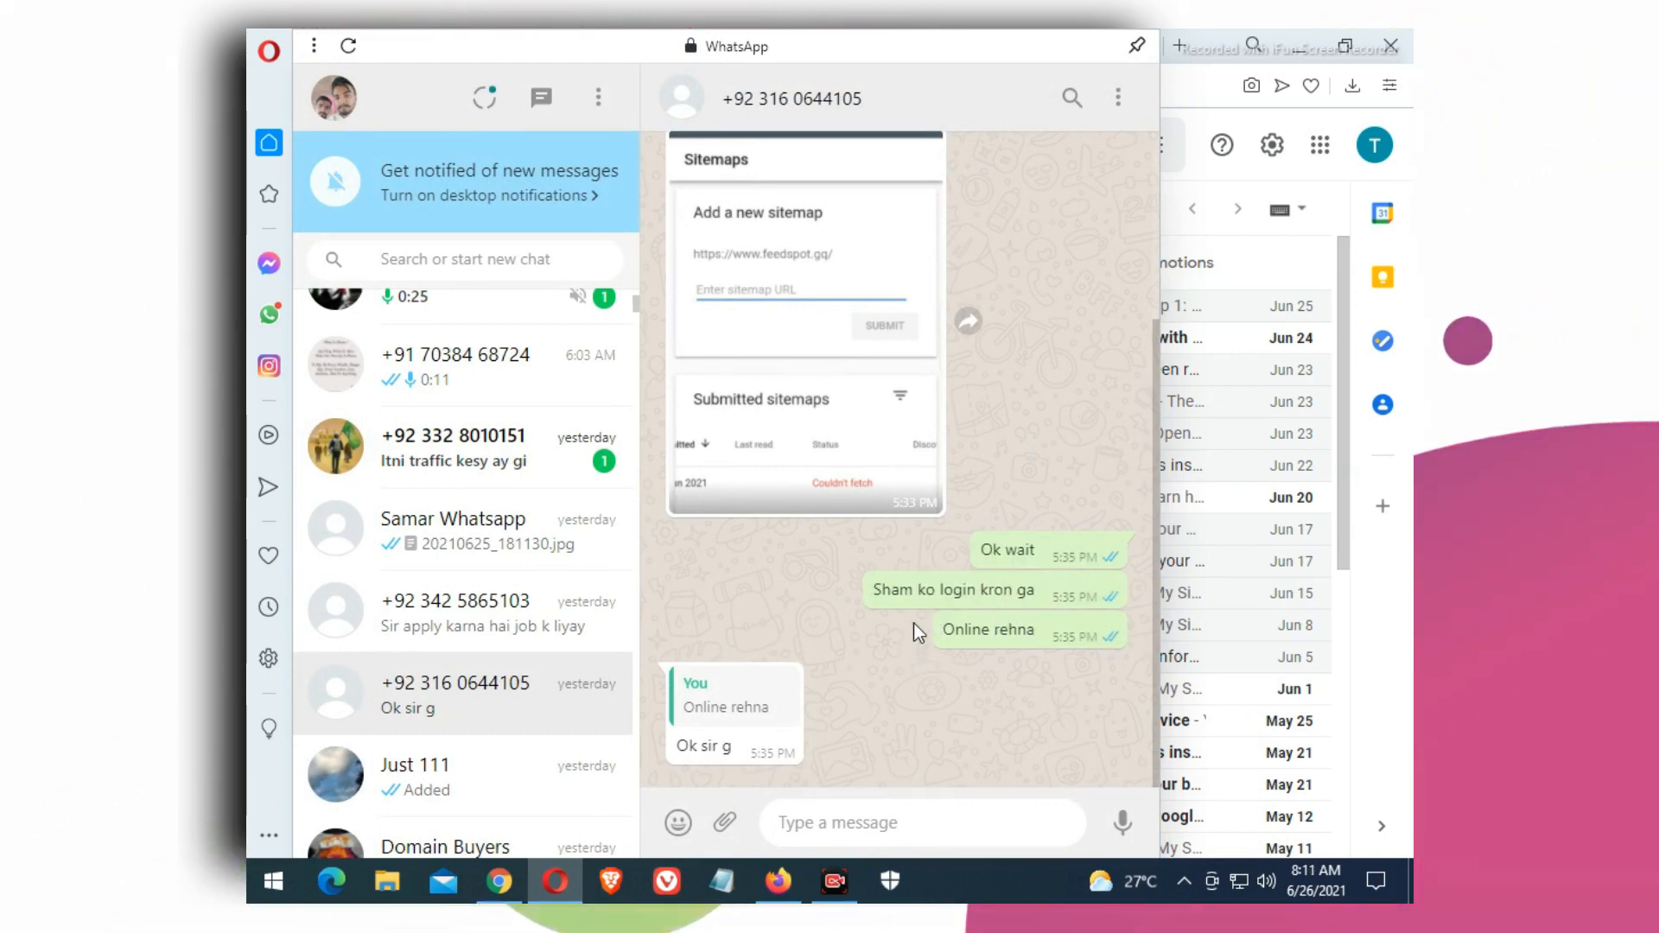
scroll(548, 622, up, 5)
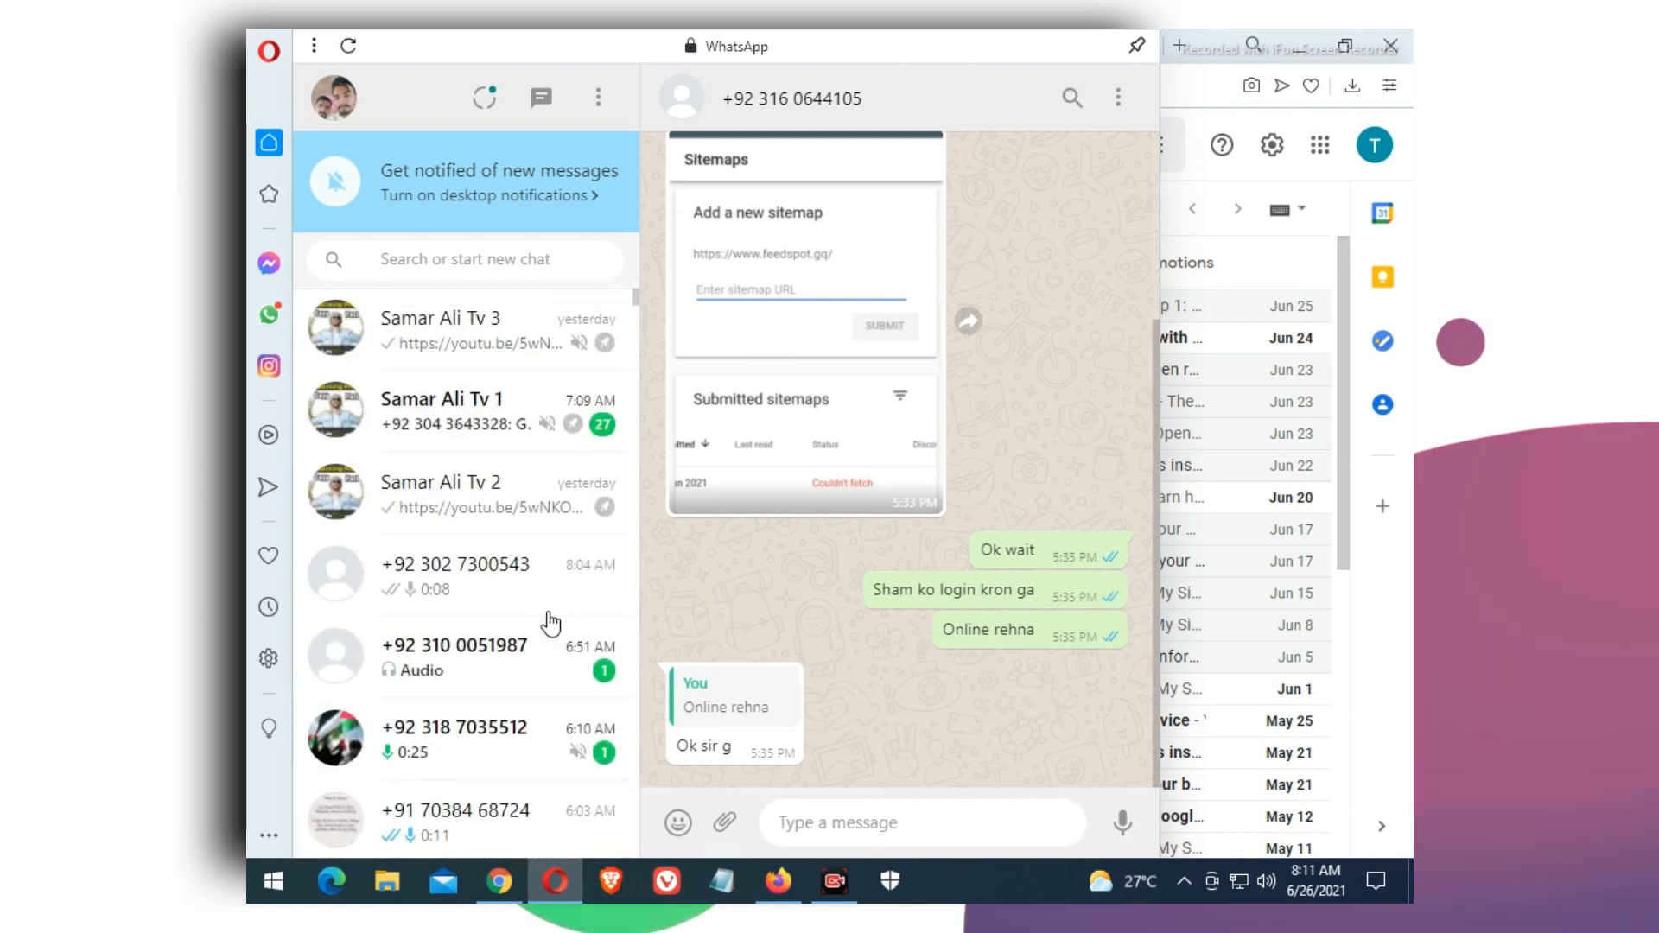
scroll(550, 623, down, 7)
scroll(548, 622, up, 7)
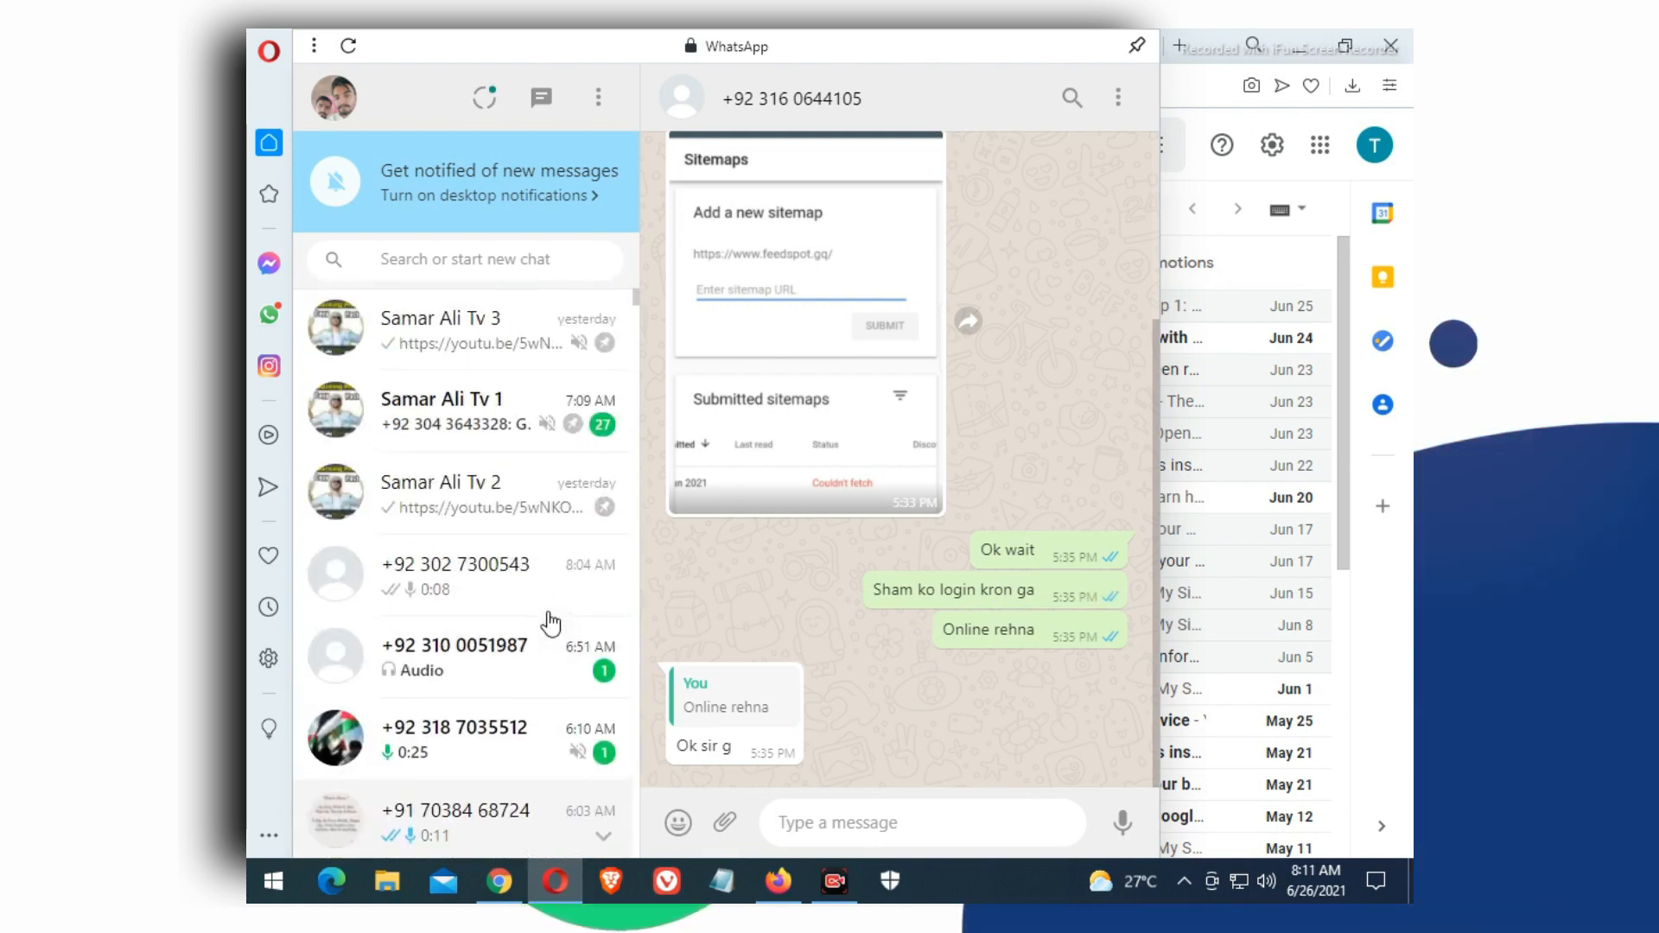
scroll(550, 623, down, 3)
scroll(548, 619, up, 3)
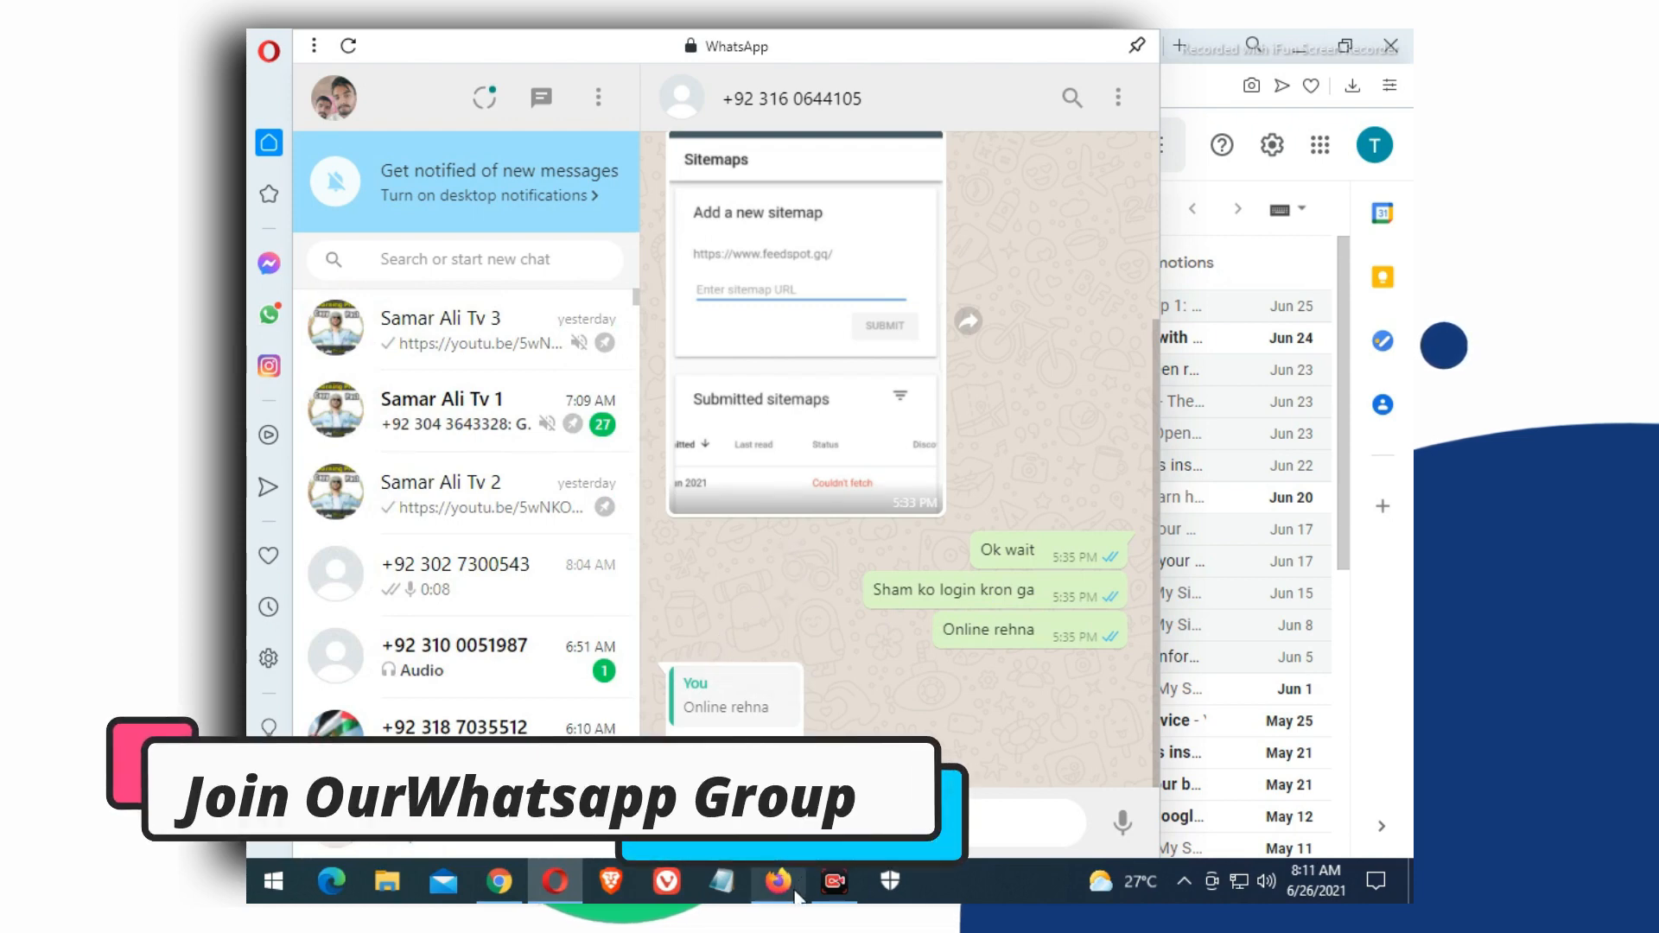
Switch to Firefox and bring up the Basic section of the Feedspot blog's settings in Blogger.
mouse_move(786, 882)
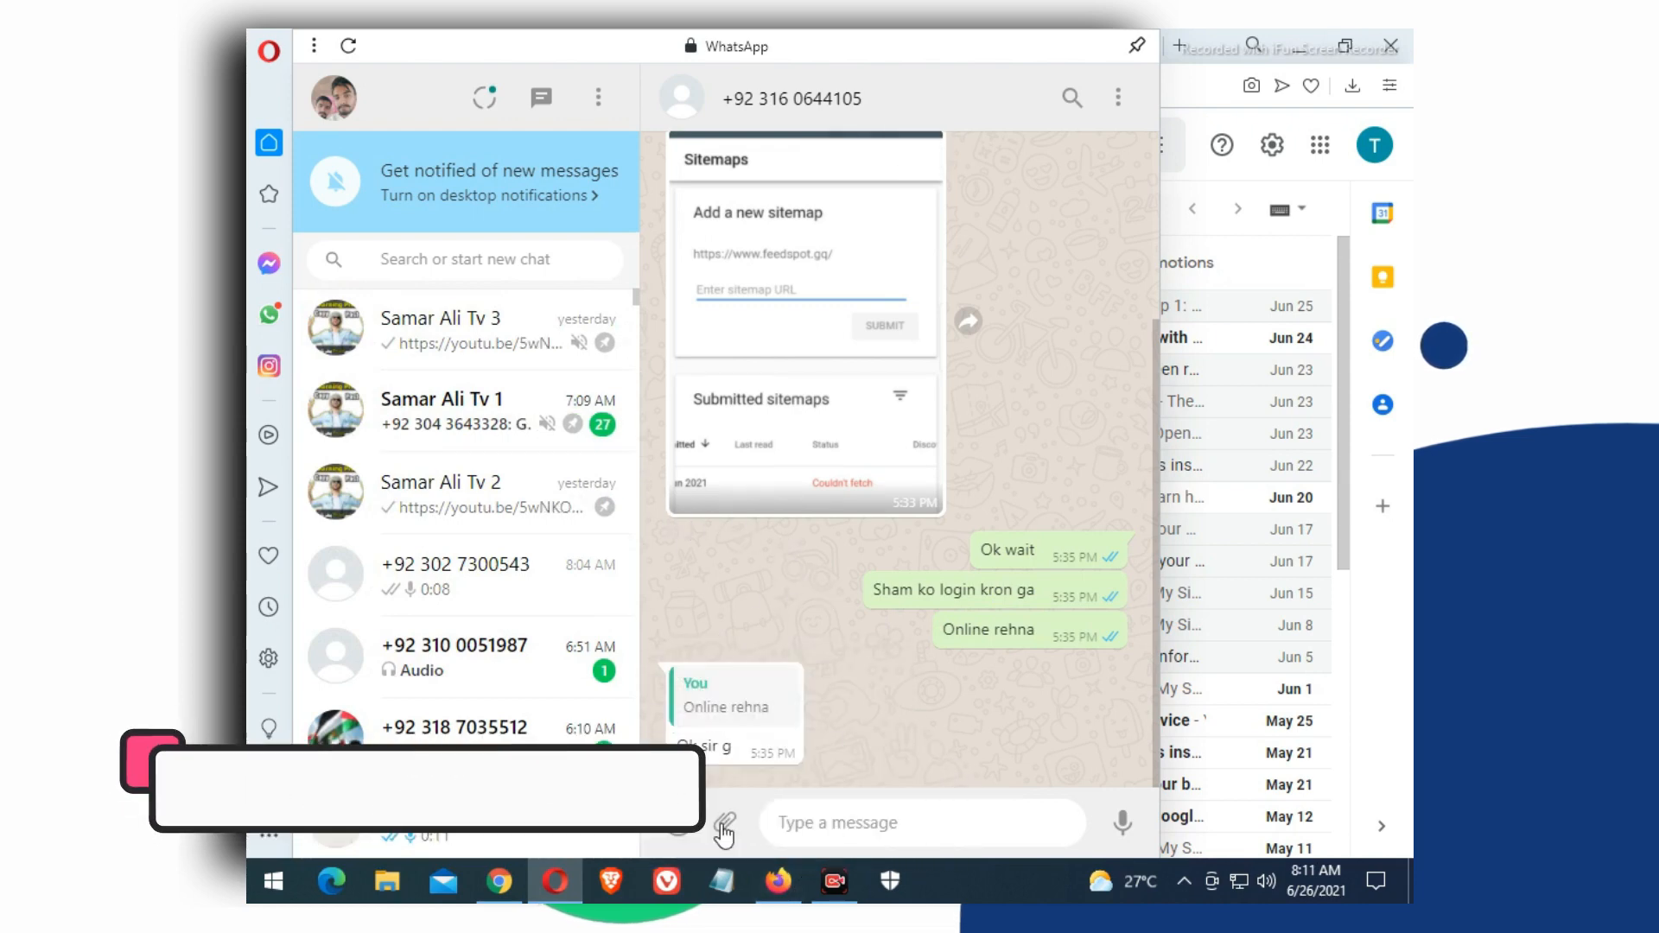
click(786, 883)
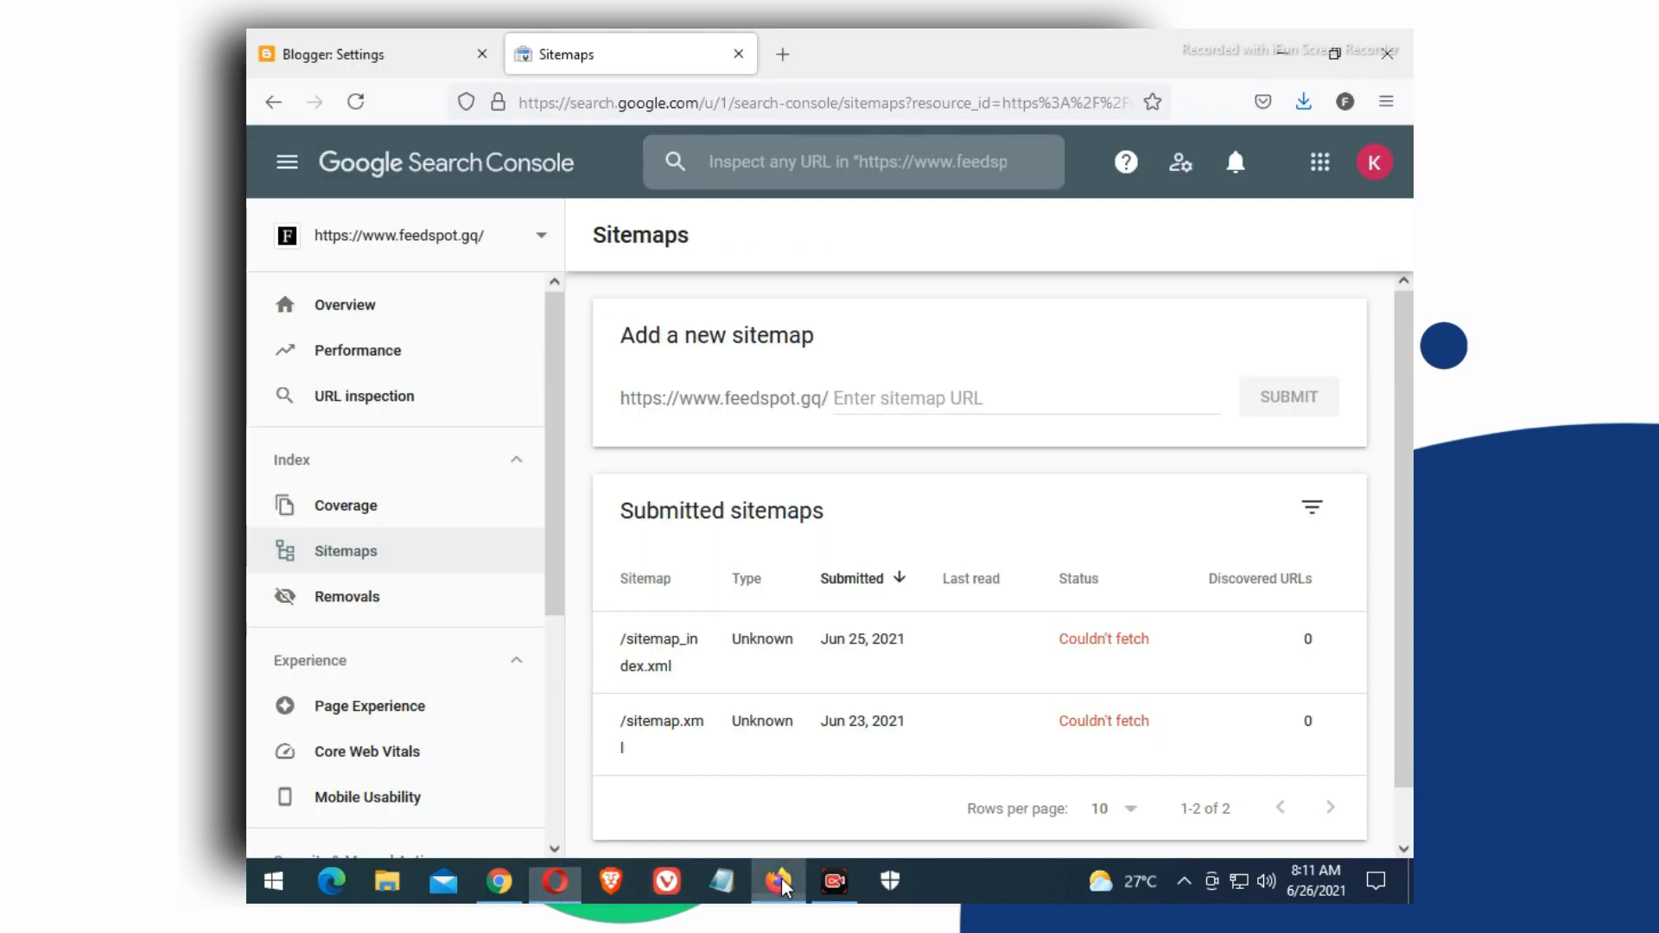
click(377, 45)
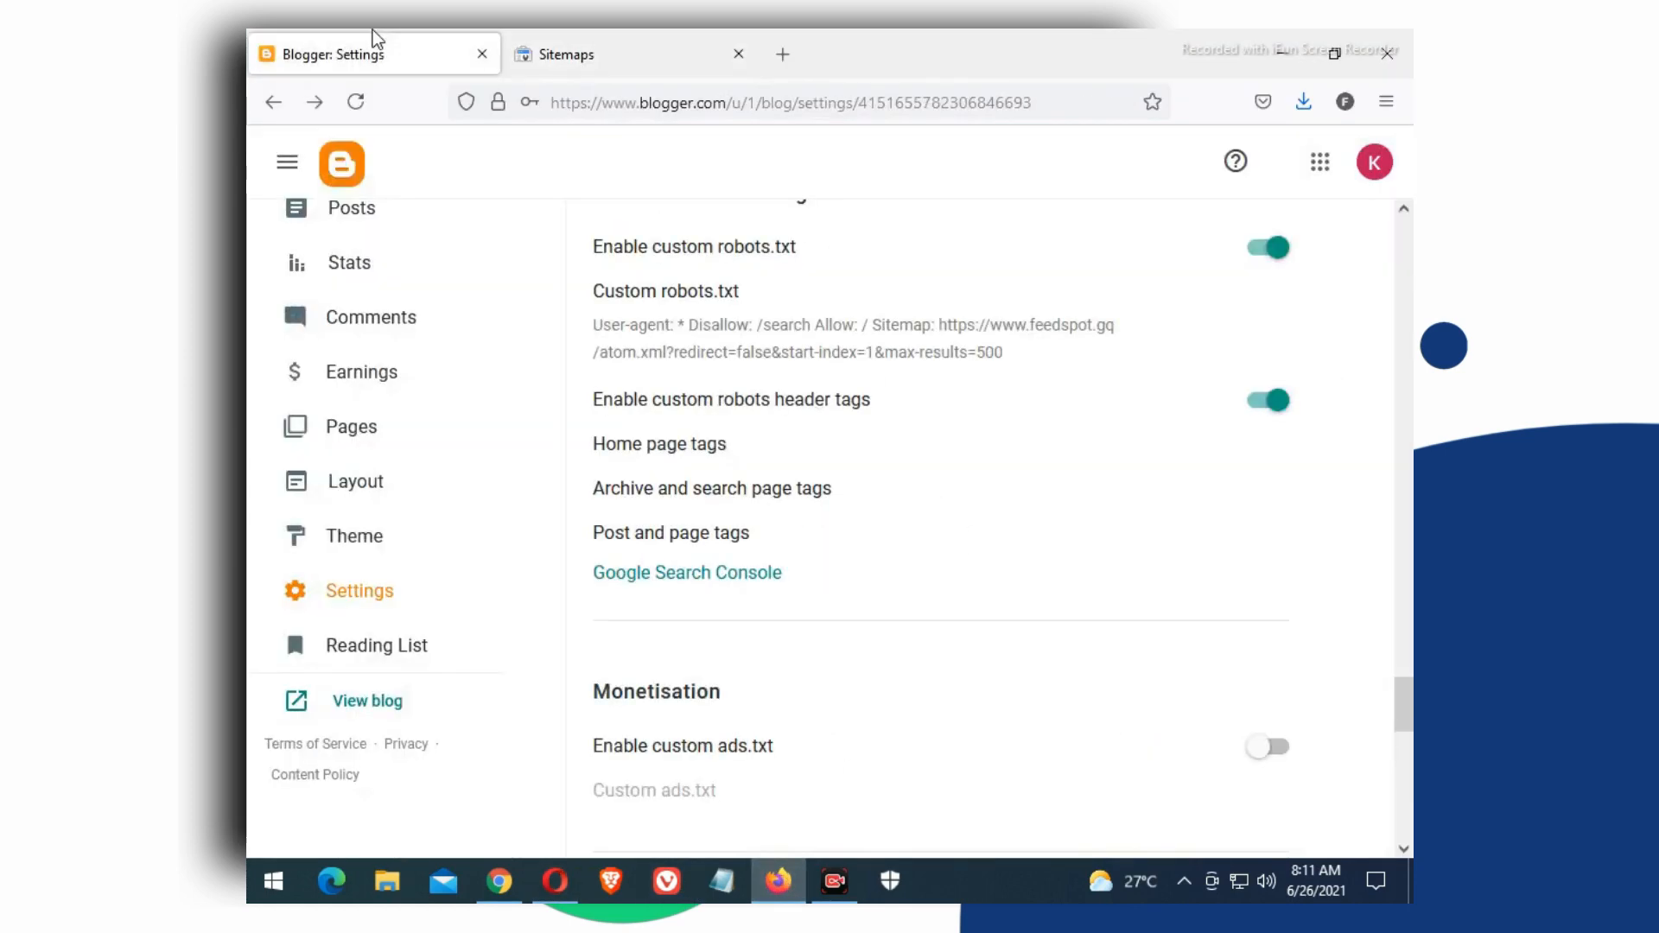
scroll(826, 500, up, 20)
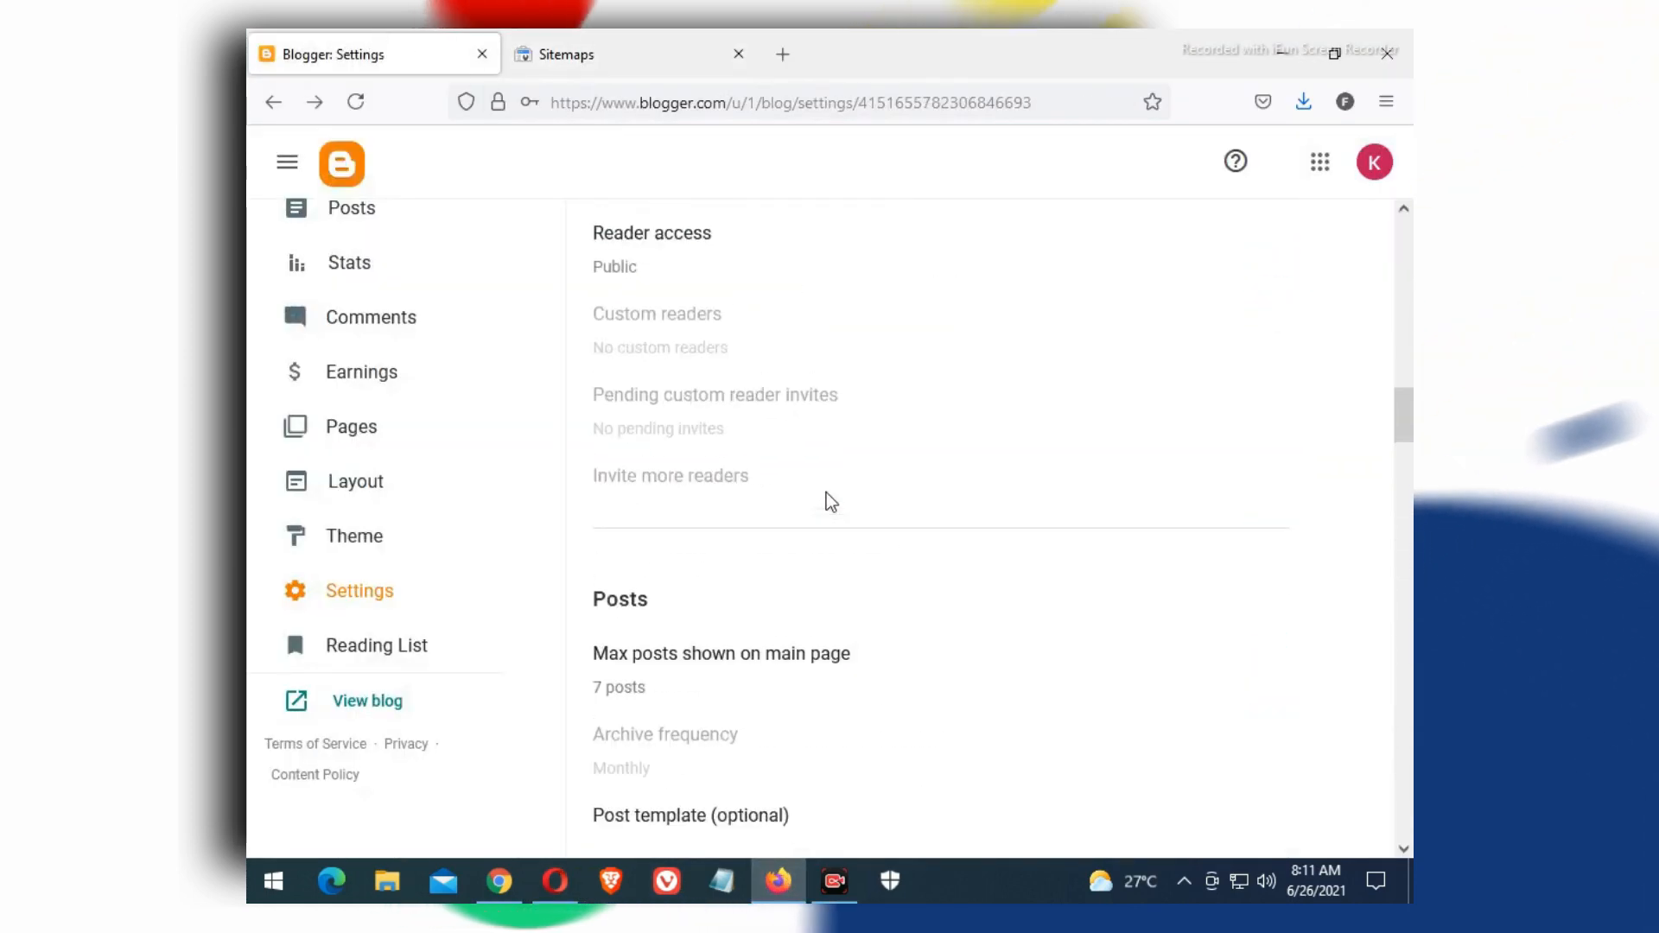
scroll(826, 498, up, 6)
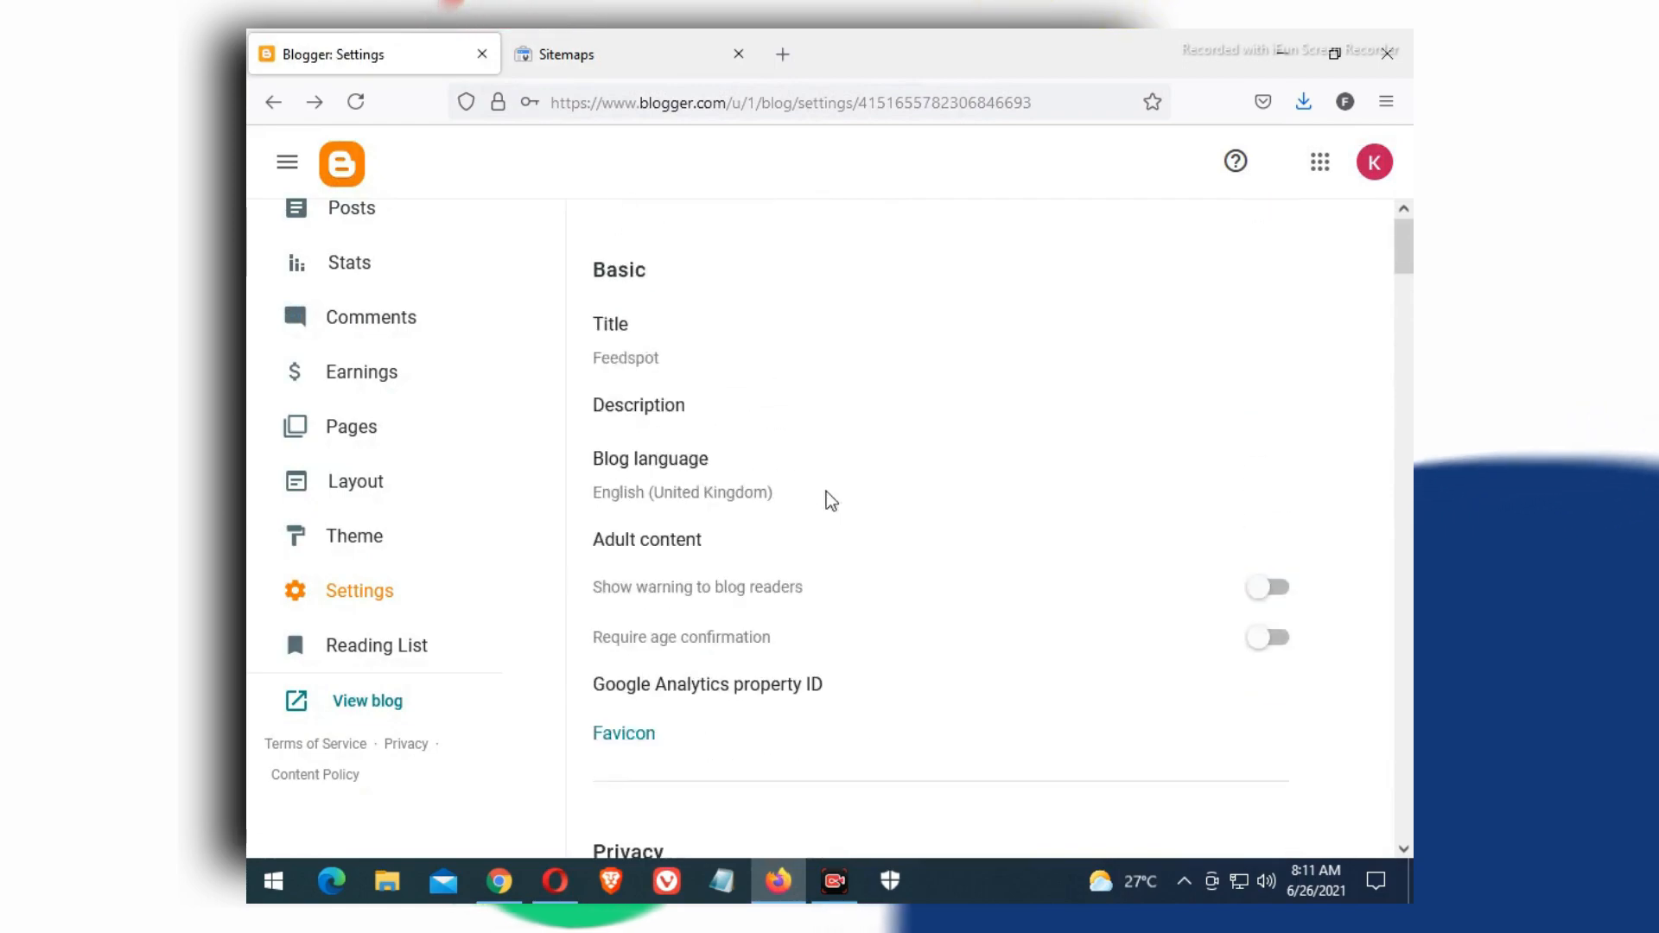
Switch to the Samar Ali Tv YouTube channel in Opera and turn on all notifications for it.
click(568, 887)
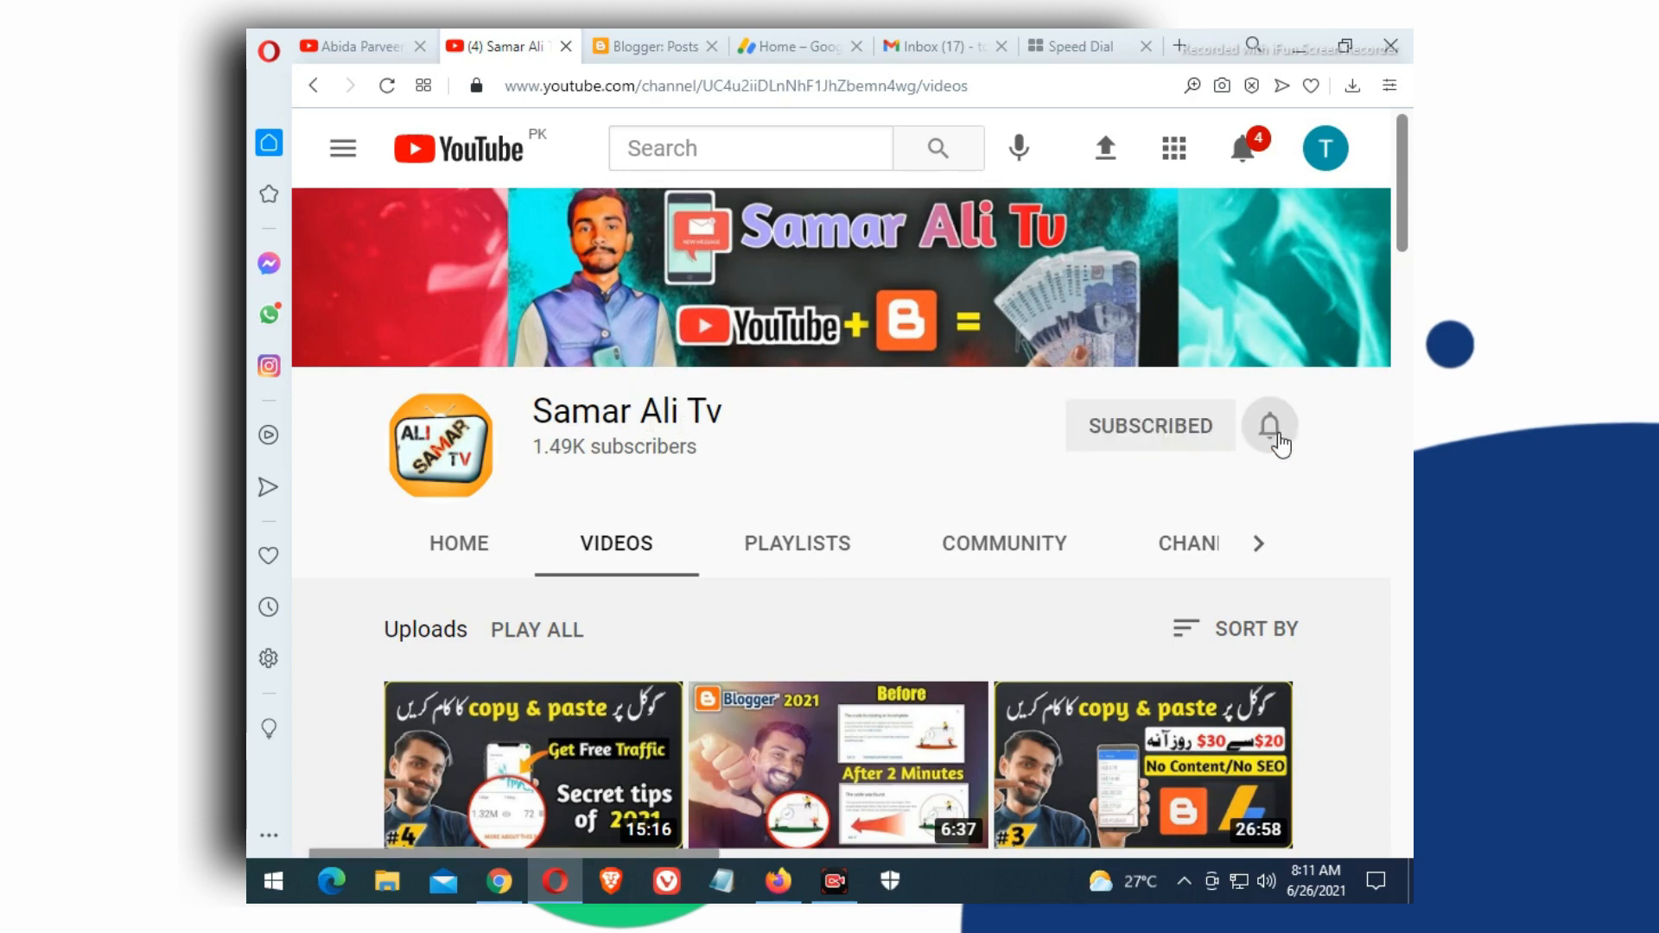
click(1271, 426)
click(1124, 485)
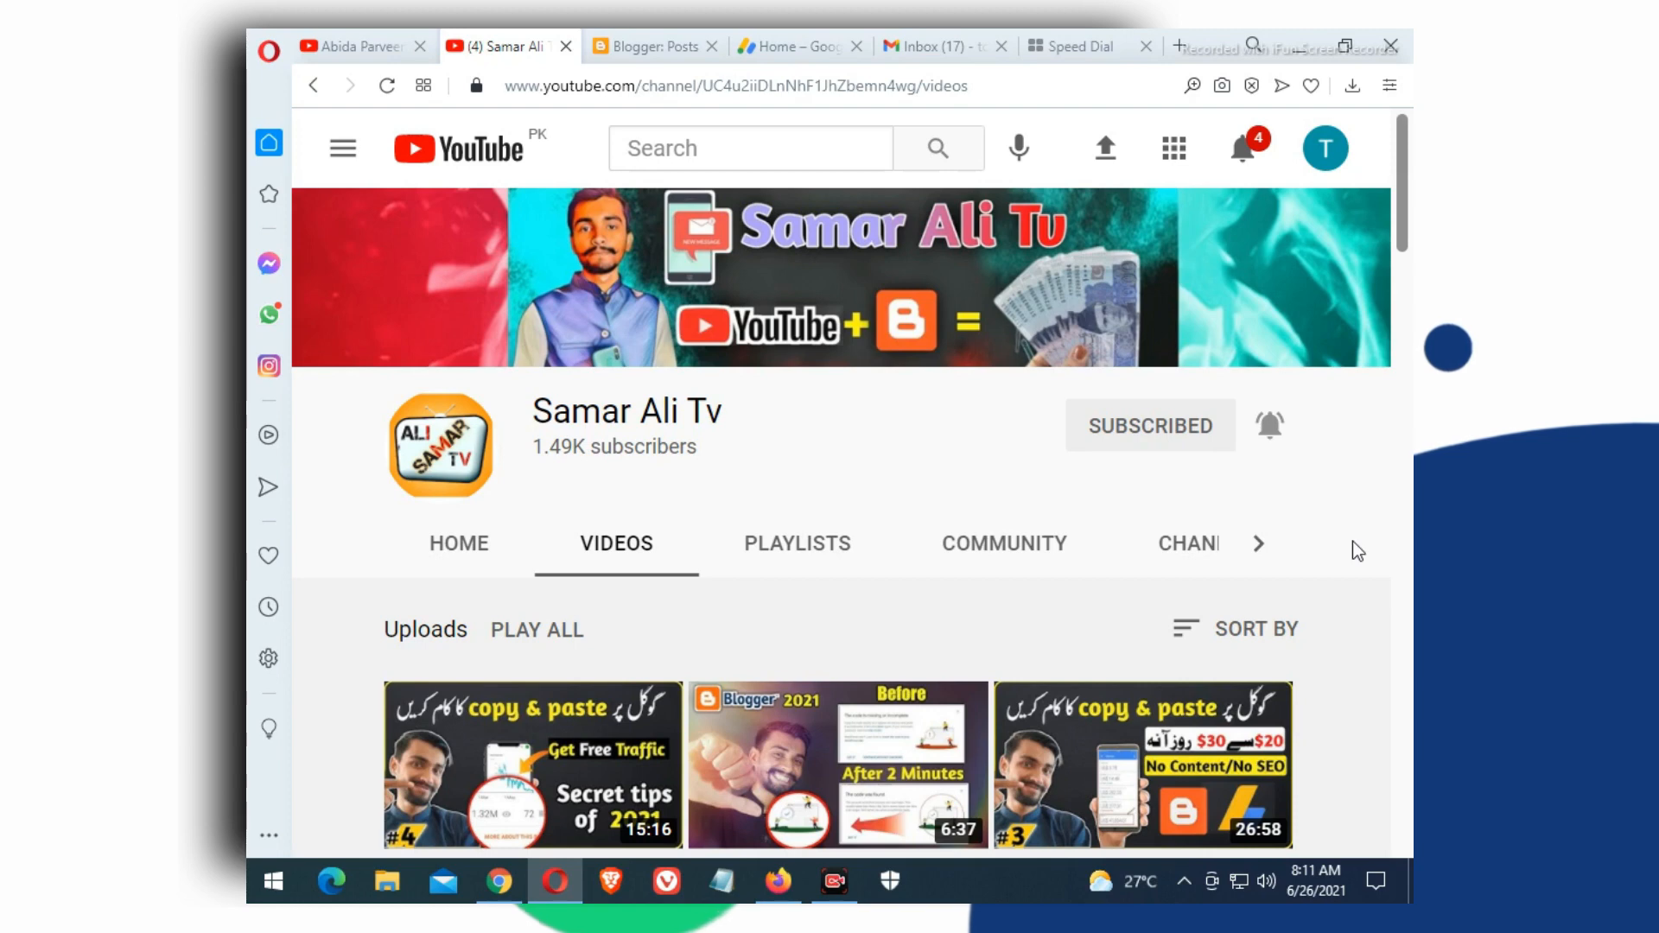
Look through the channel's uploaded videos on Blogger, AdSense and post indexing.
scroll(1353, 542, down, 3)
scroll(1352, 542, down, 1)
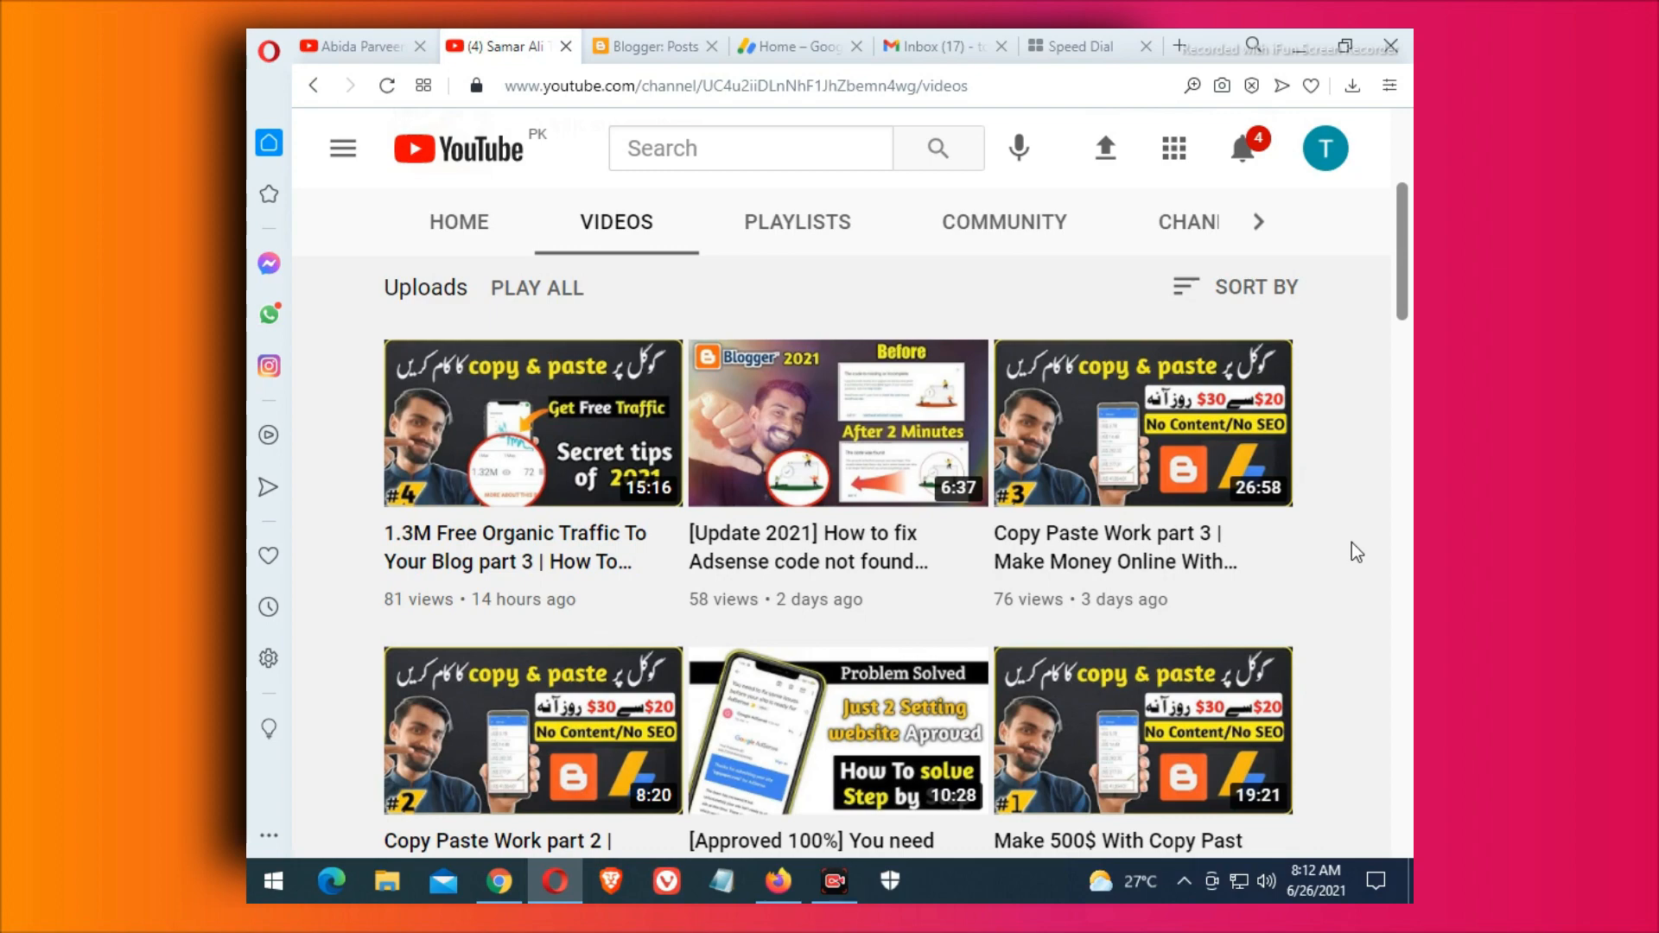
scroll(1352, 542, down, 6)
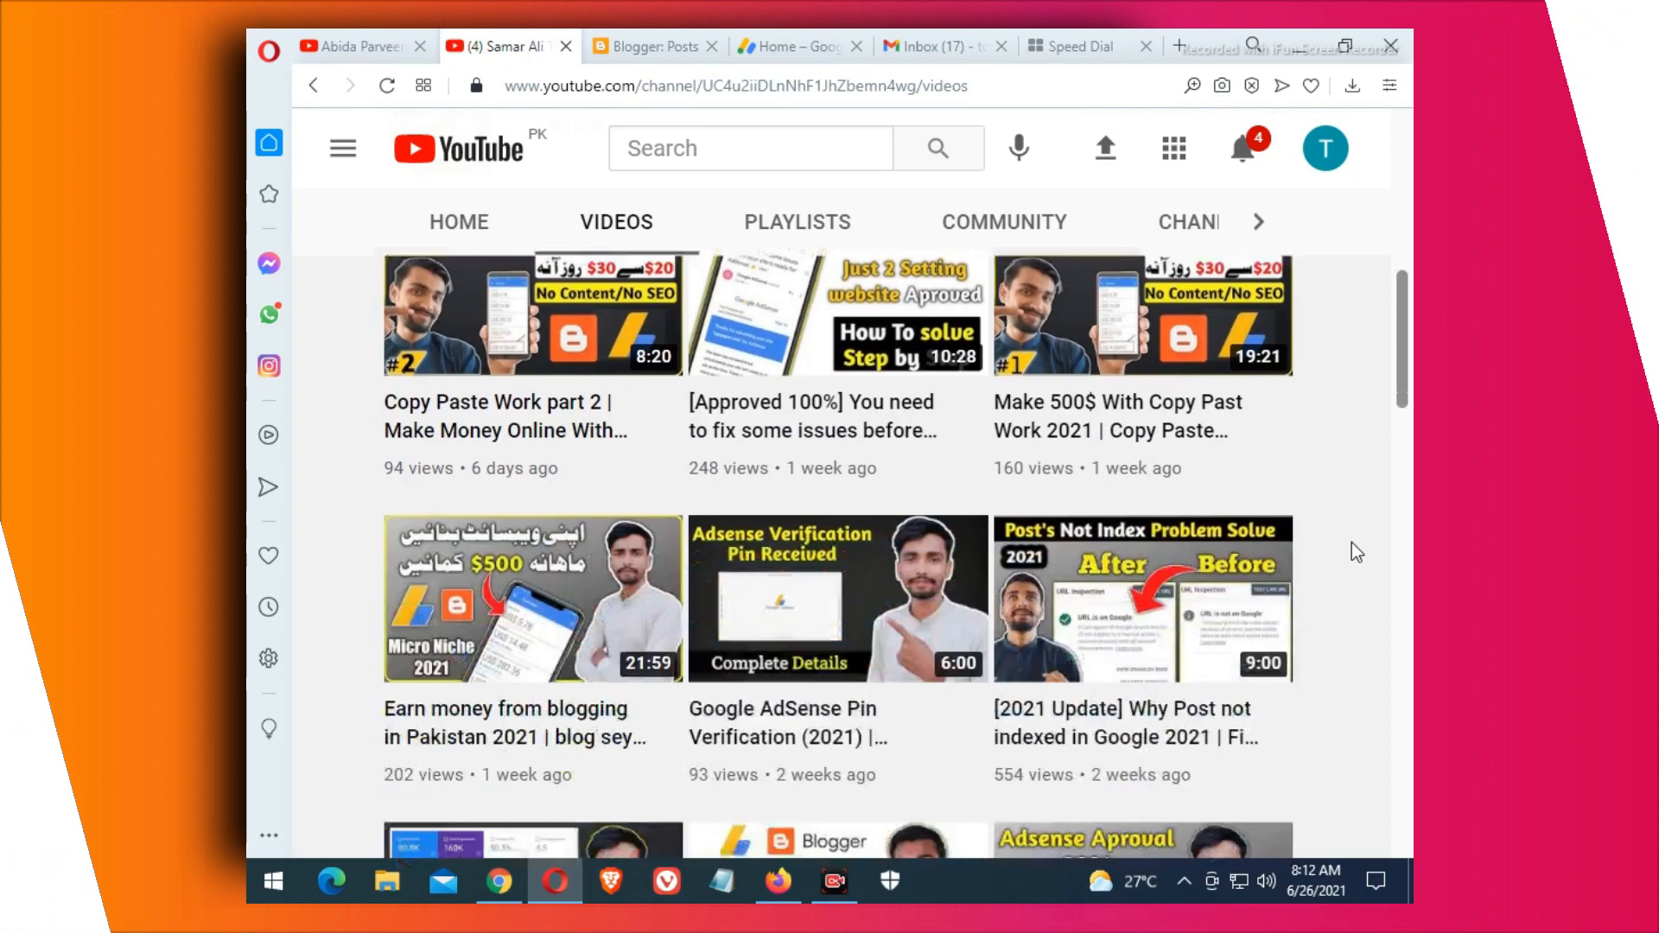
scroll(1356, 553, down, 3)
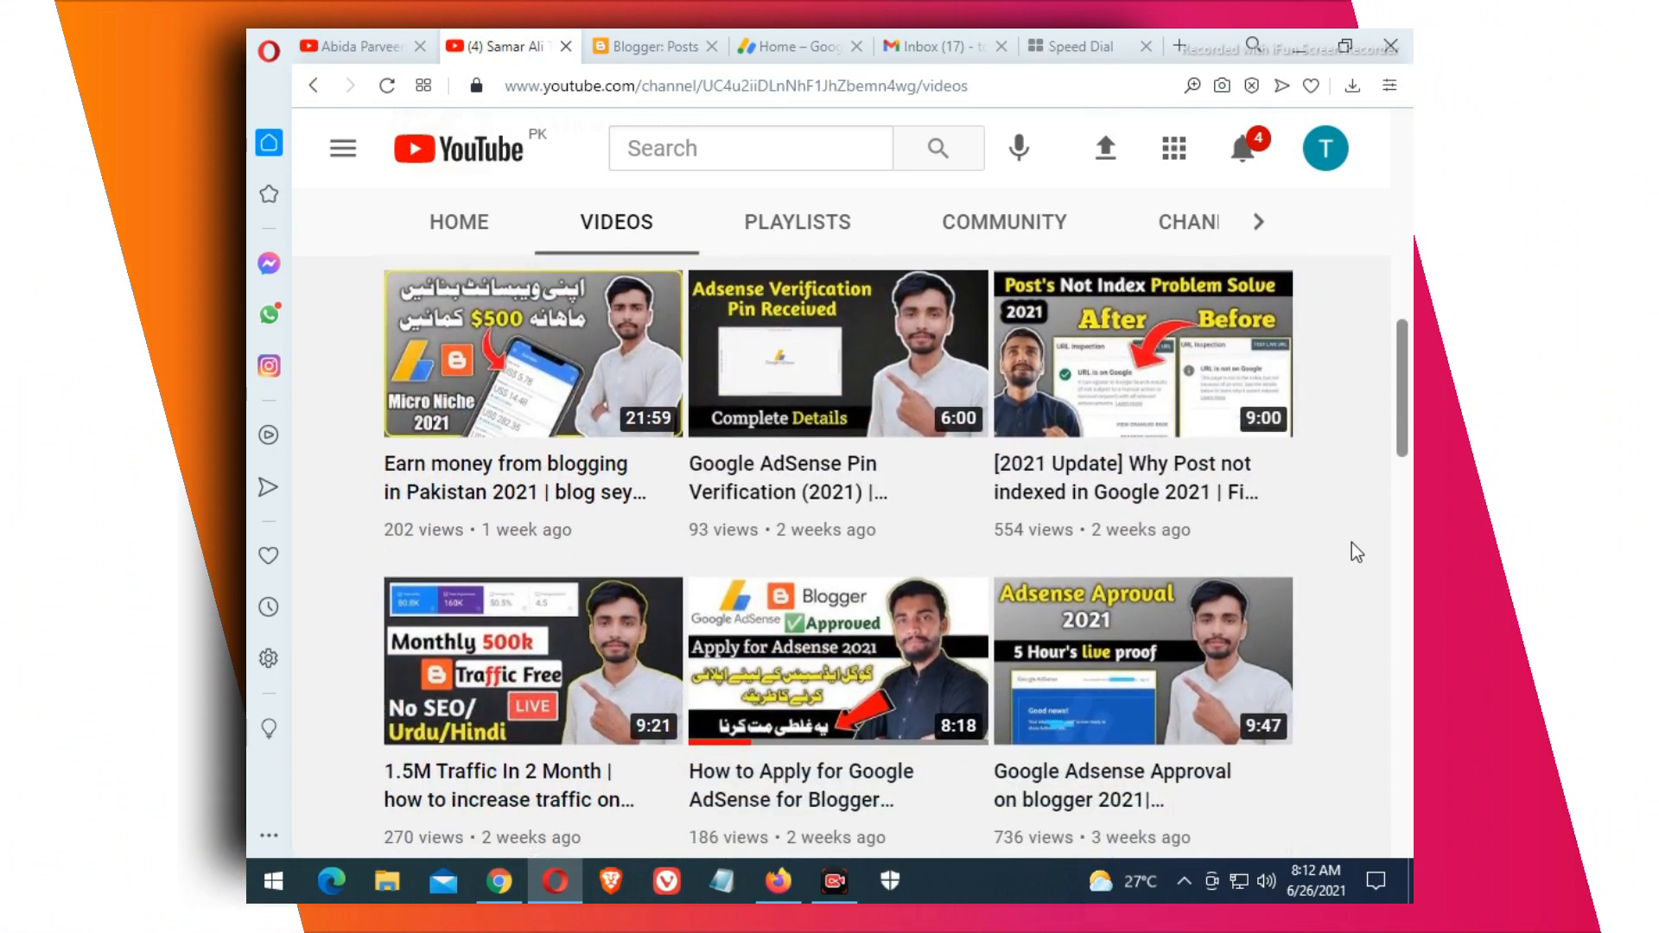
scroll(1356, 553, up, 3)
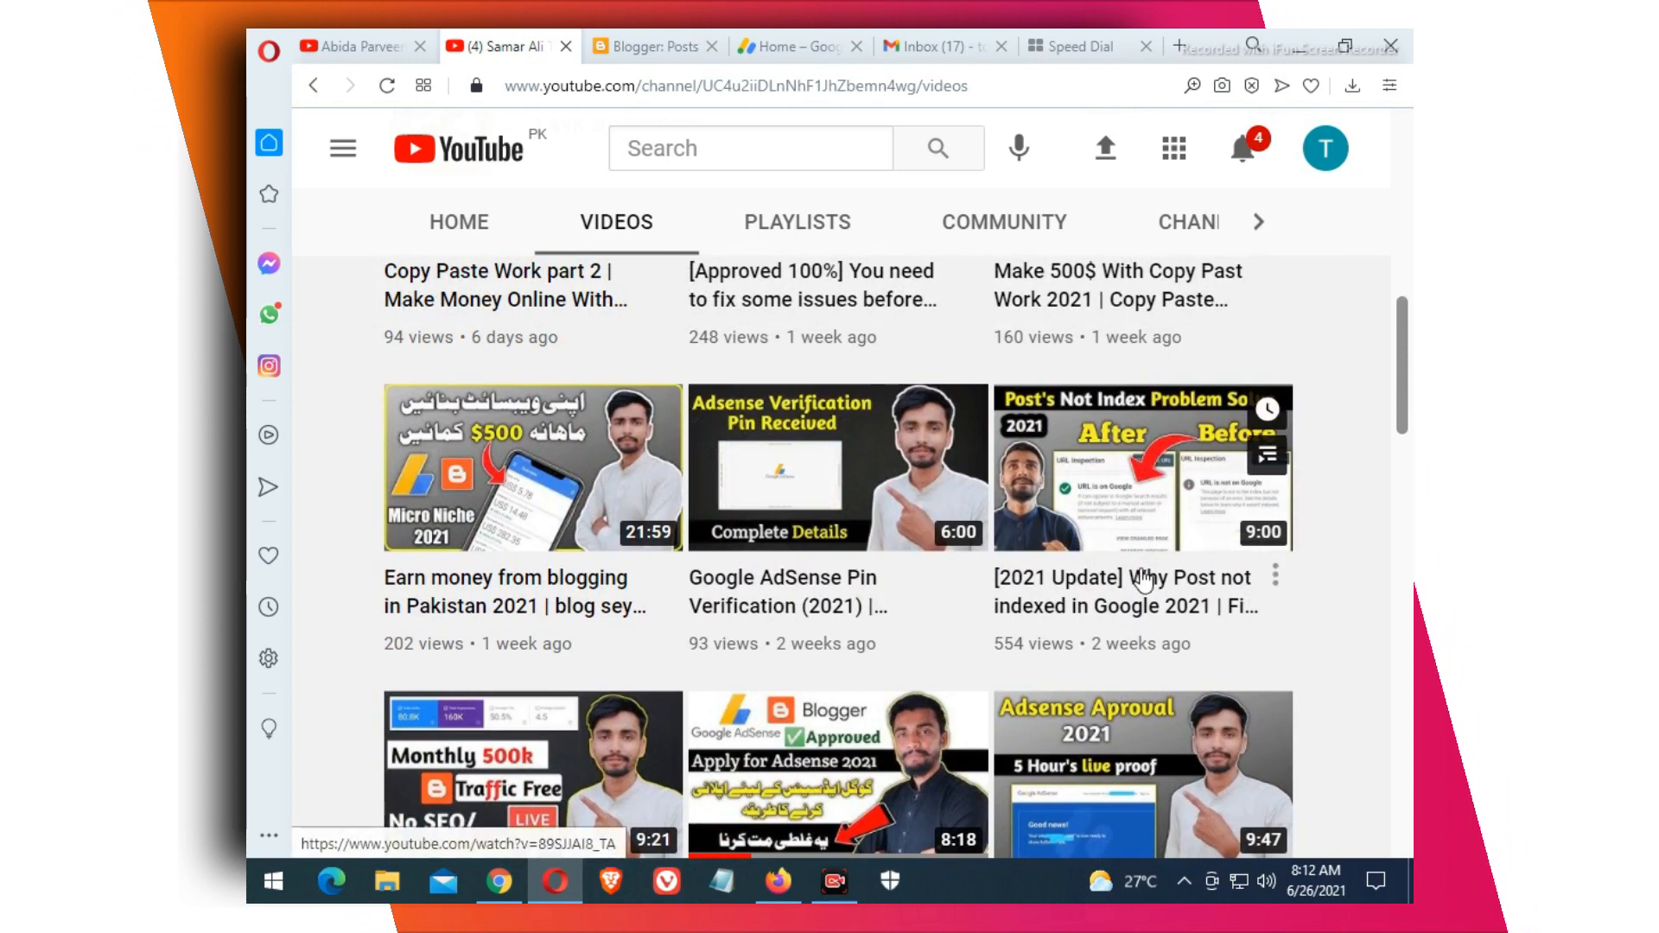
mouse_move(1143, 577)
scroll(1366, 629, down, 3)
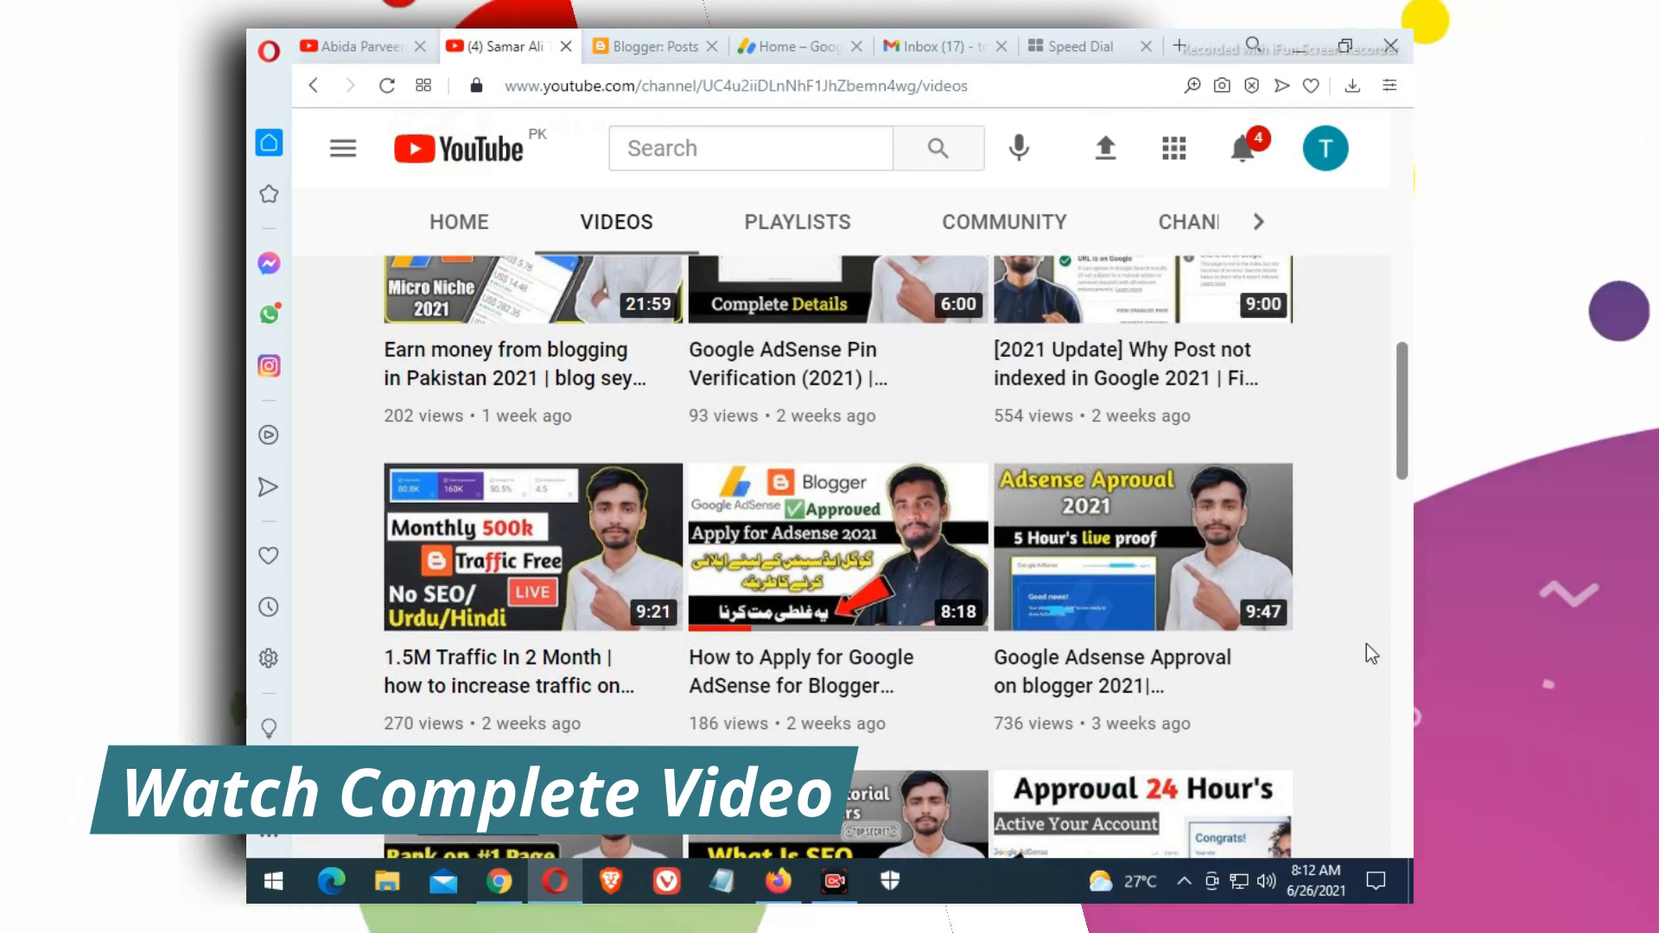
scroll(1366, 645, up, 5)
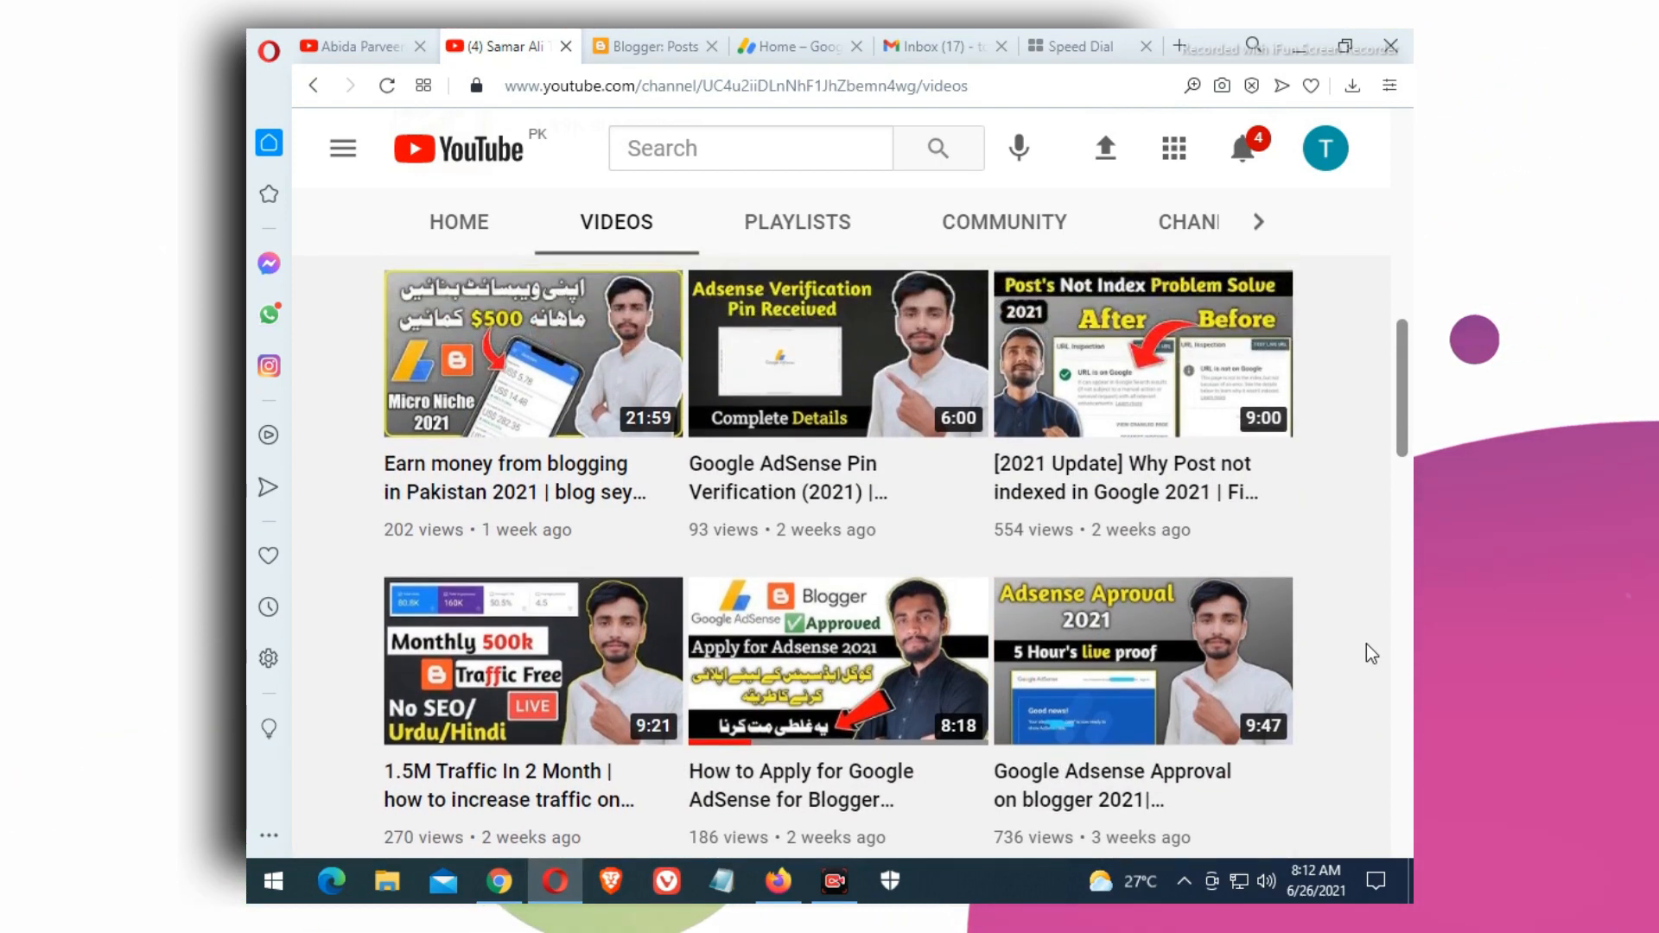
scroll(1367, 643, up, 2)
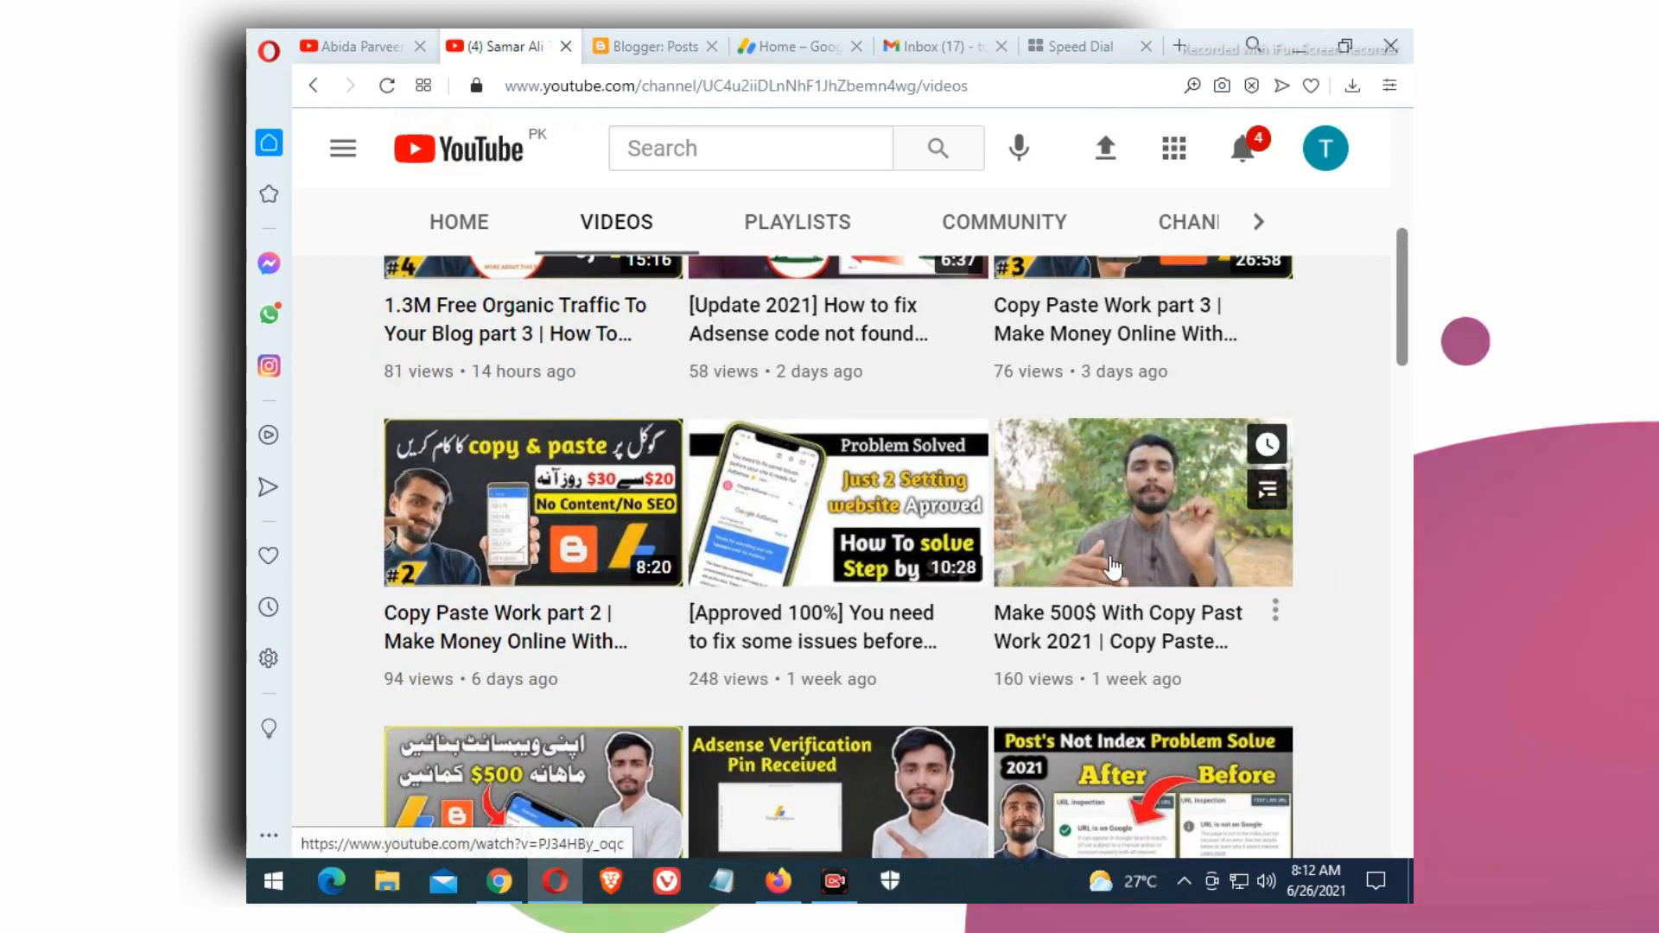
scroll(426, 580, up, 4)
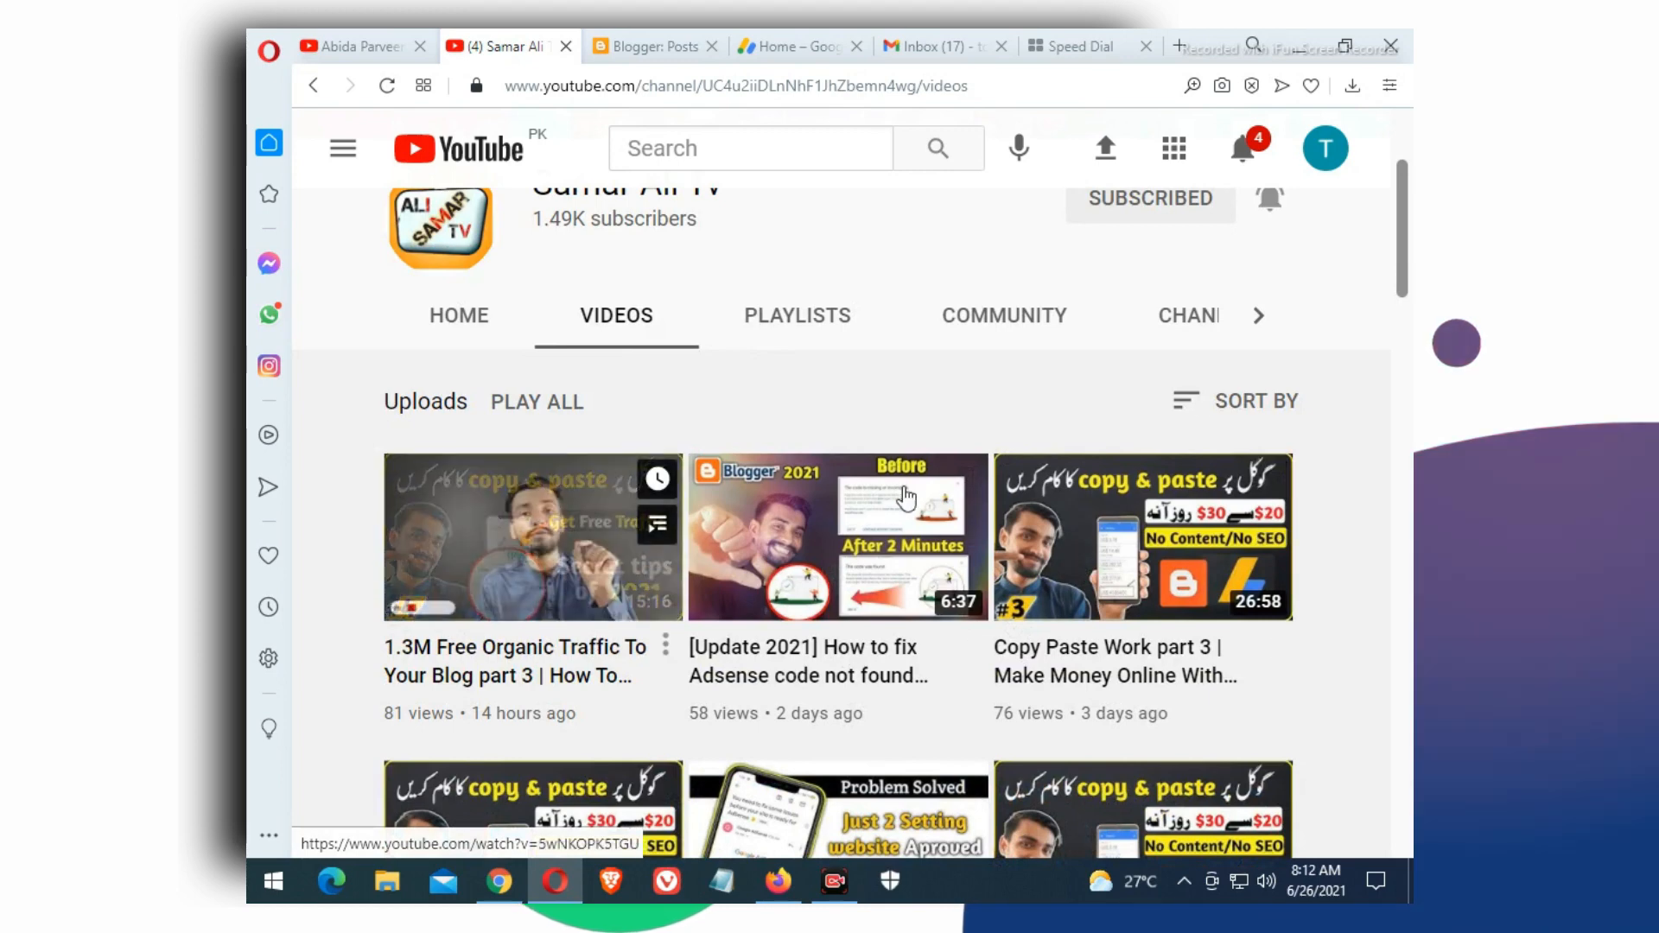
Look over the channel's created playlists and return to its uploaded videos.
click(817, 344)
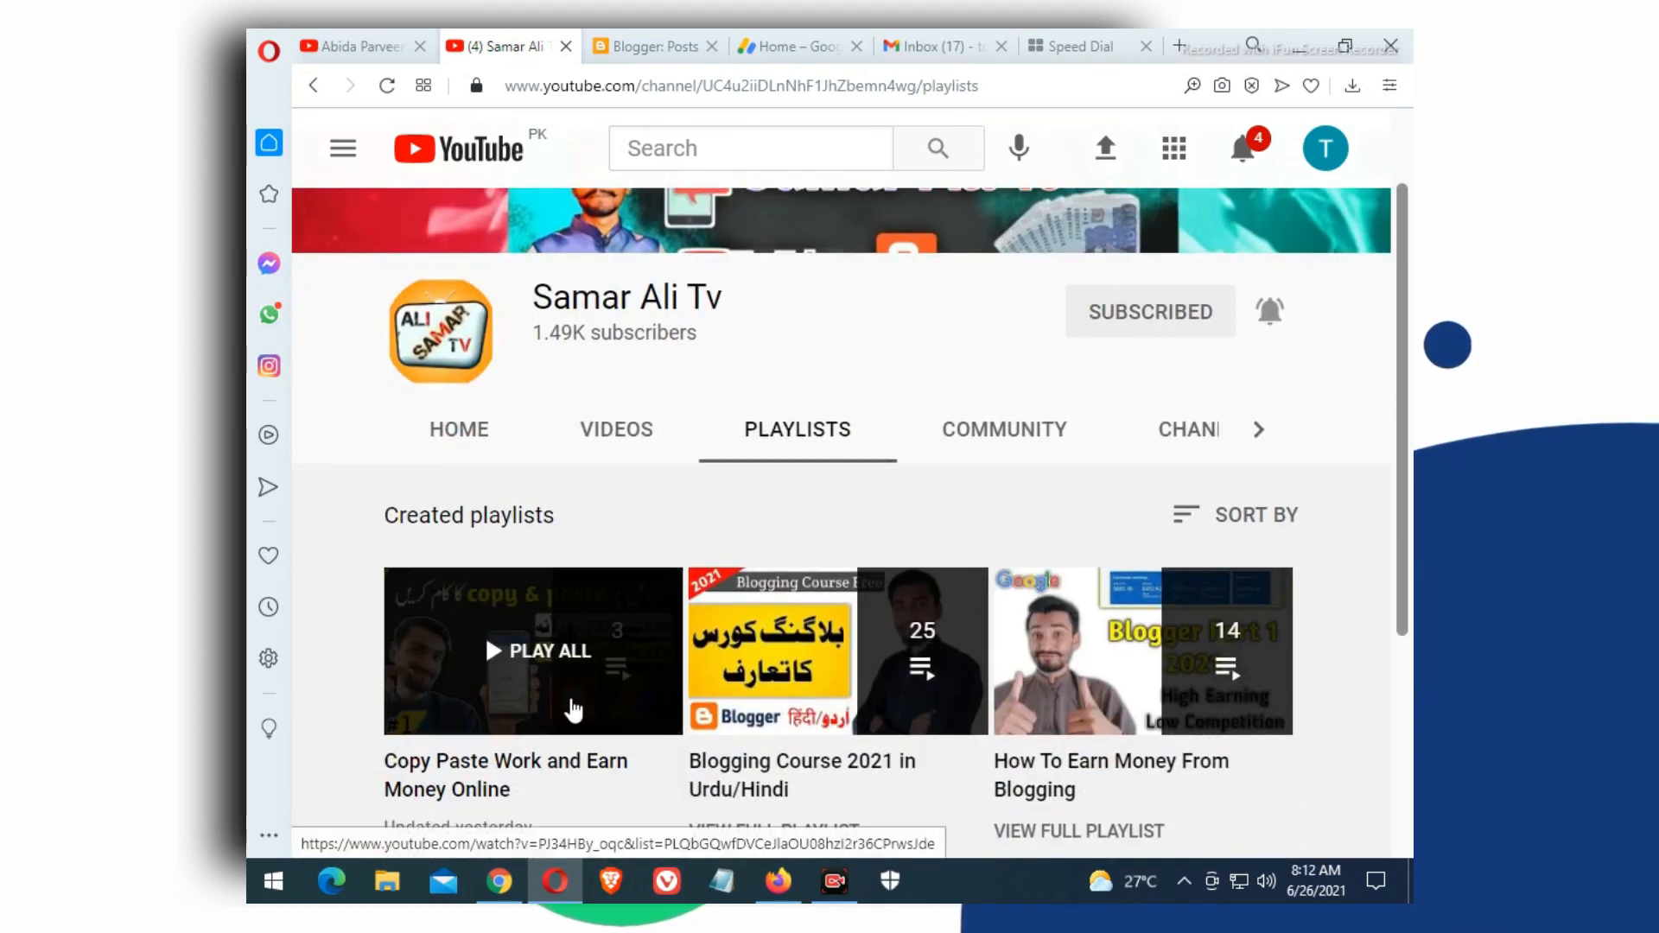
scroll(484, 666, down, 1)
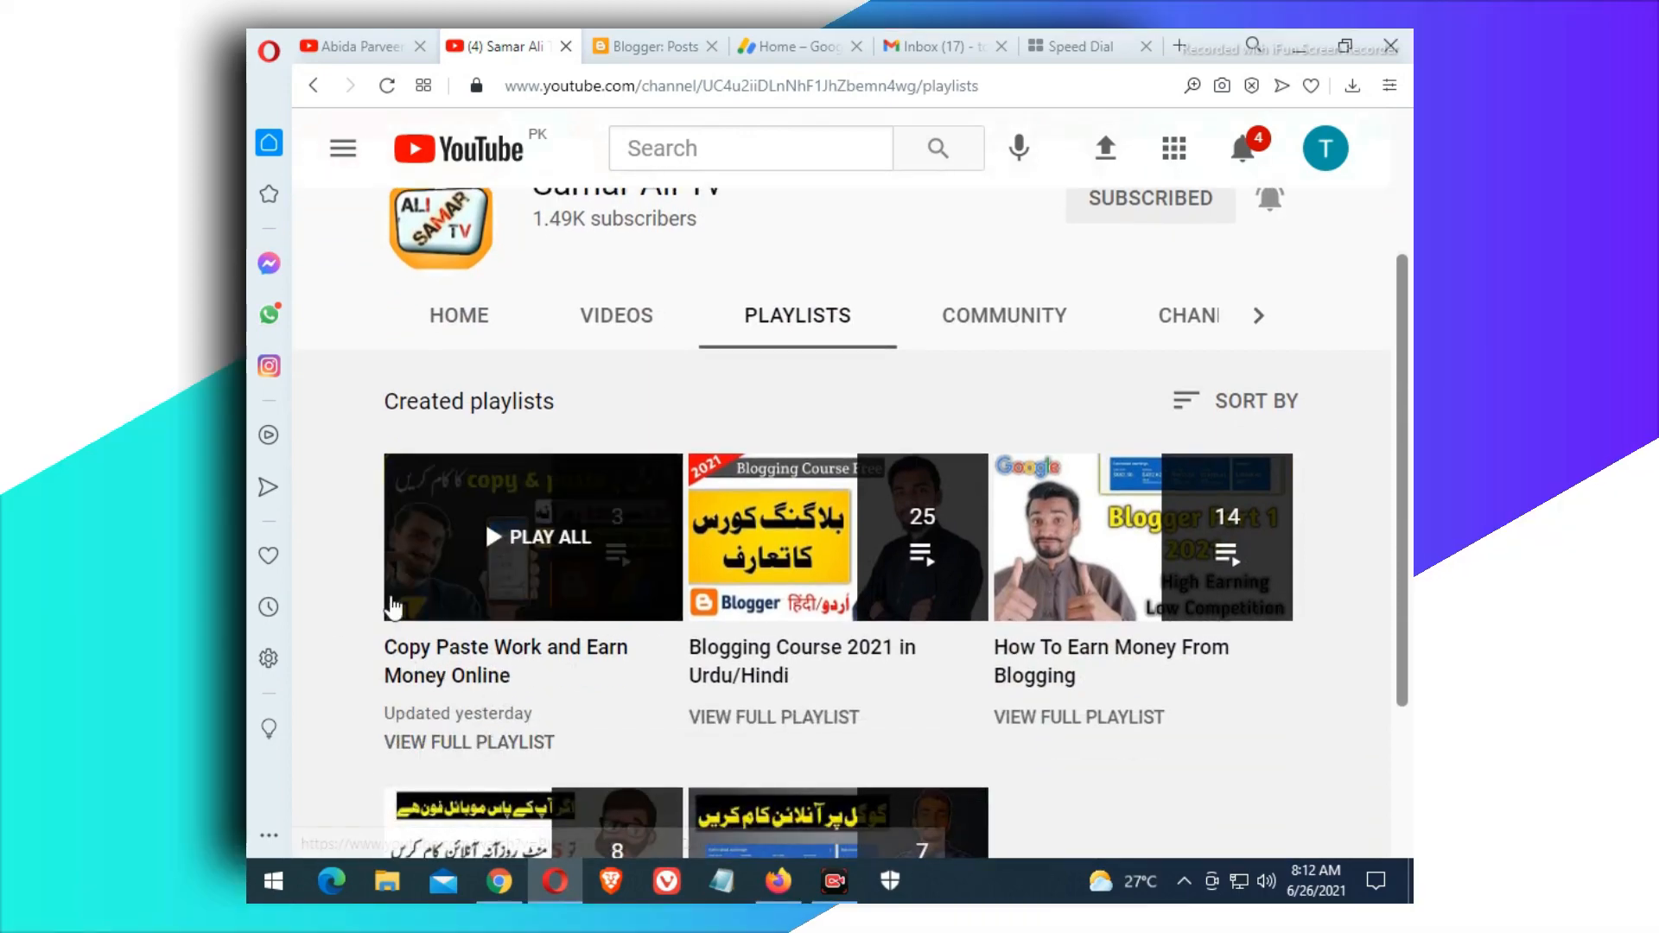
scroll(334, 626, down, 2)
scroll(333, 625, up, 3)
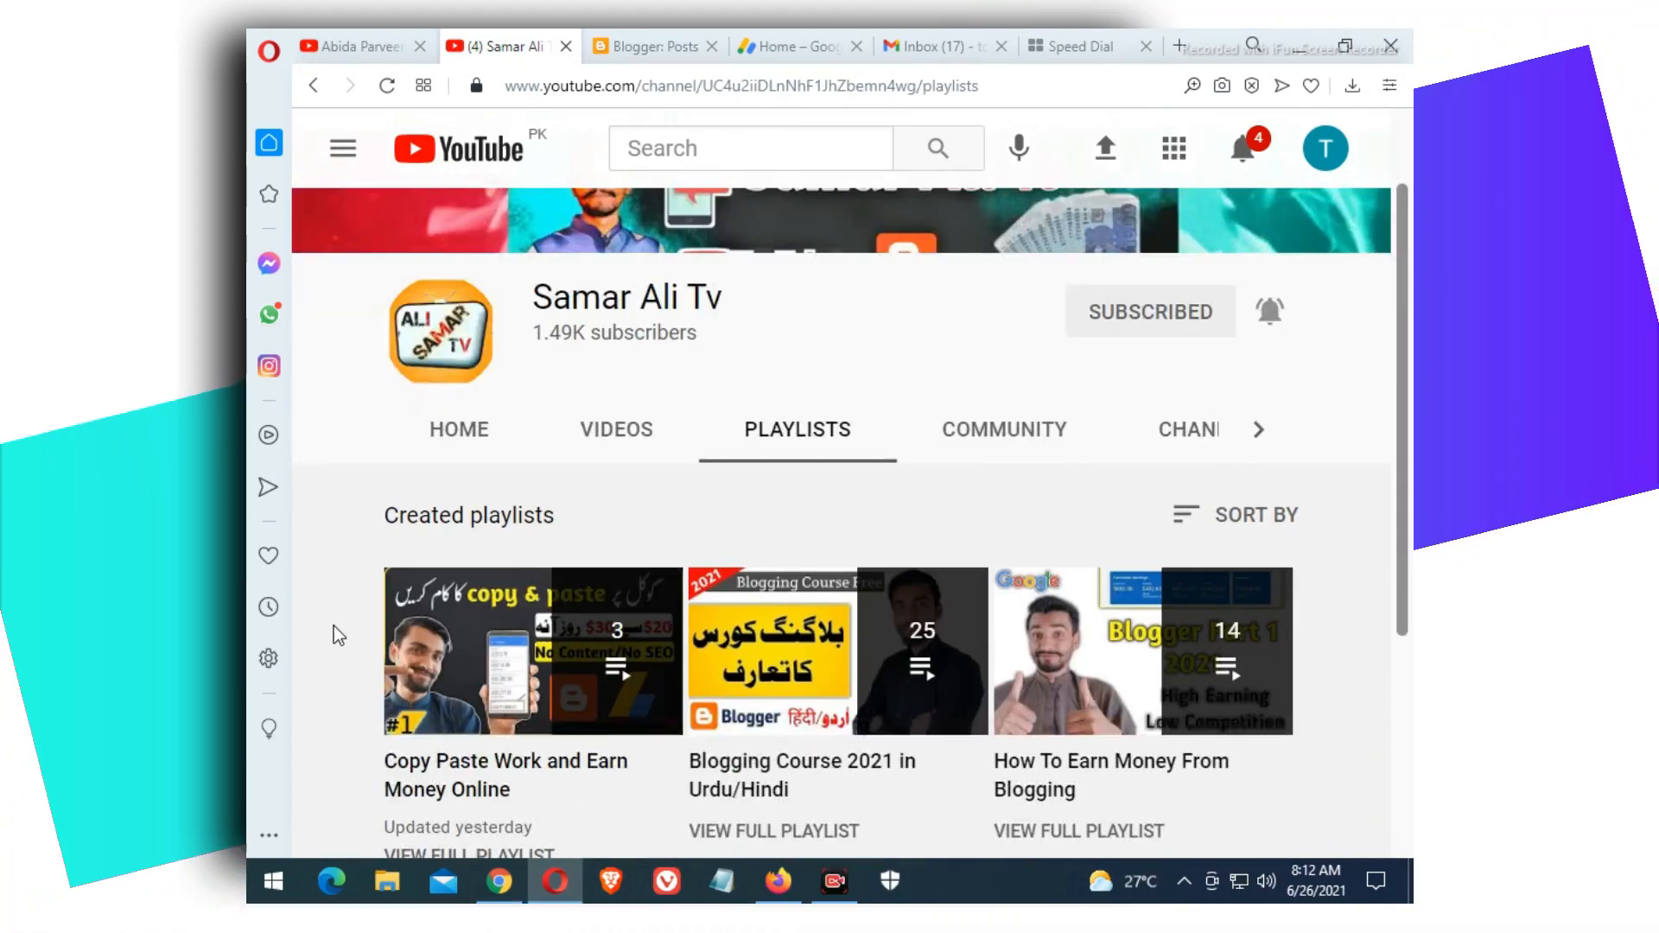
scroll(334, 626, up, 1)
scroll(333, 626, down, 4)
scroll(334, 625, up, 2)
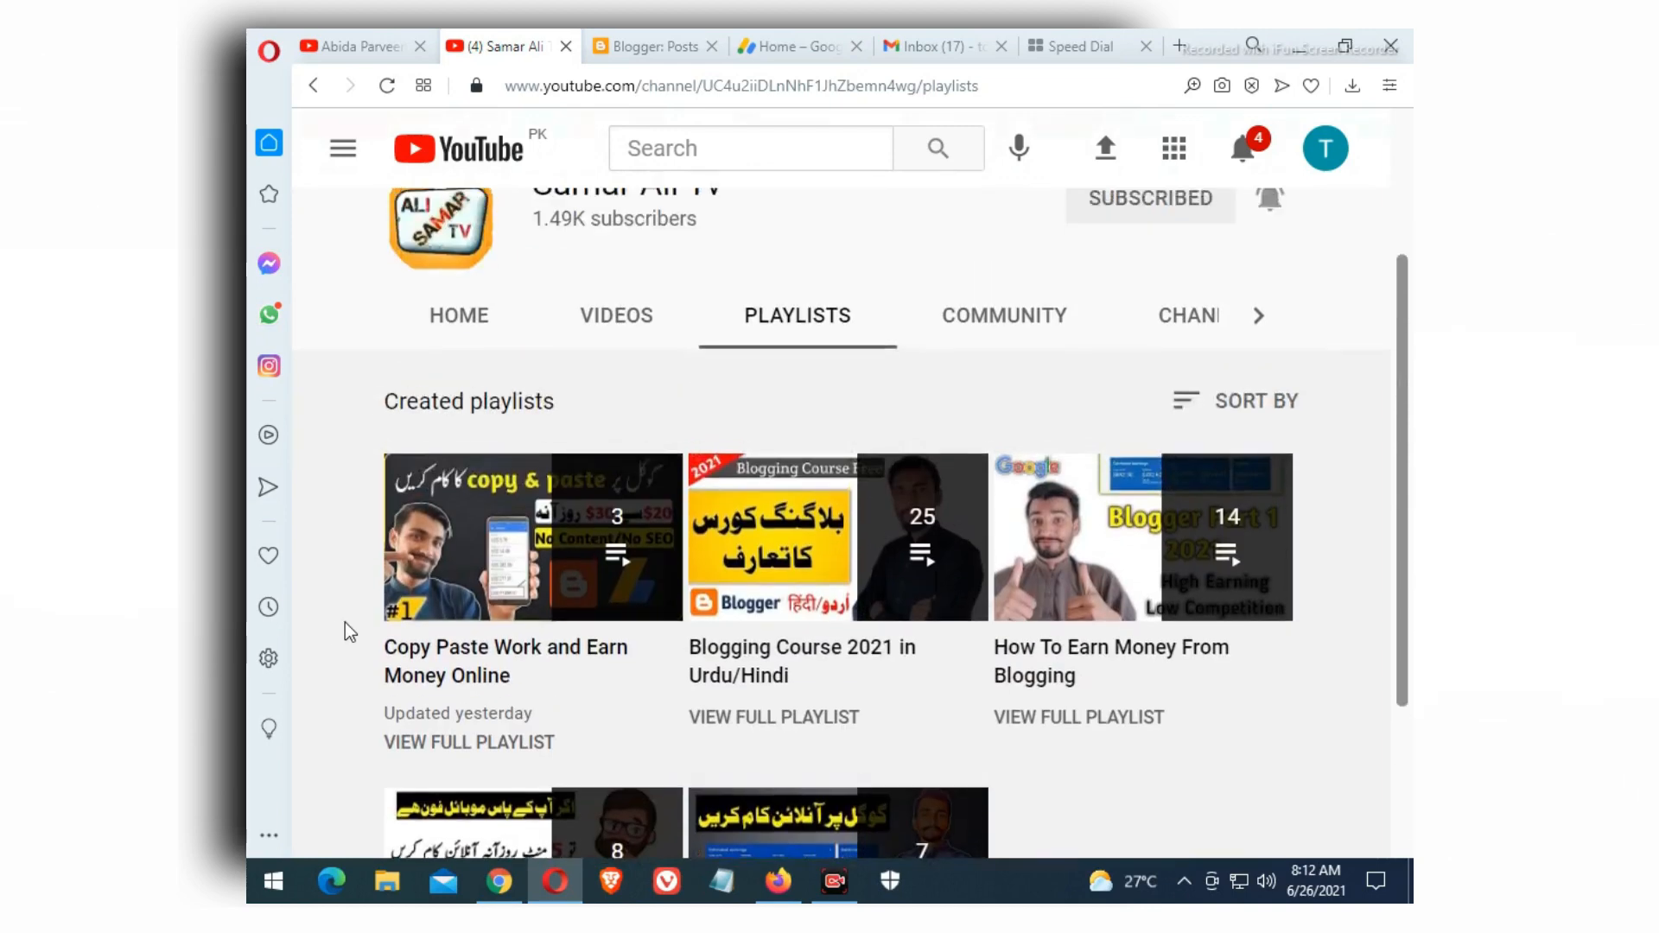
click(644, 319)
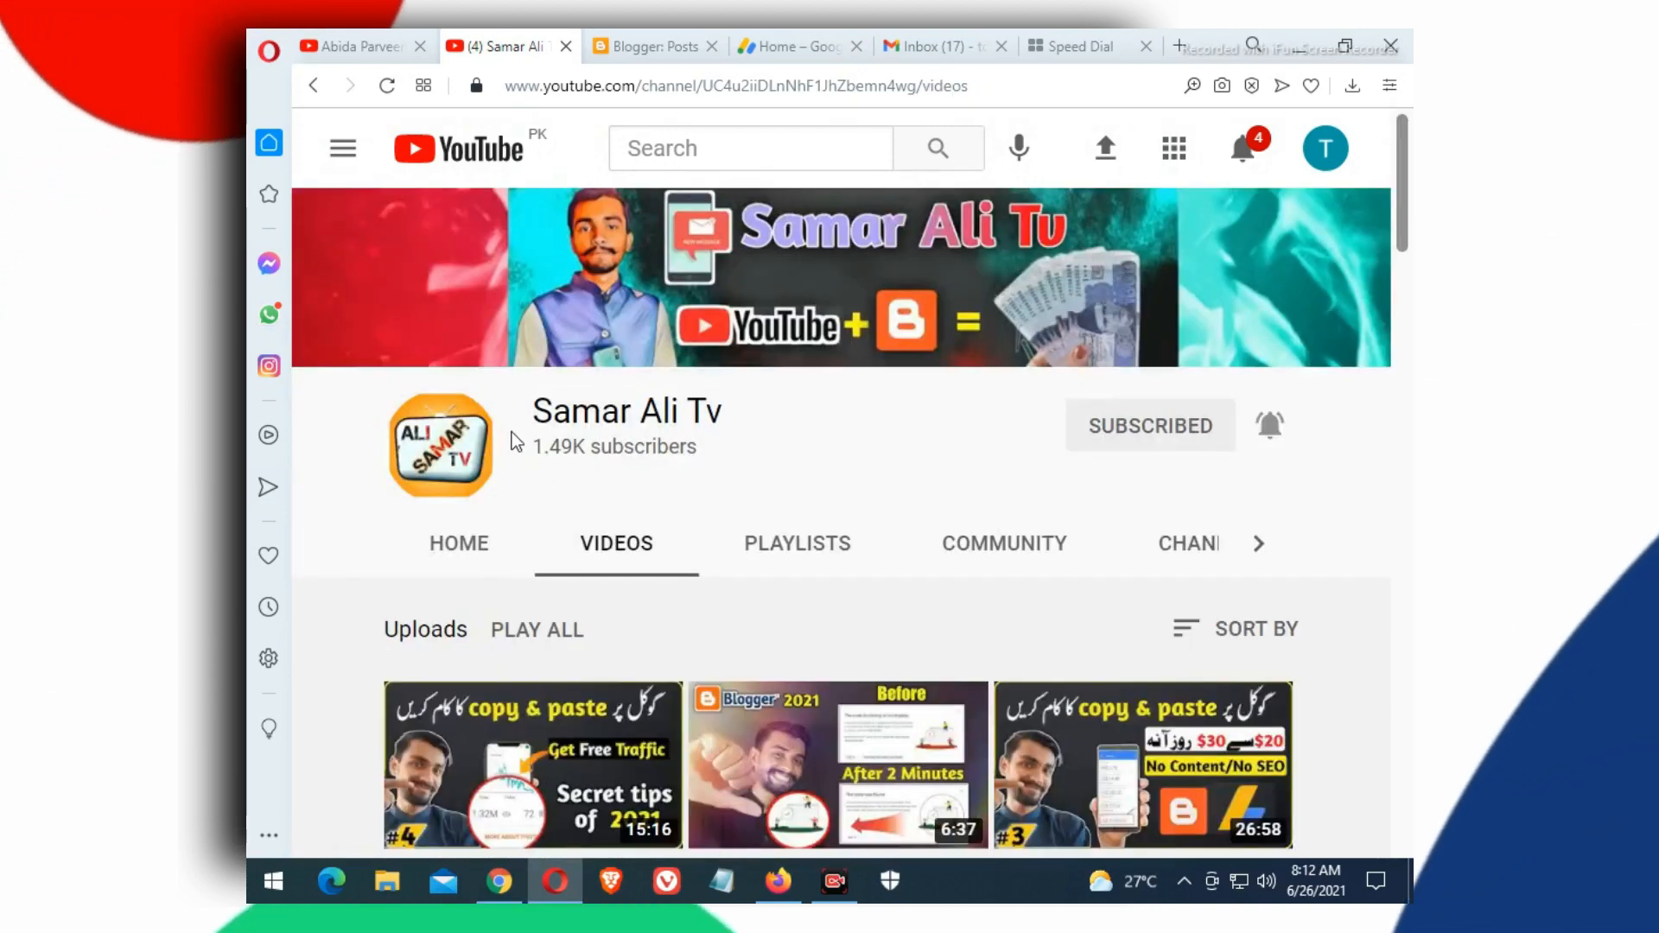
Switch back to Firefox and review the Feedspot blog's Basic, Privacy and HTTPS settings in Blogger.
click(780, 882)
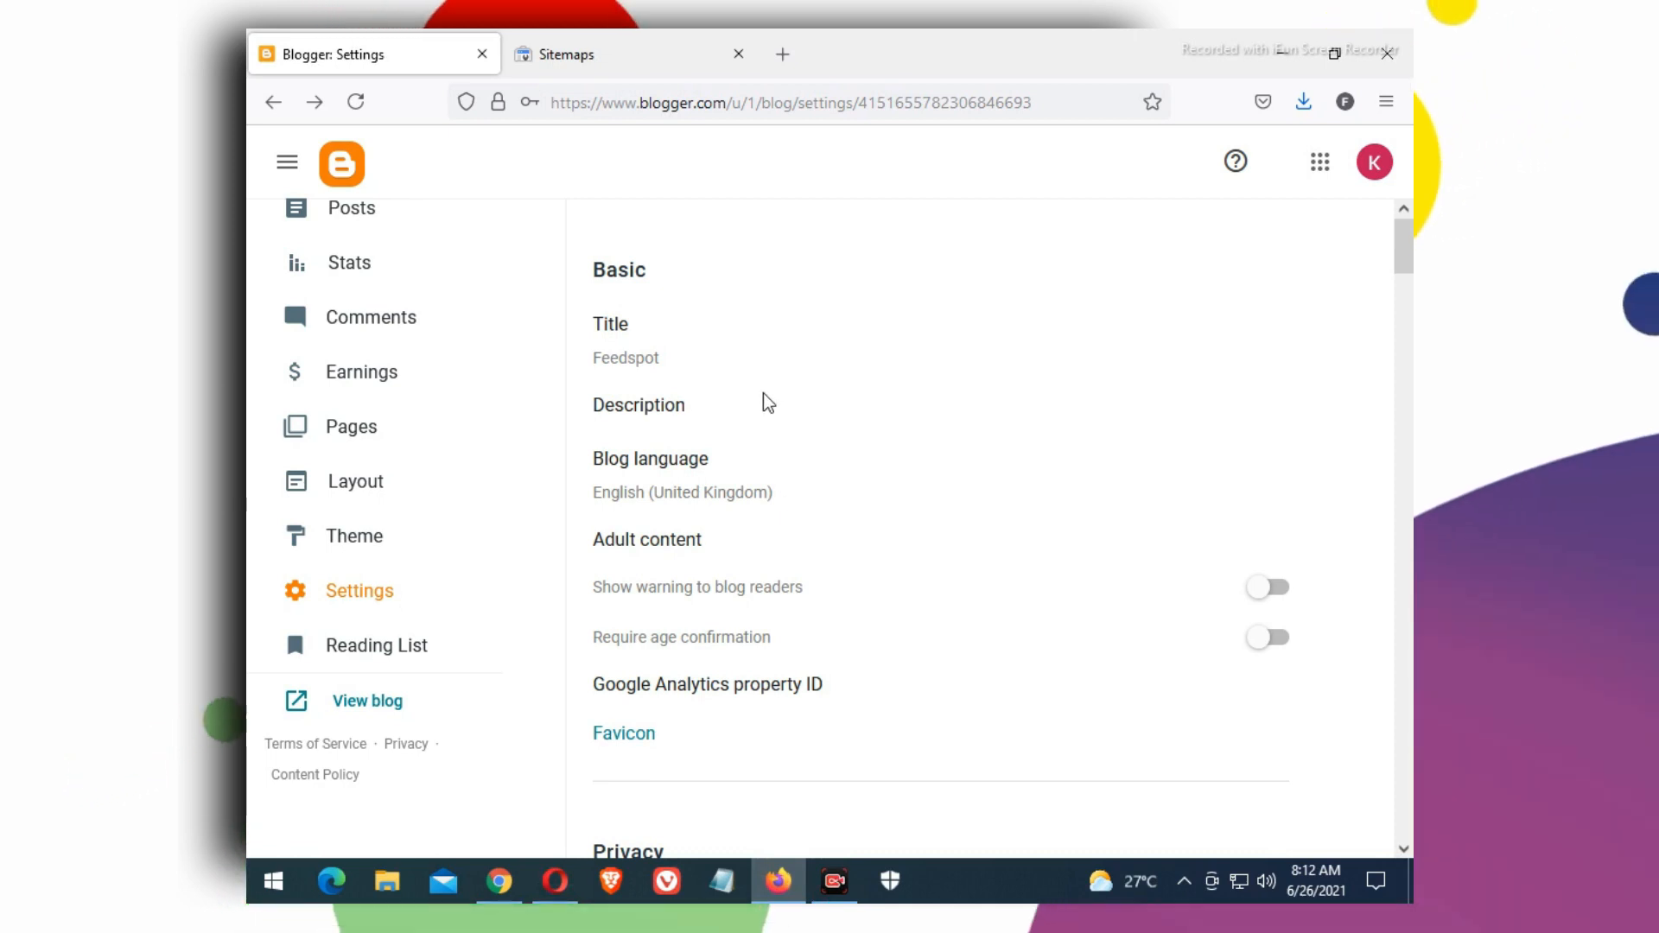
scroll(355, 467, up, 3)
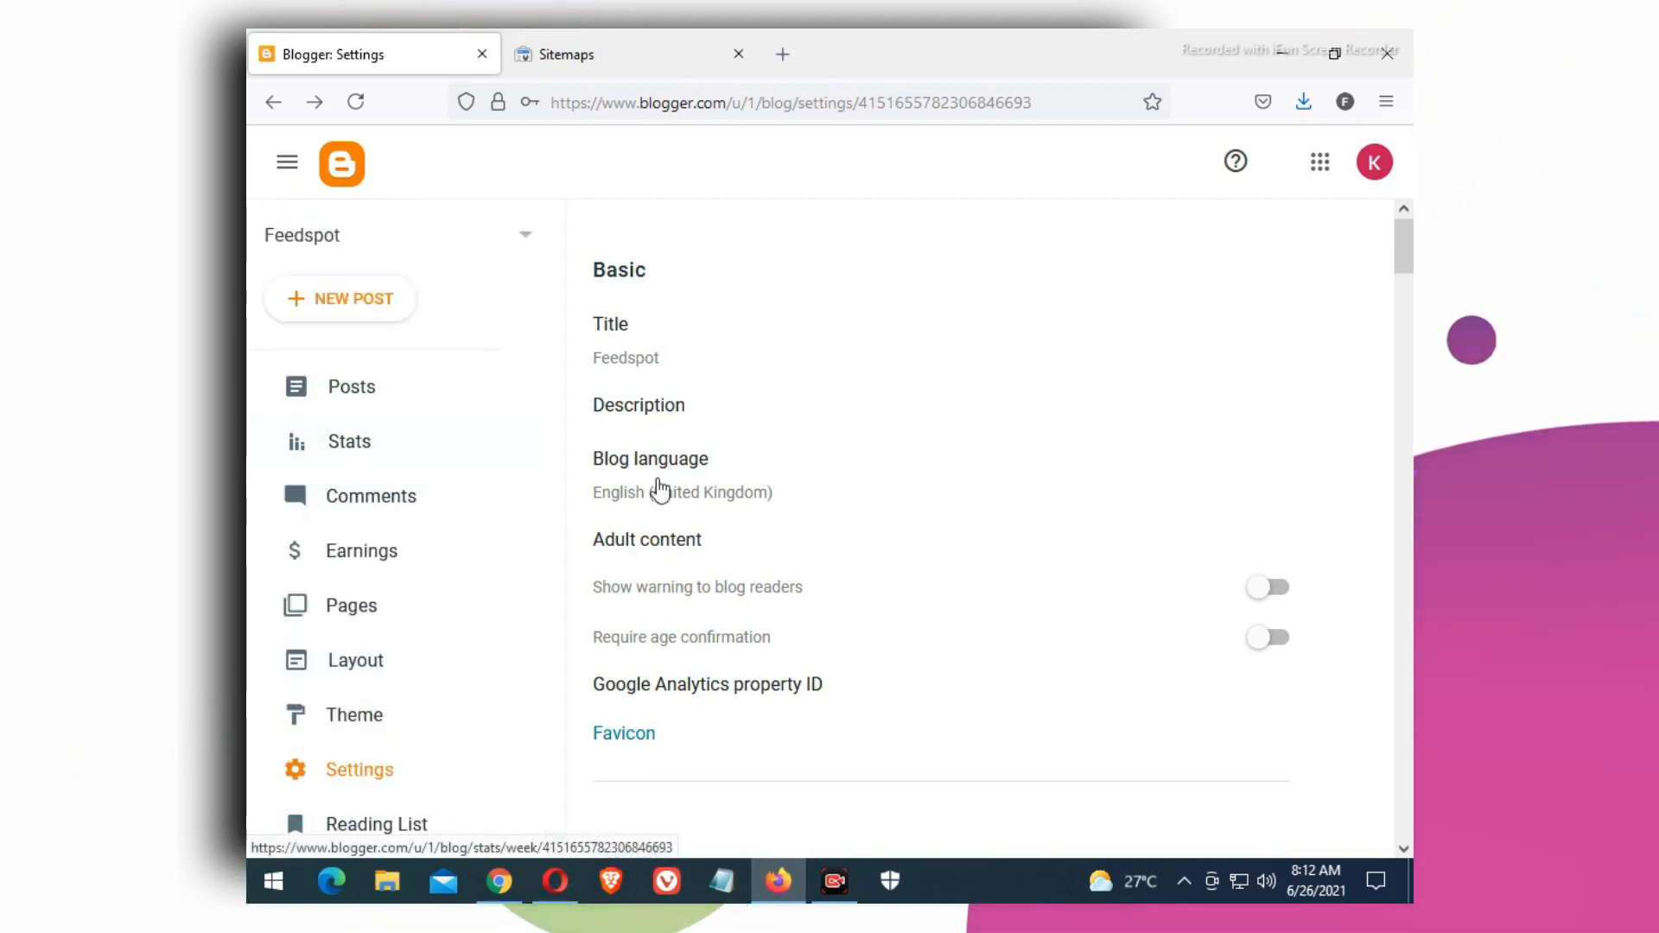
scroll(650, 517, down, 1)
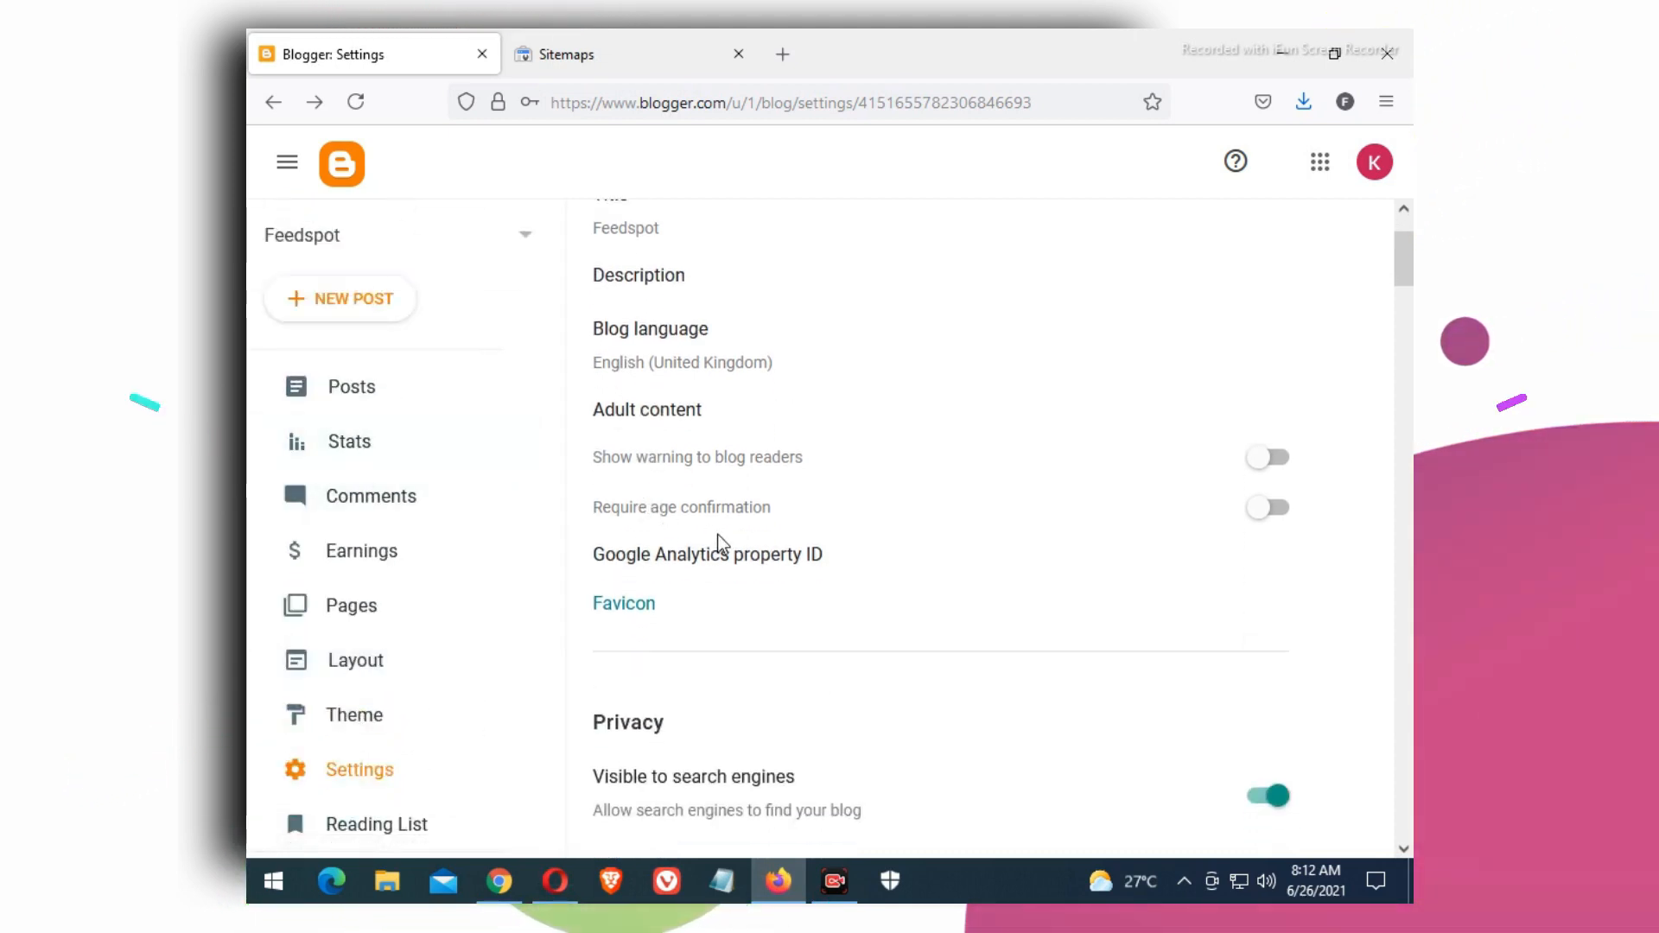
scroll(716, 544, up, 1)
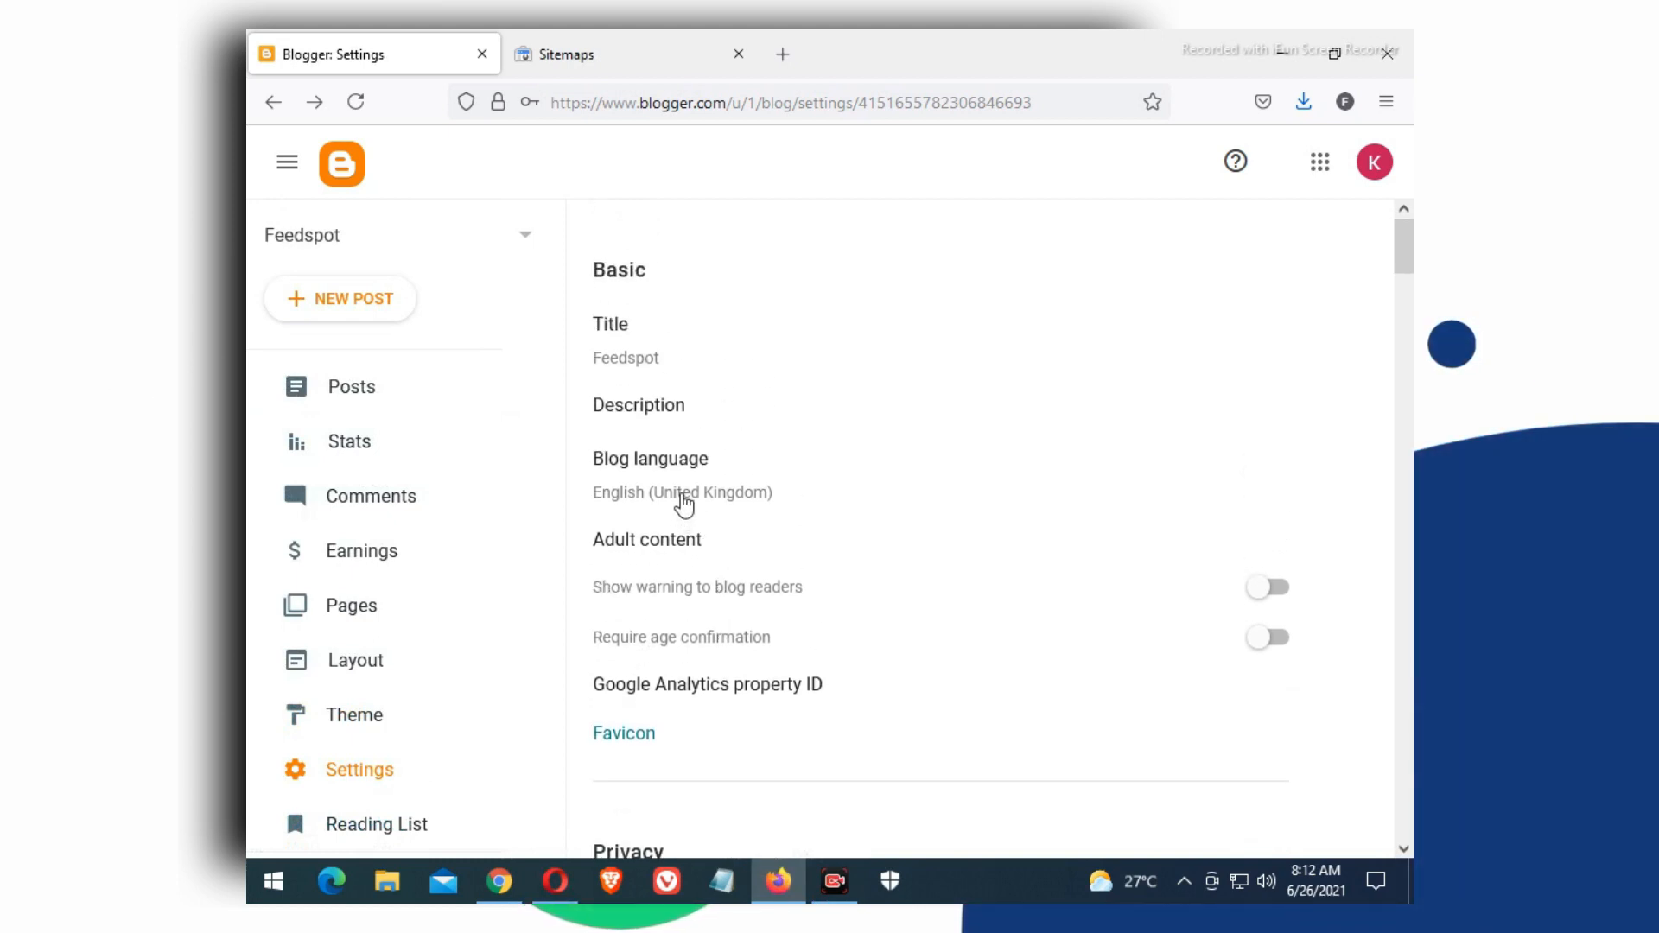
scroll(682, 504, down, 10)
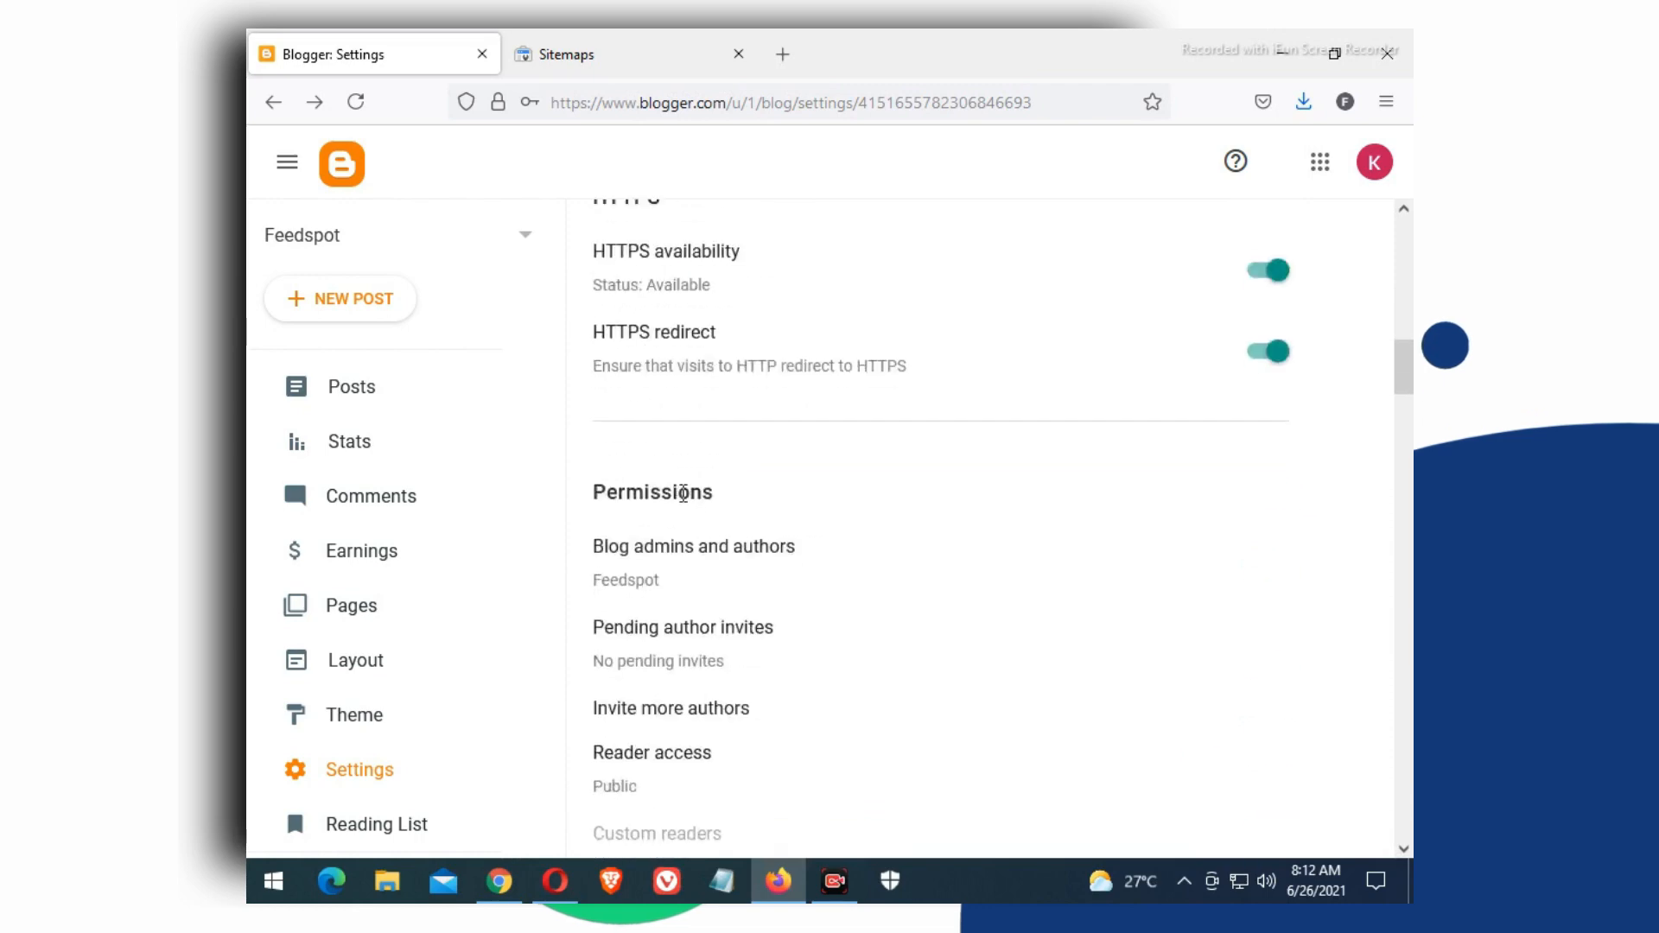
scroll(716, 417, up, 1)
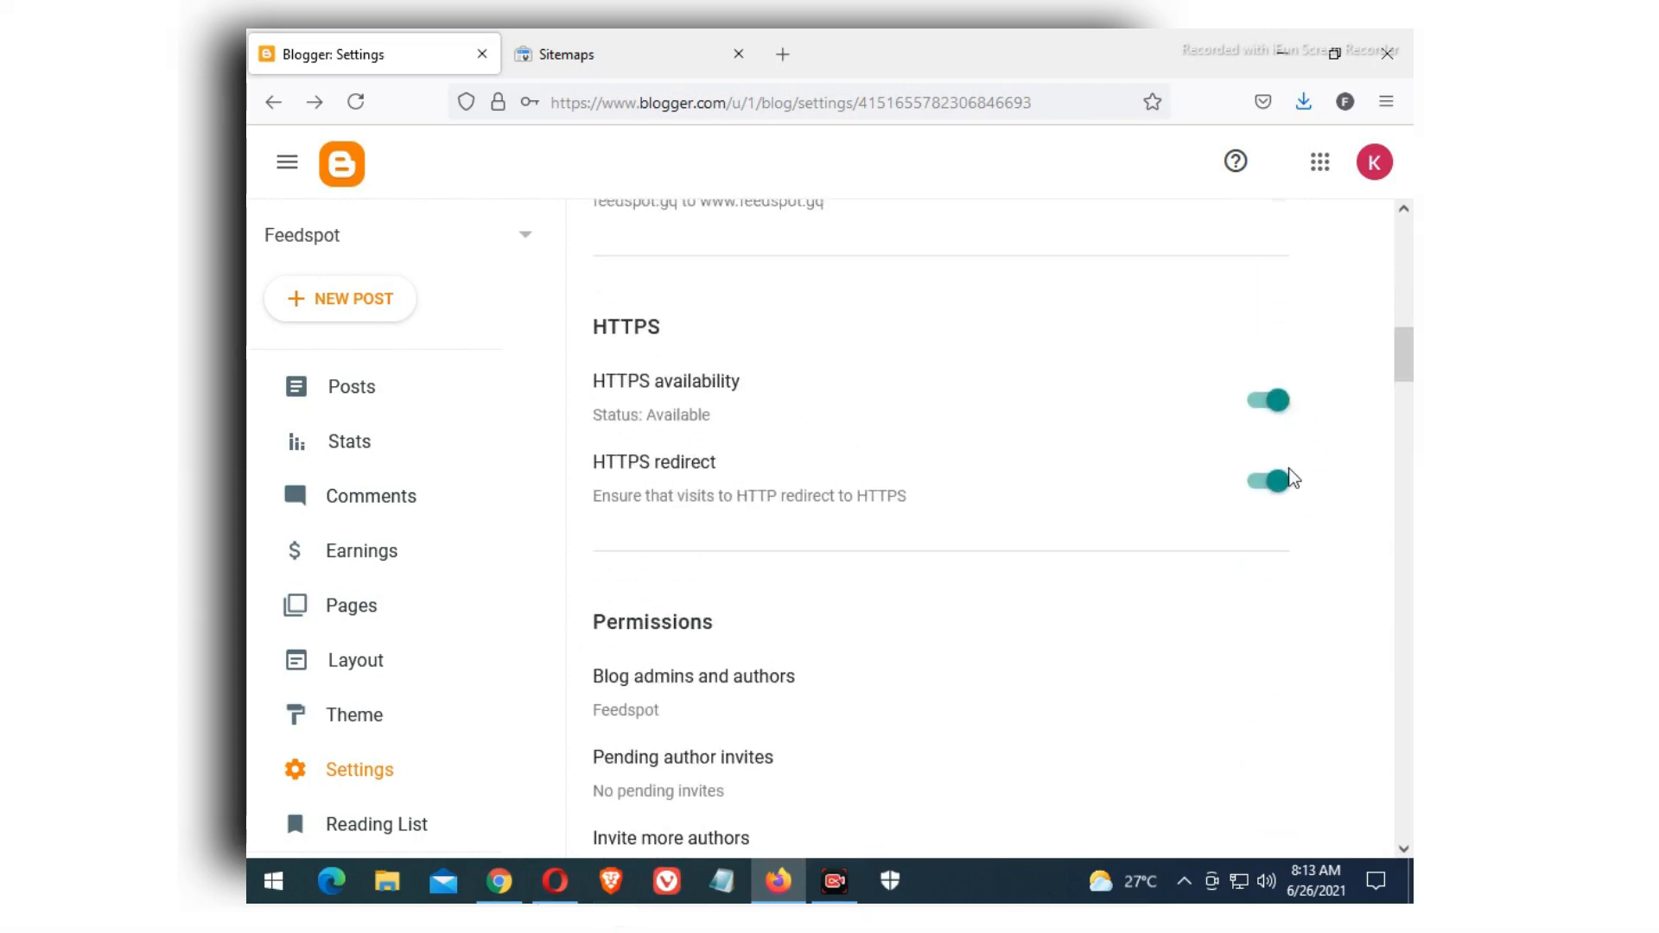
Review the custom robots.txt content in the Crawlers and indexing settings and close it without changes.
scroll(895, 583, down, 15)
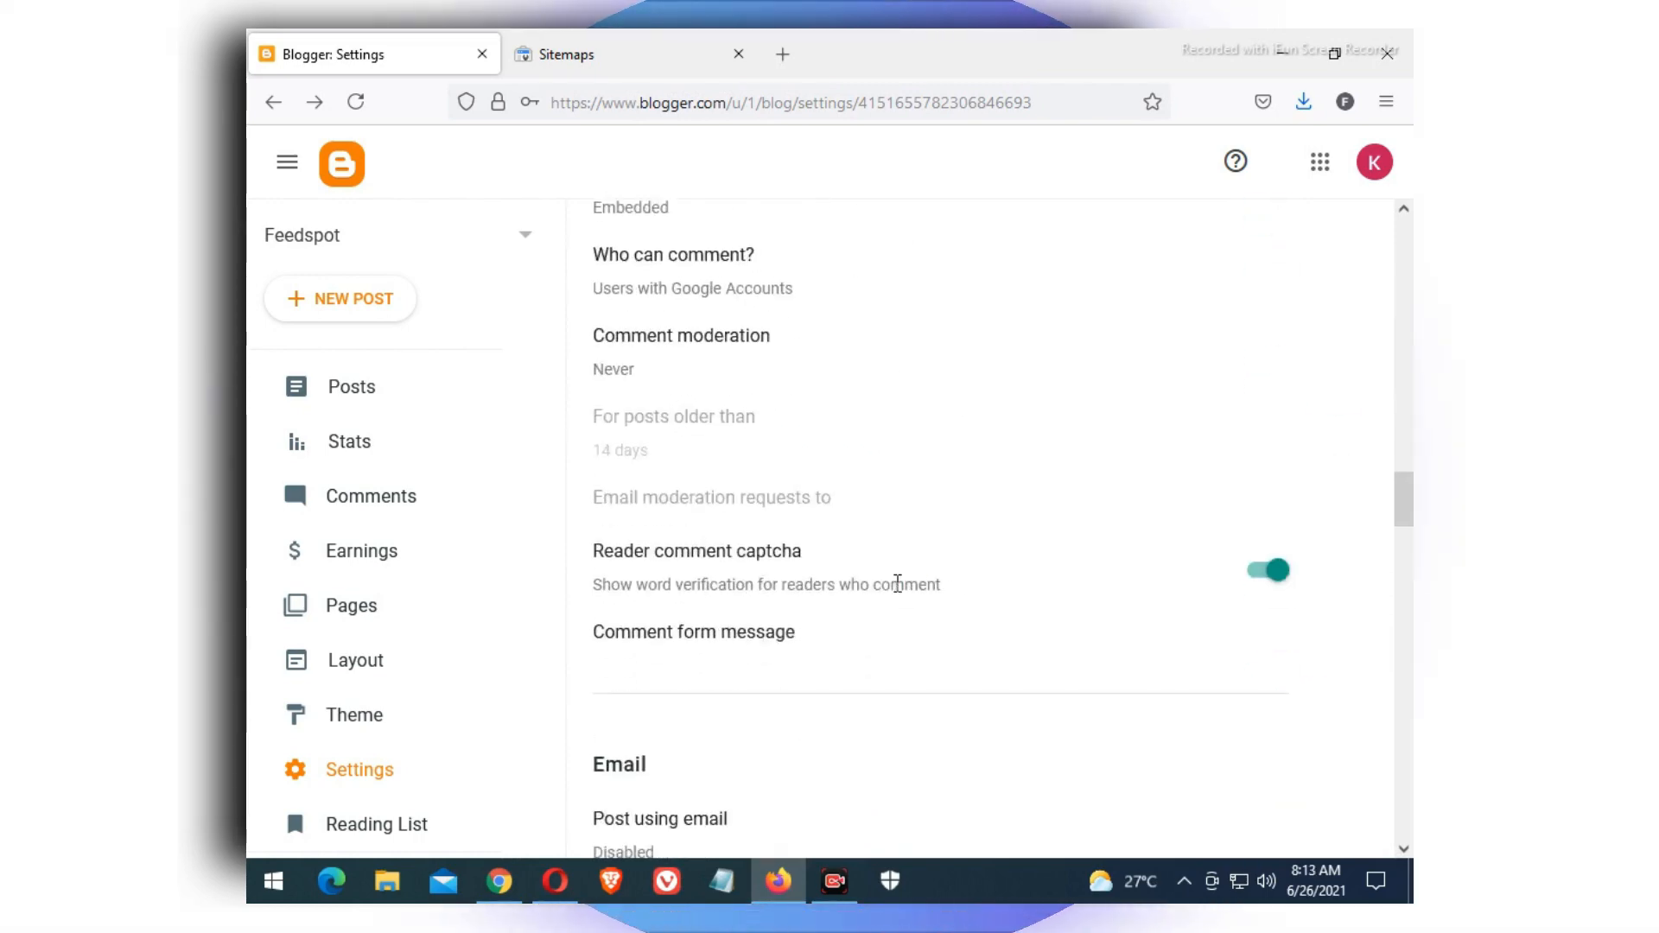
scroll(897, 583, down, 15)
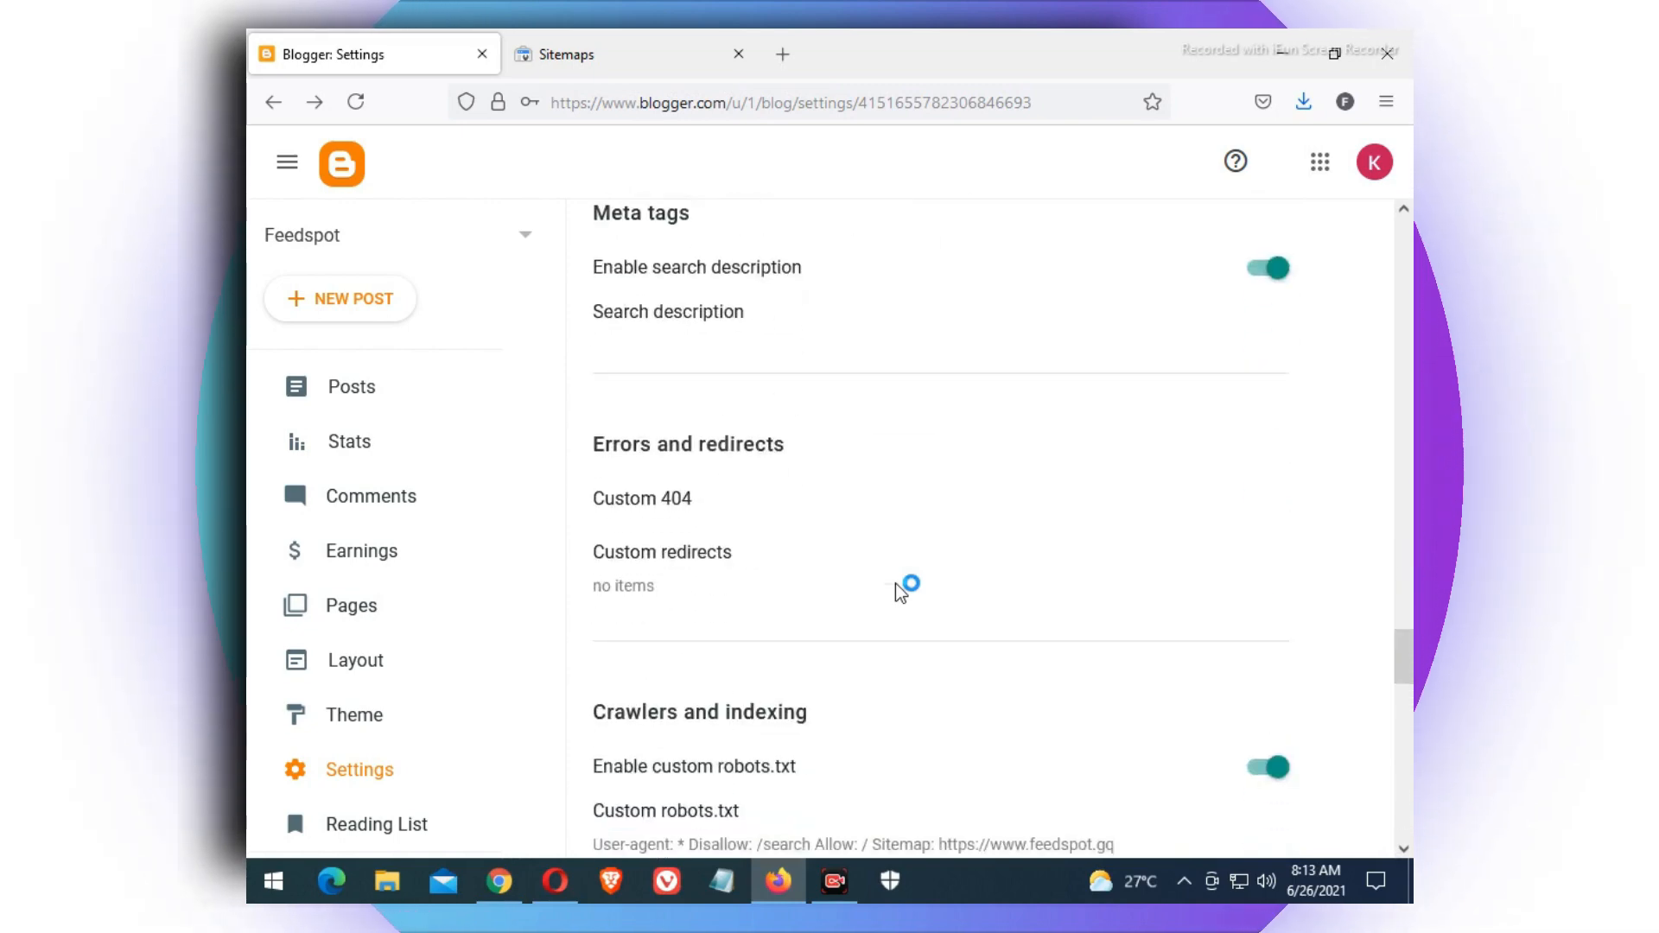
scroll(895, 584, up, 3)
scroll(894, 583, down, 2)
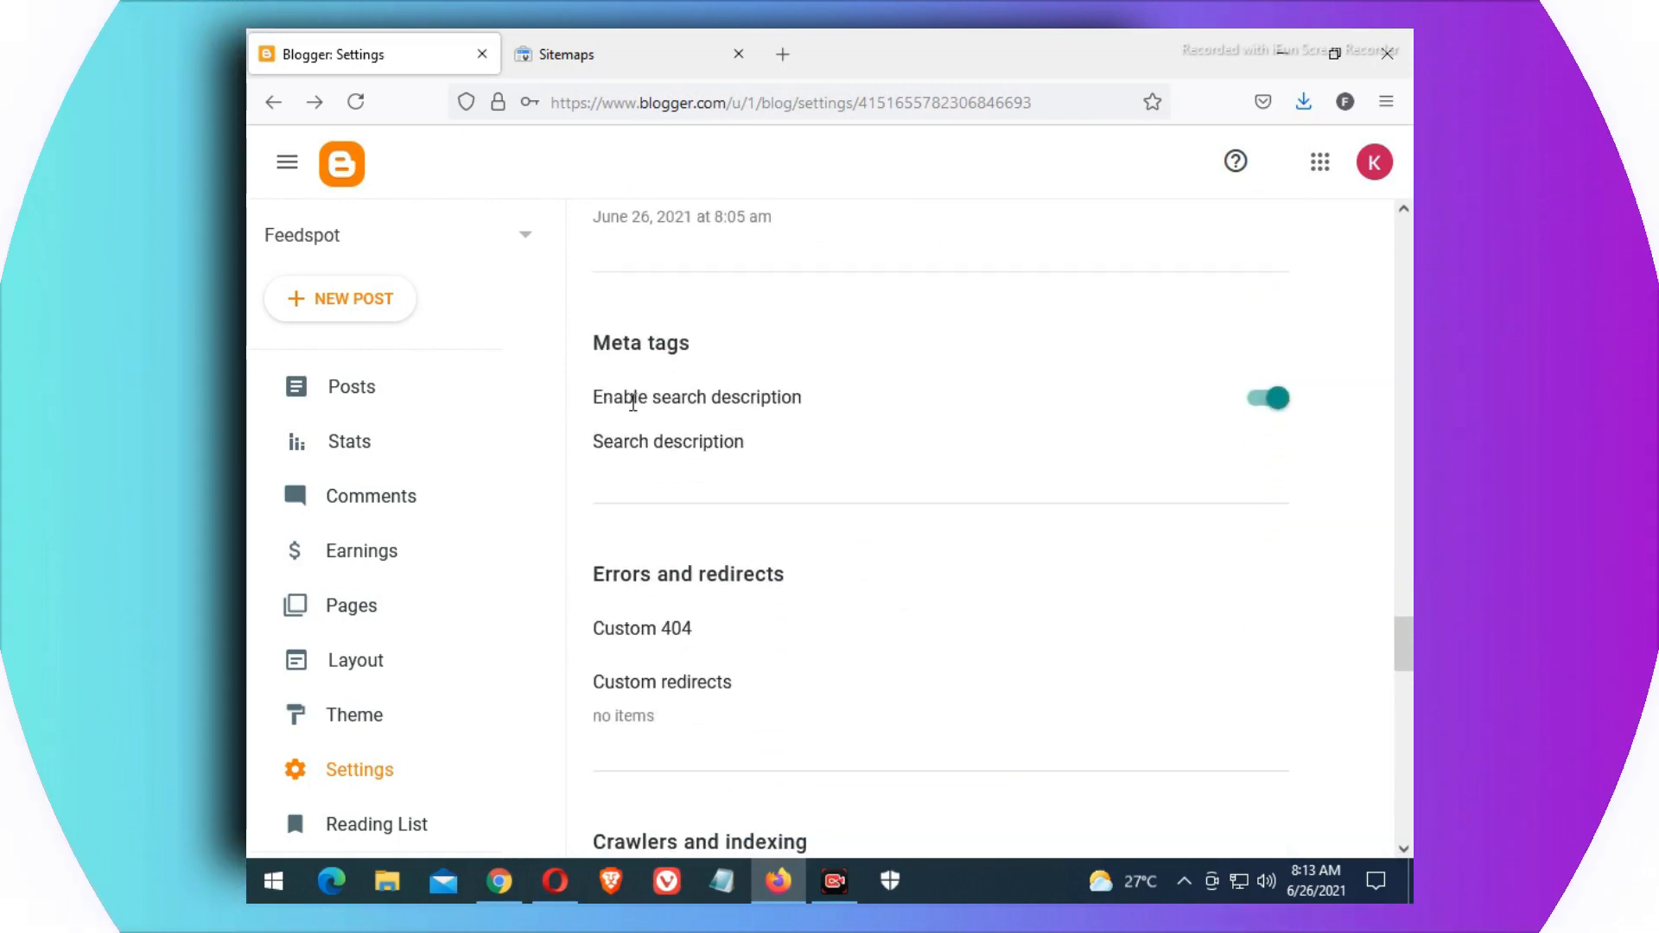
scroll(907, 559, down, 5)
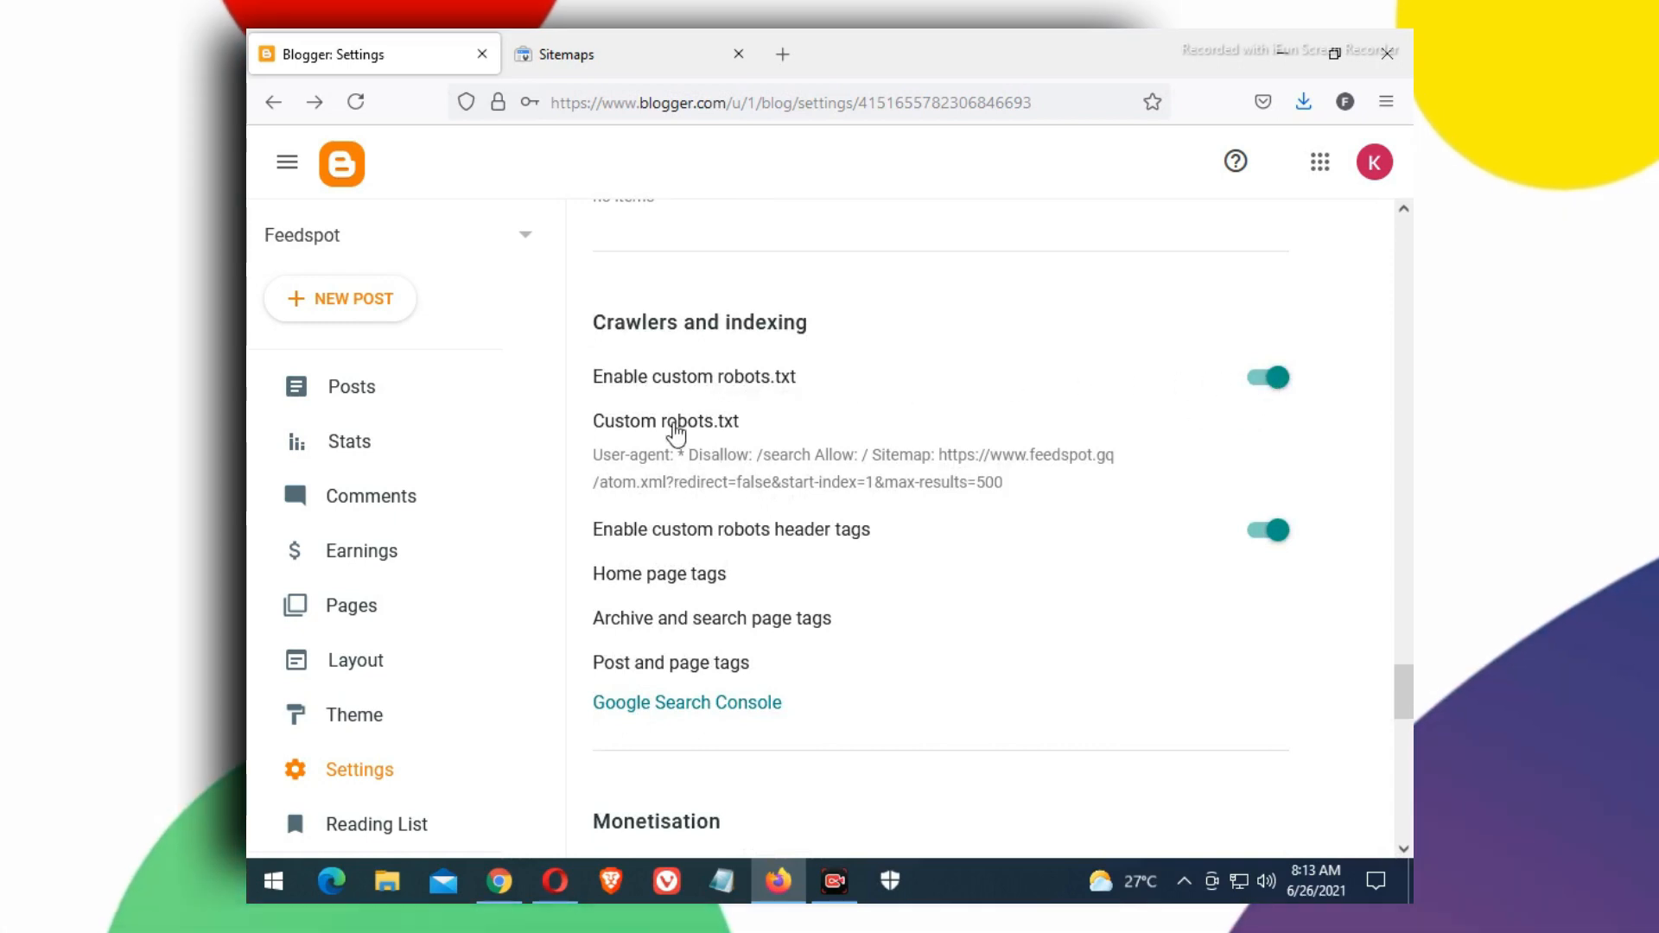
click(676, 432)
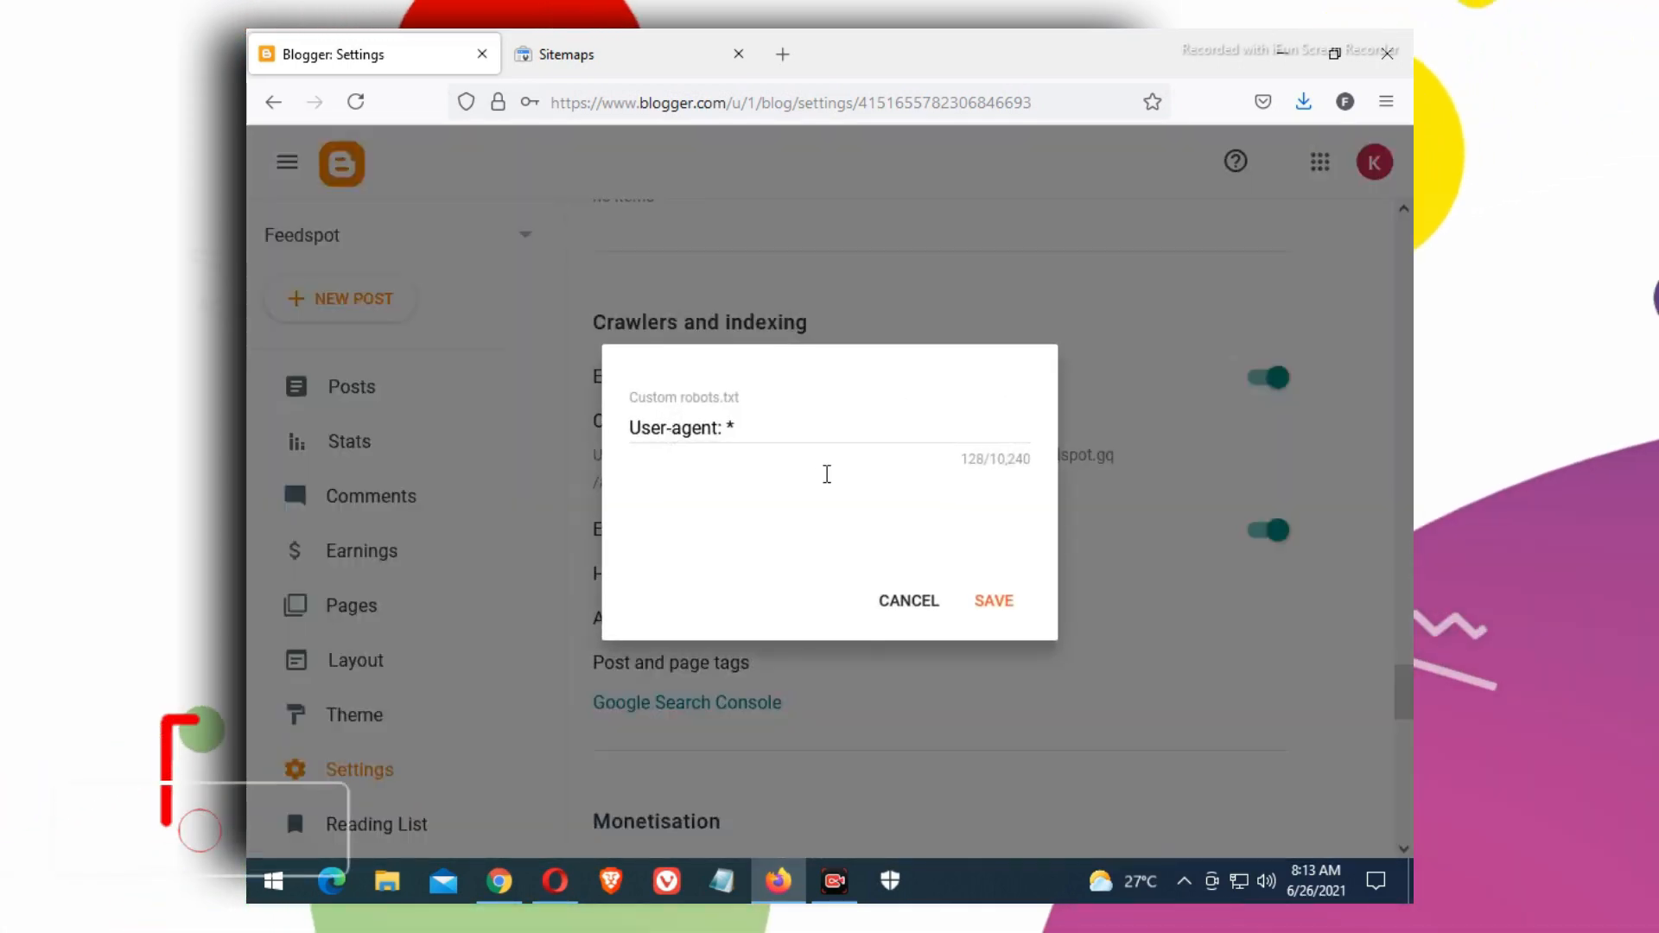
scroll(816, 492, down, 1)
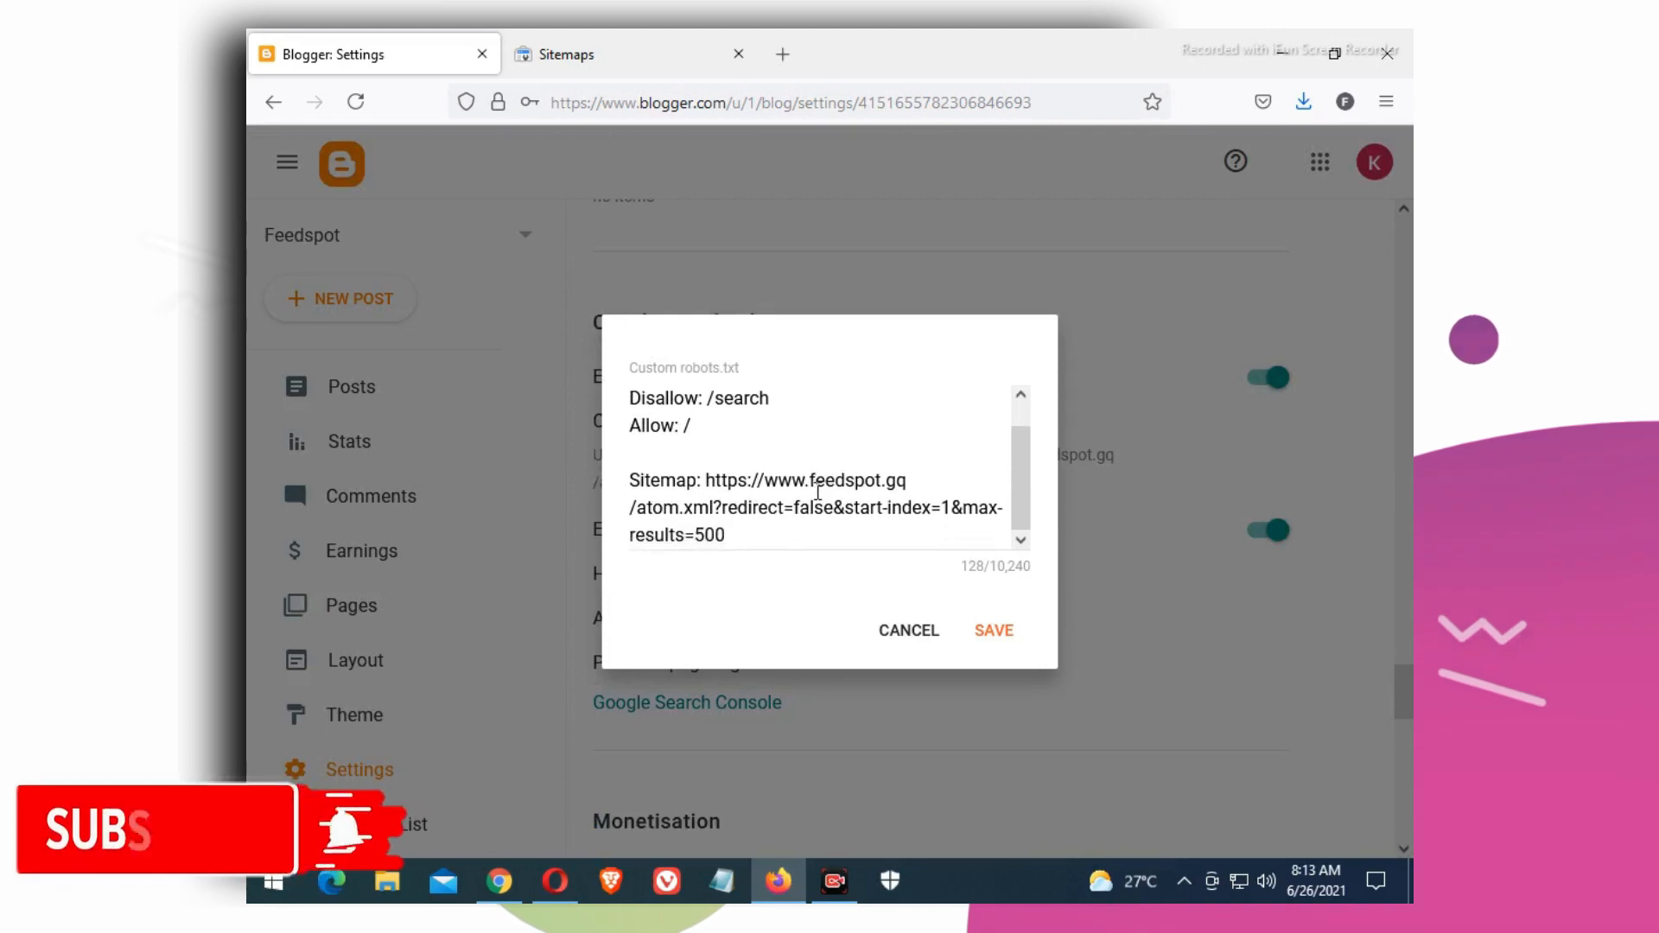
click(916, 639)
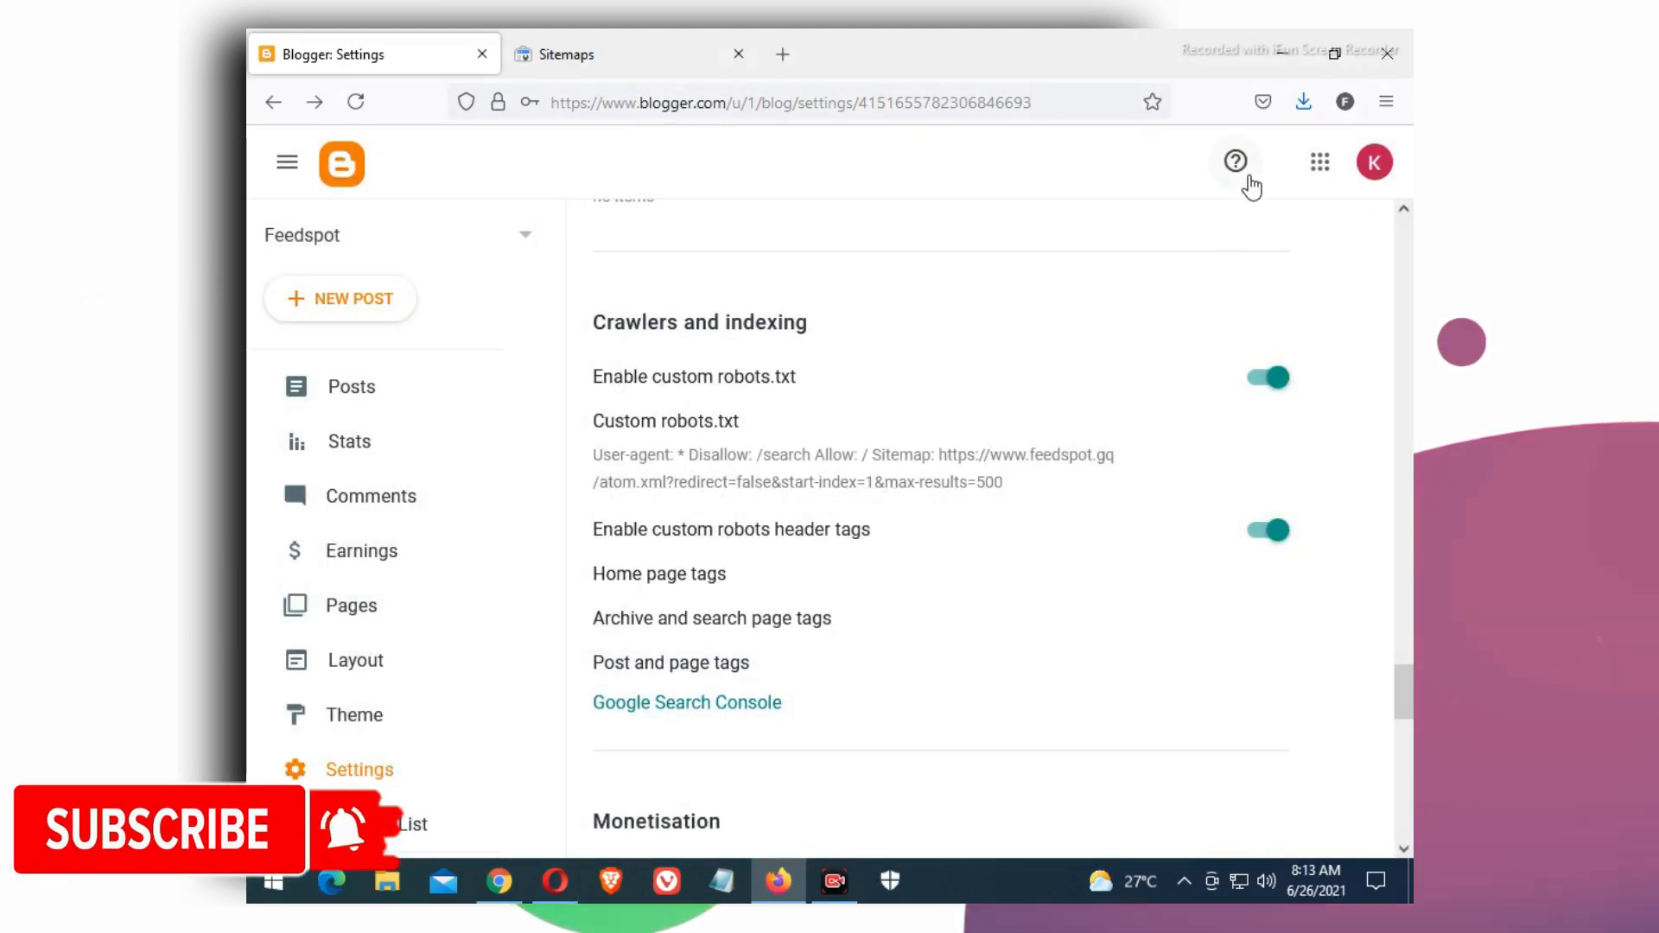
Search Blogger Help for "Custom robots.txt", using the setting's name copied from the page.
click(1235, 166)
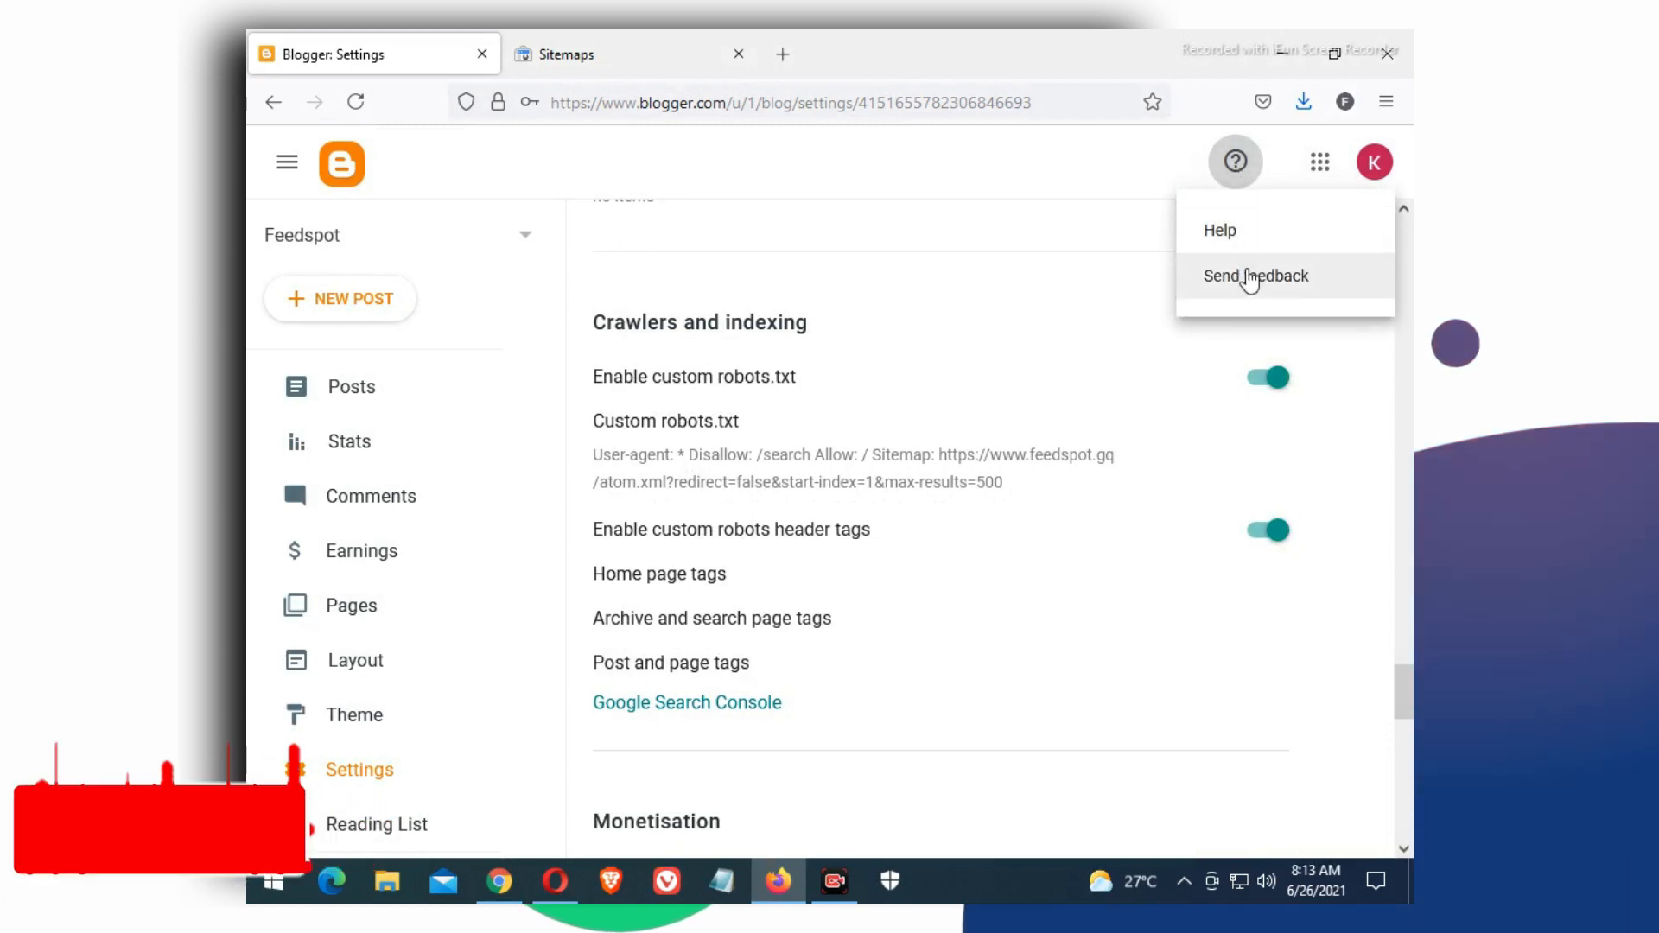
click(1236, 237)
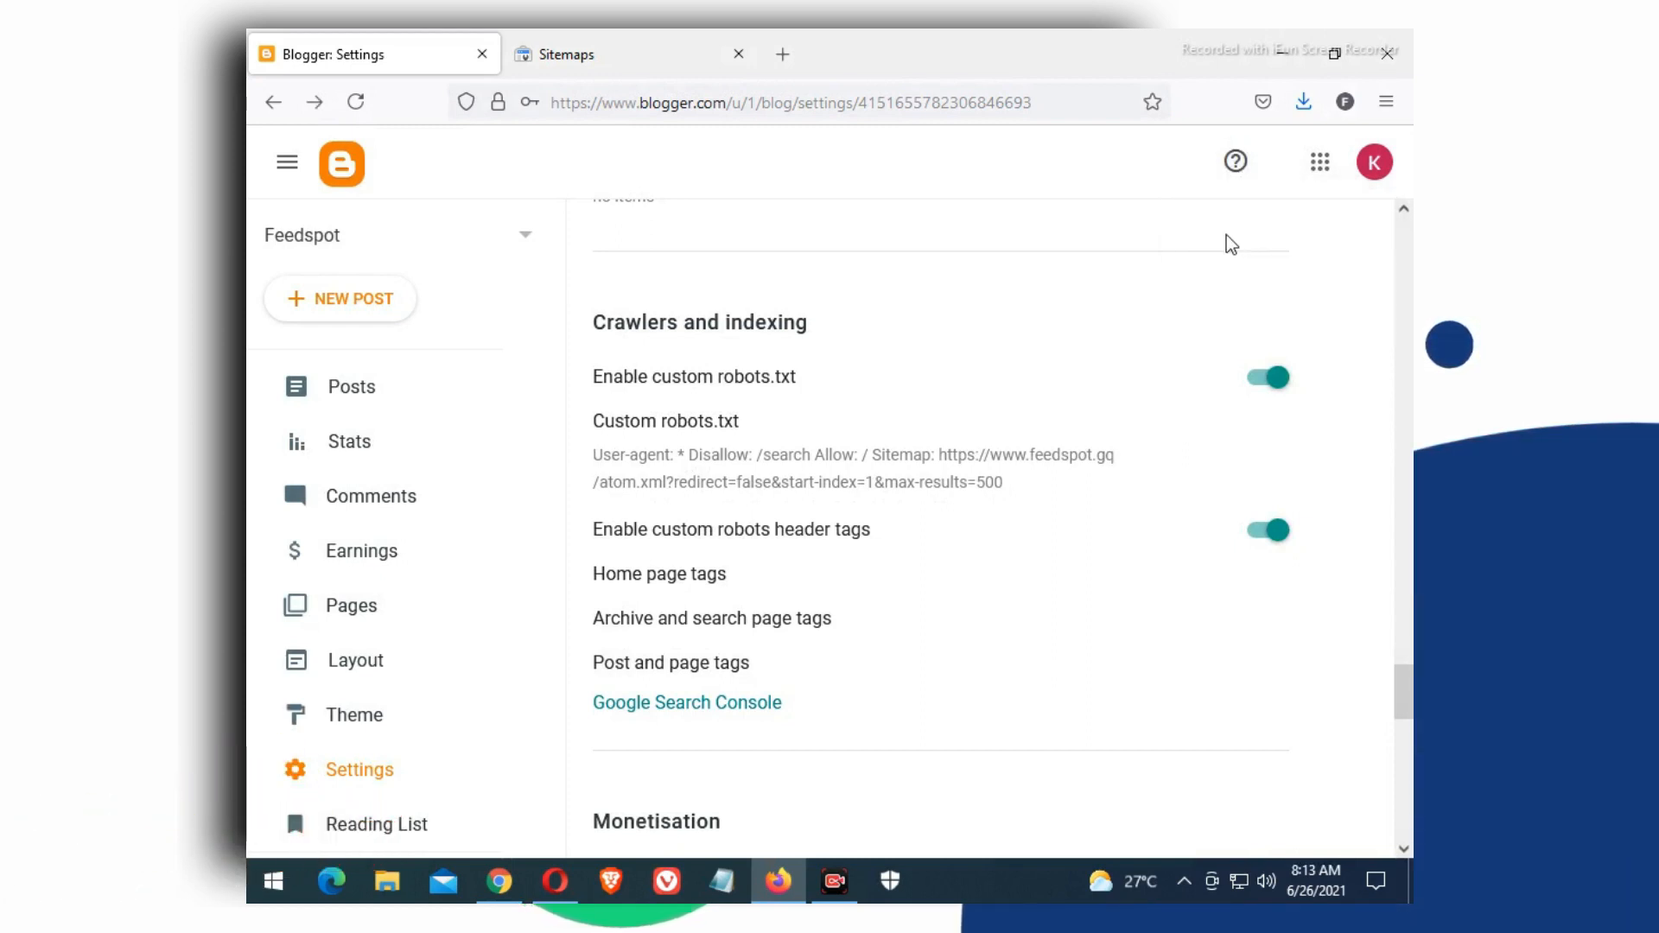
drag(616, 430, 759, 418)
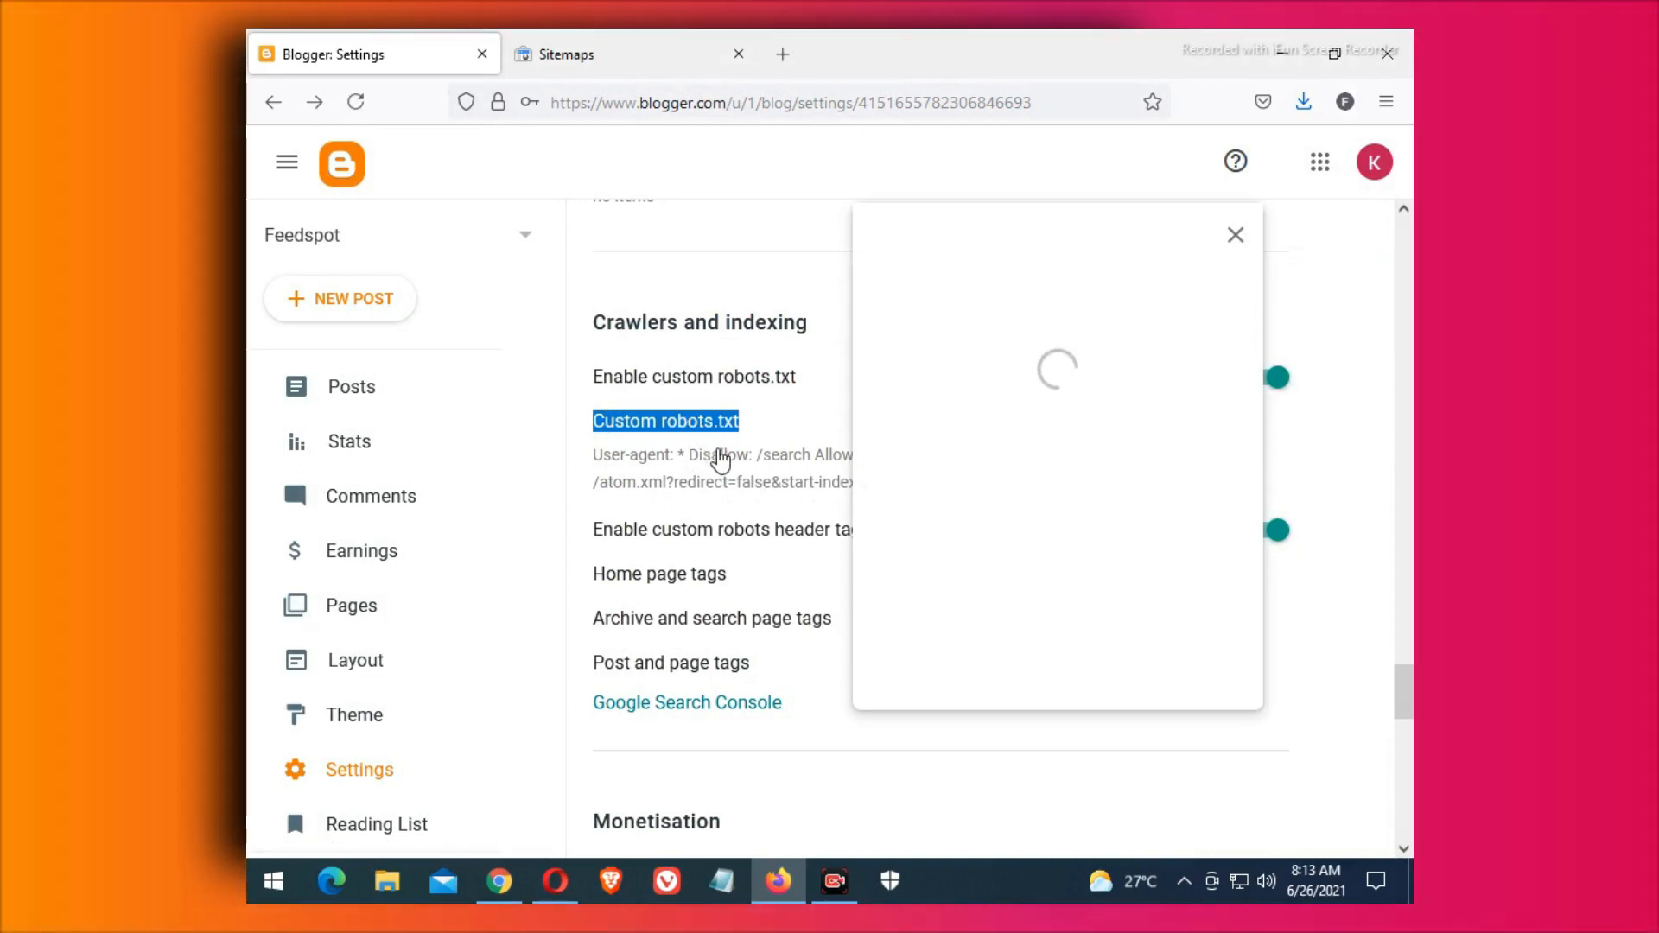
right_click(691, 420)
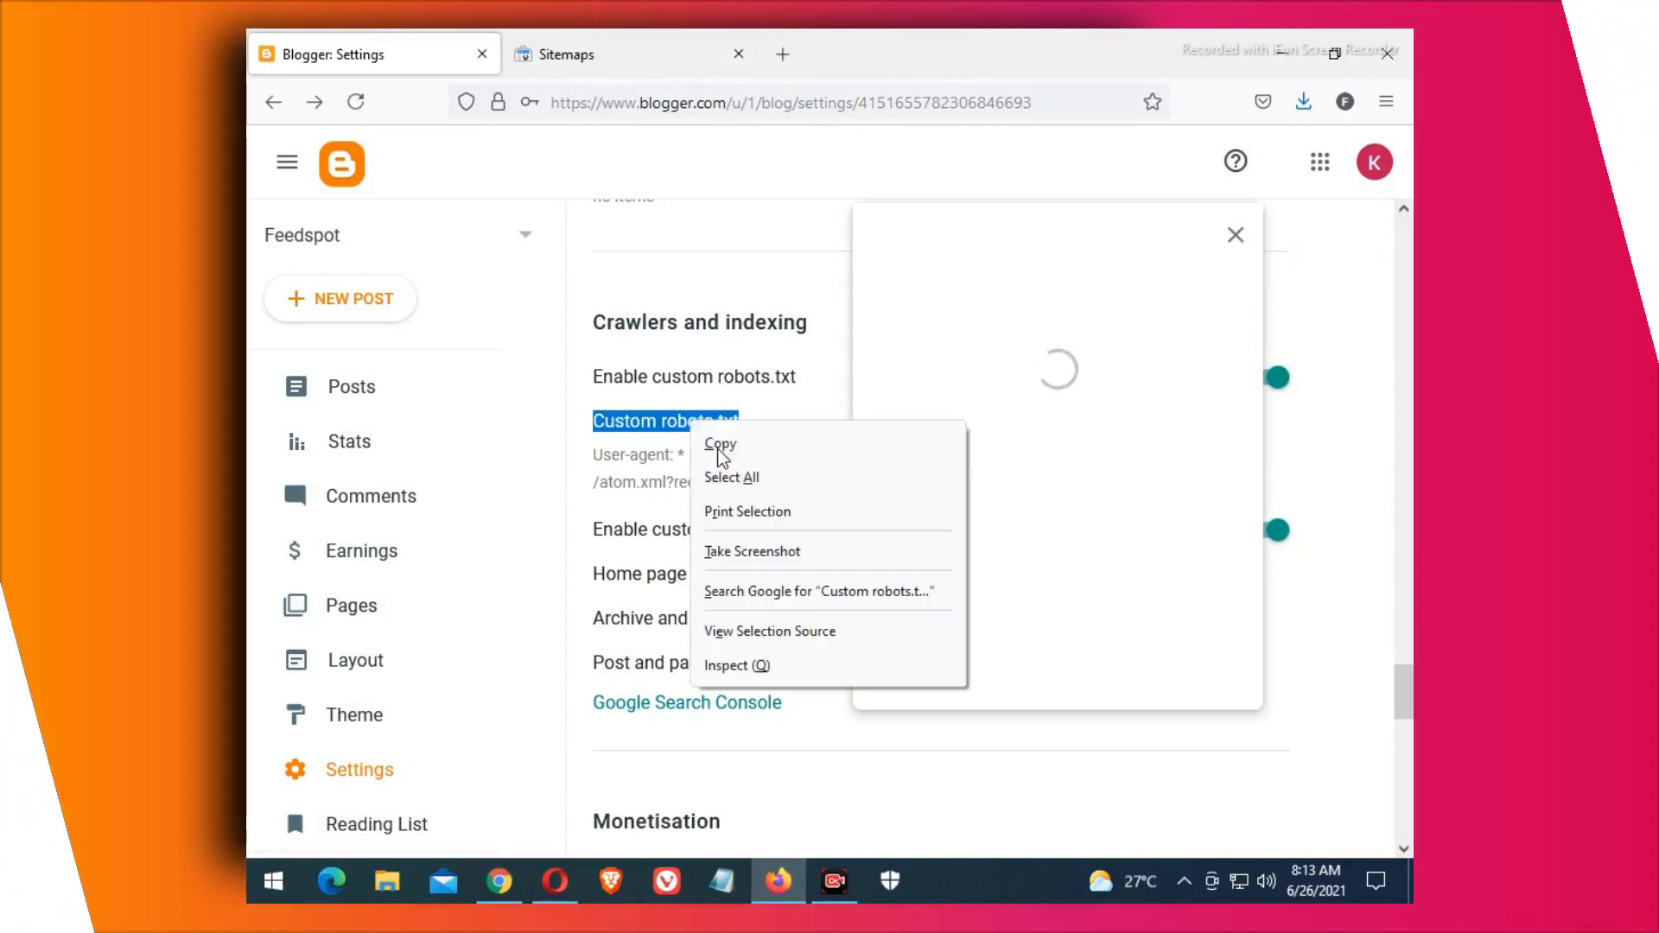
click(725, 435)
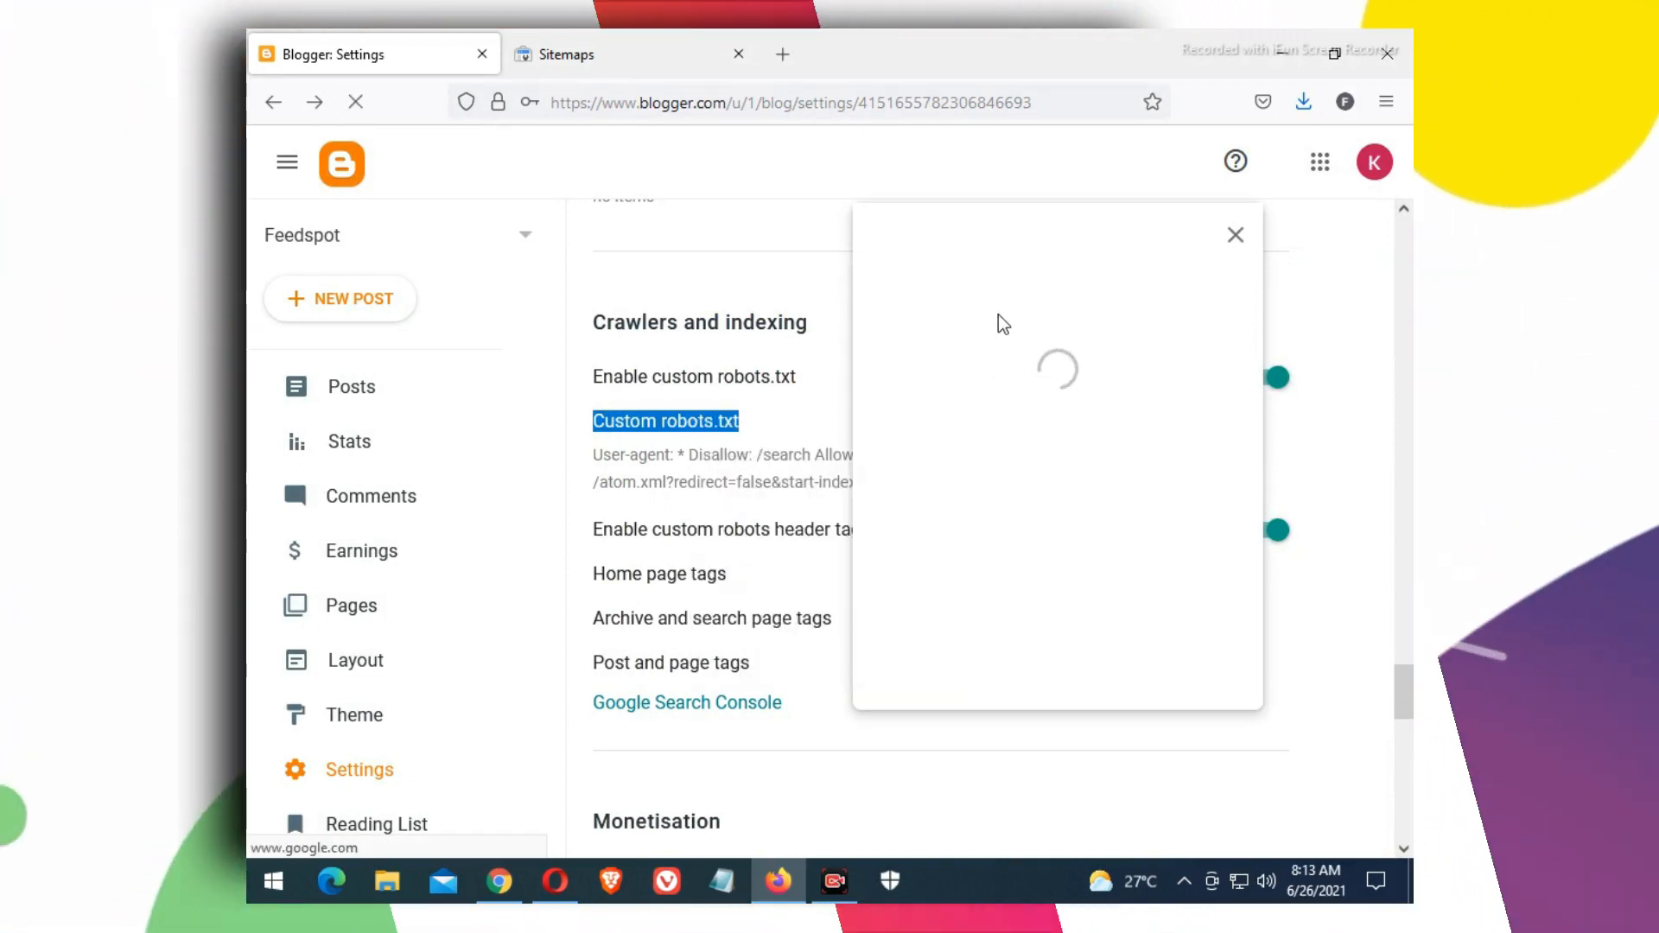
right_click(1052, 303)
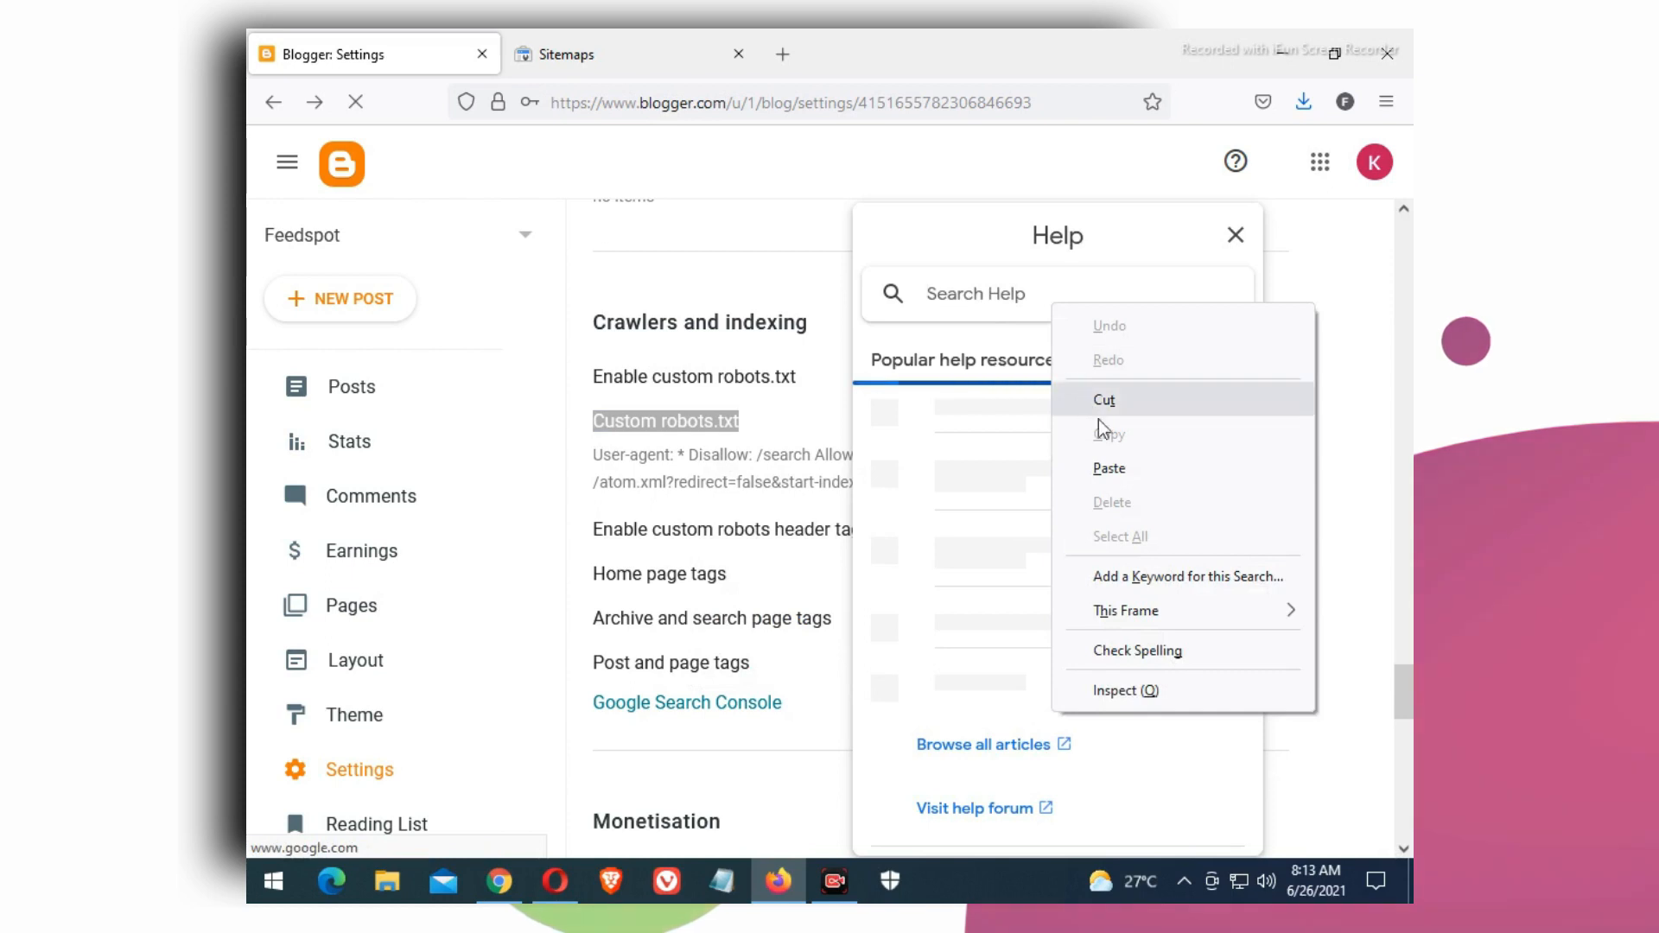
click(1109, 467)
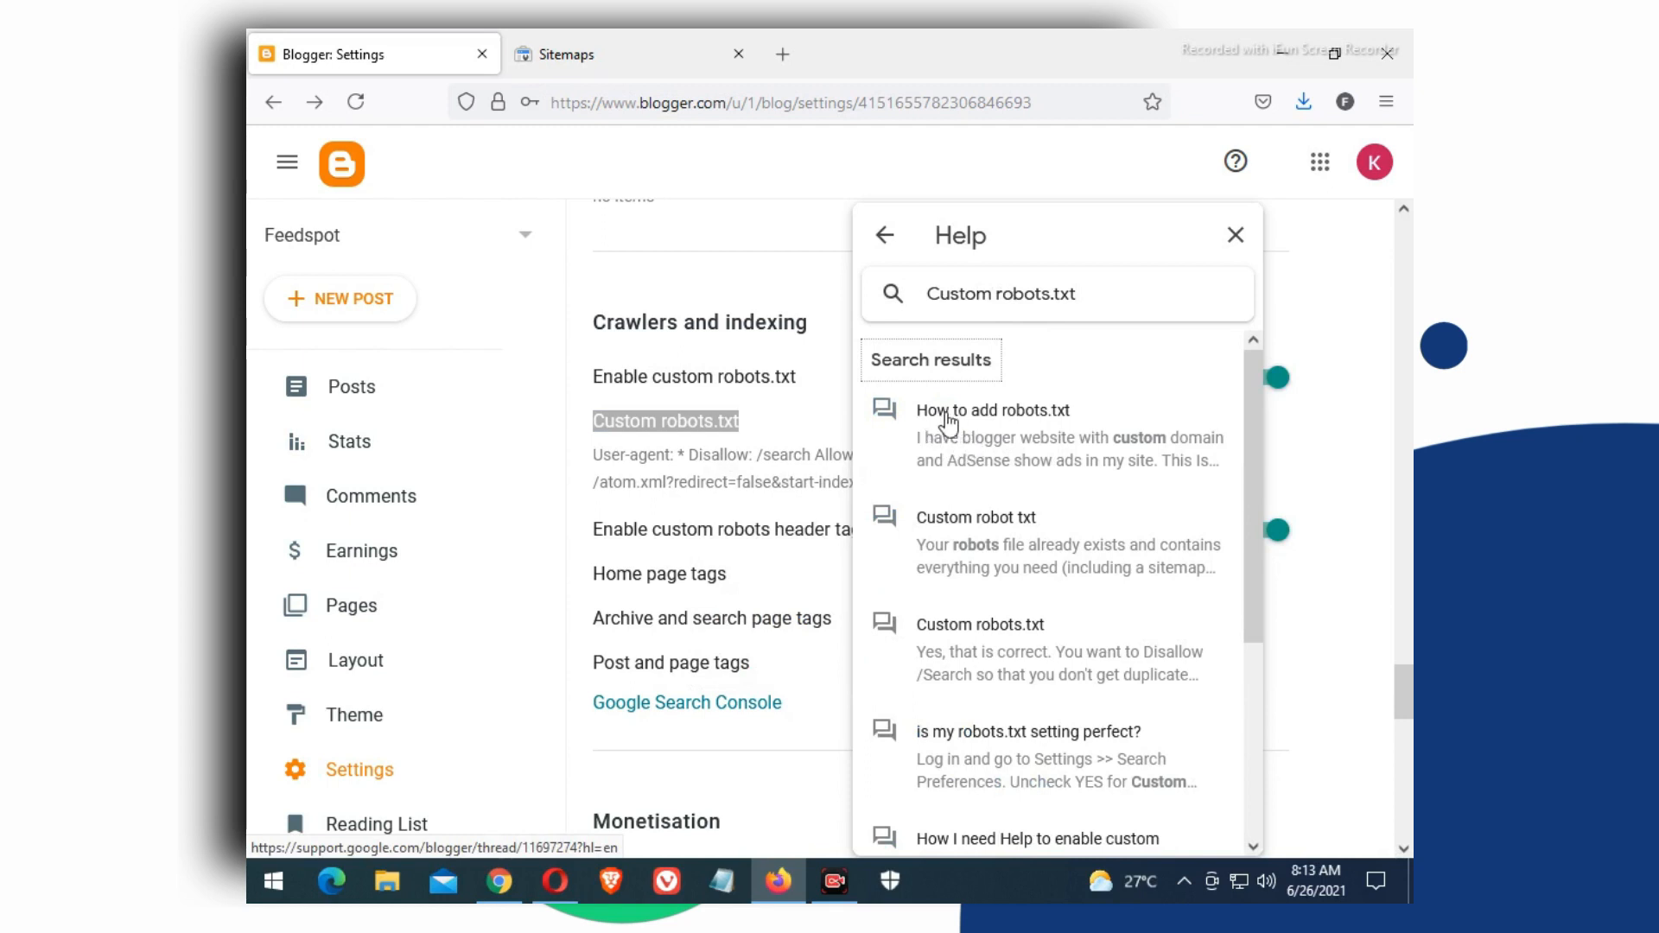
Open the "How to add robots.txt" help thread and find its first recommended answer.
click(1013, 429)
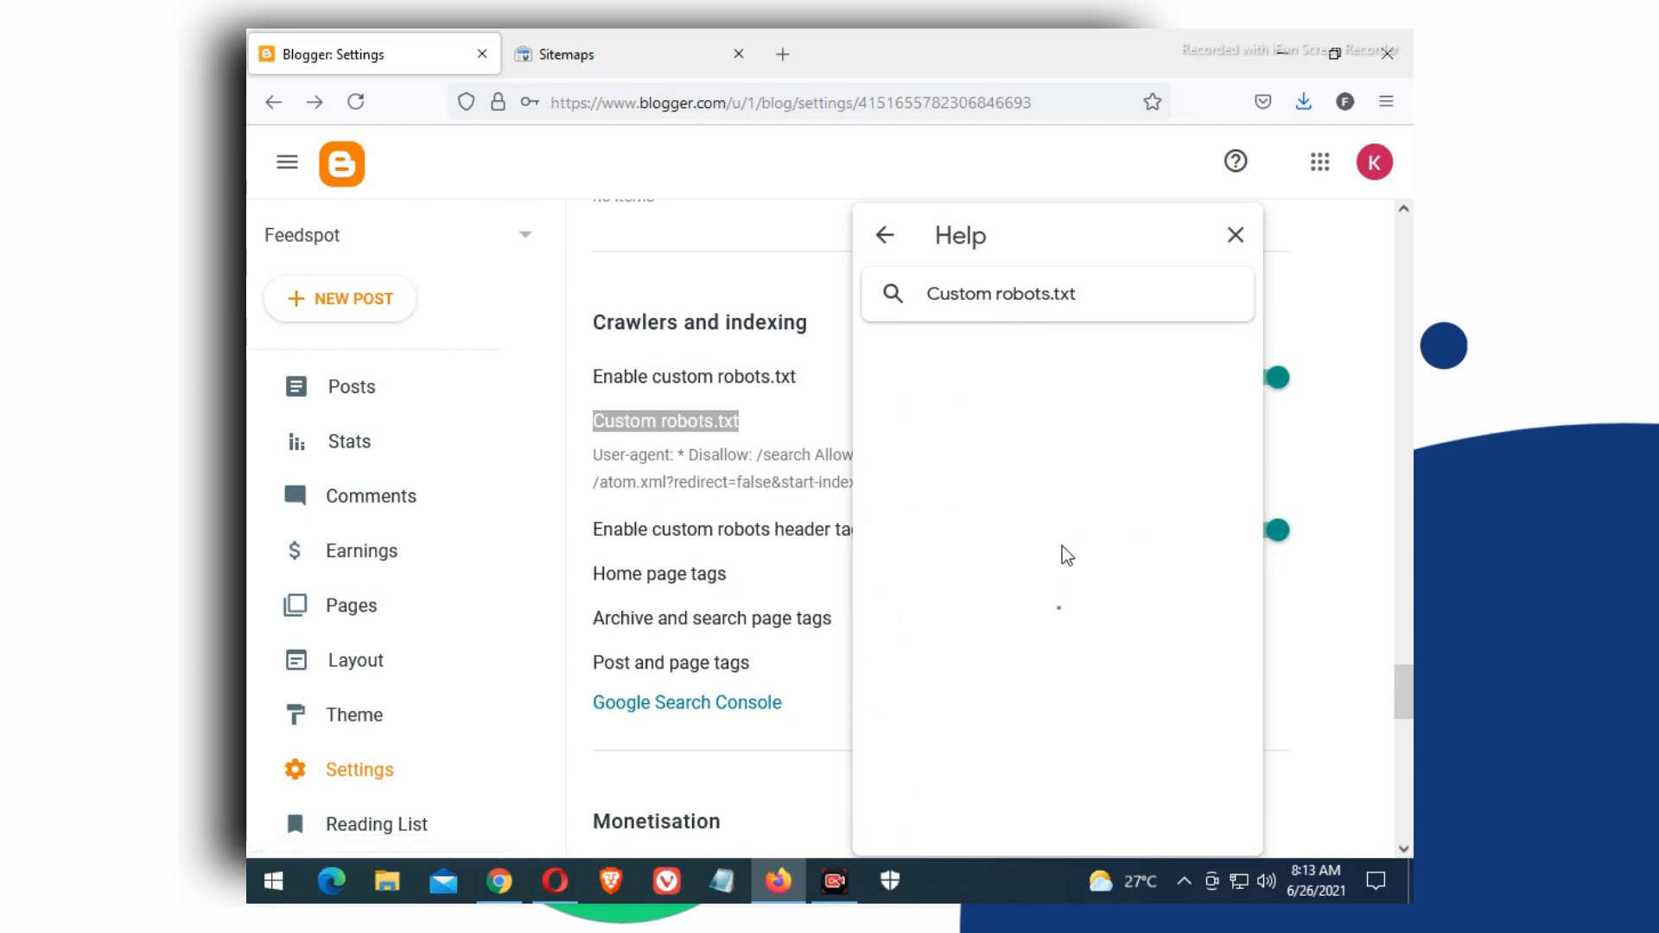
scroll(1061, 546, down, 5)
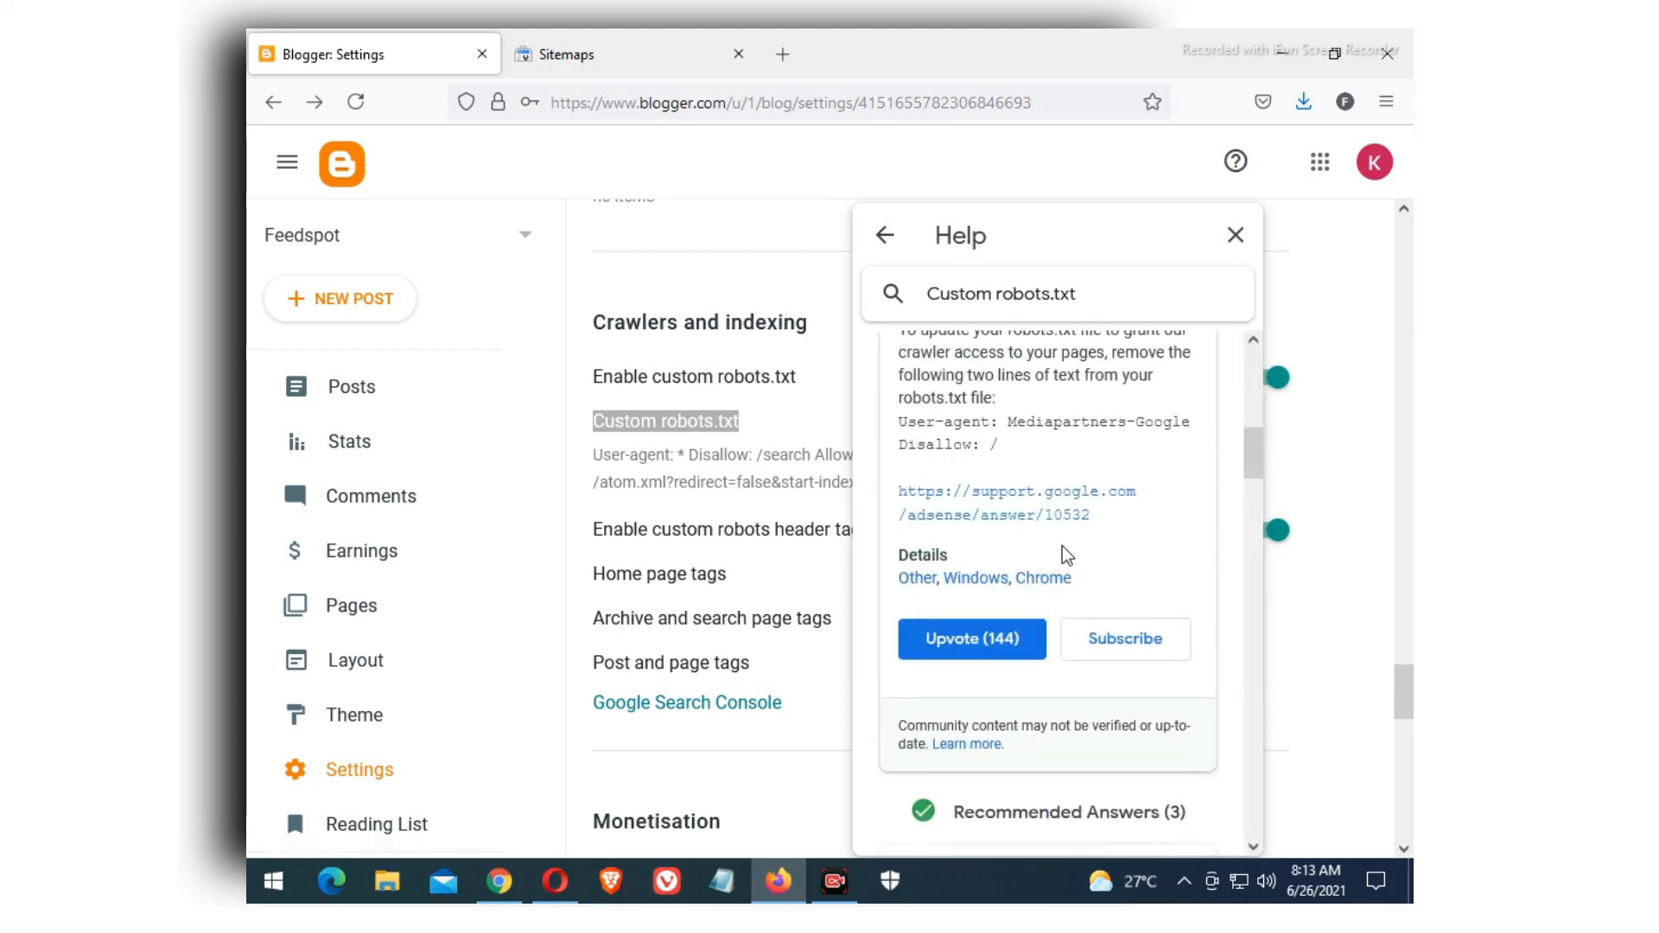
scroll(1061, 546, down, 6)
scroll(1061, 546, up, 2)
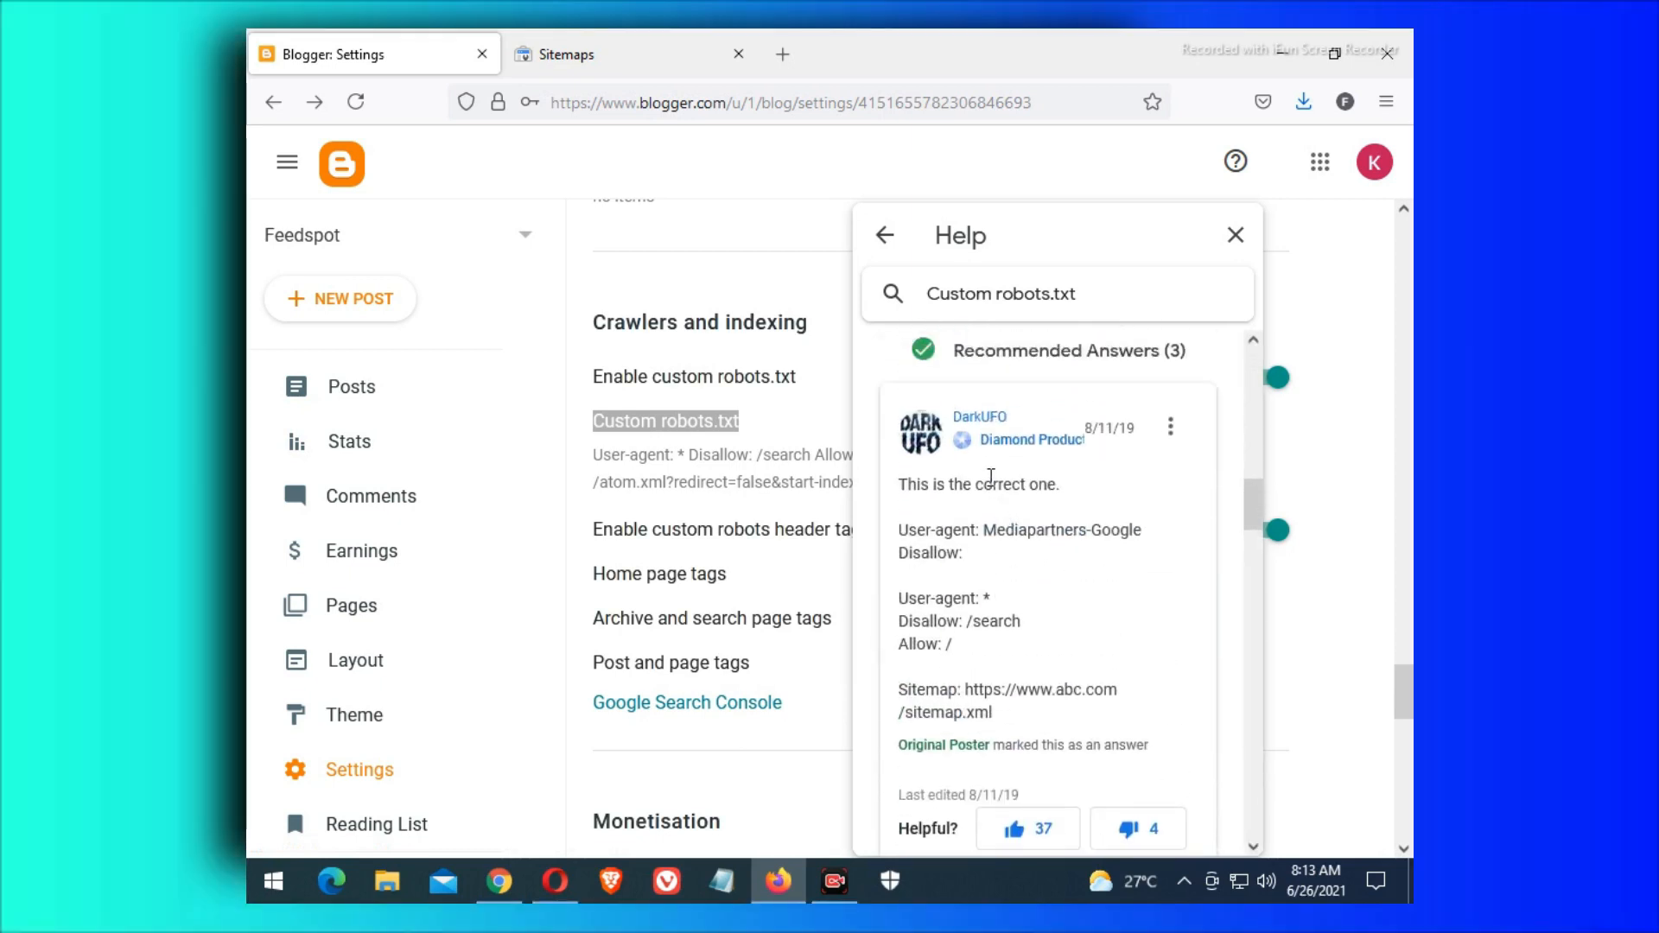
Copy the robots.txt code in the recommended answer, from "User-agent: Mediapartners-Google" through the sitemap.xml line.
drag(904, 480, 1063, 486)
click(927, 550)
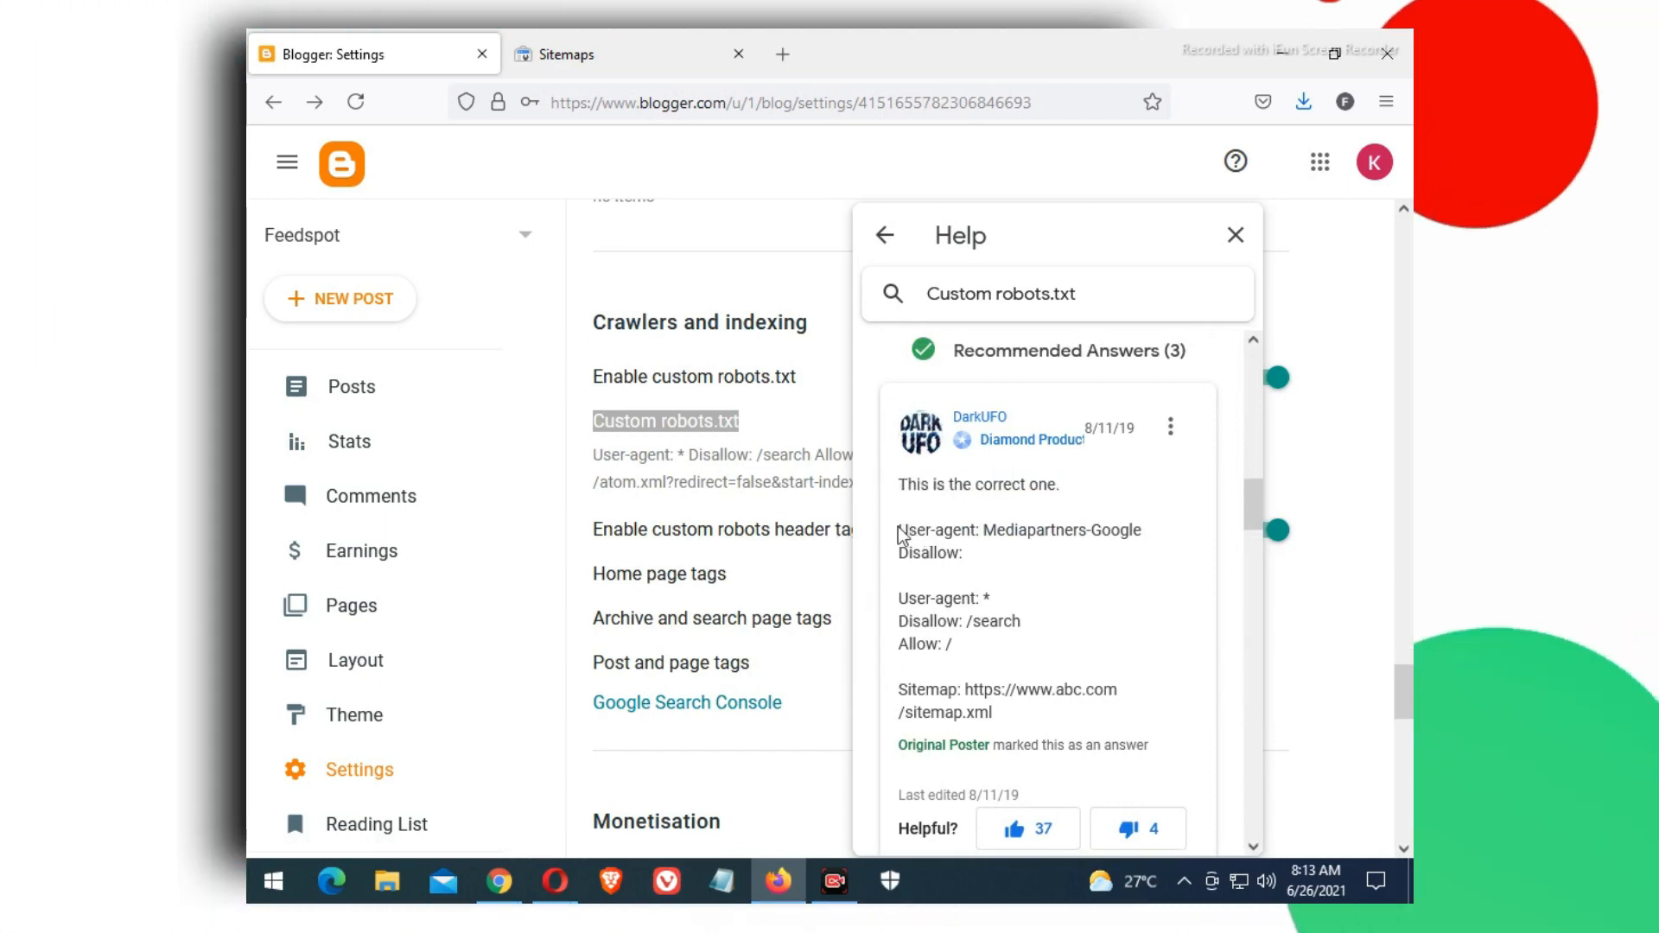
drag(899, 529, 997, 610)
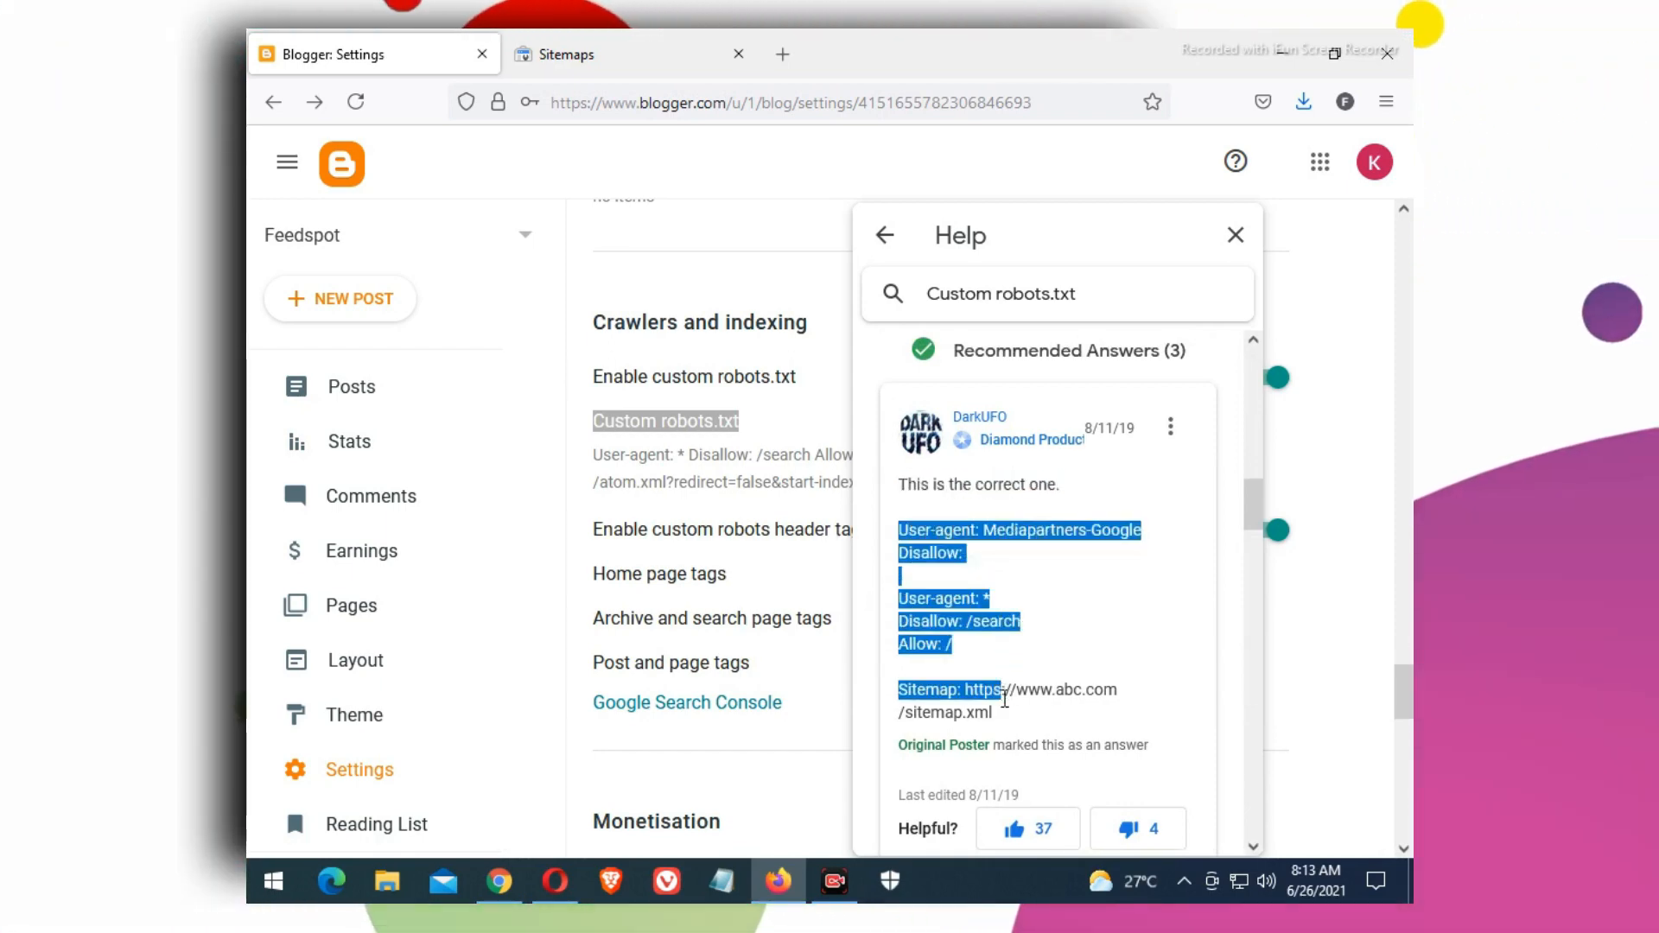
drag(1004, 699, 1002, 712)
right_click(938, 695)
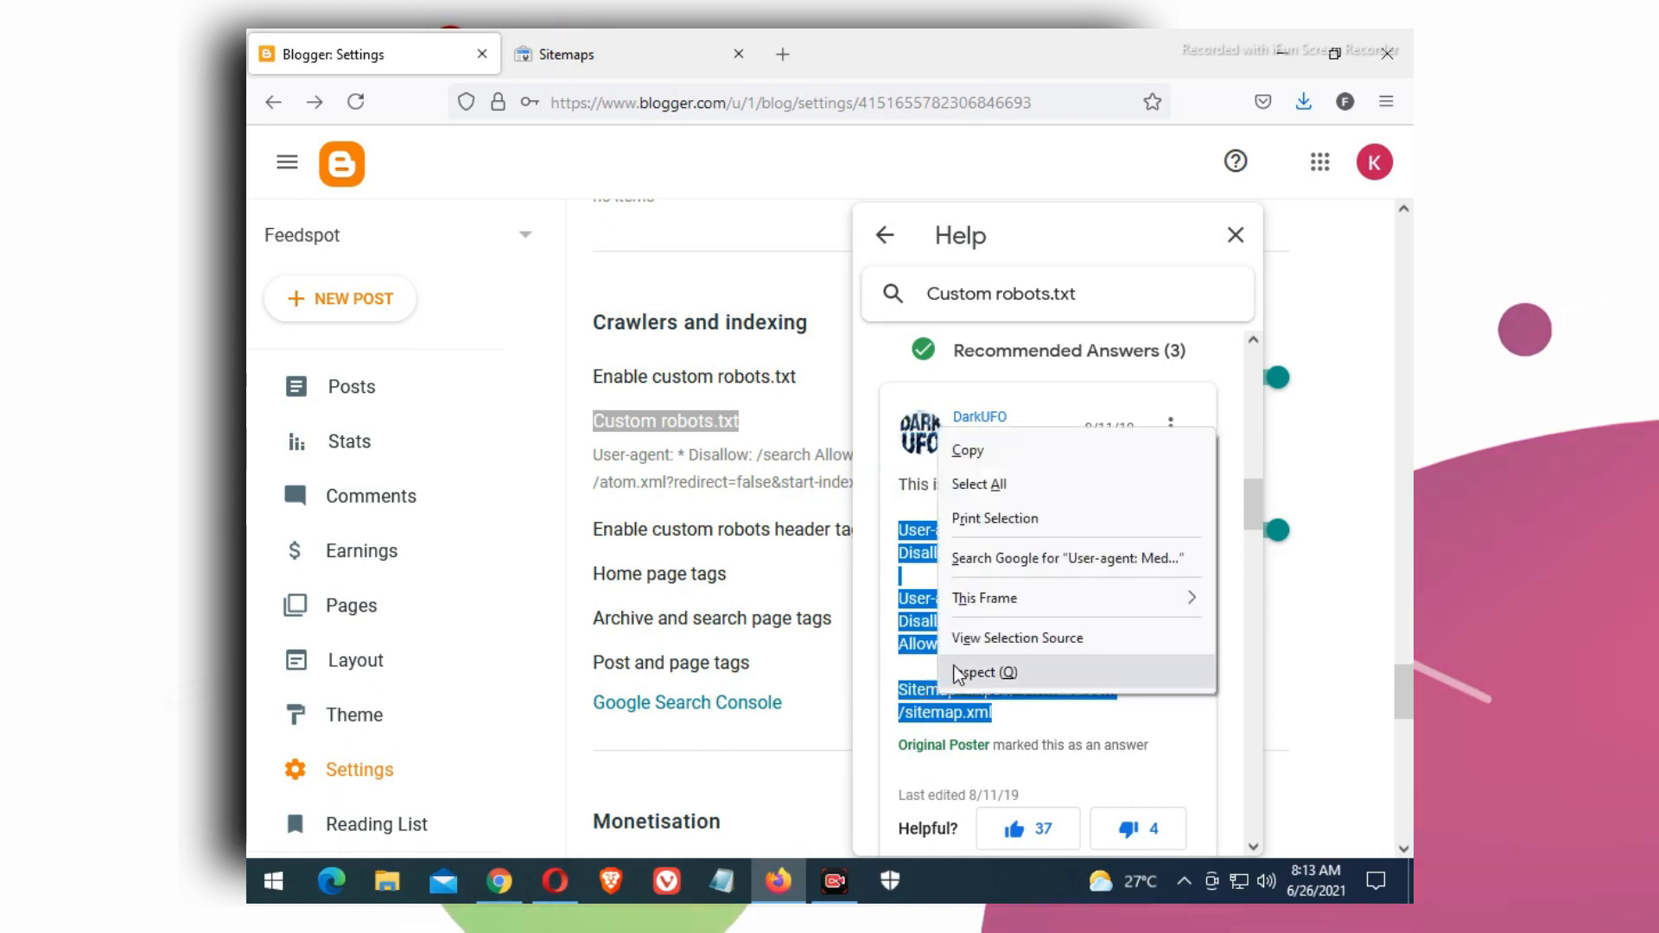
click(987, 463)
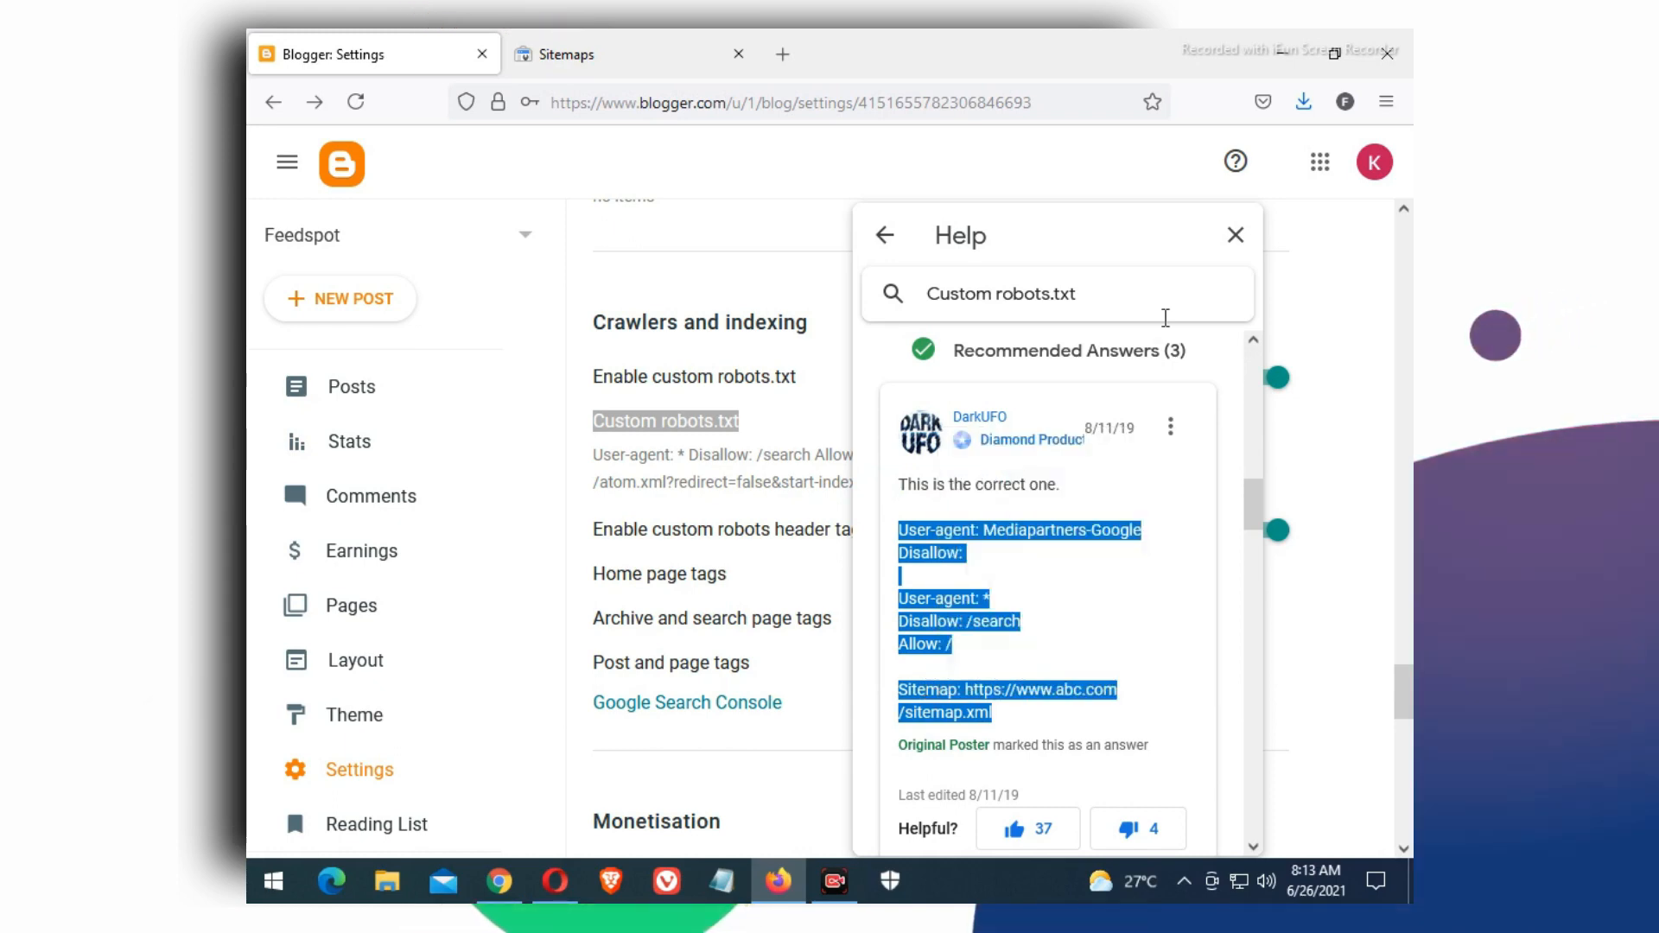
Close the help and replace the blog's entire custom robots.txt with the copied code, then save it.
click(1236, 235)
click(795, 478)
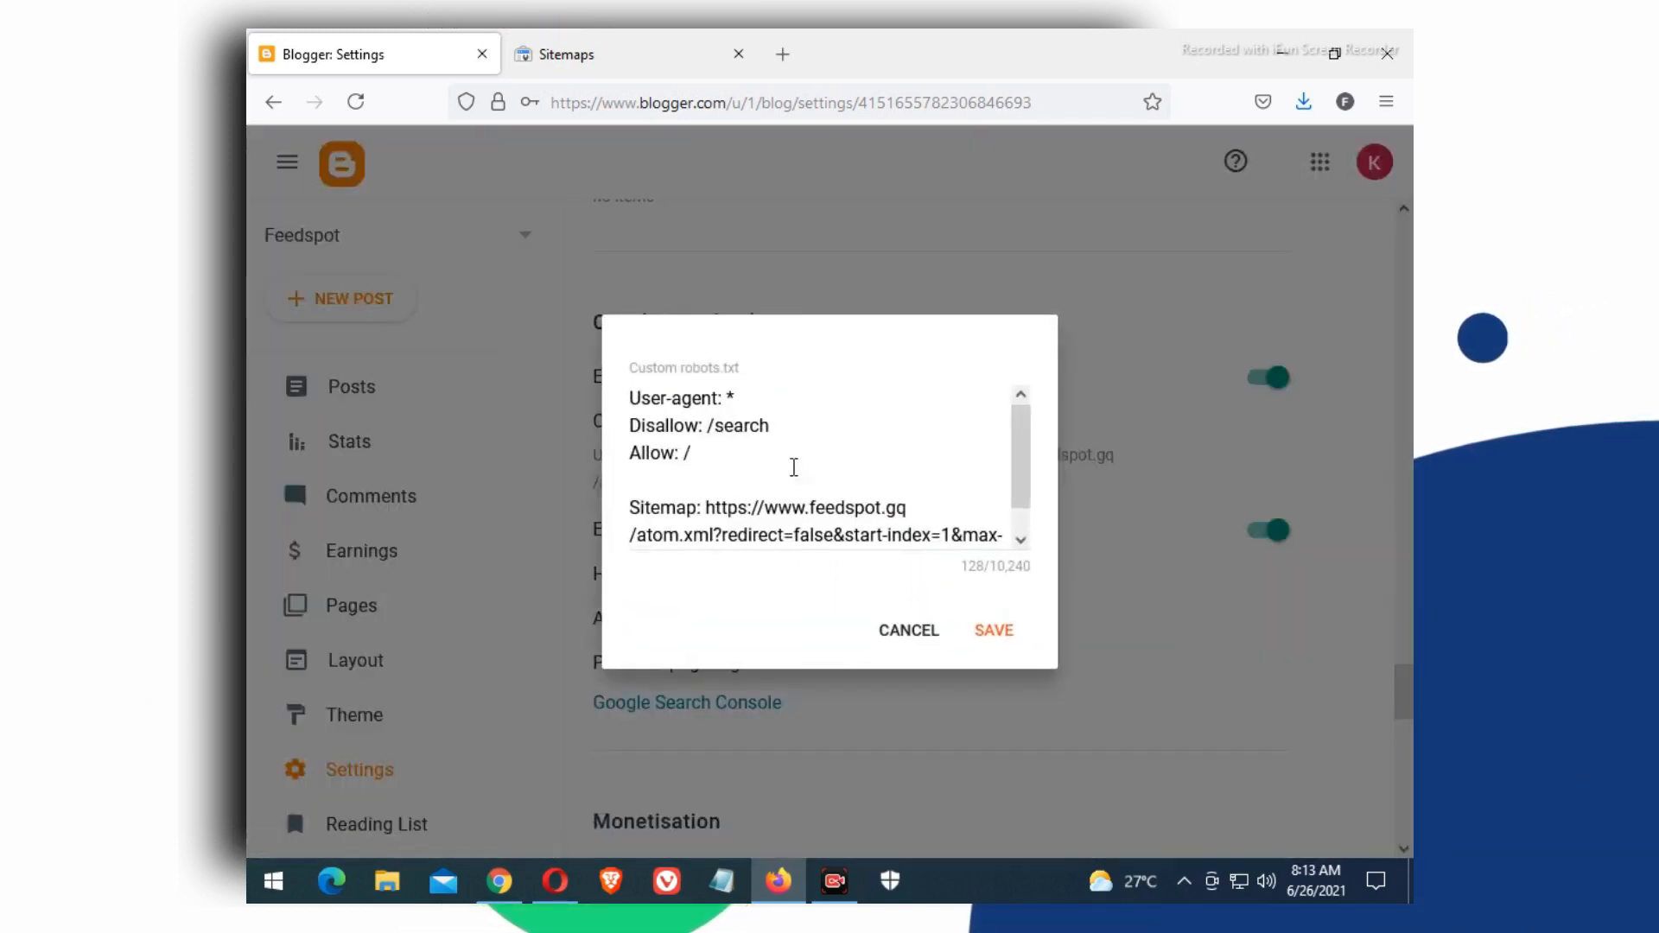
right_click(760, 484)
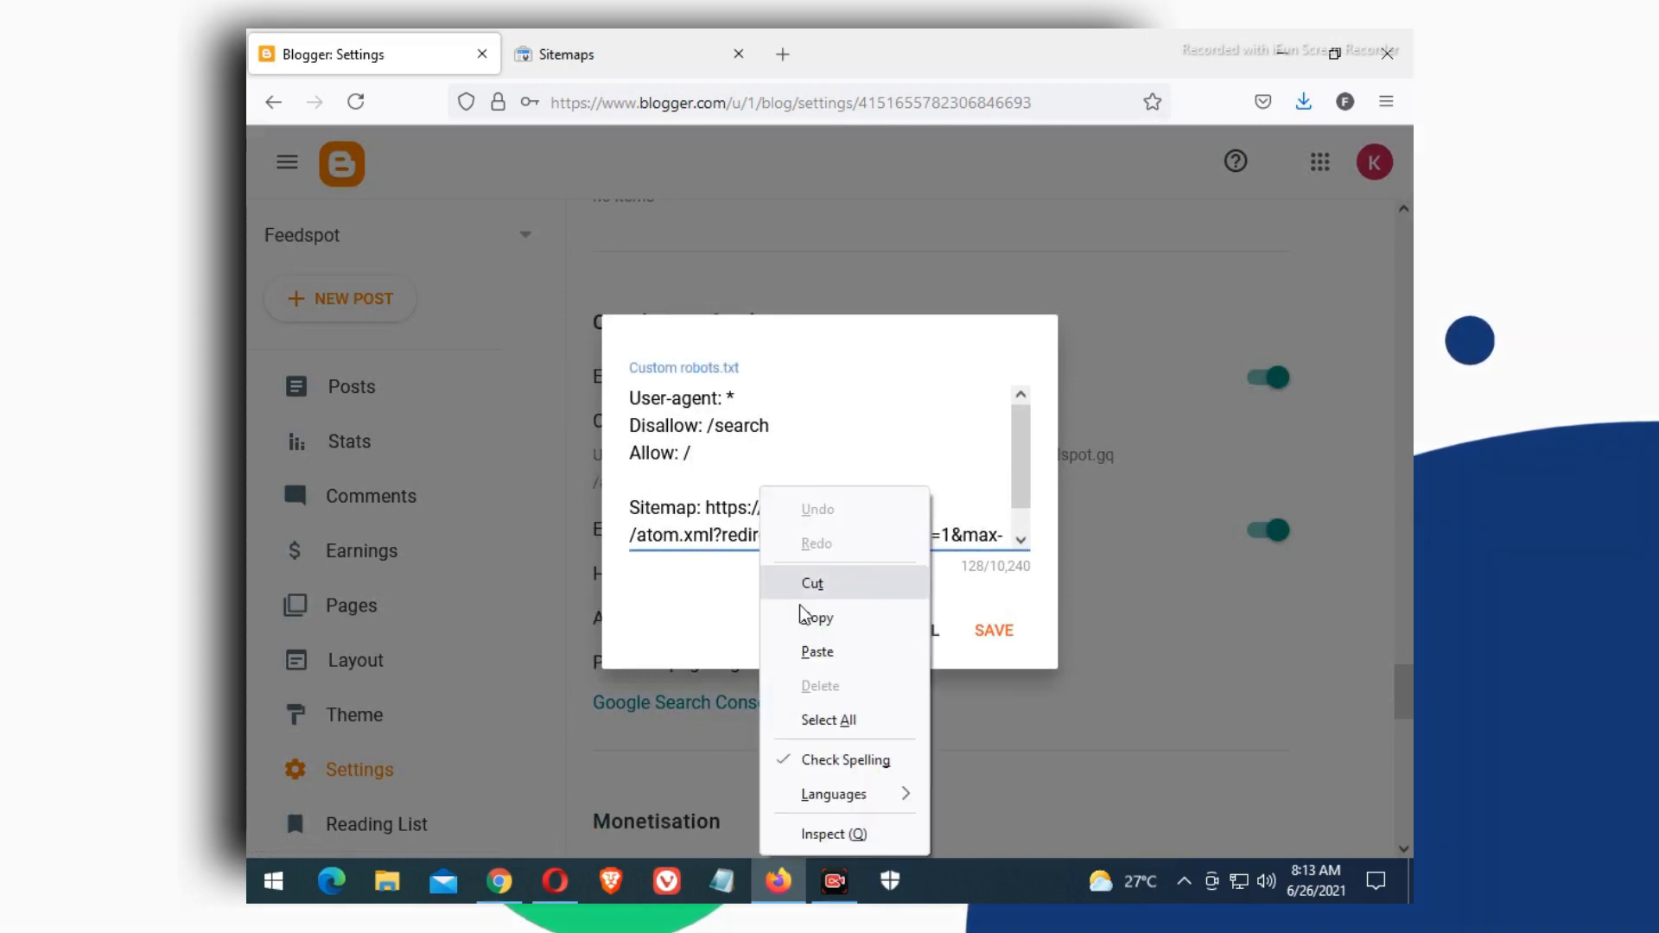
click(831, 718)
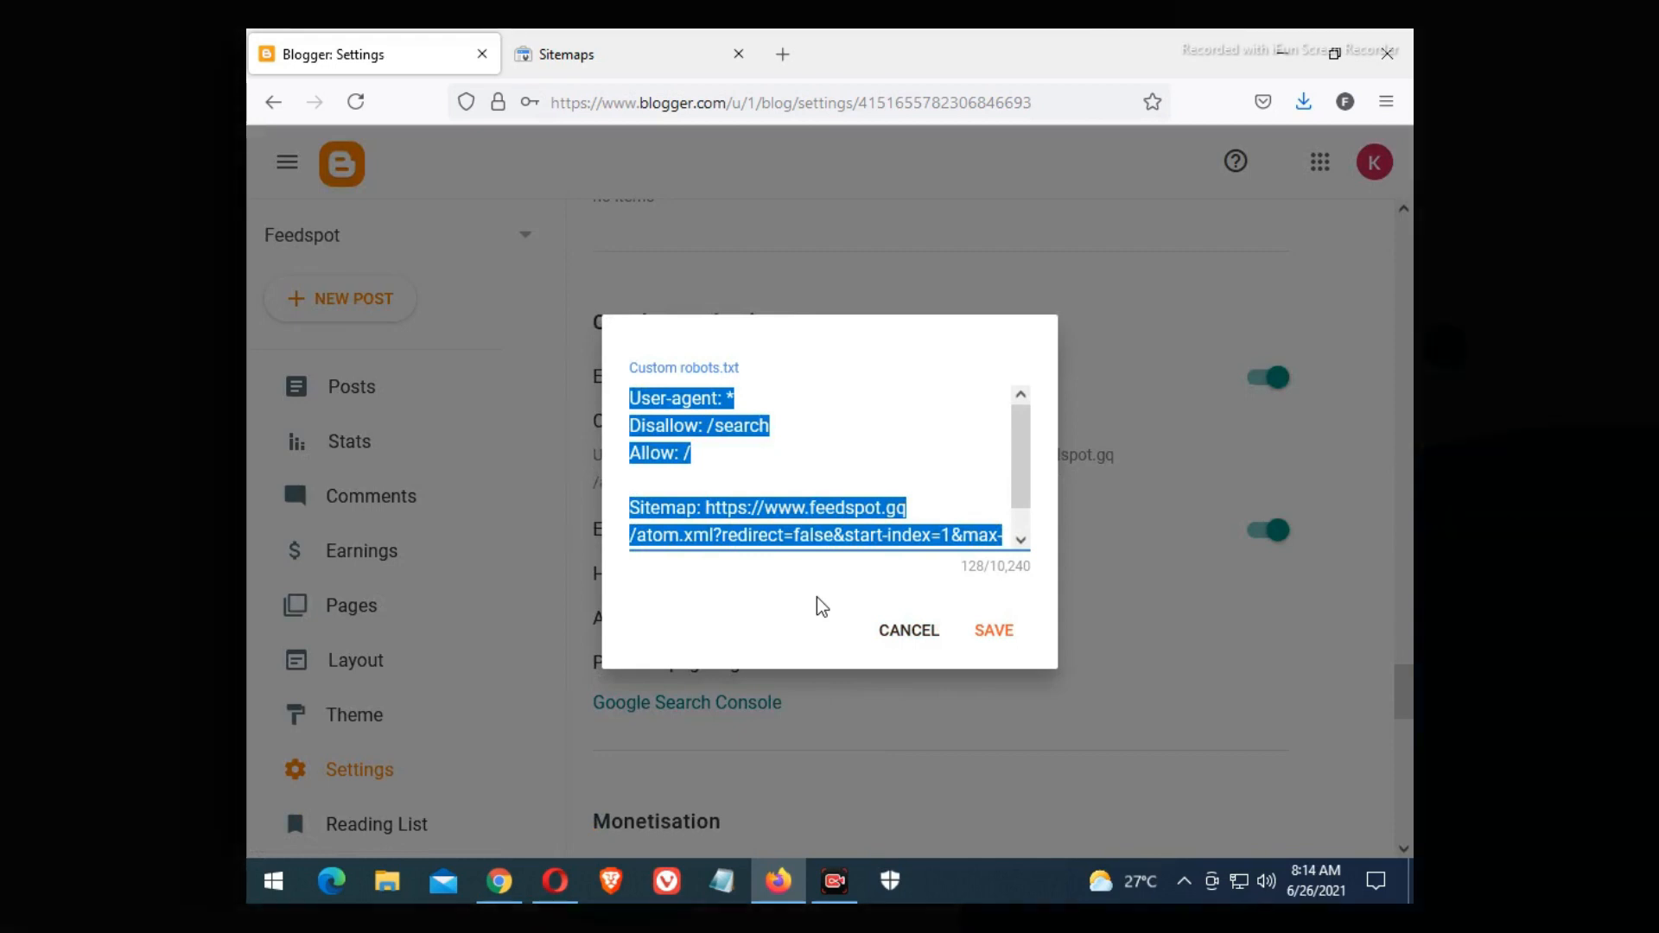
key(ctrl+v)
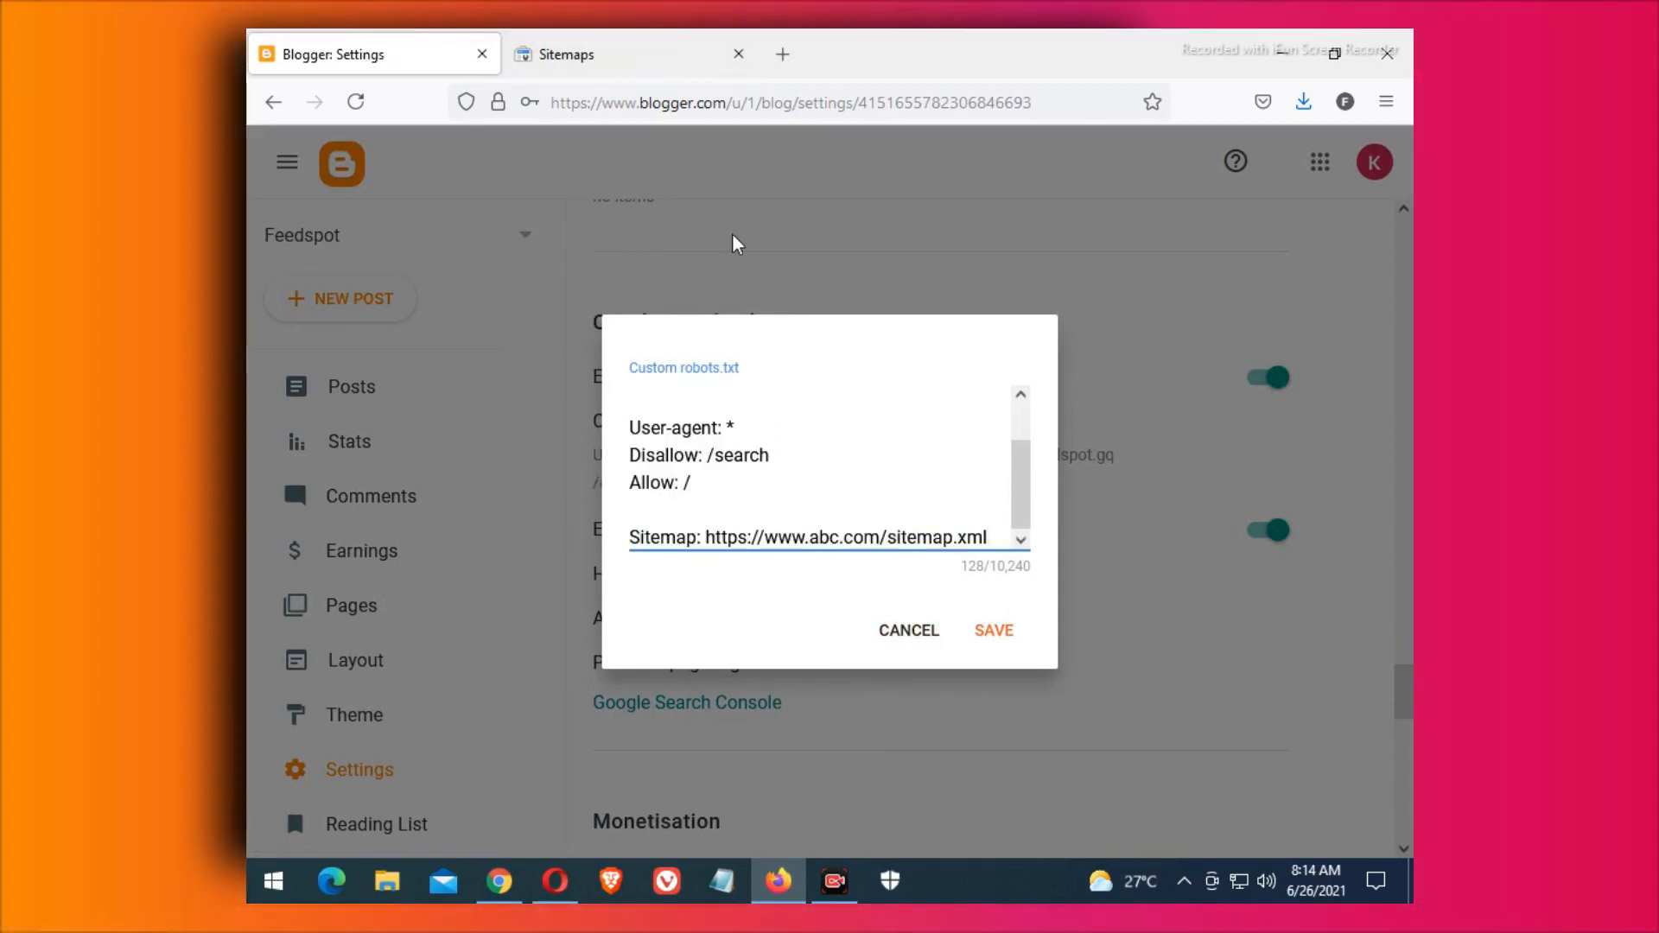
click(992, 631)
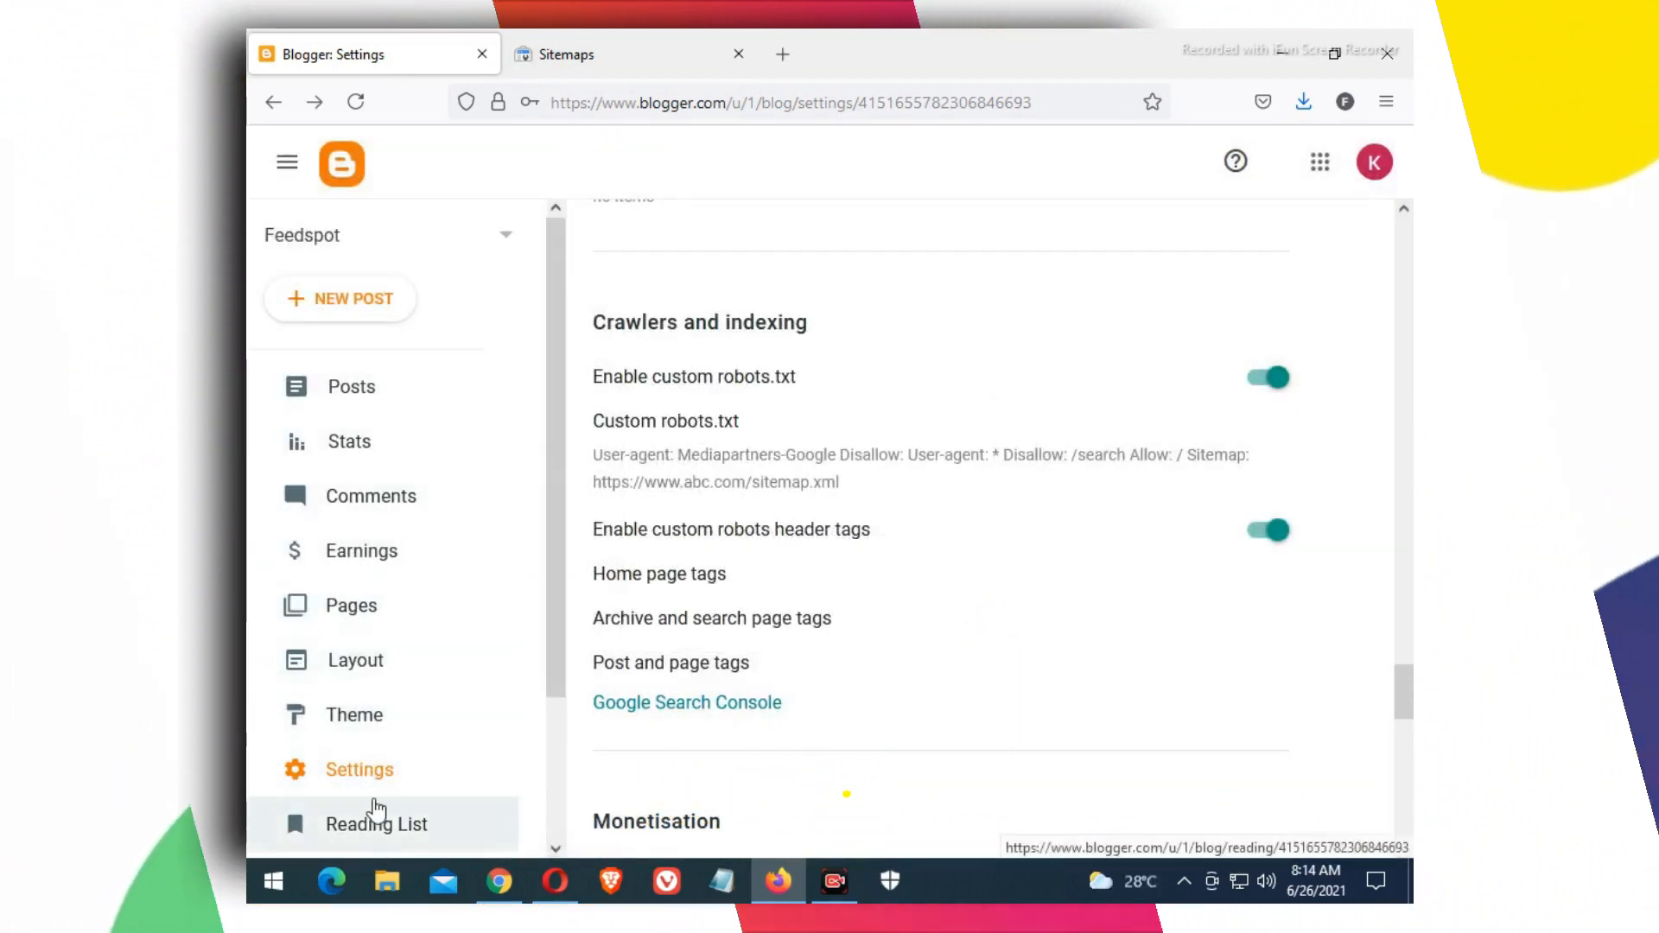
scroll(372, 795, down, 2)
click(403, 710)
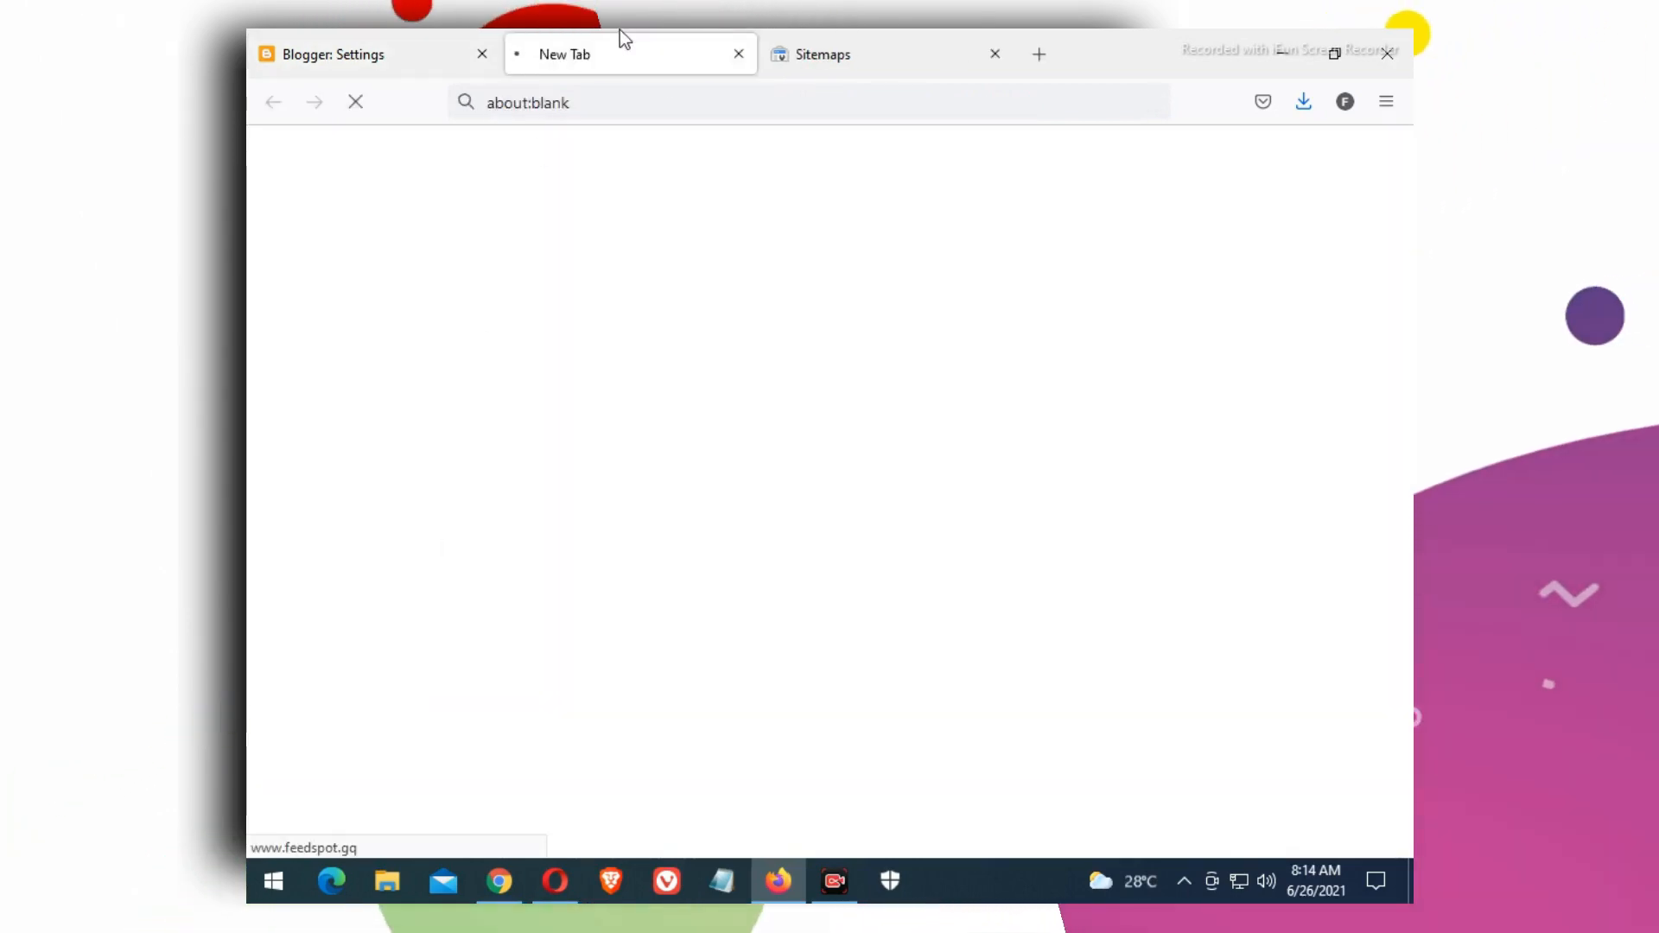
click(355, 39)
click(598, 34)
click(646, 103)
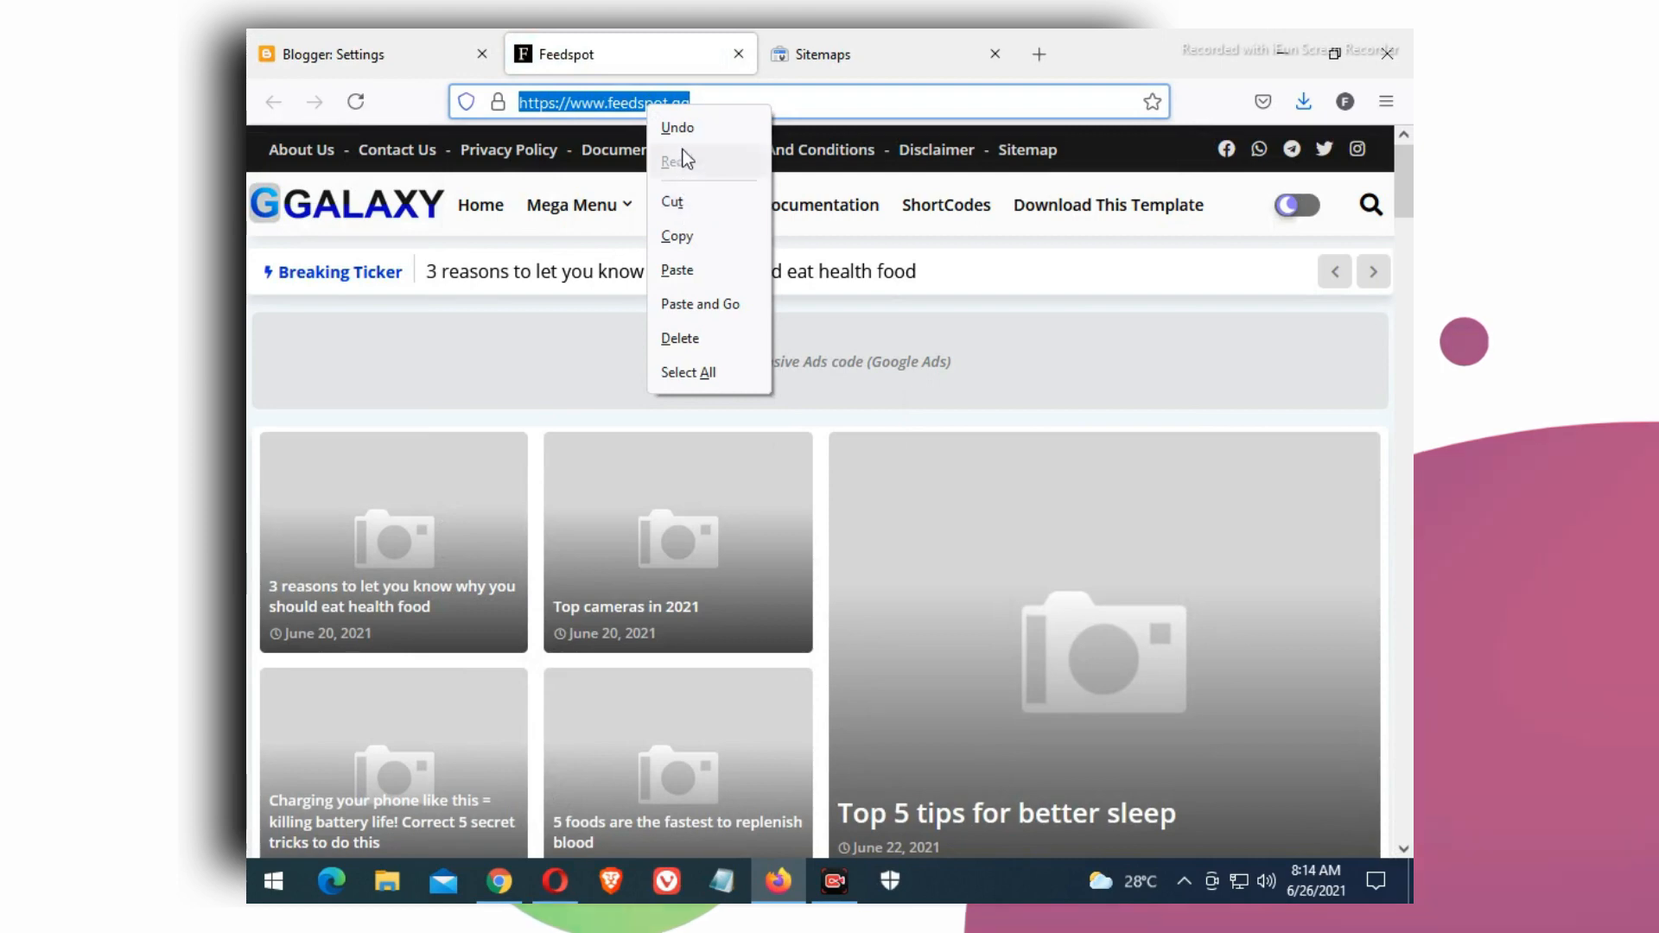
click(678, 236)
click(356, 53)
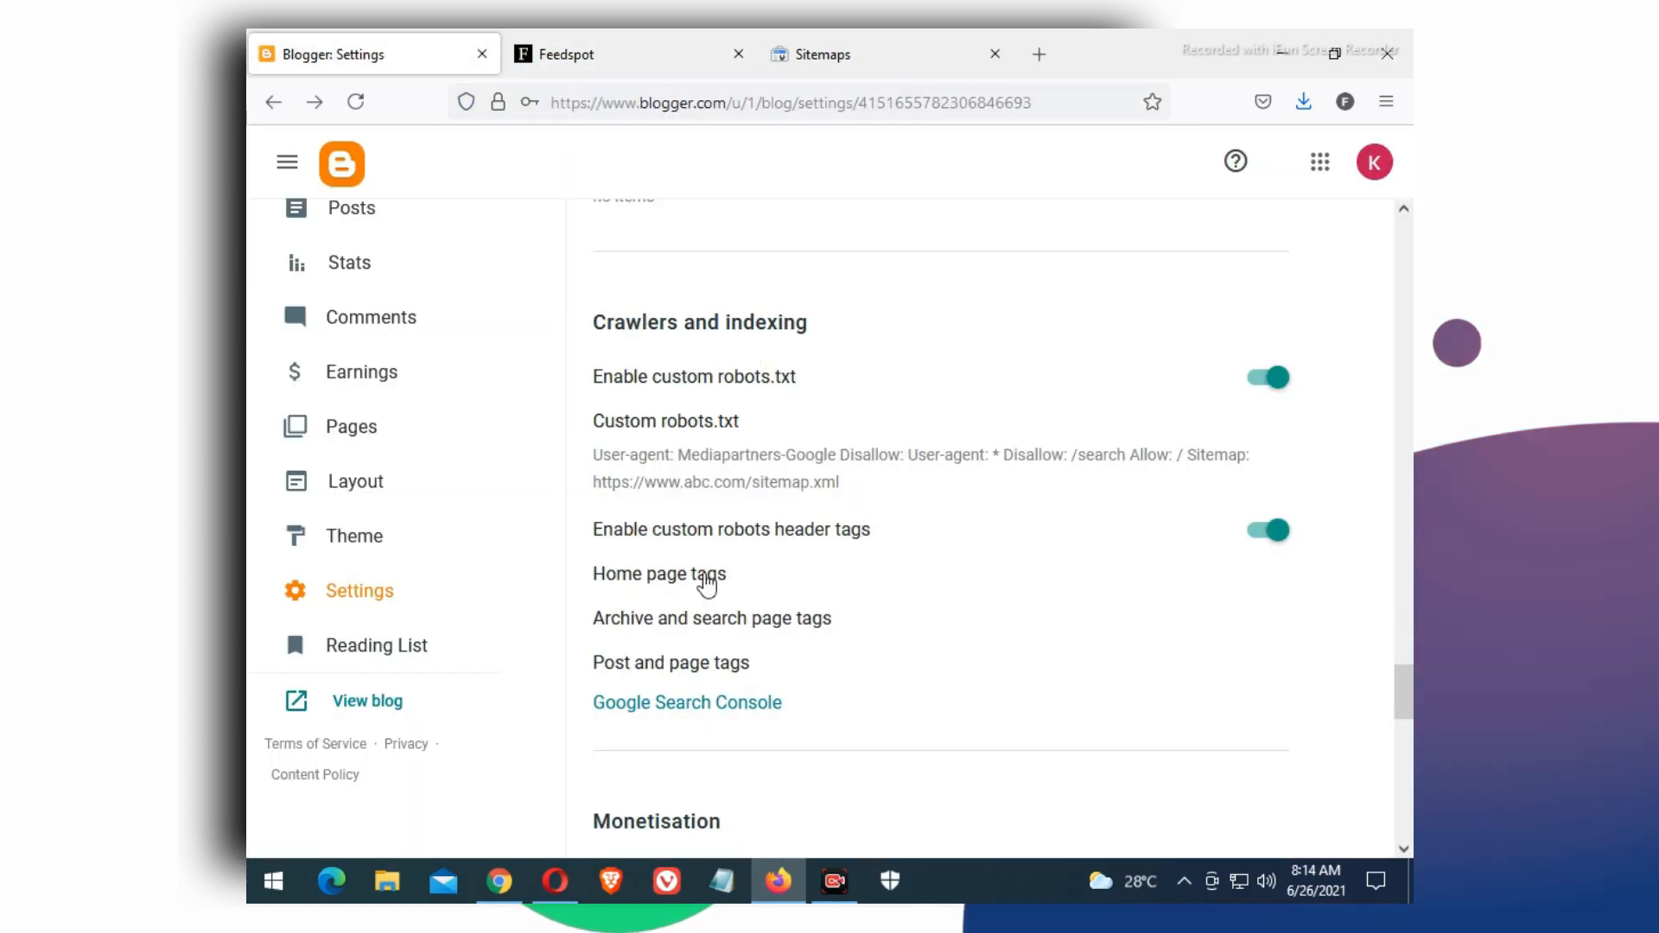
click(694, 451)
scroll(732, 525, down, 1)
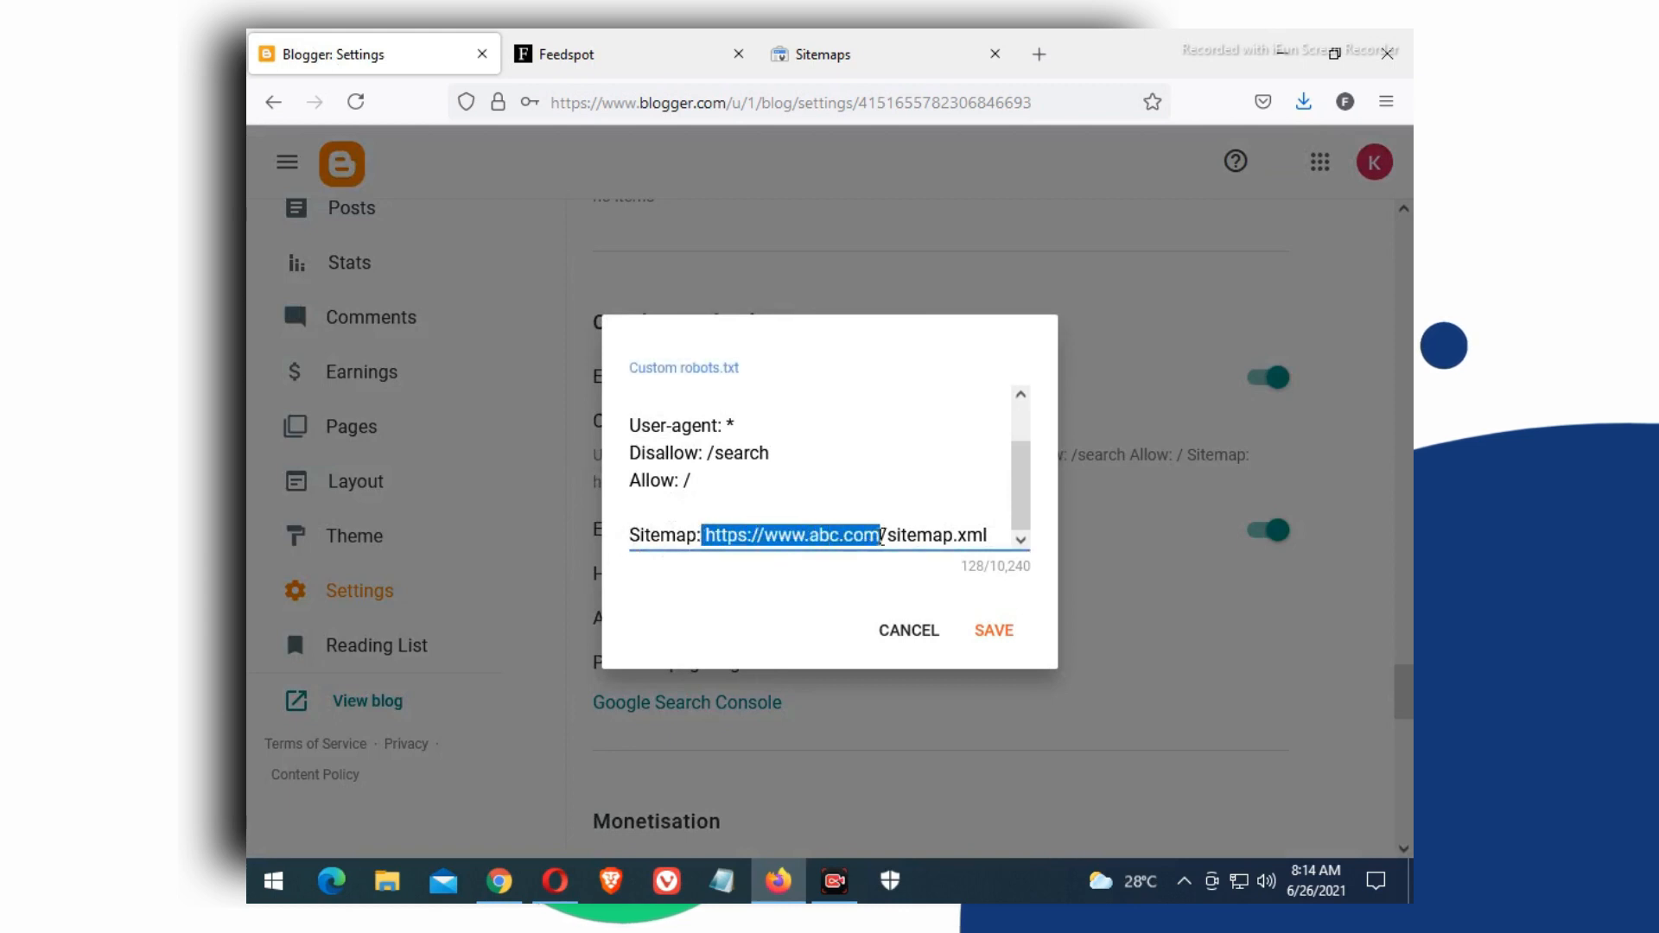
right_click(856, 539)
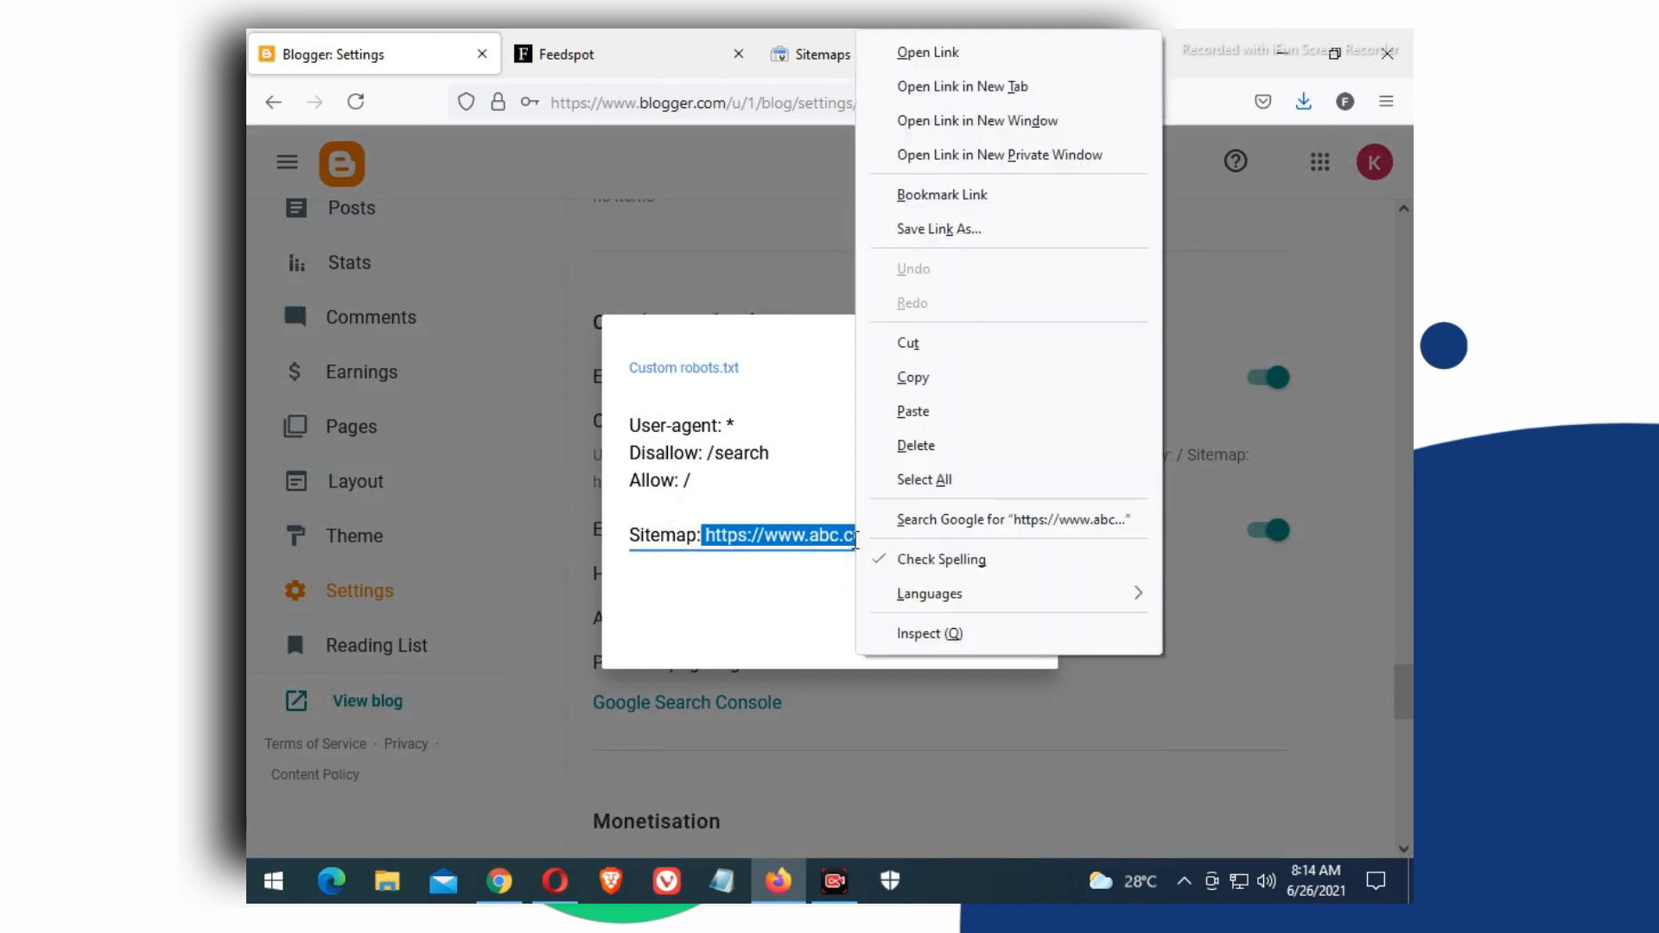
click(916, 411)
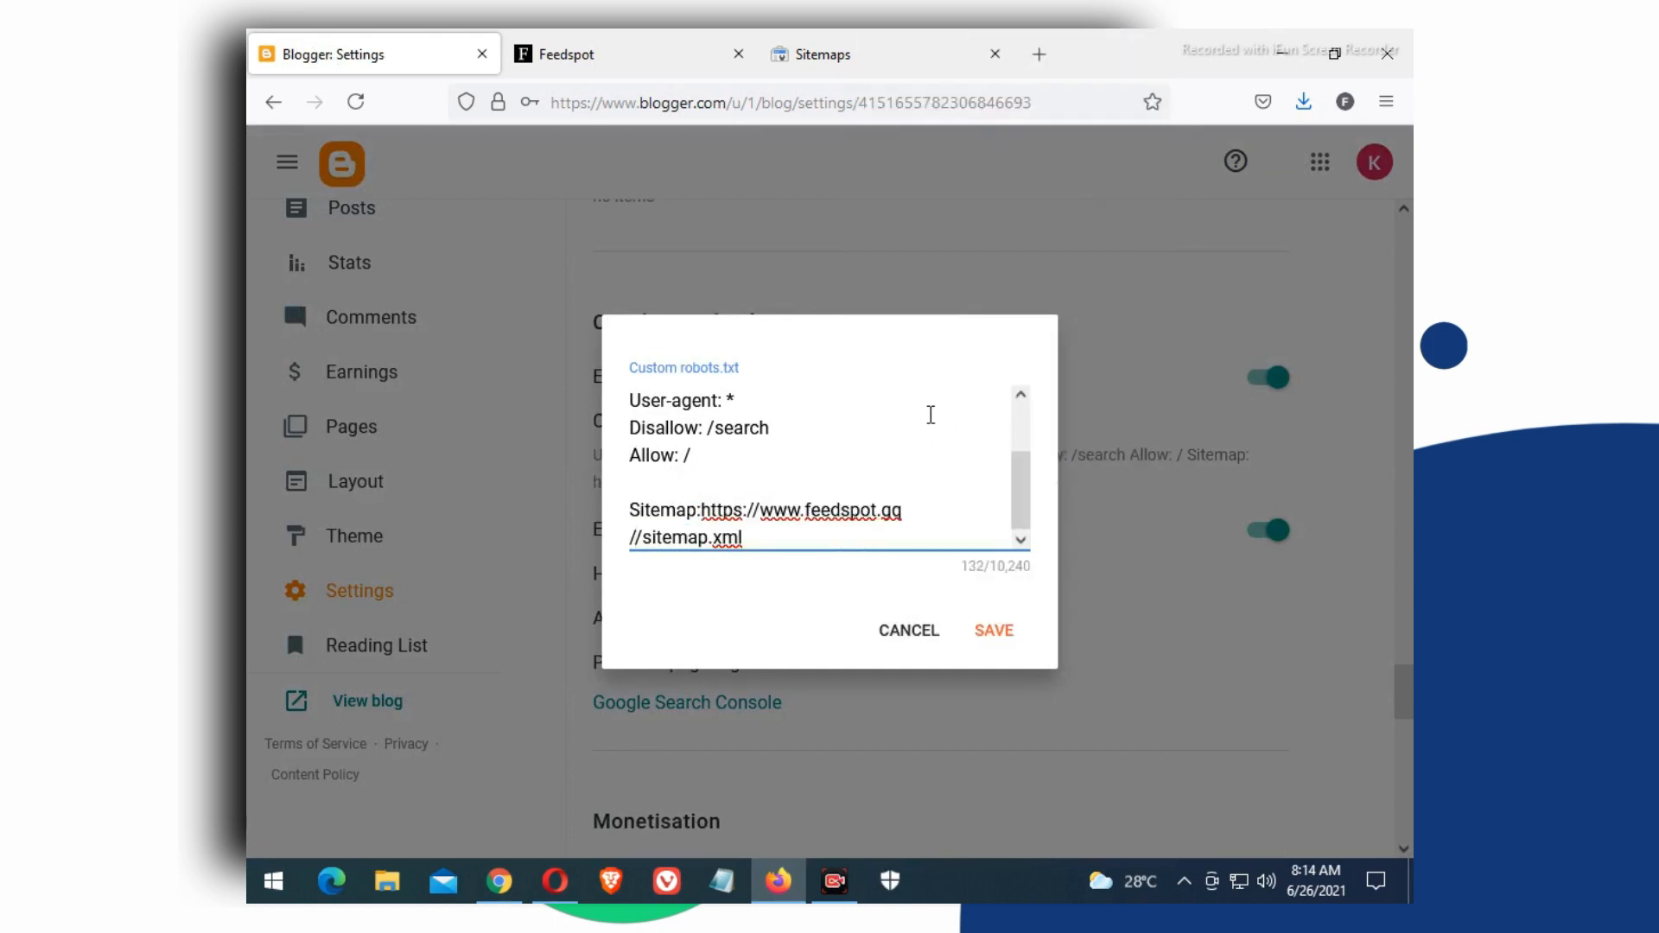
click(697, 509)
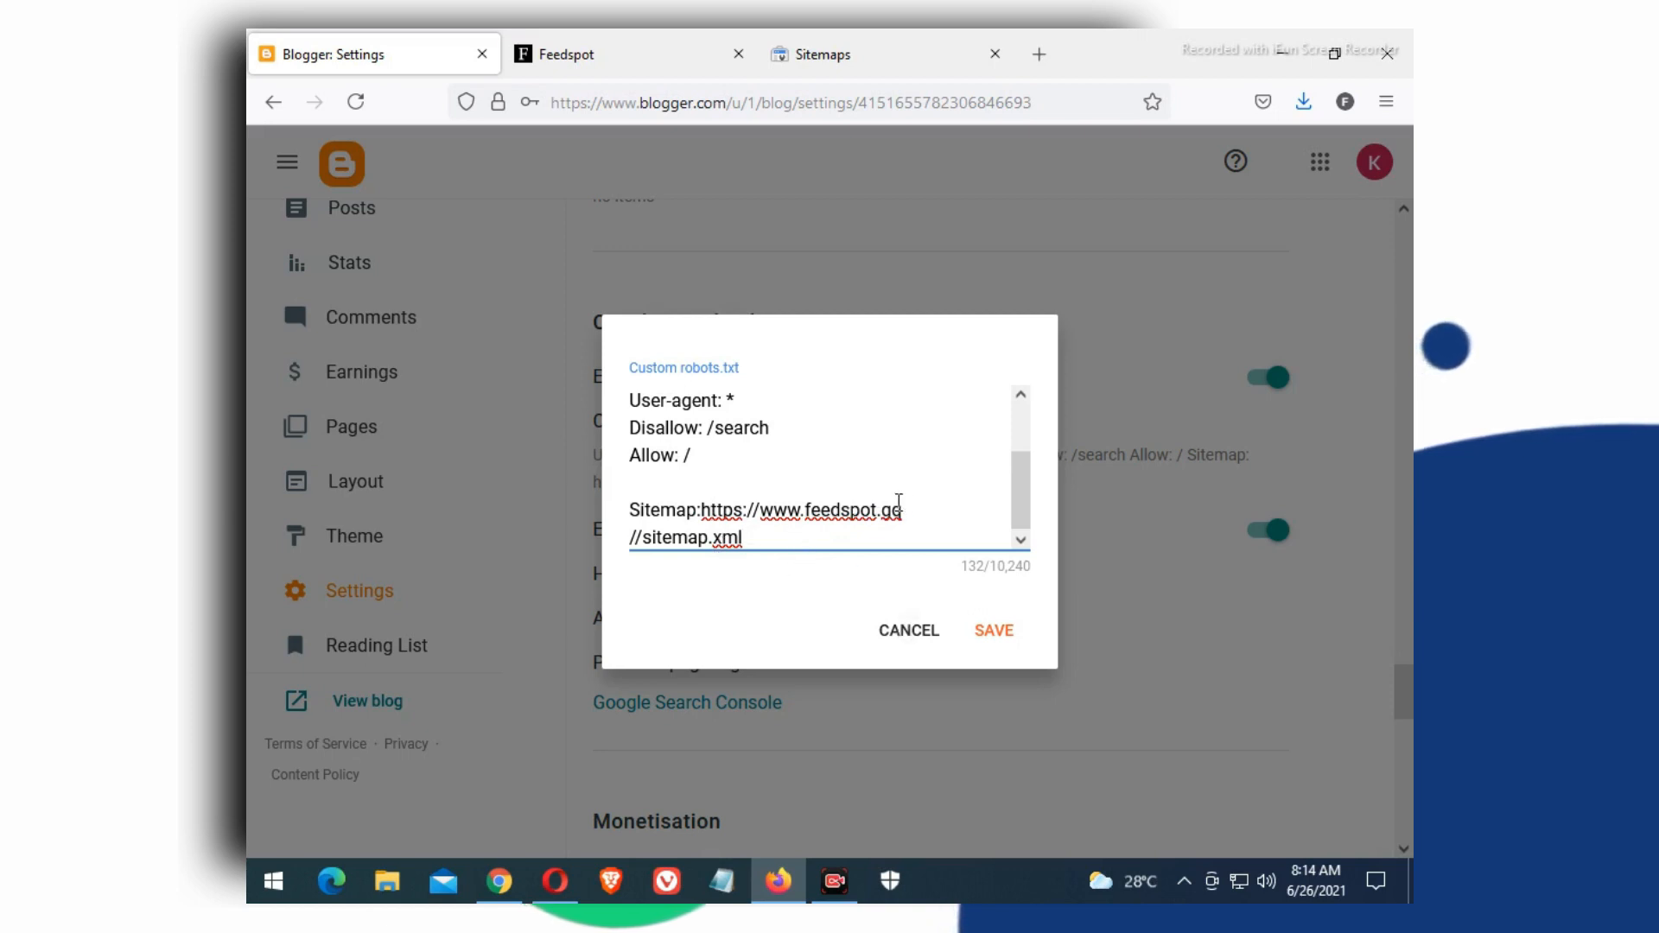
click(571, 53)
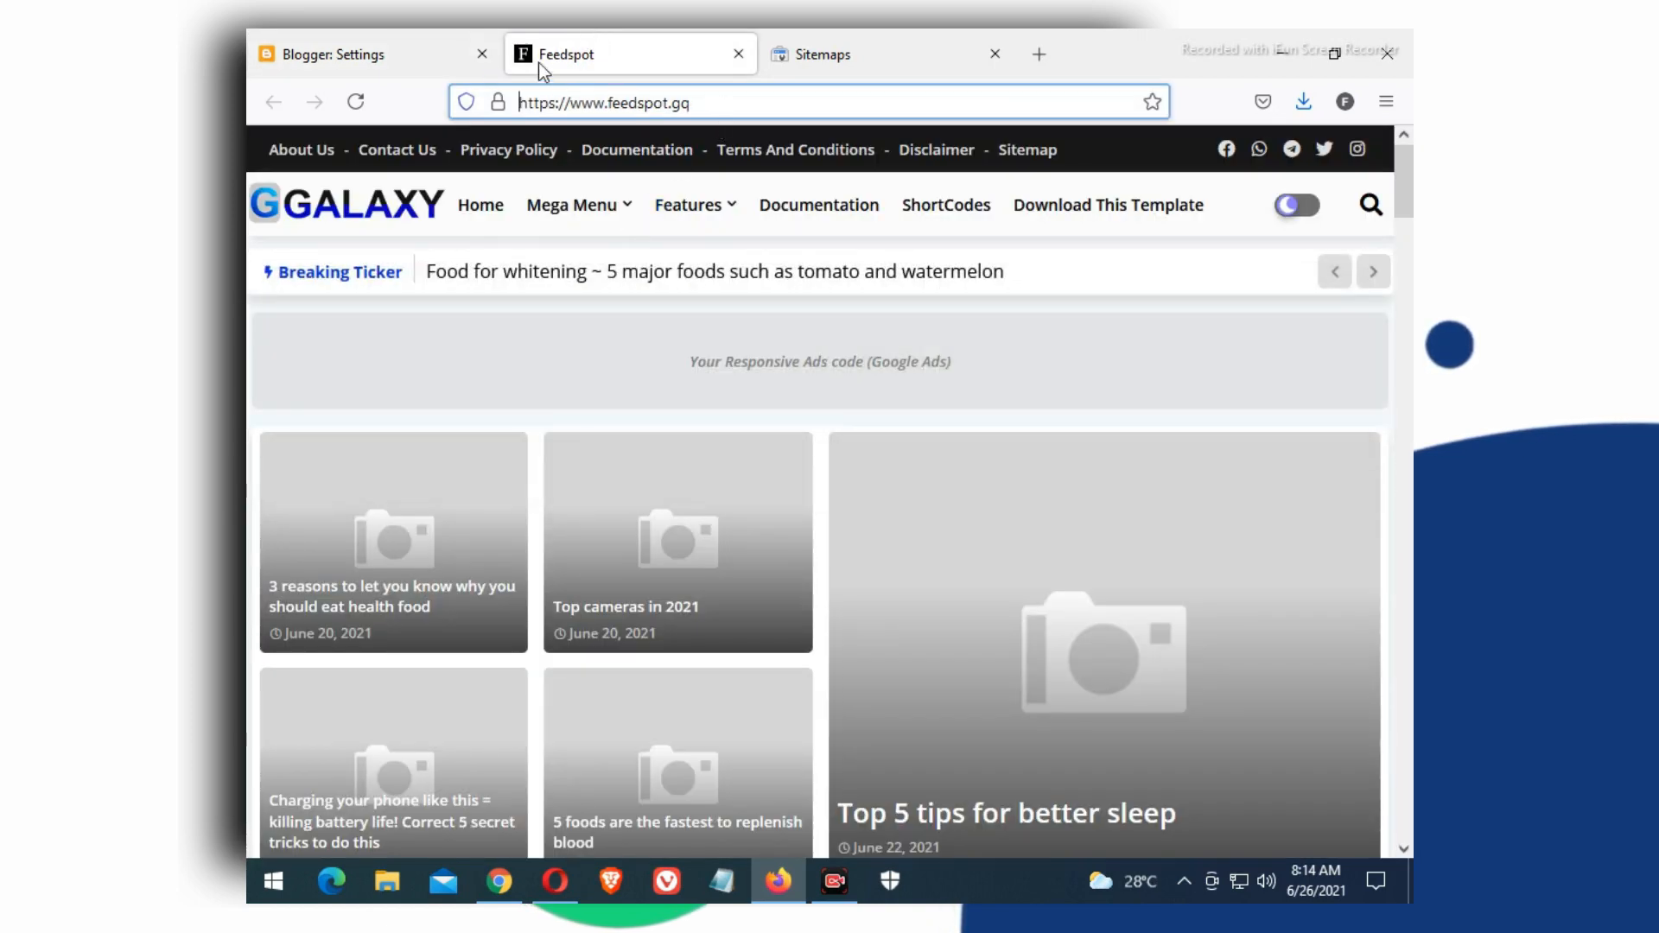
click(411, 54)
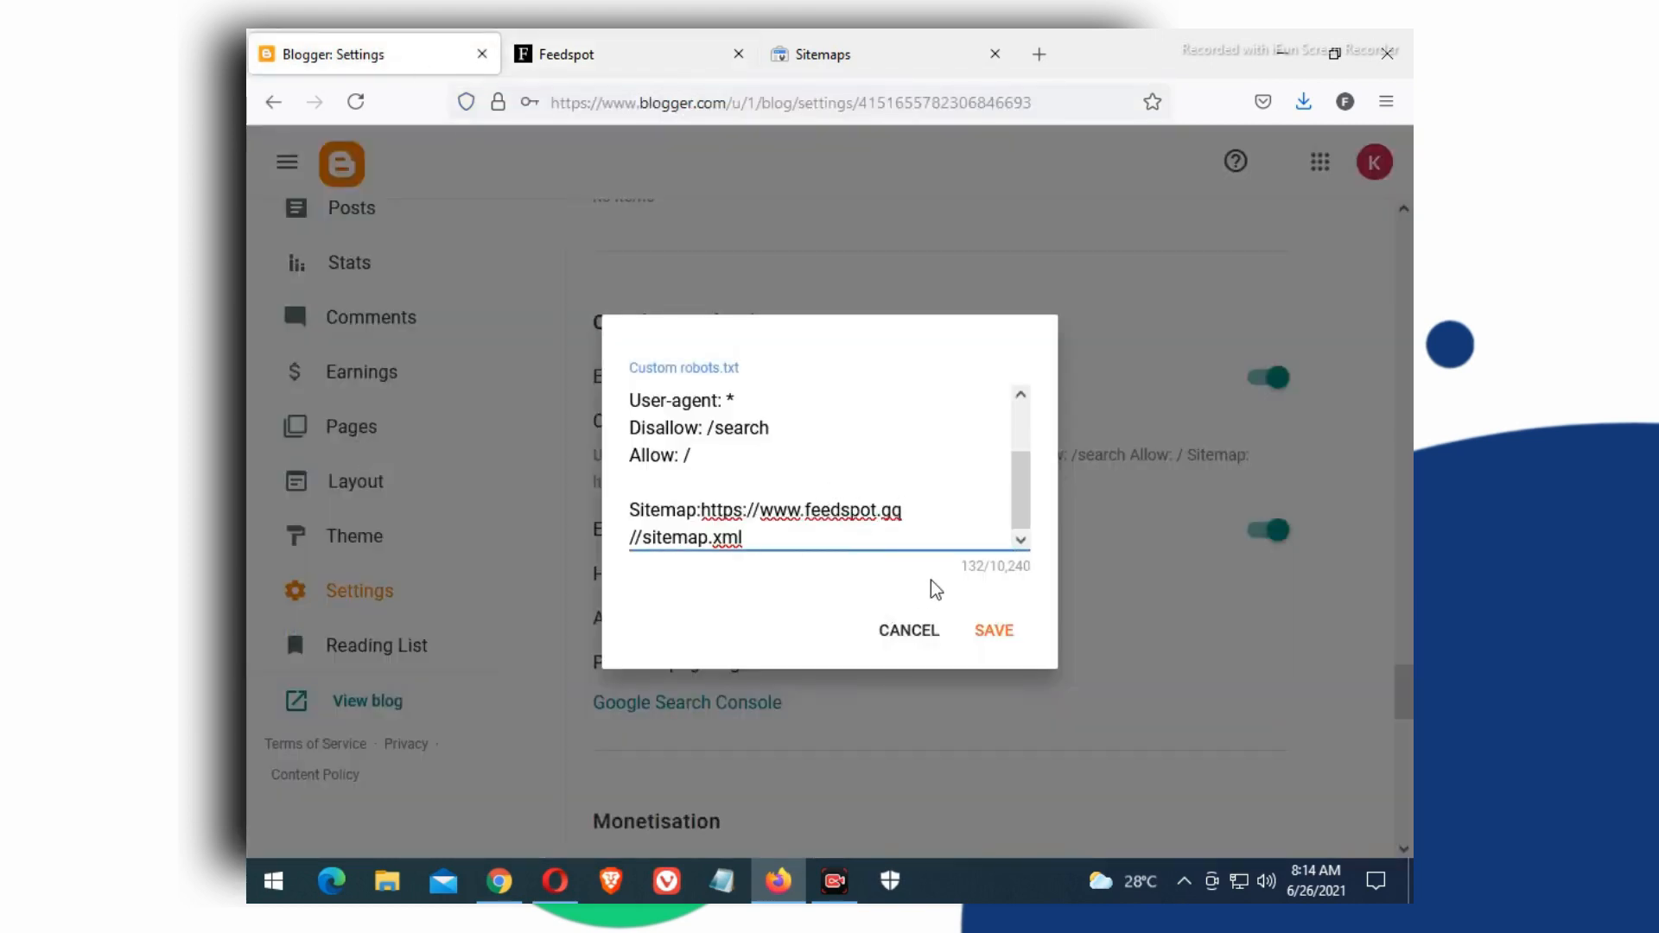
scroll(691, 459, down, 1)
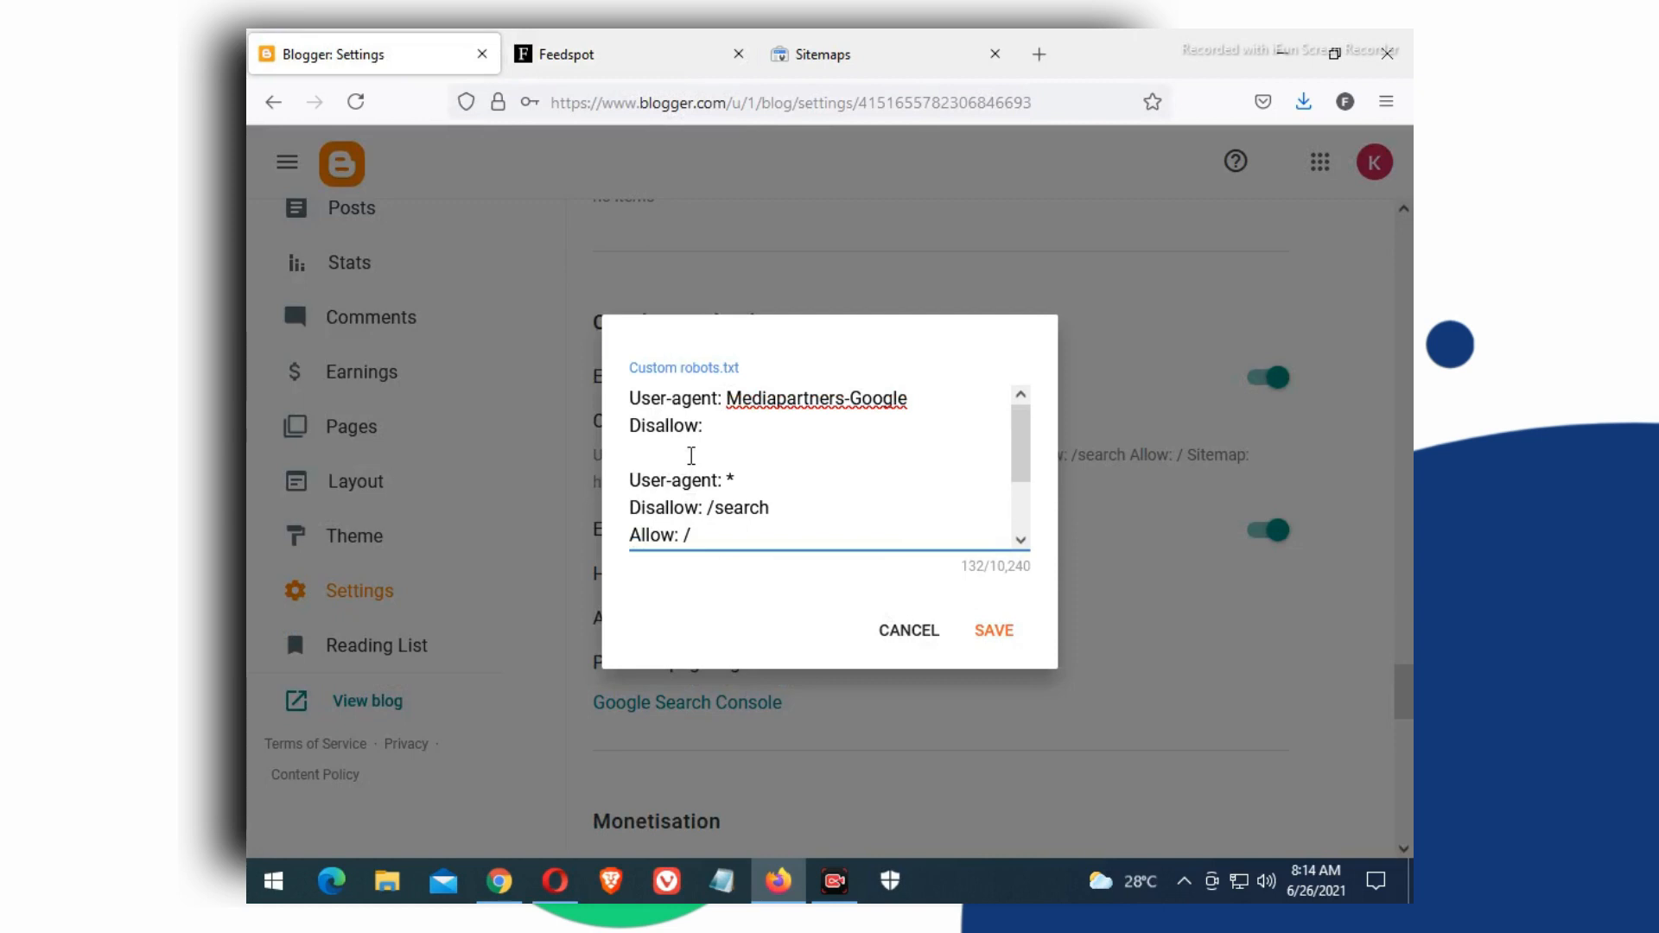
click(985, 640)
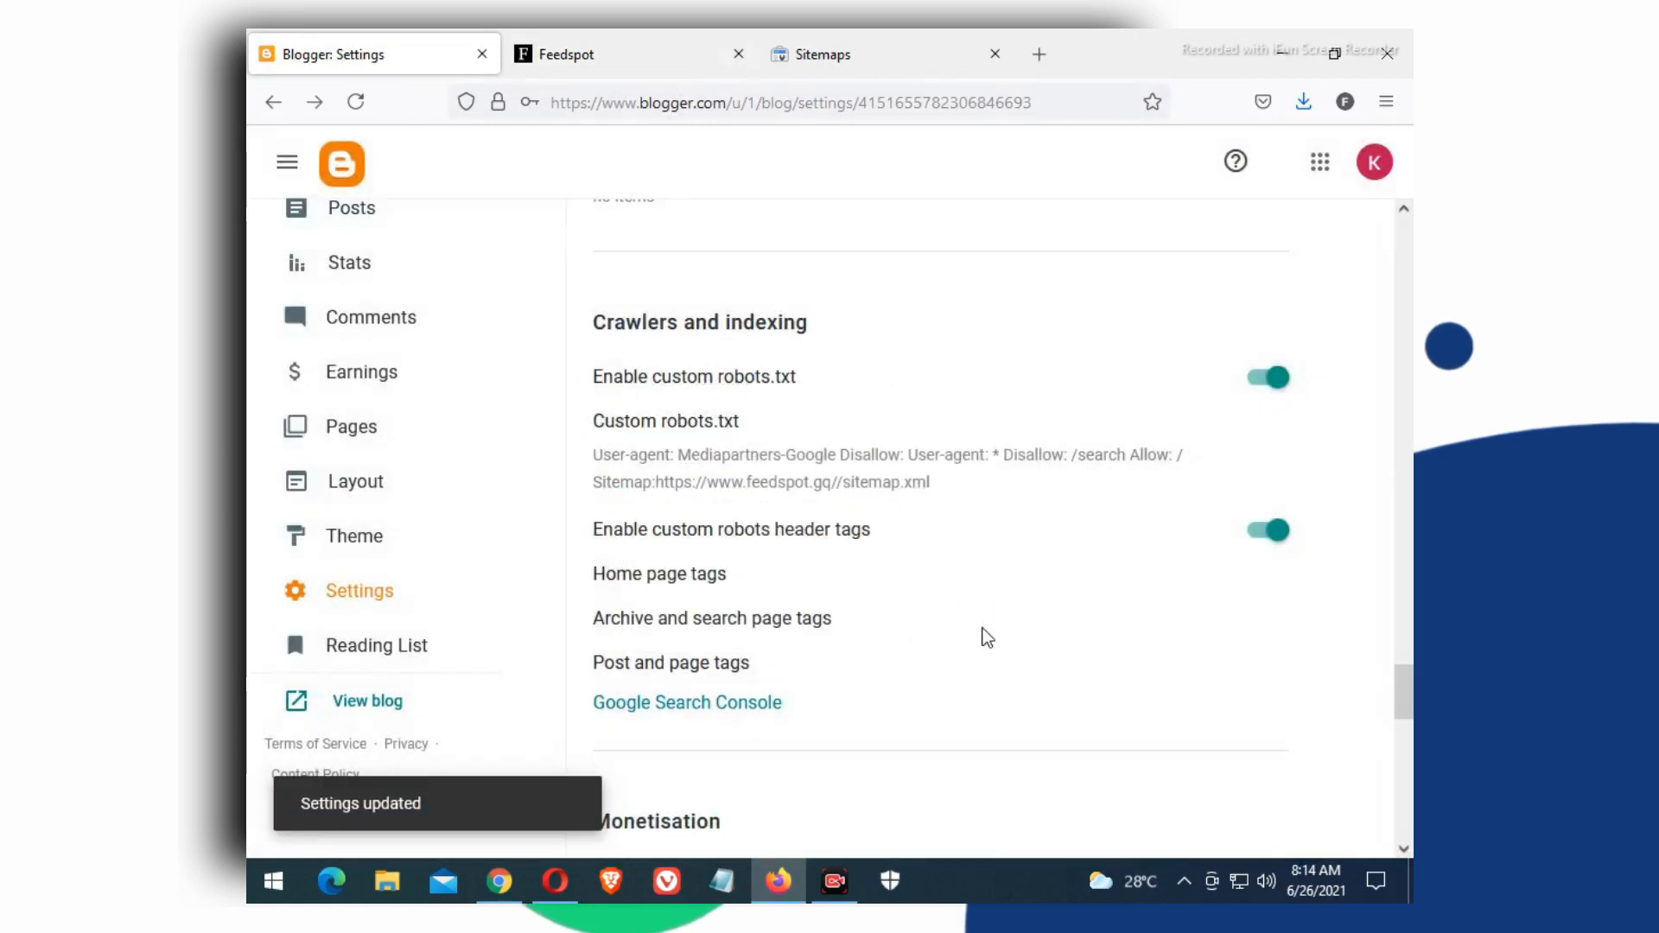
scroll(877, 629, down, 15)
scroll(874, 625, up, 20)
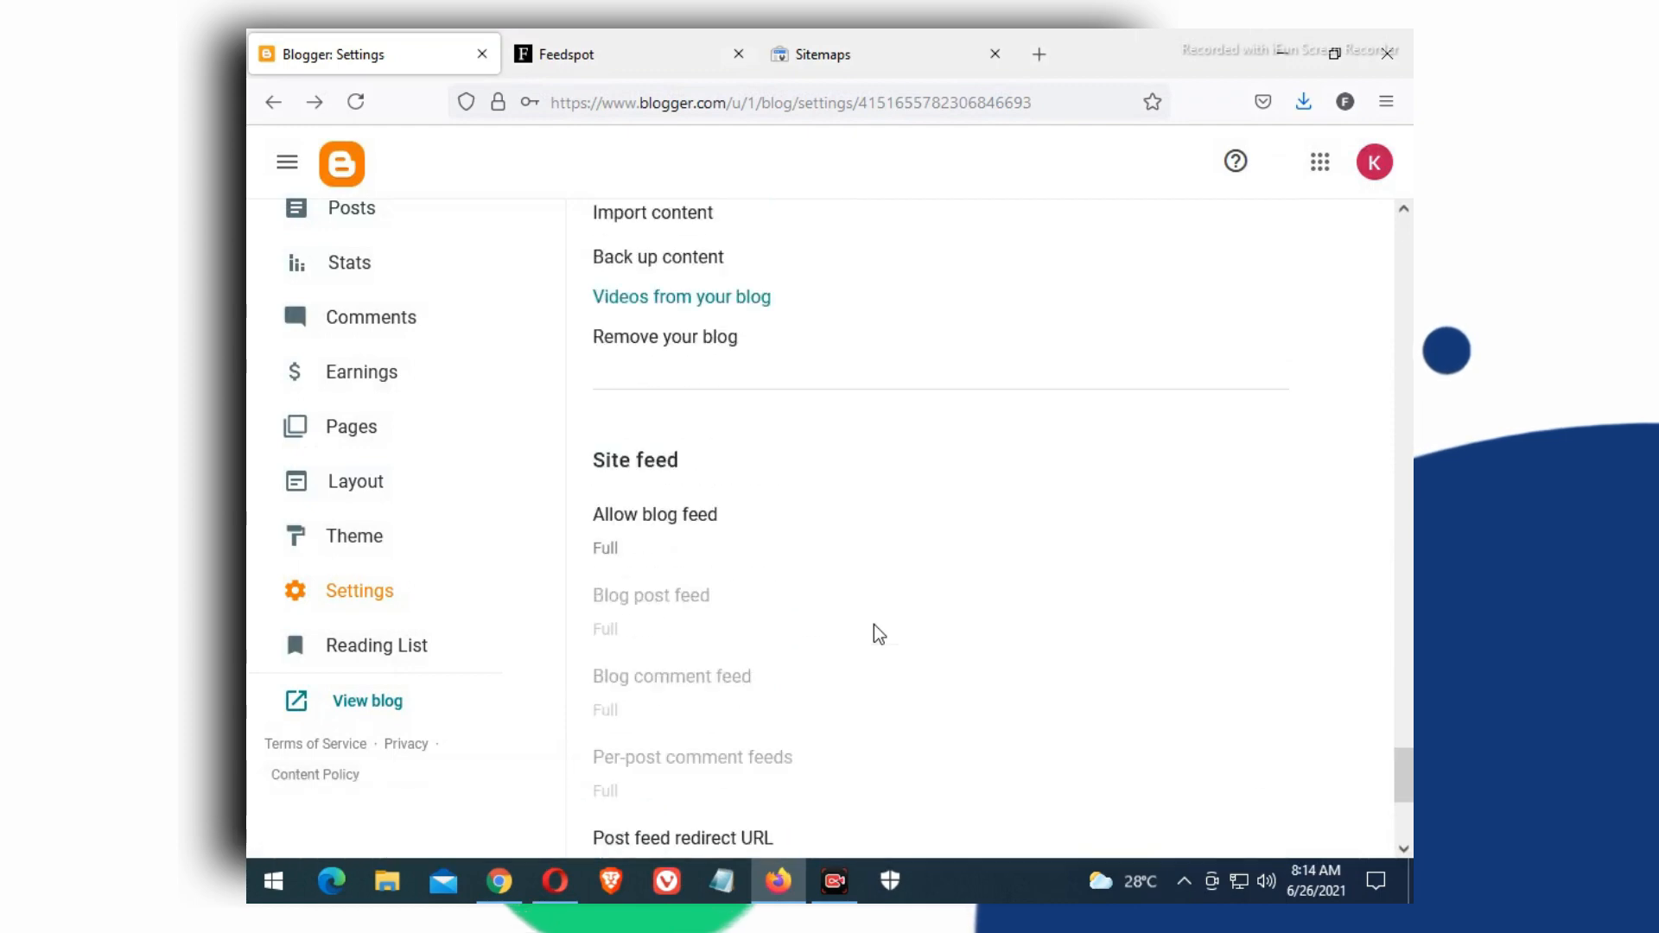
scroll(874, 633, up, 20)
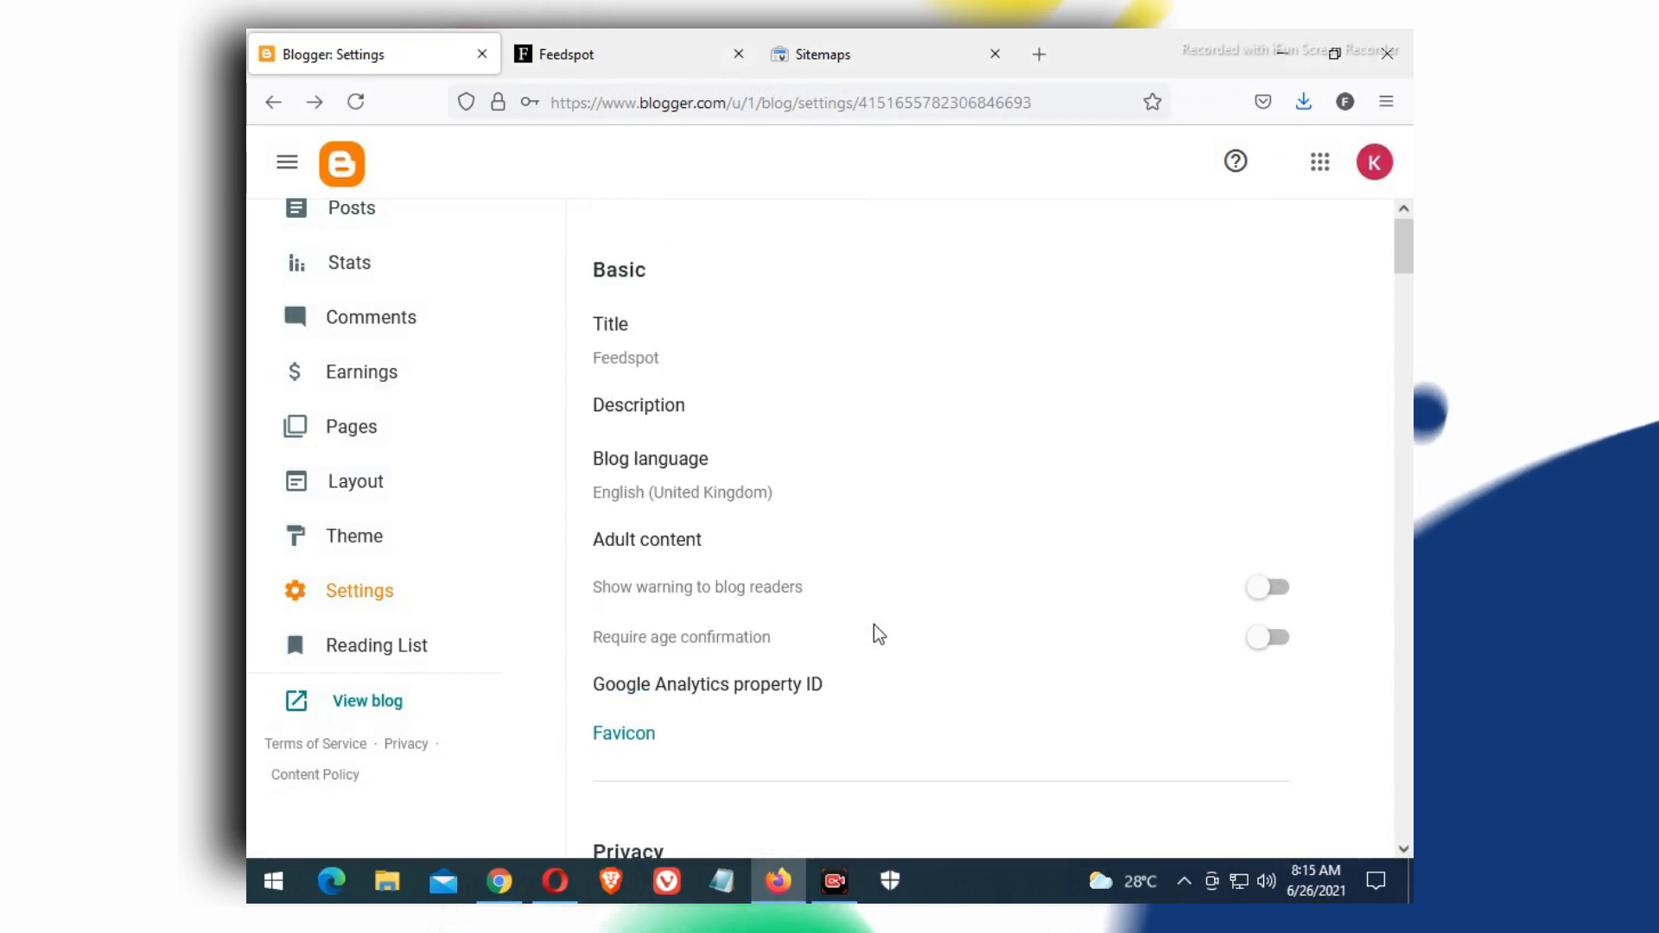
scroll(877, 635, down, 8)
scroll(874, 623, down, 5)
scroll(874, 624, up, 10)
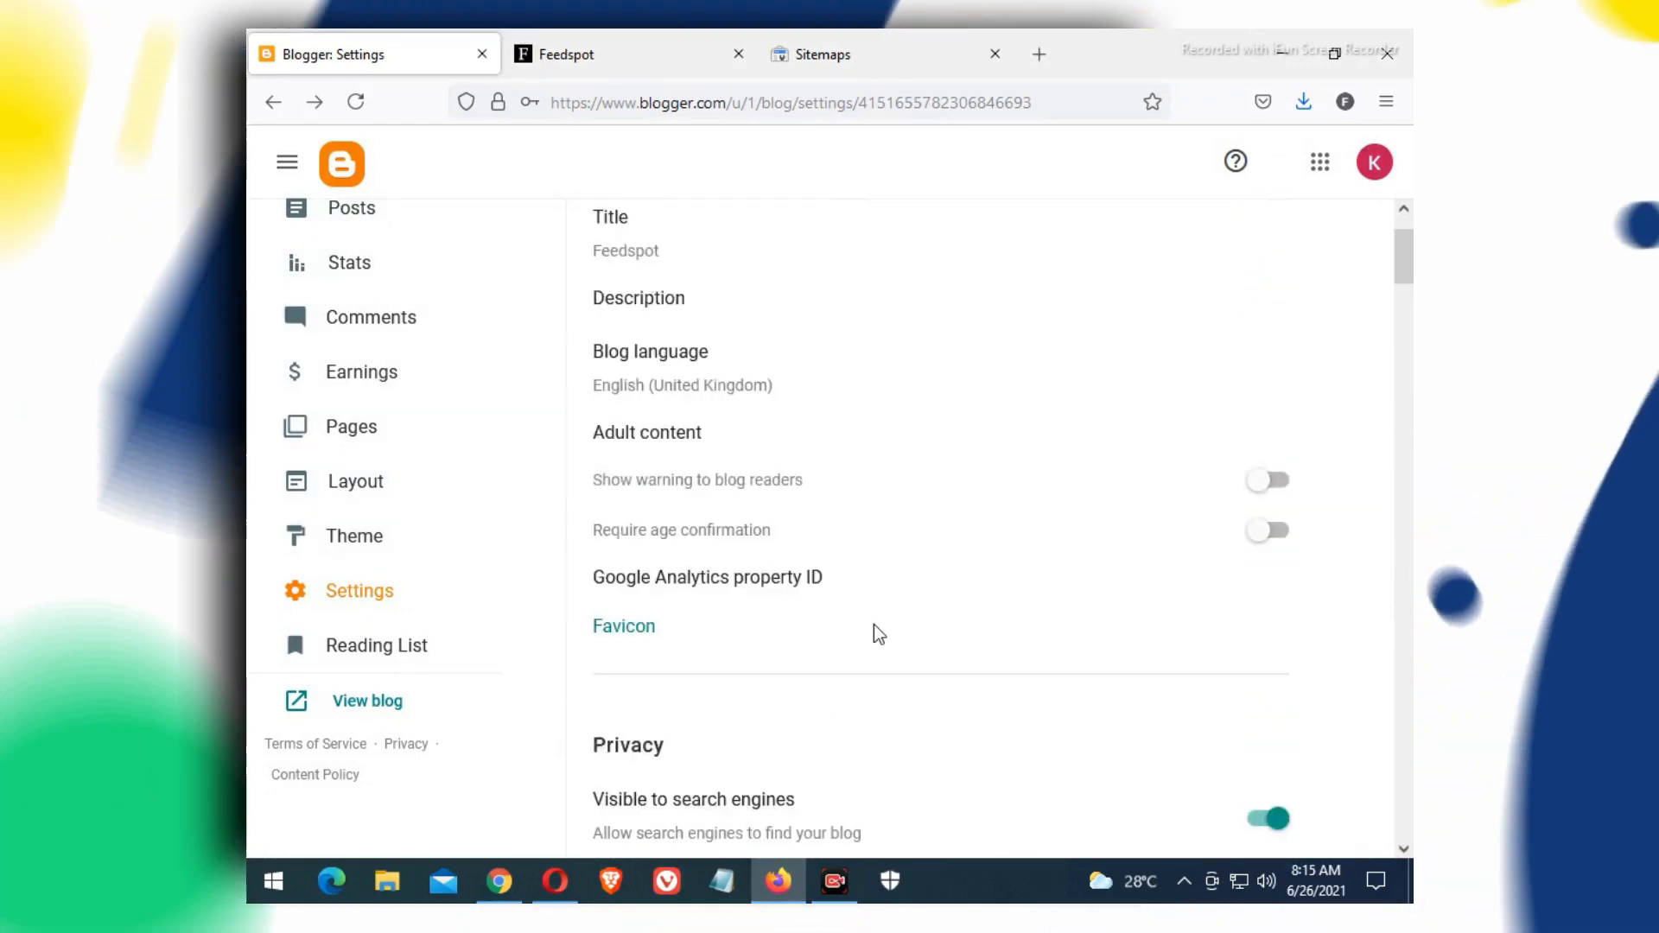
Switch to Google Search Console and remove the submitted /sitemap_index.xml sitemap.
click(843, 52)
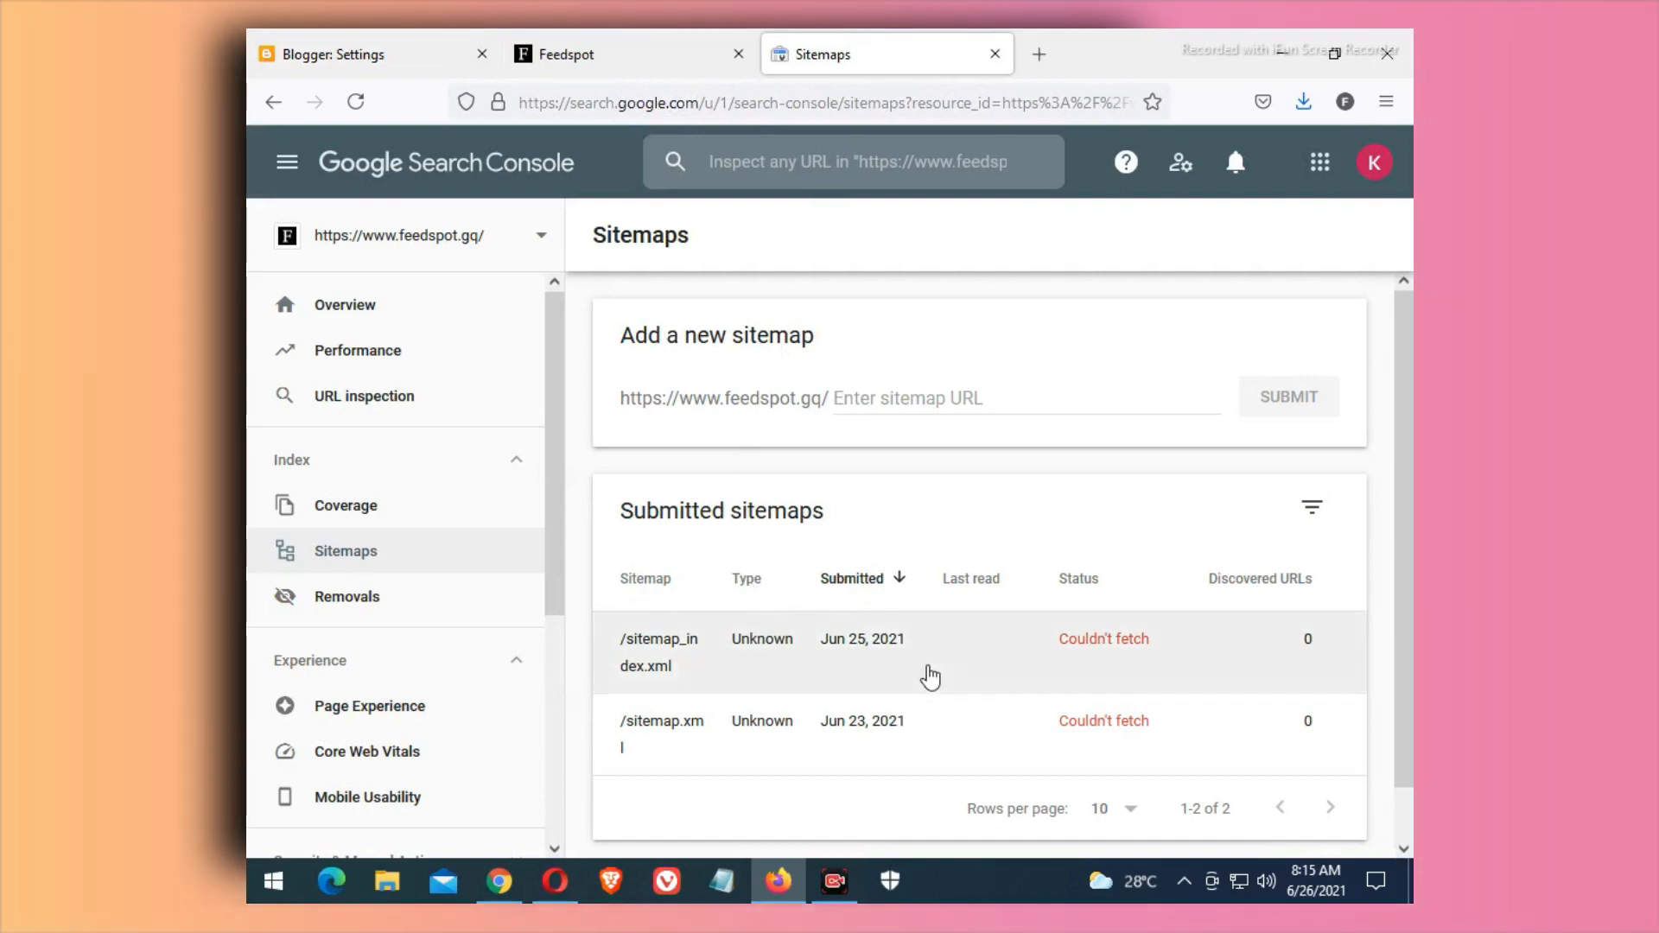
click(930, 674)
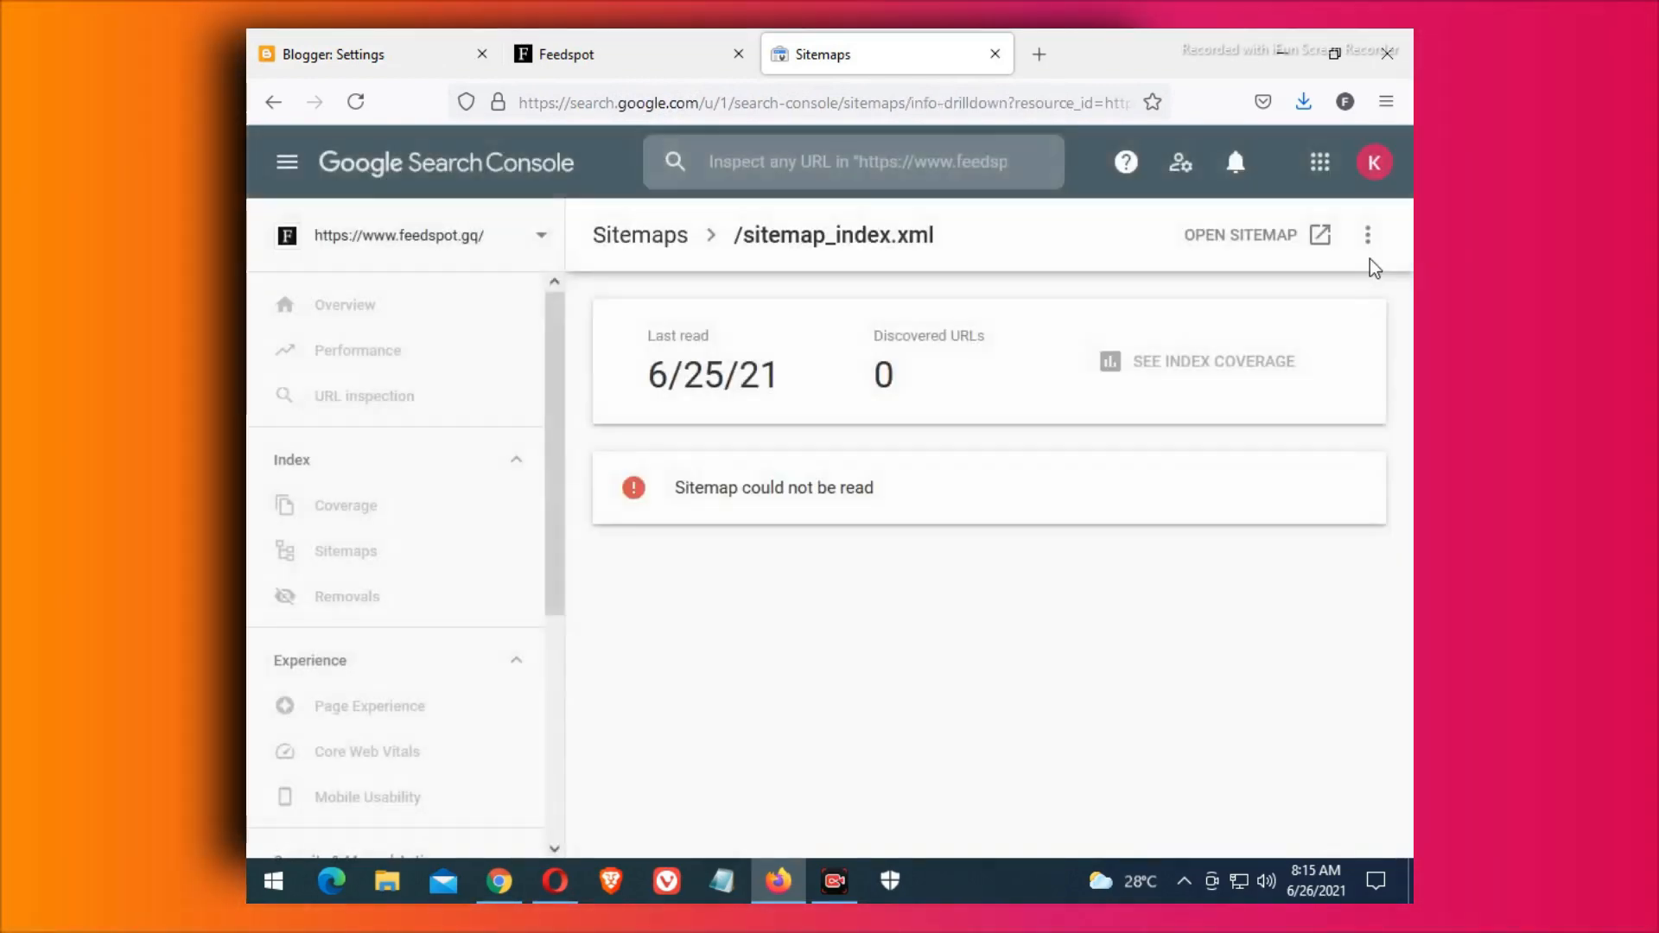
click(1276, 309)
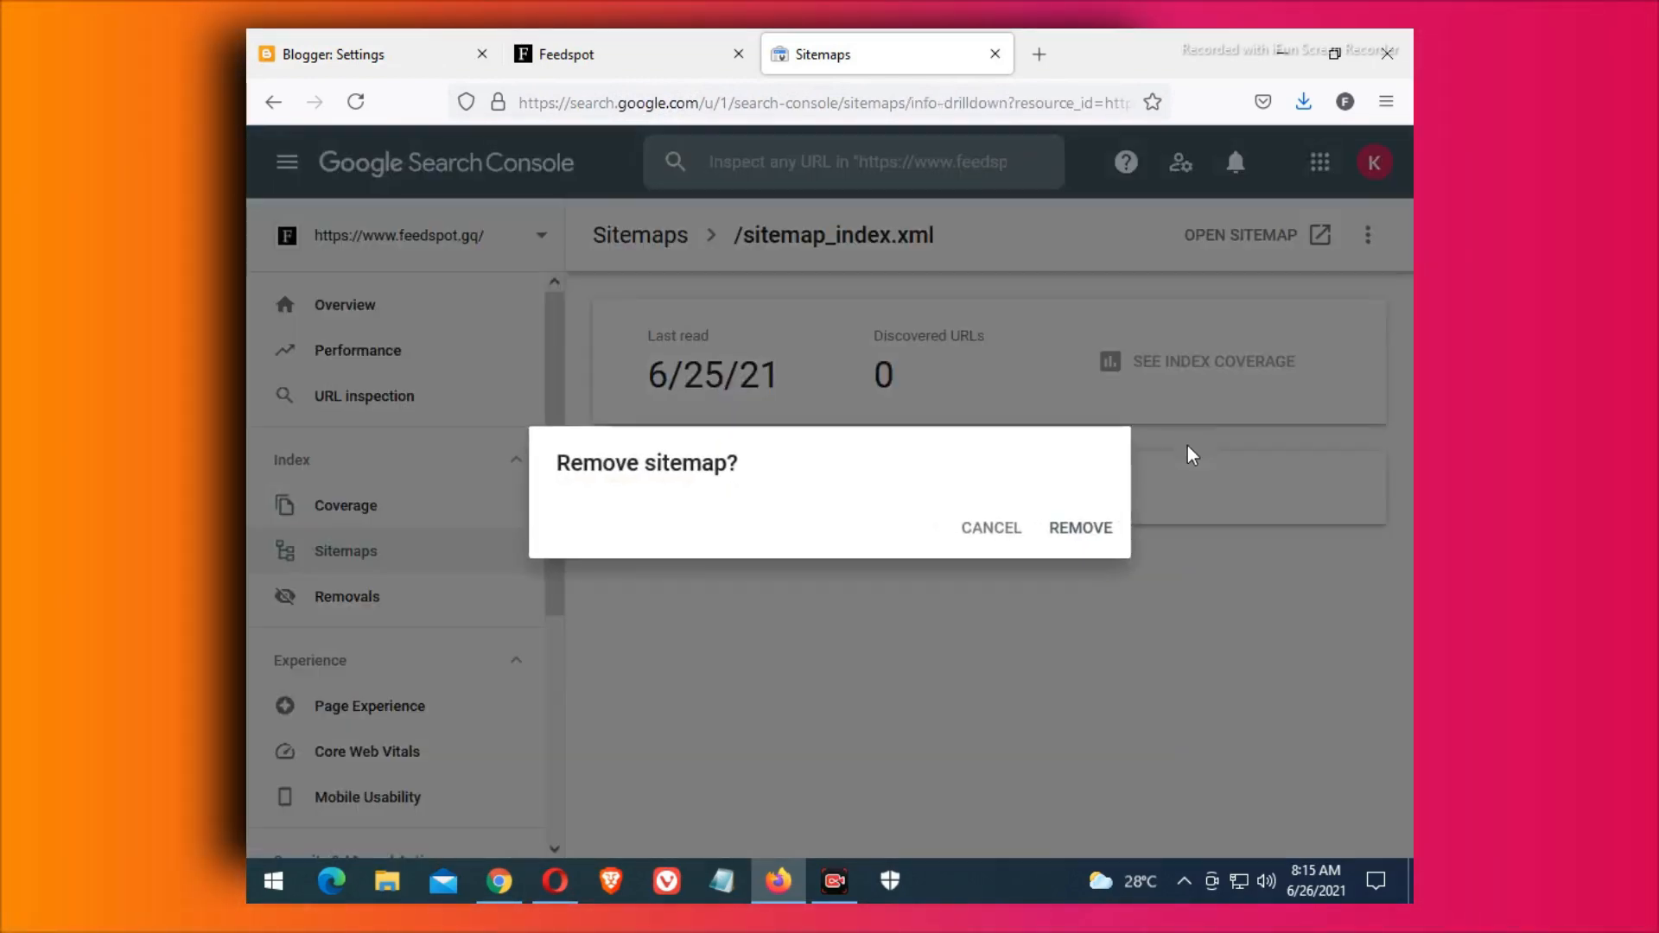
click(1071, 537)
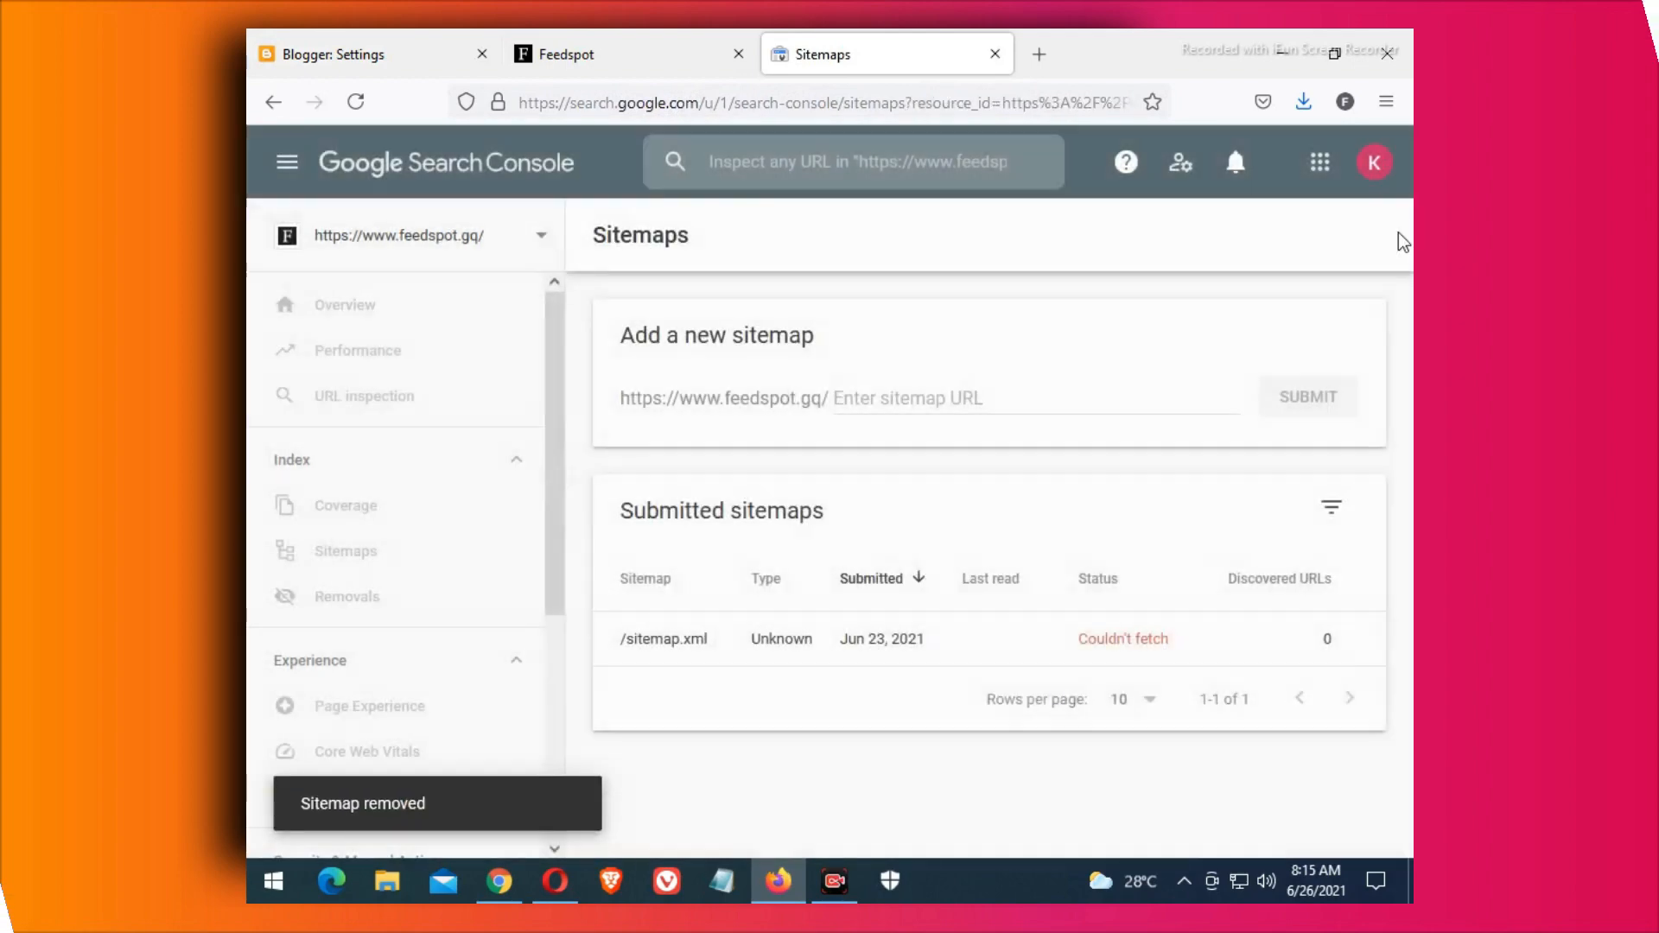
click(1158, 642)
click(1366, 239)
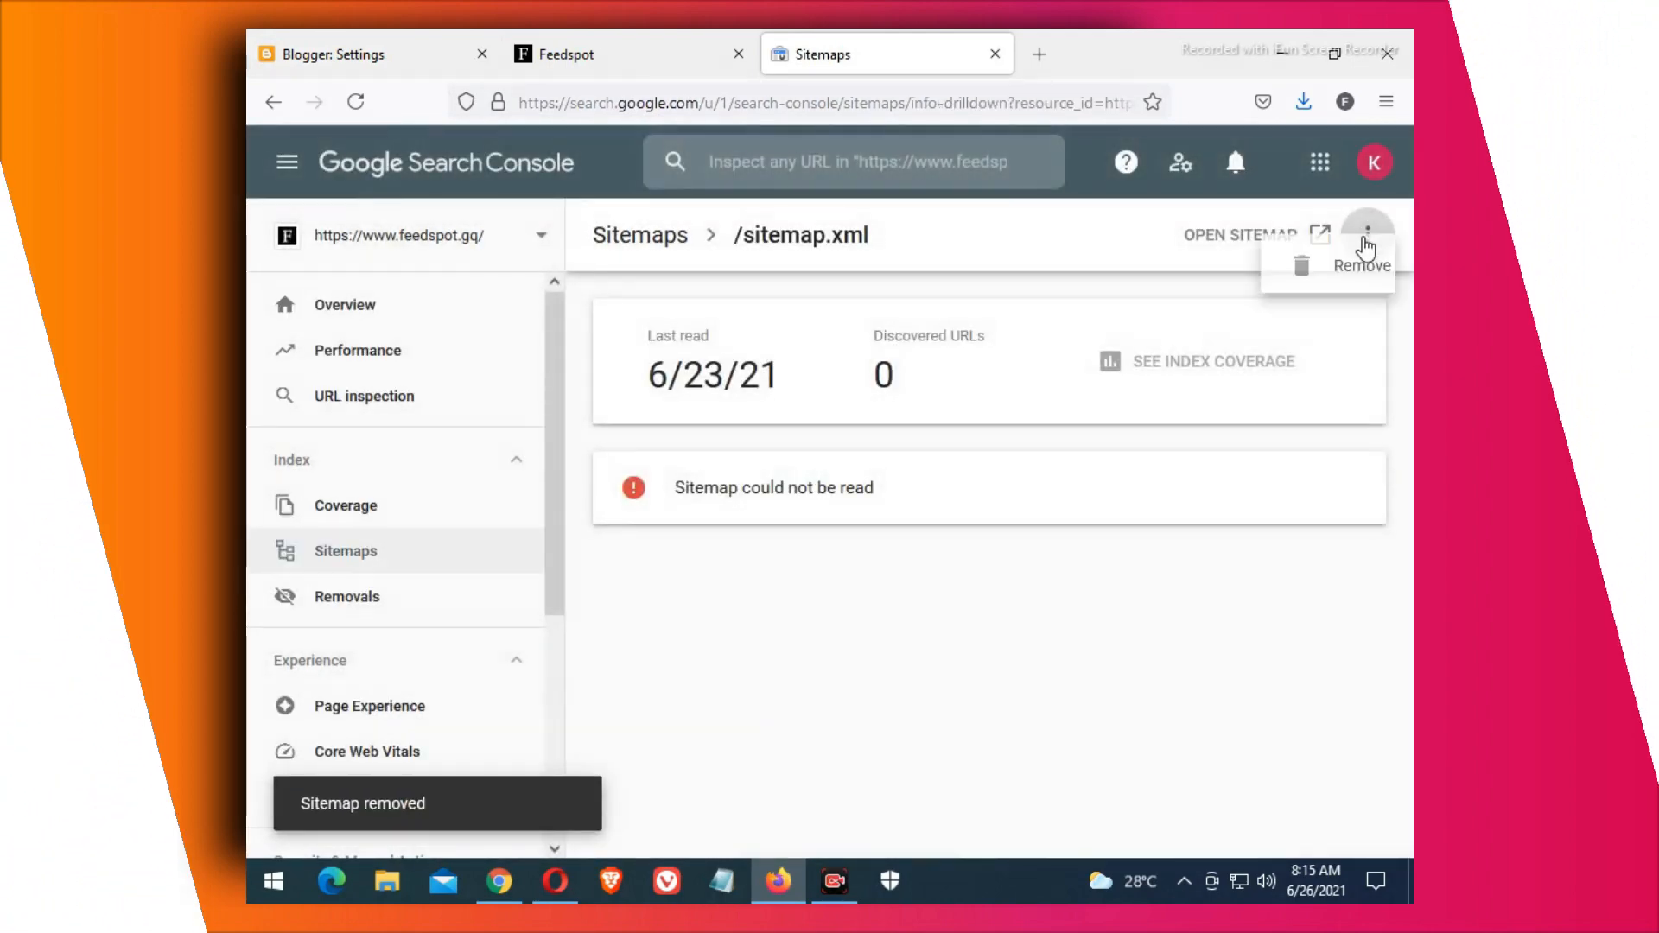
click(266, 110)
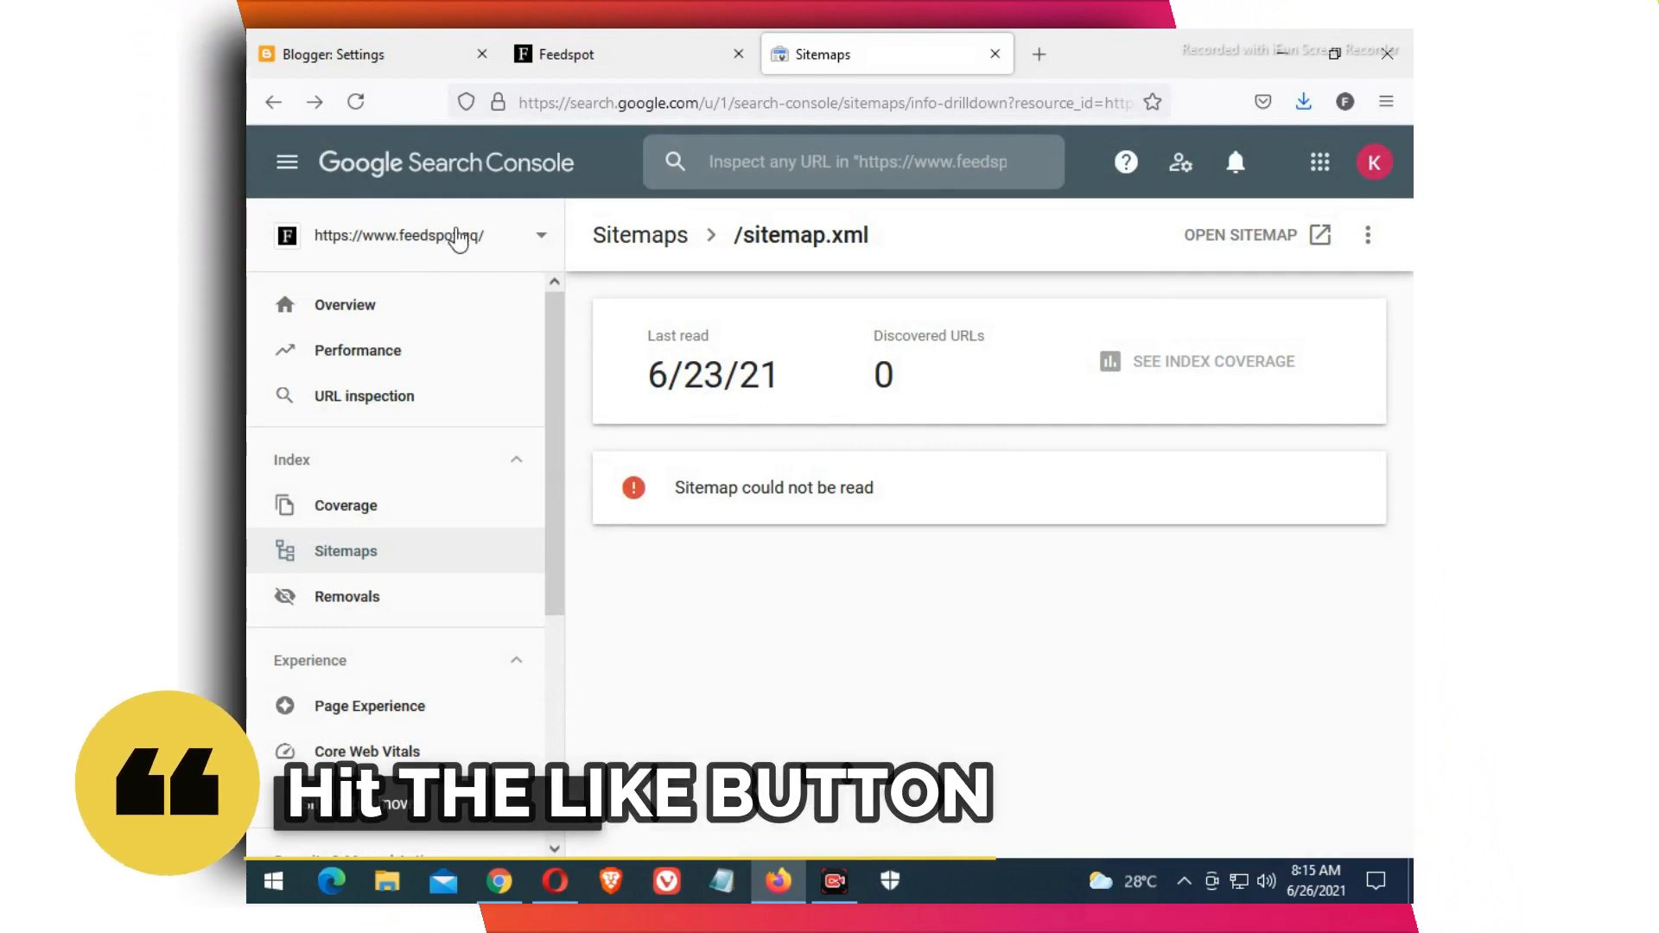
click(458, 239)
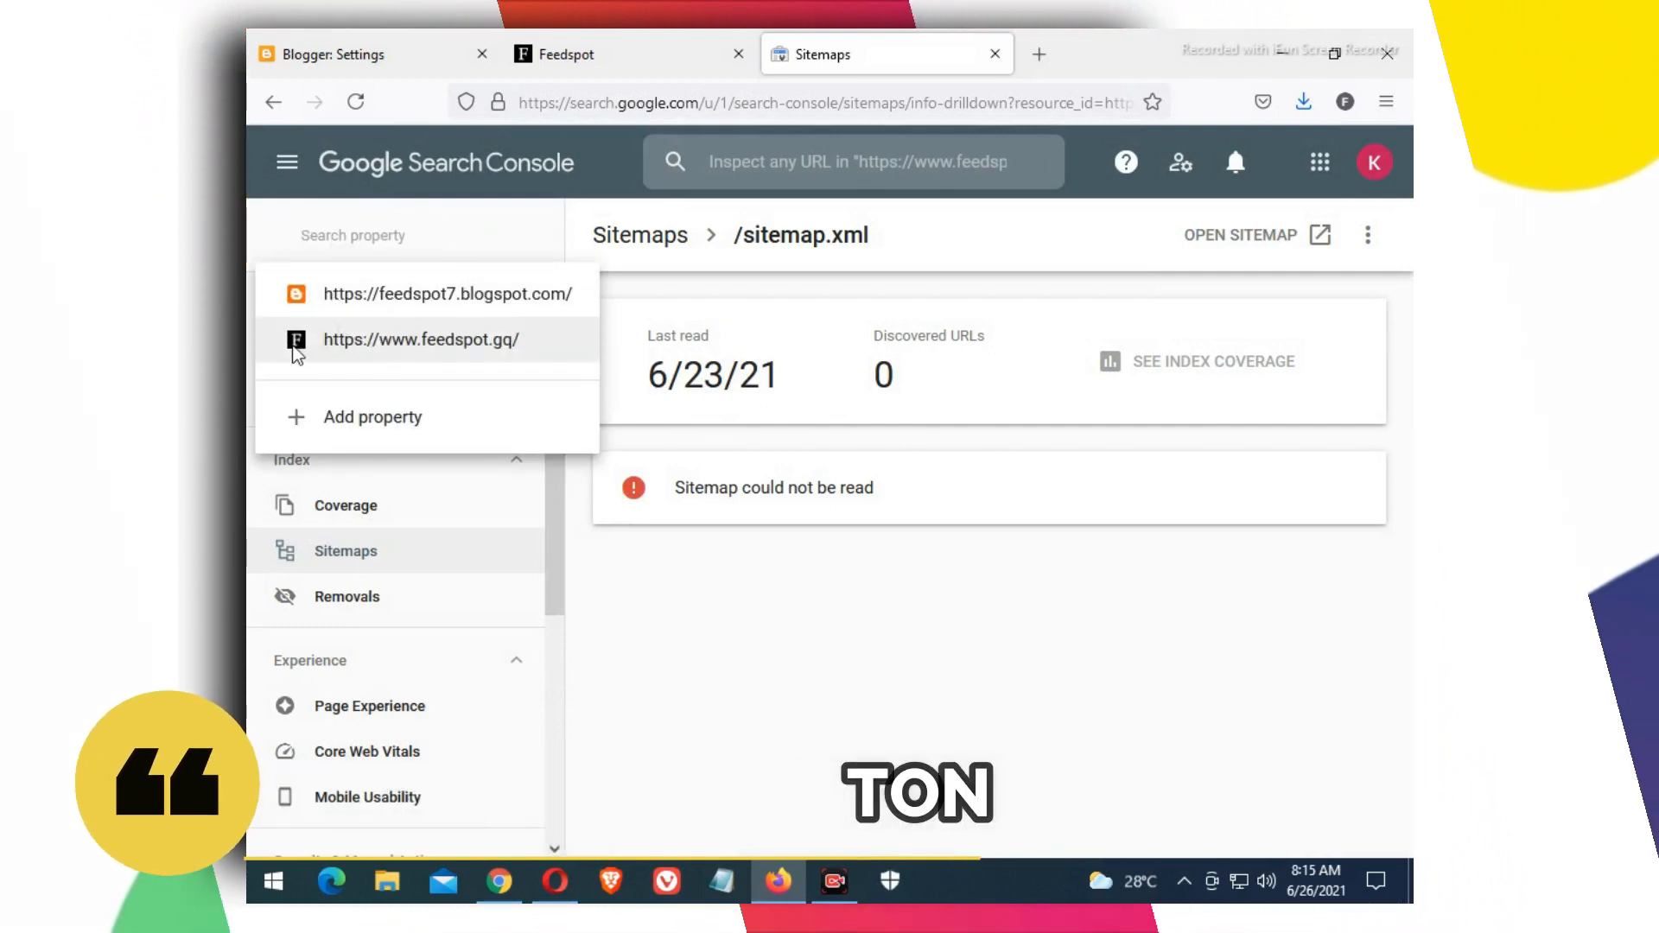
click(510, 346)
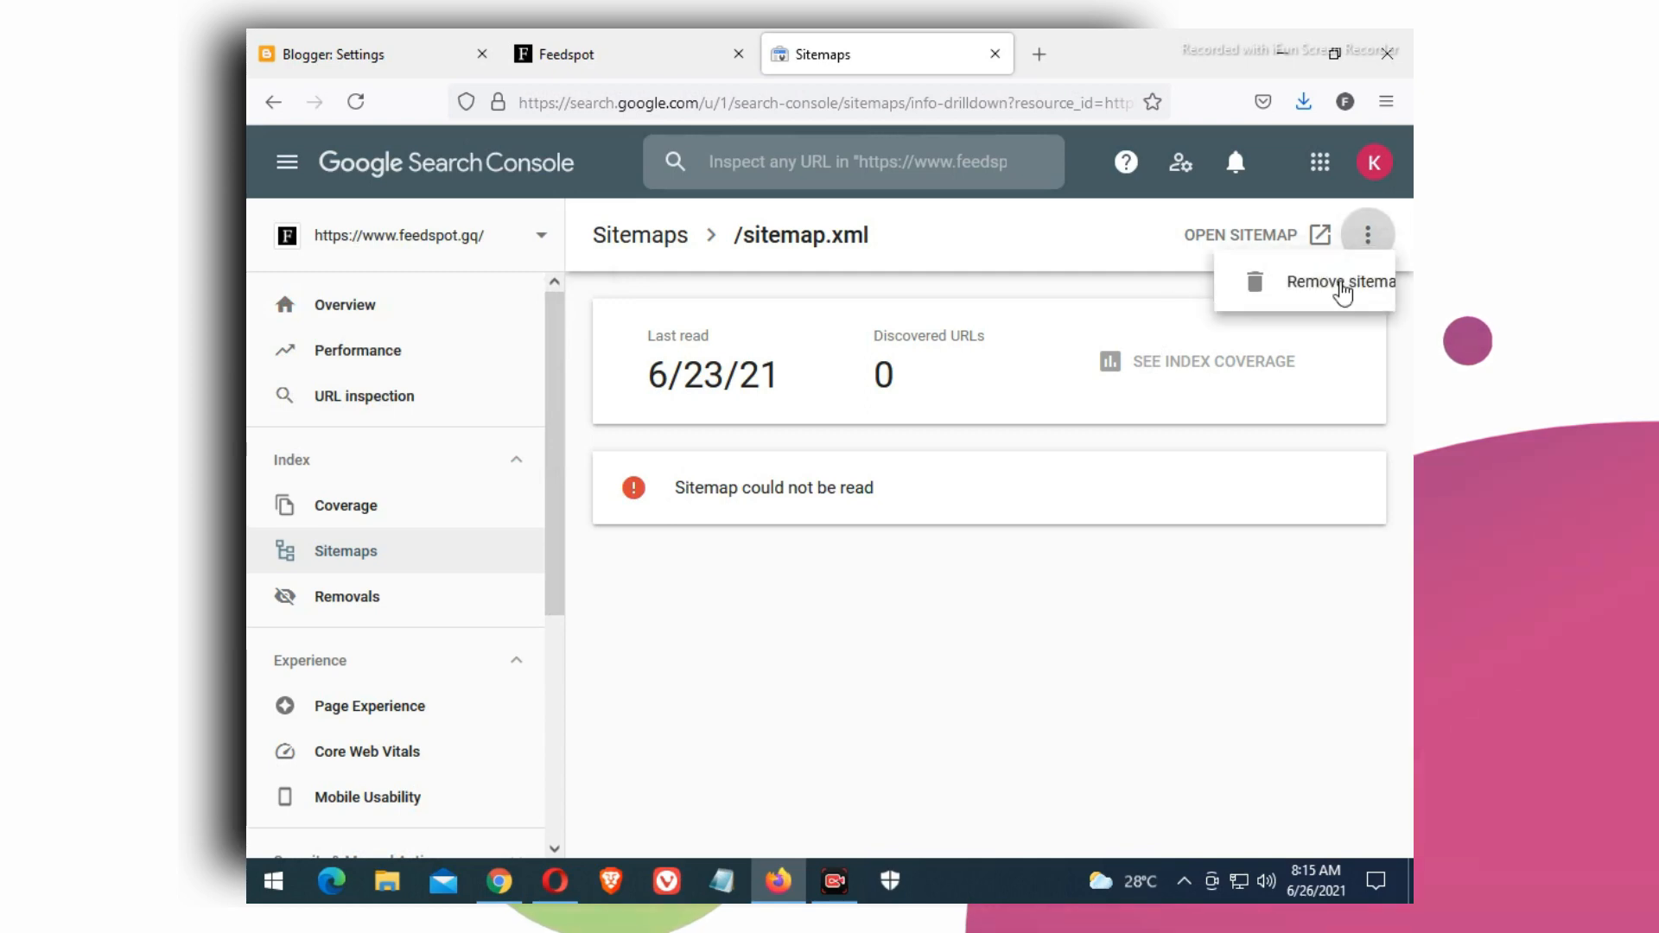
click(1309, 298)
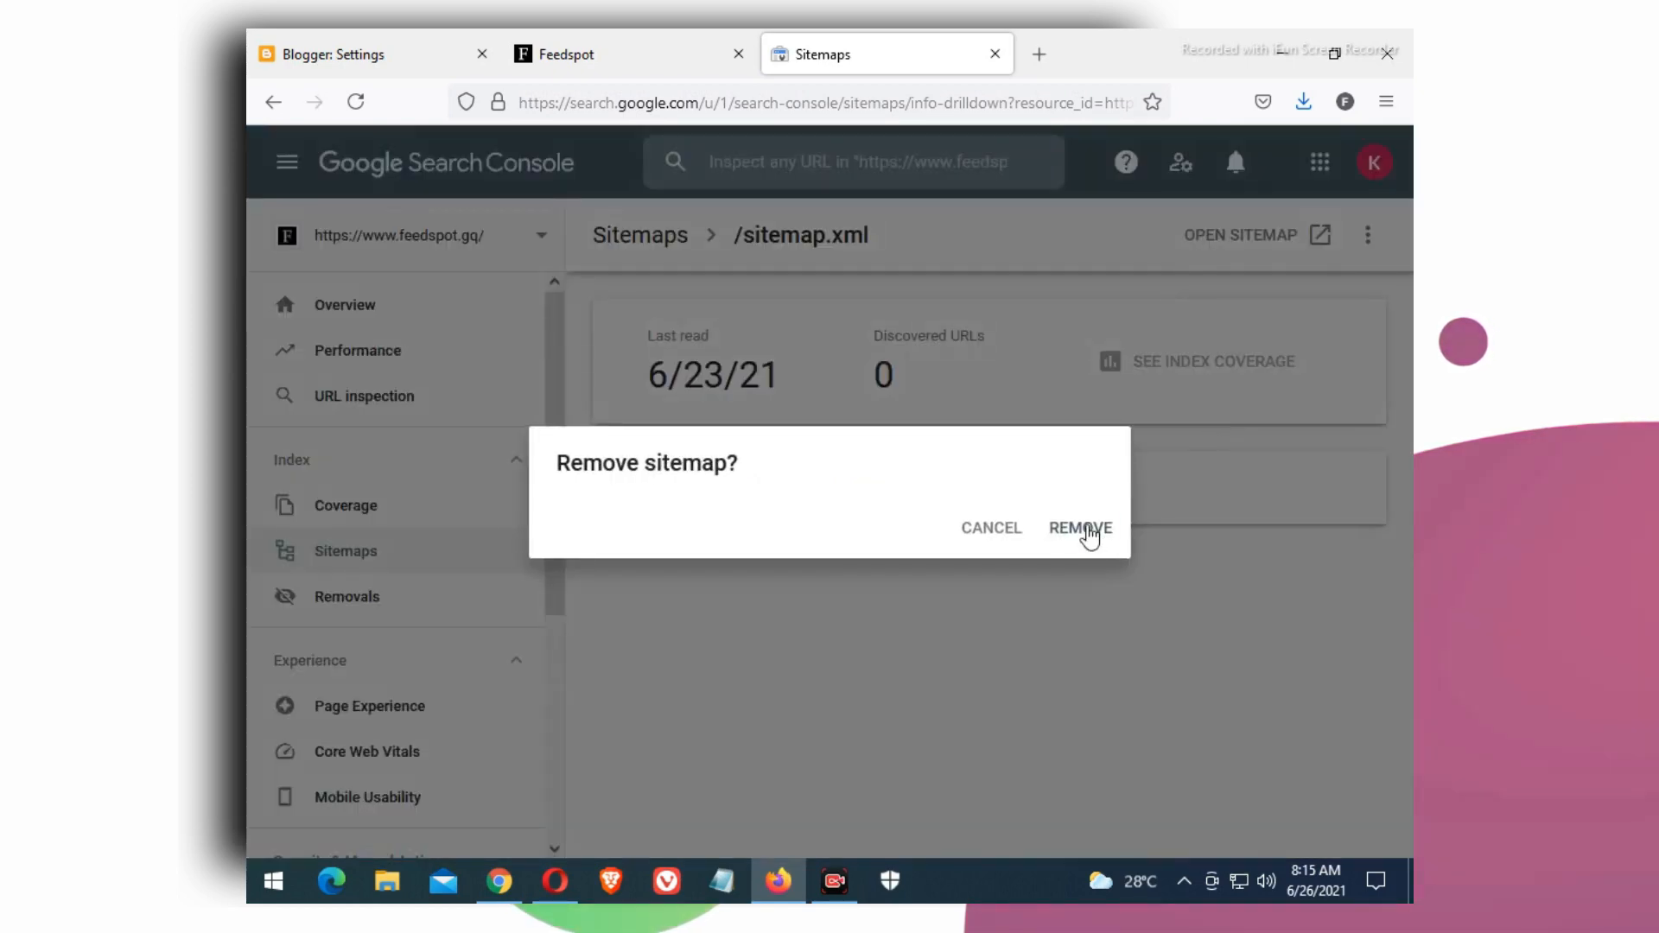
click(1087, 530)
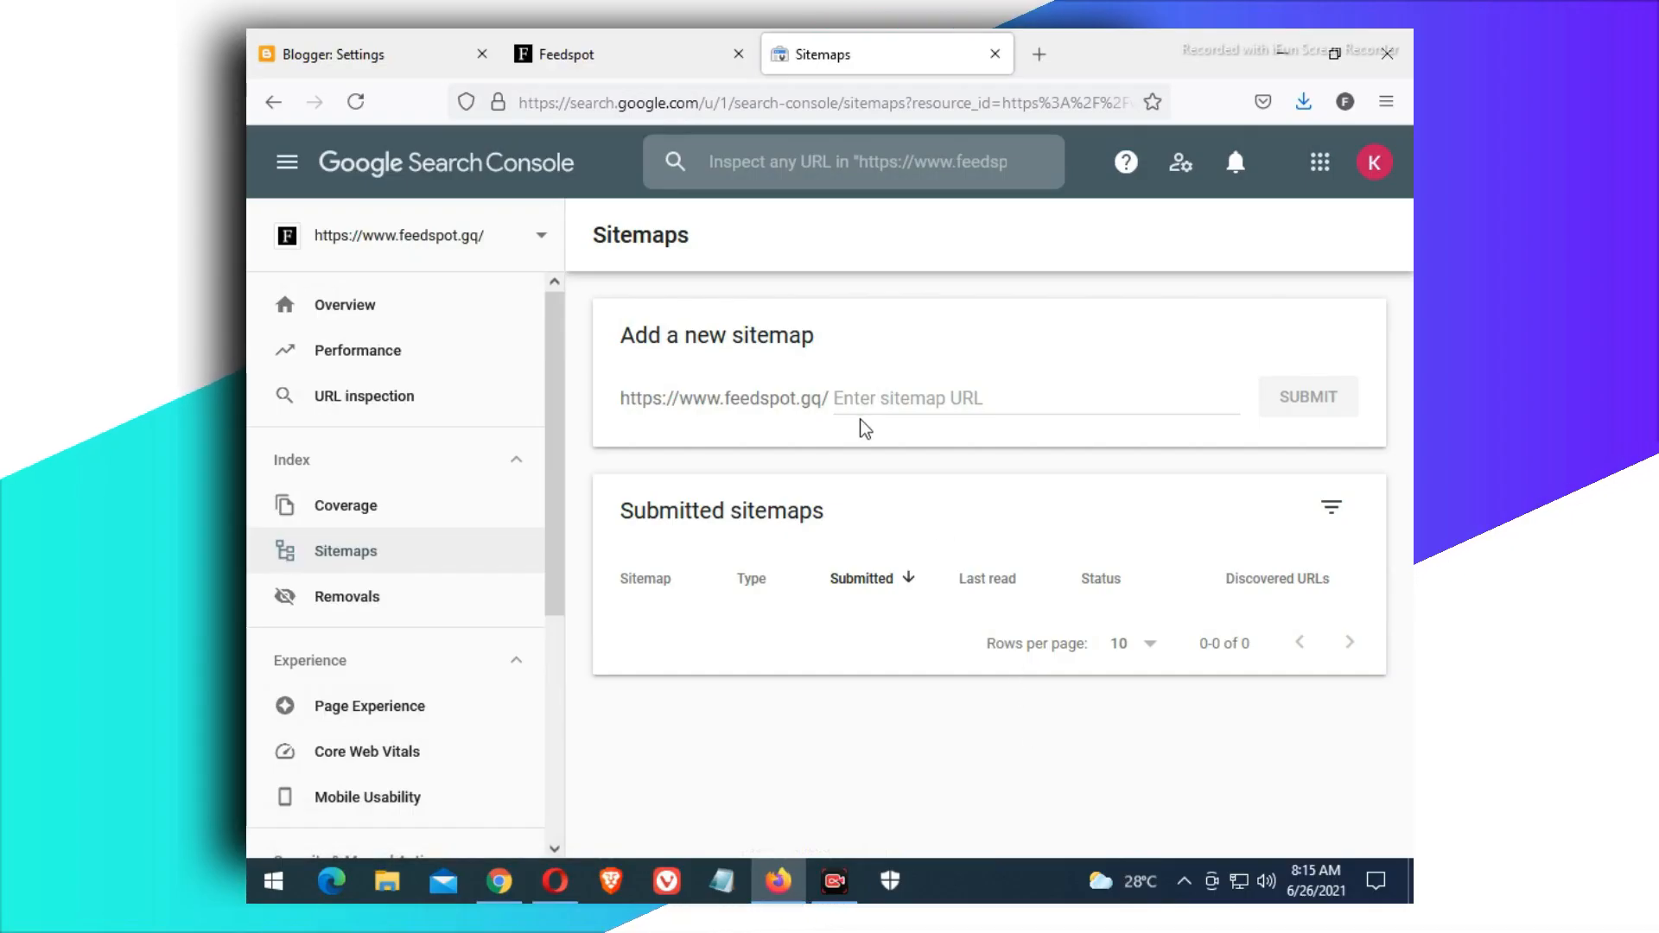
click(423, 55)
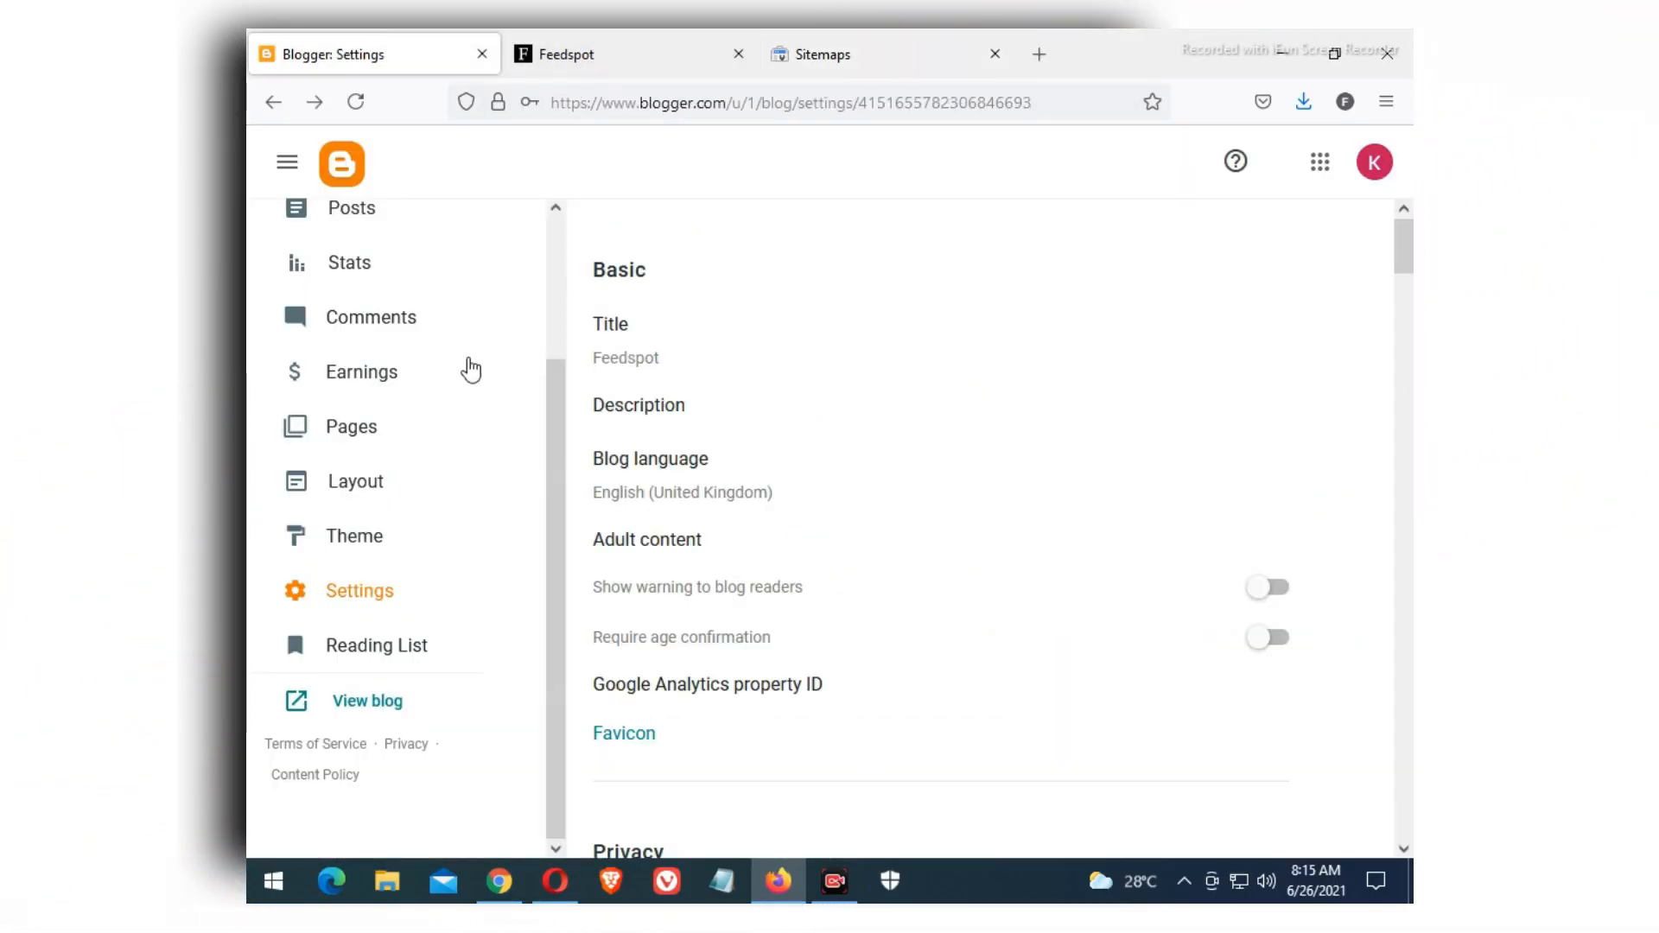
scroll(697, 475, down, 4)
scroll(697, 475, down, 10)
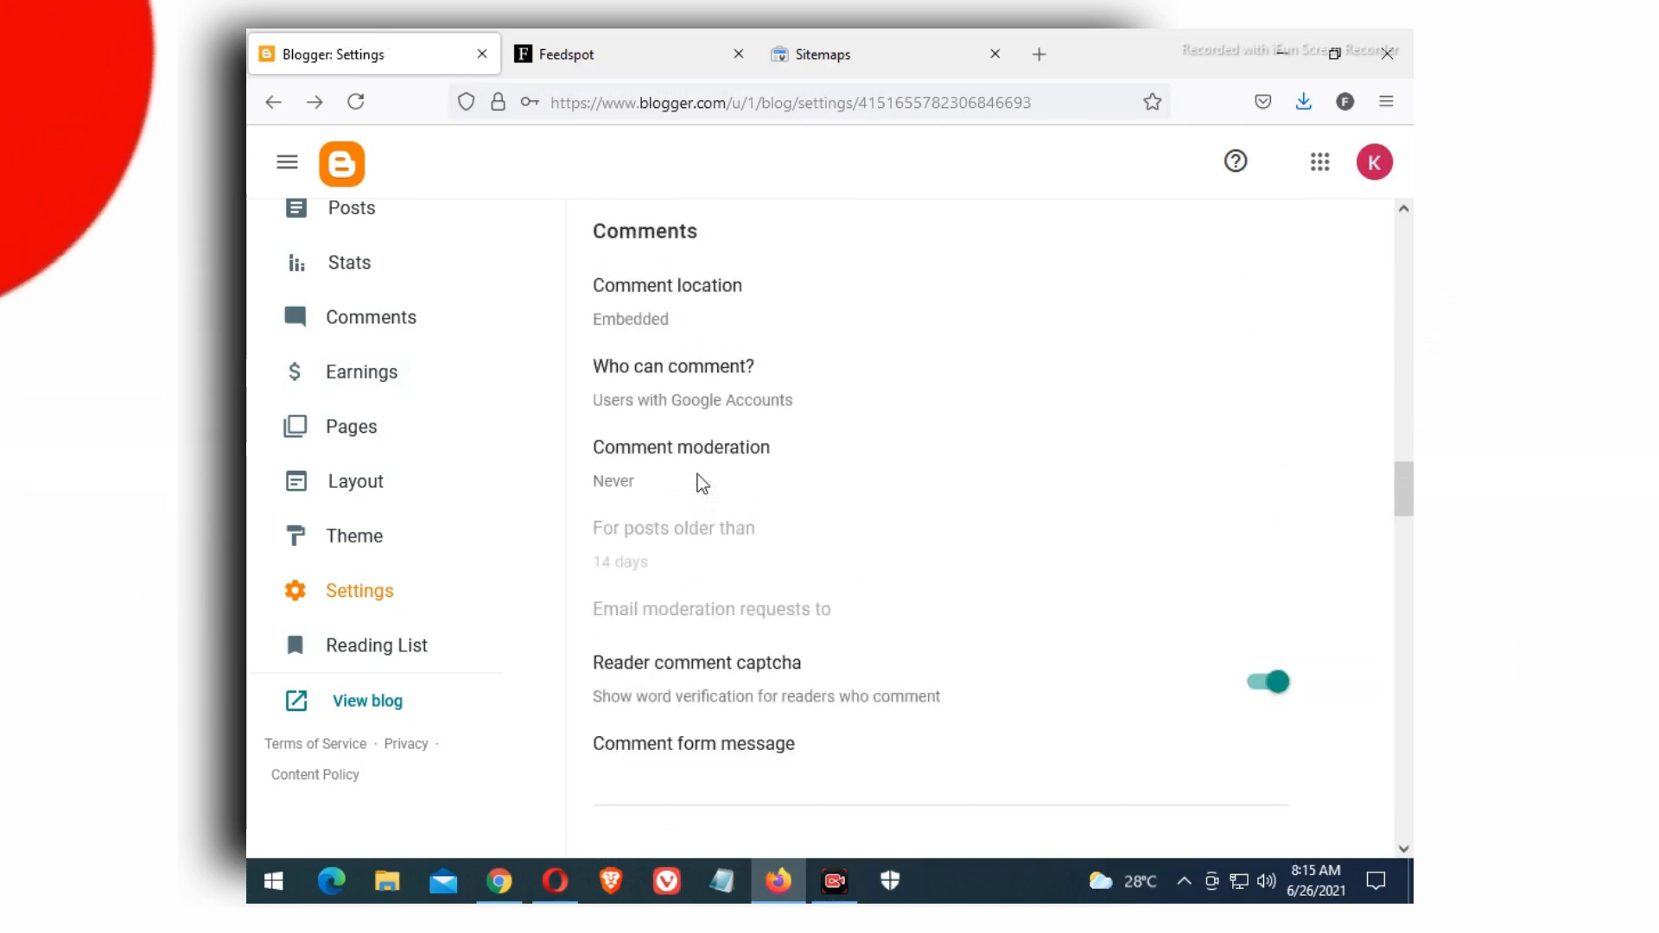
scroll(697, 475, up, 5)
scroll(700, 482, up, 8)
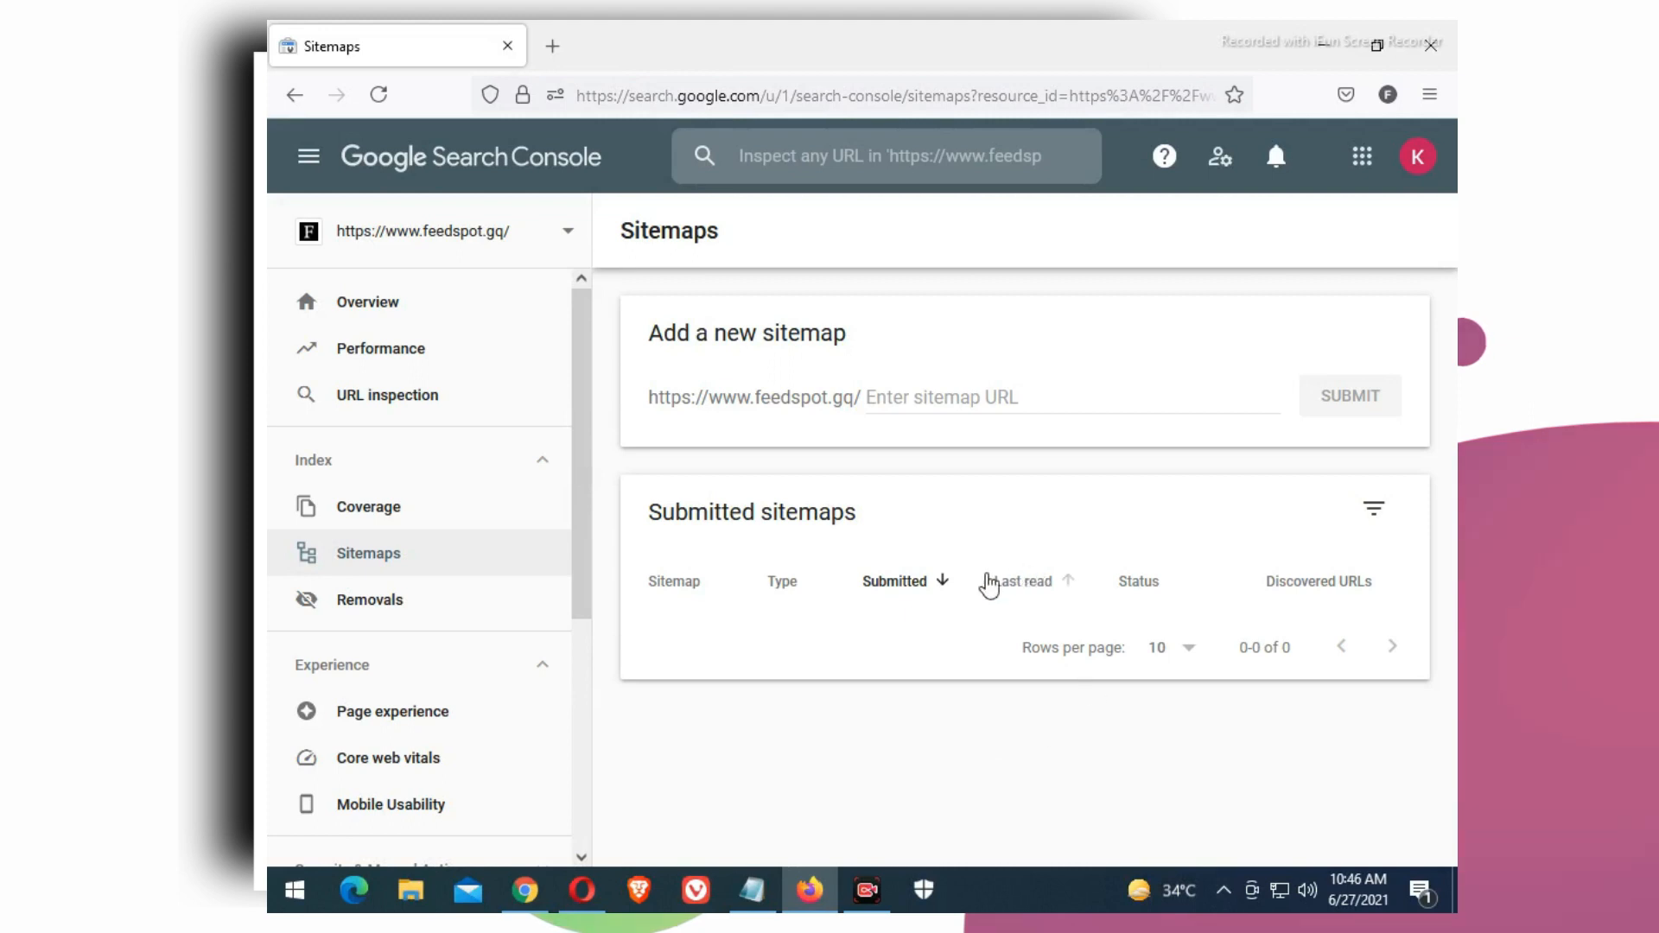
click(907, 407)
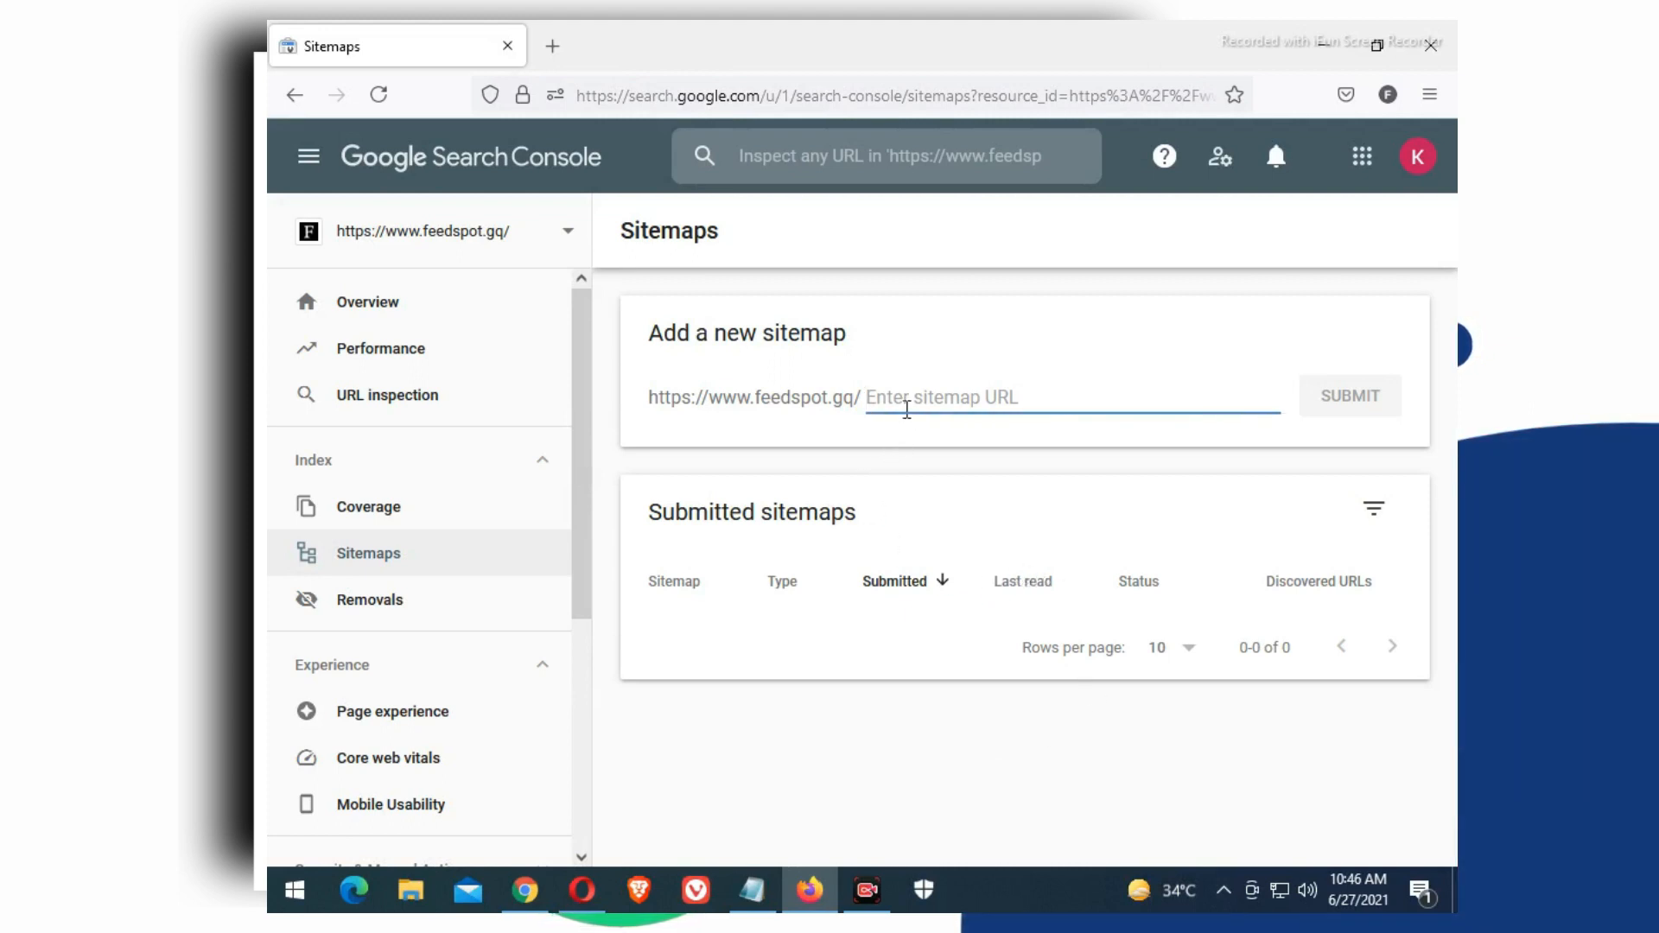
text(sitemap.xml)
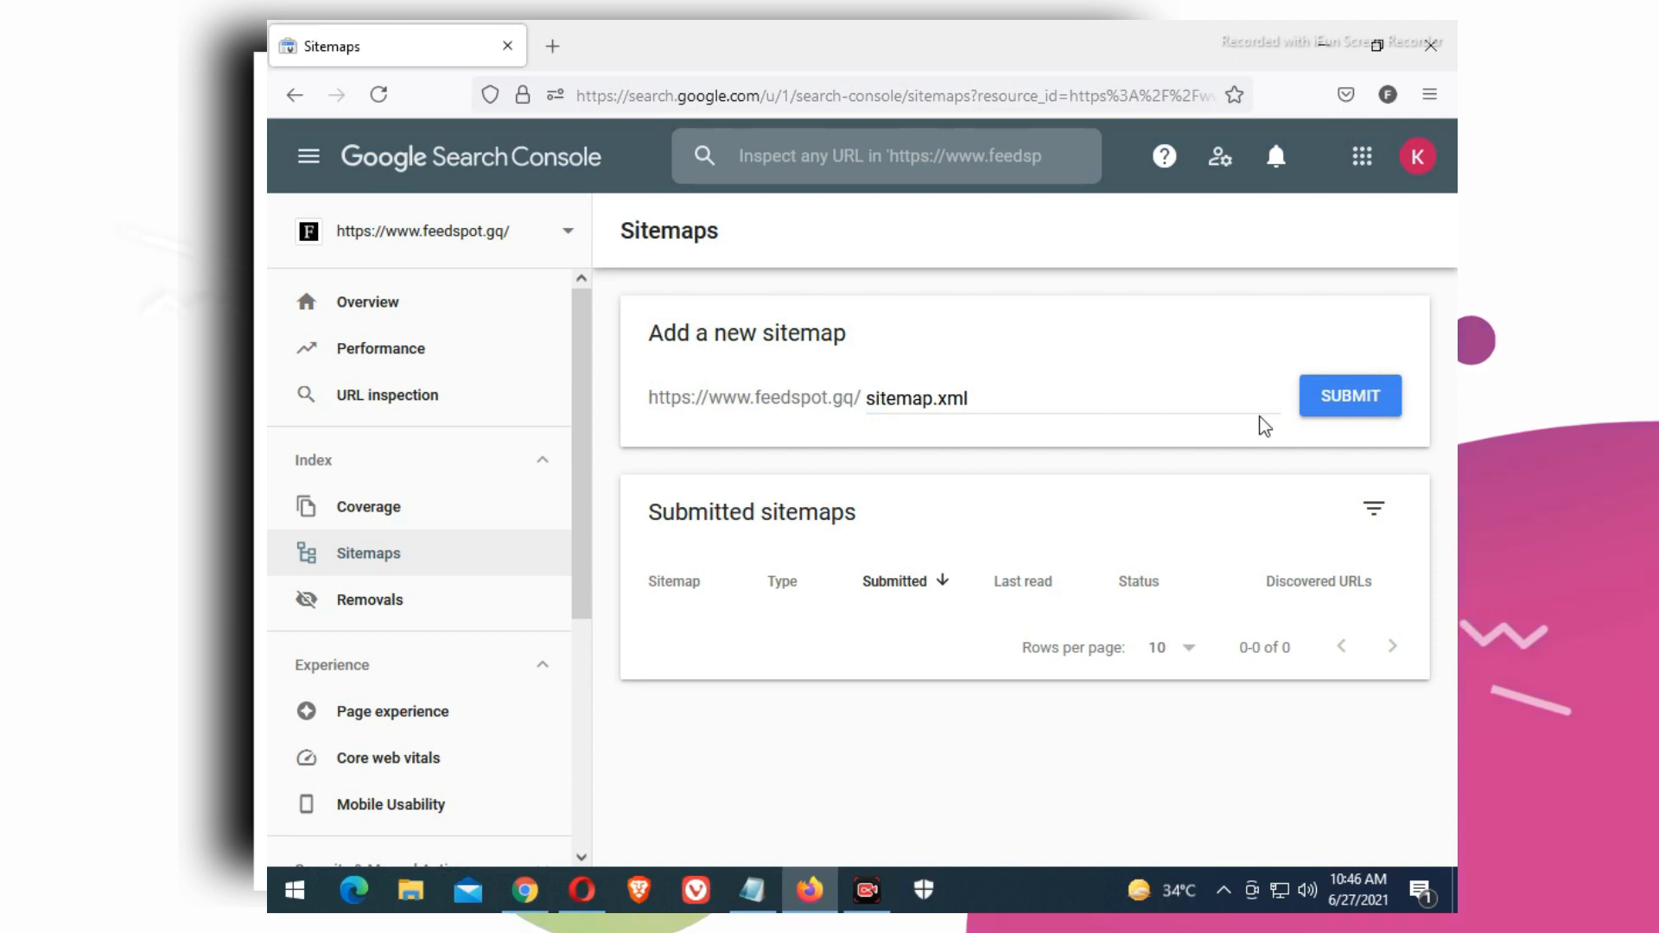
click(1336, 418)
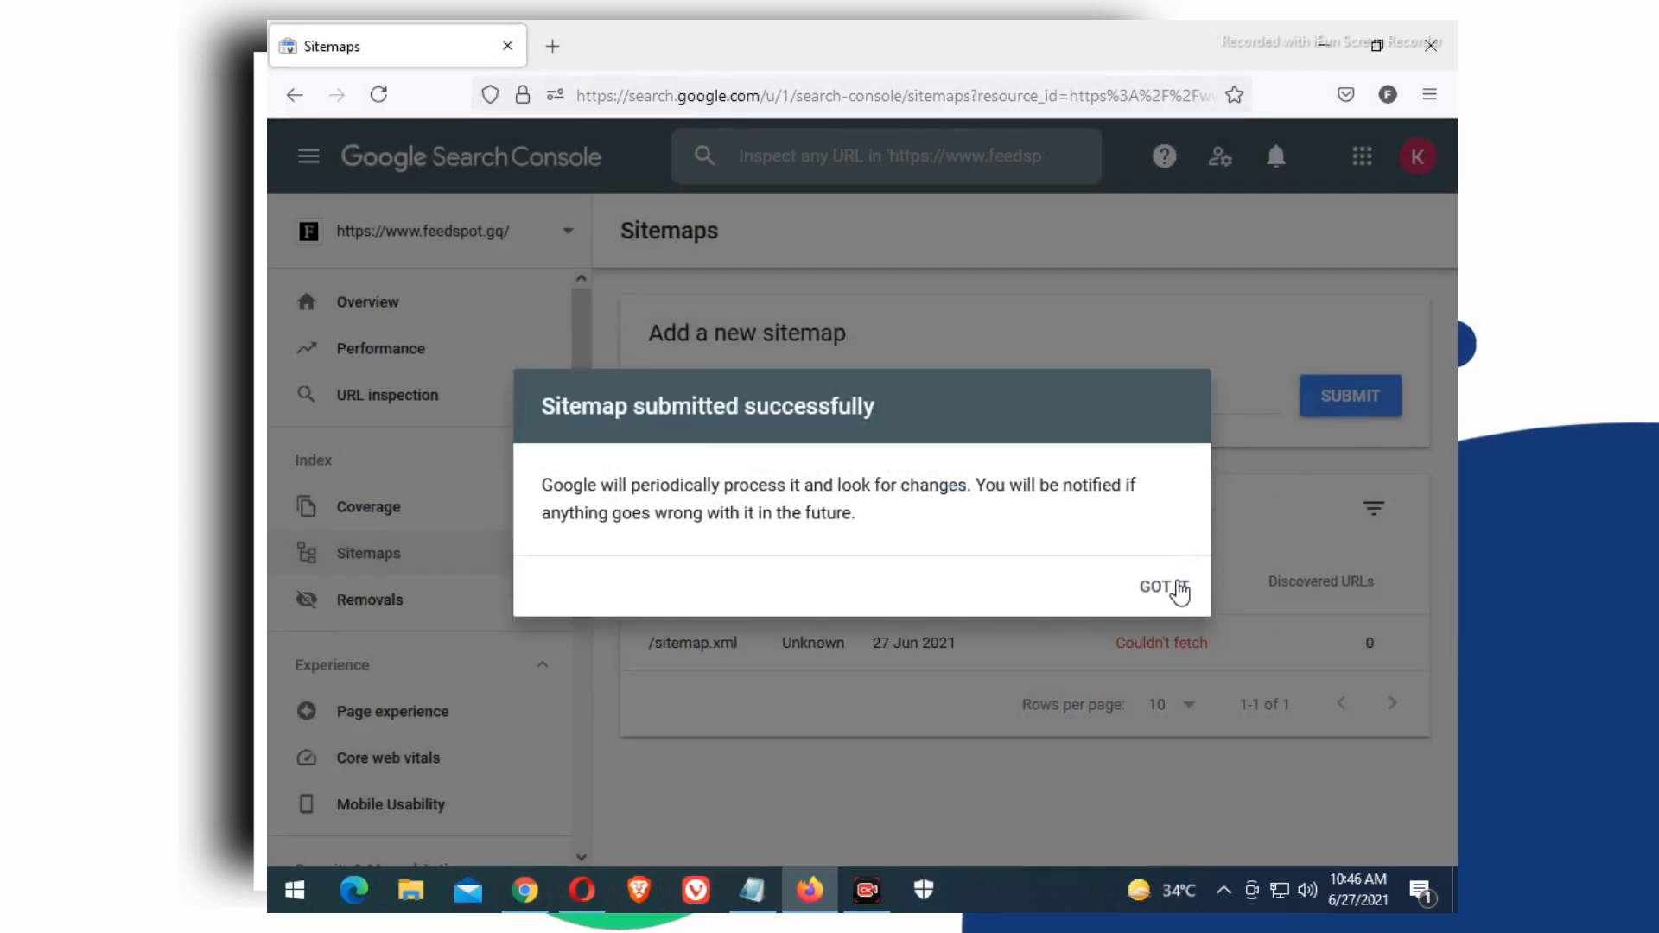
click(1180, 595)
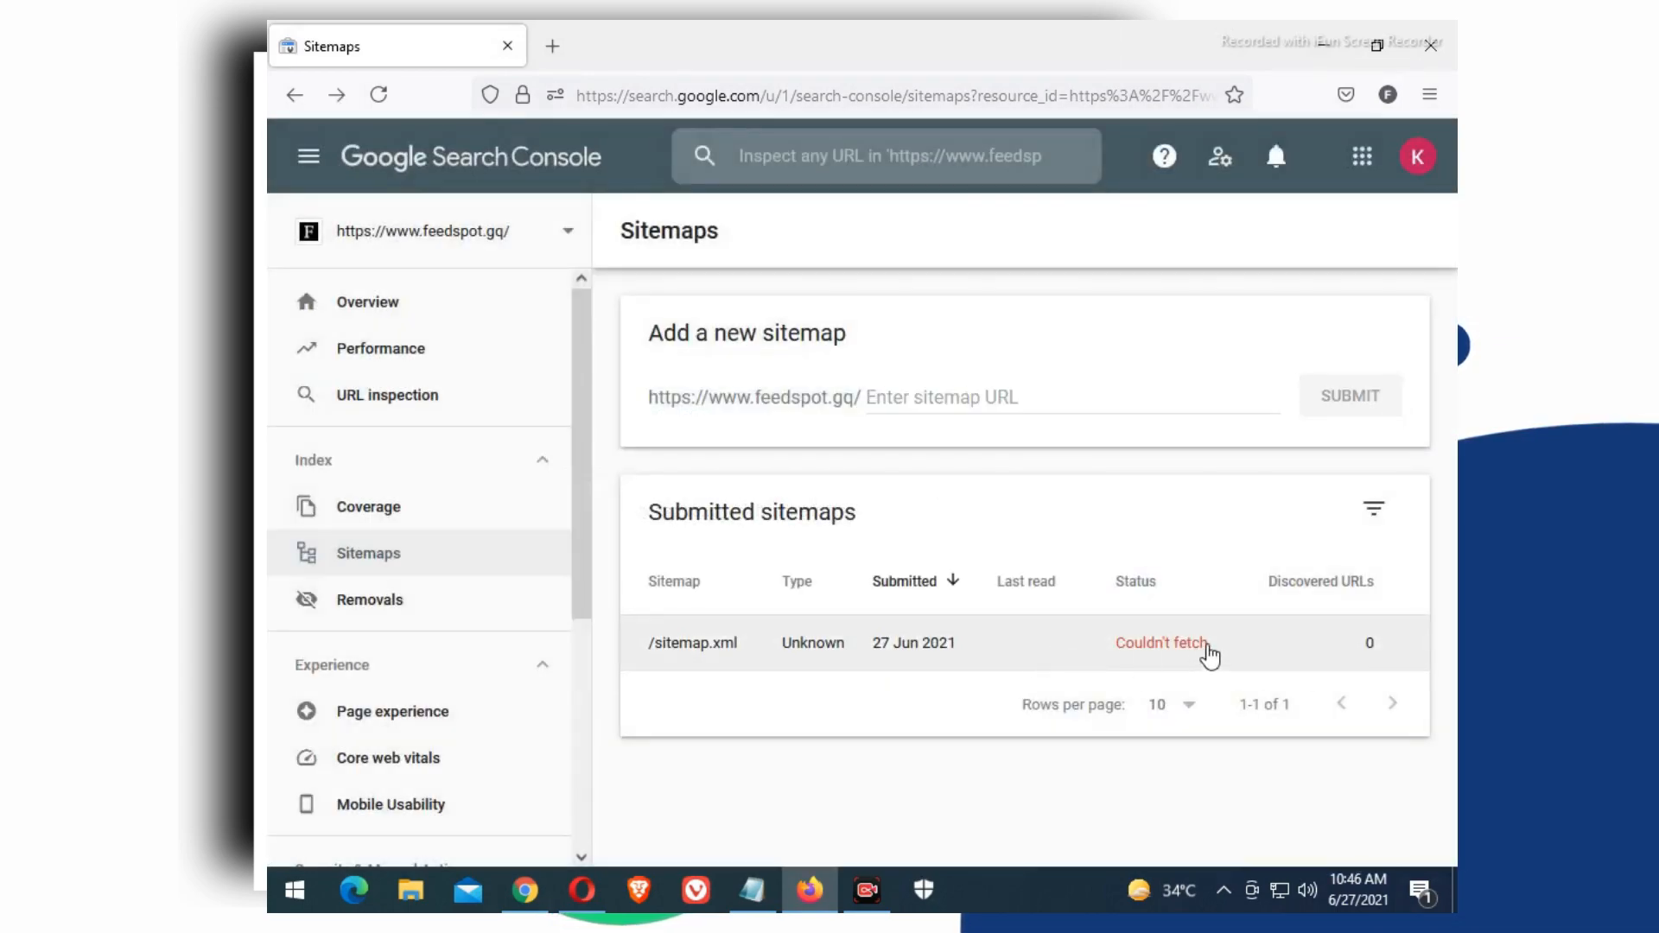
Open the newly submitted /sitemap.xml entry and remove the sitemap again.
click(1205, 653)
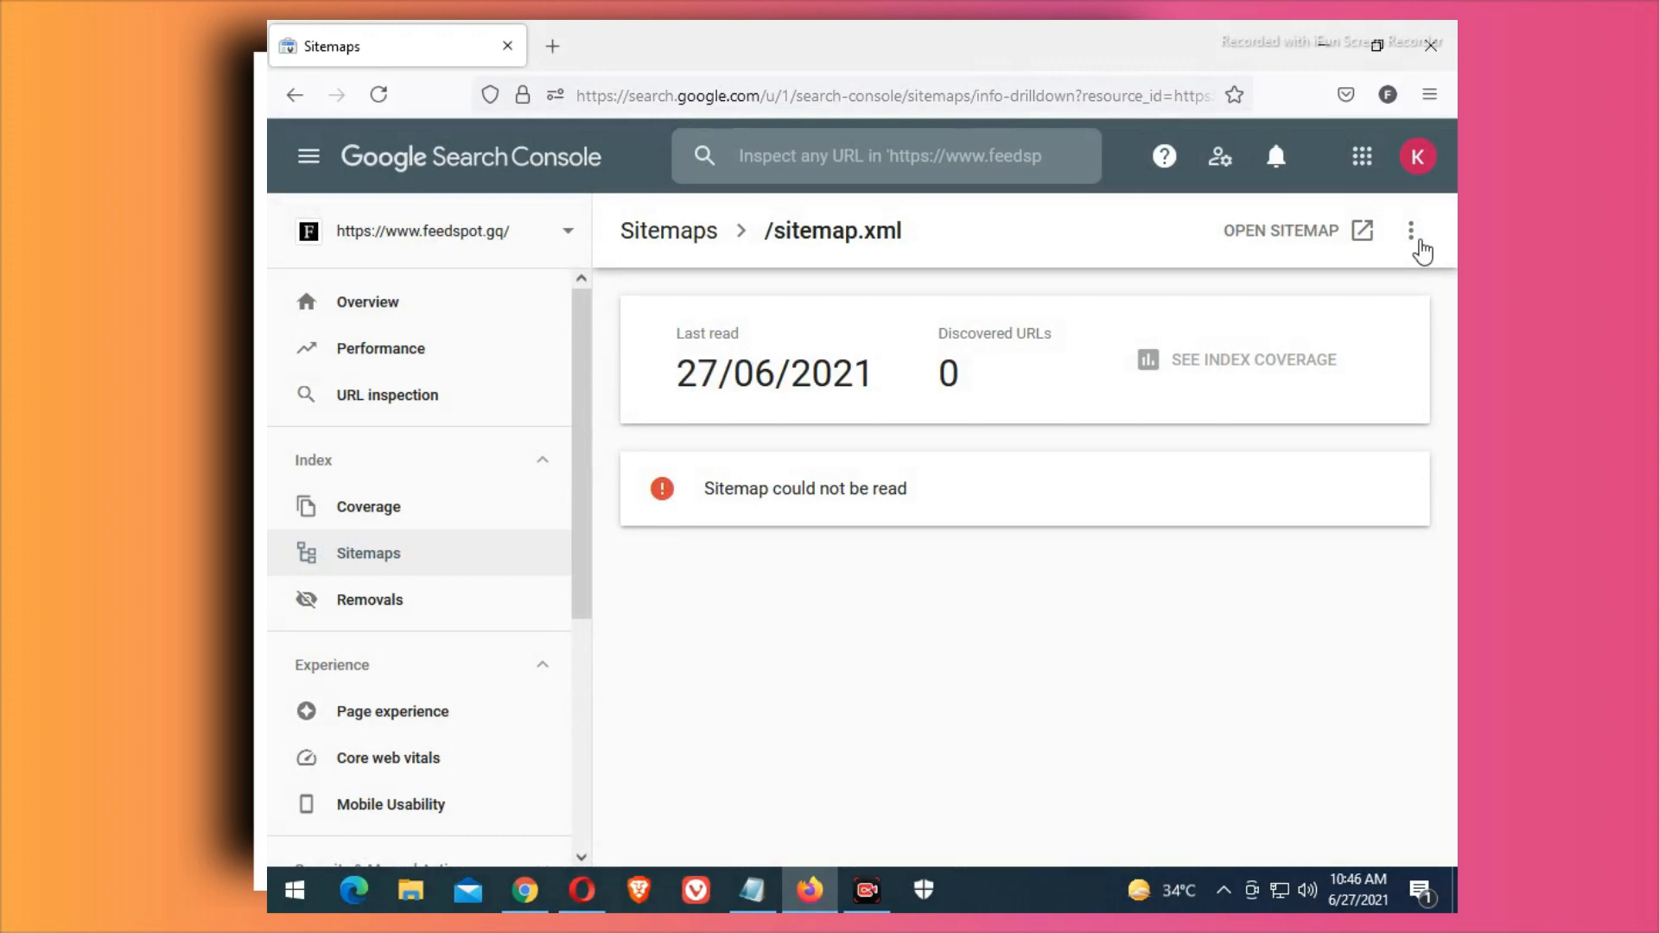
click(1411, 231)
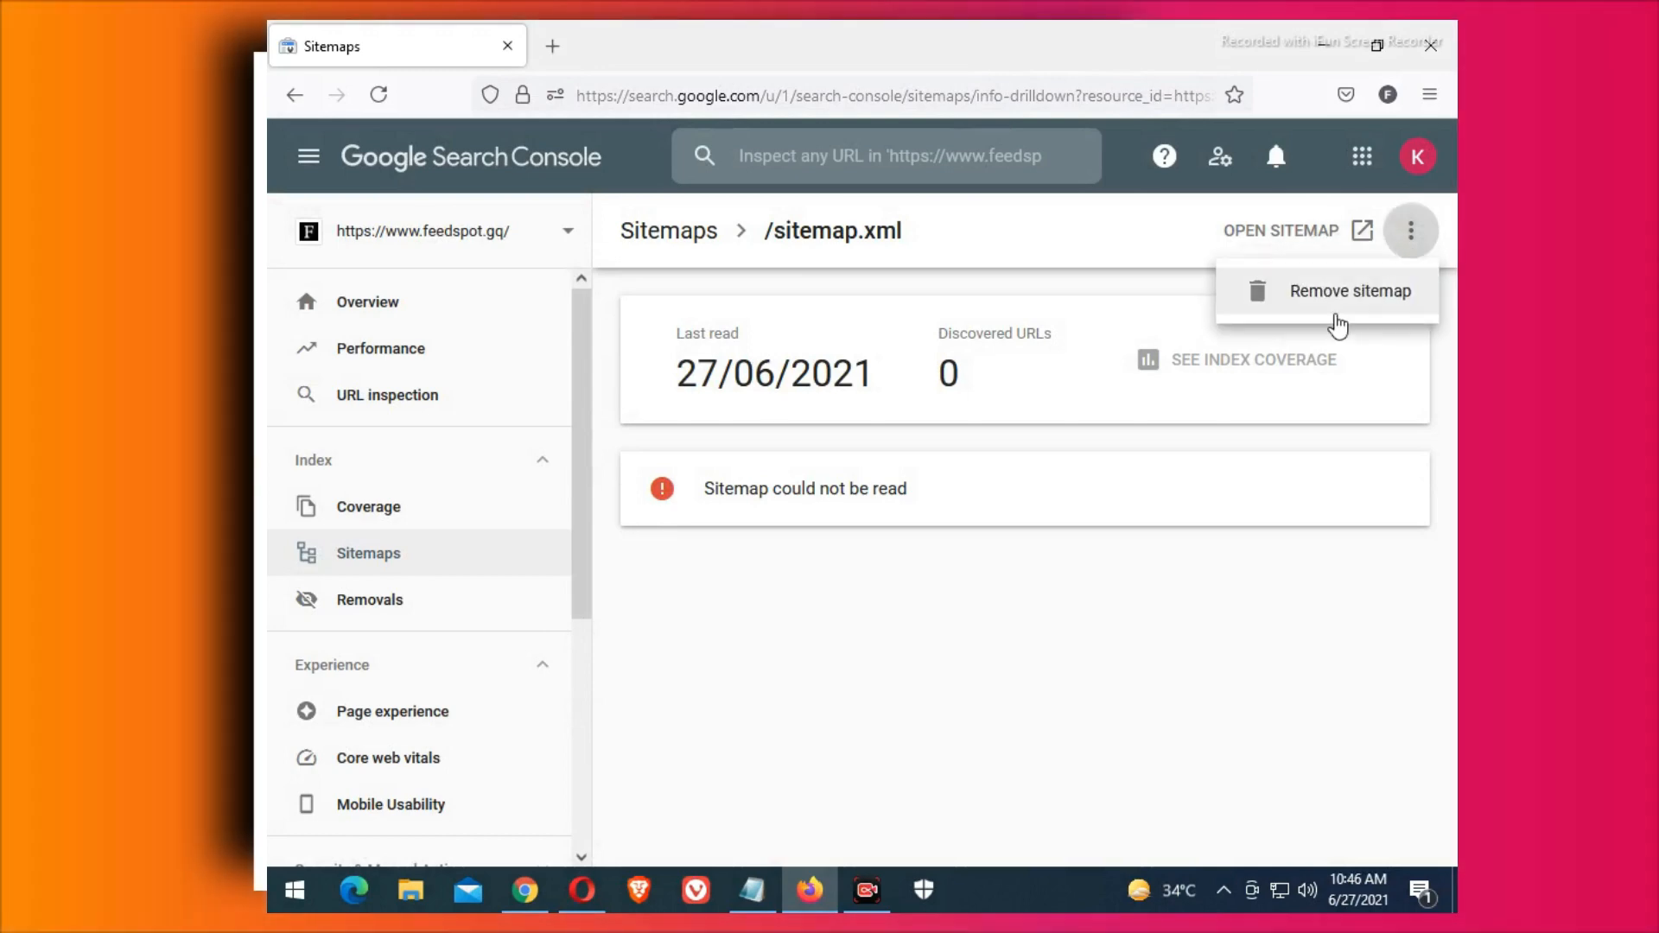
click(1335, 294)
click(1112, 529)
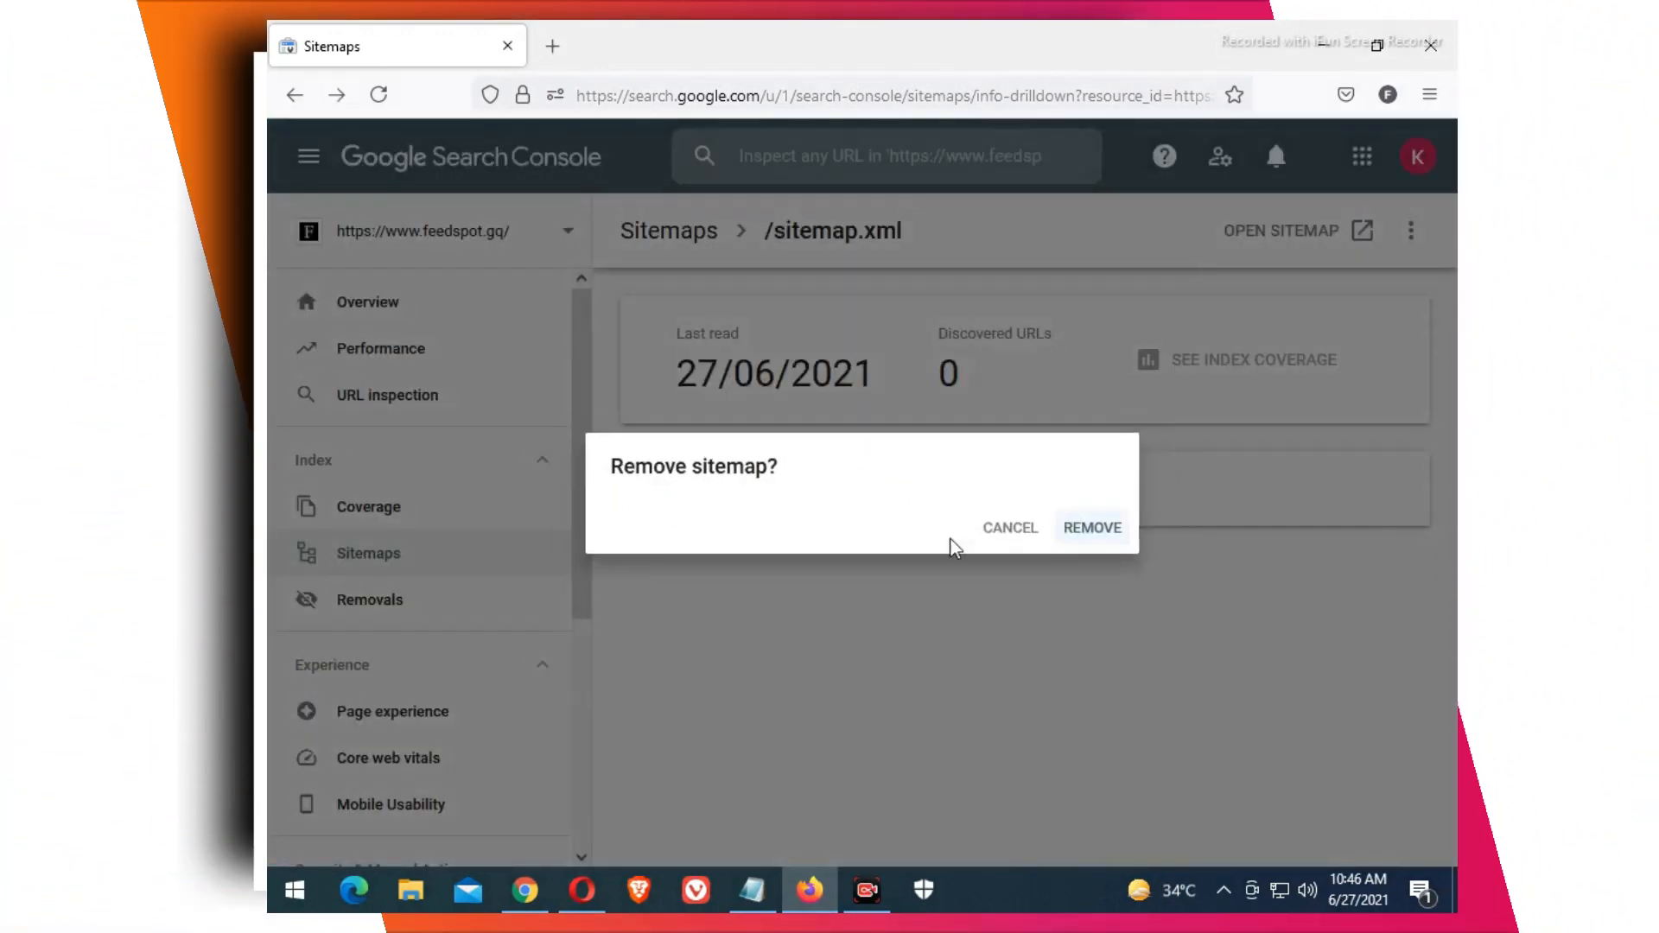
scroll(415, 633, down, 4)
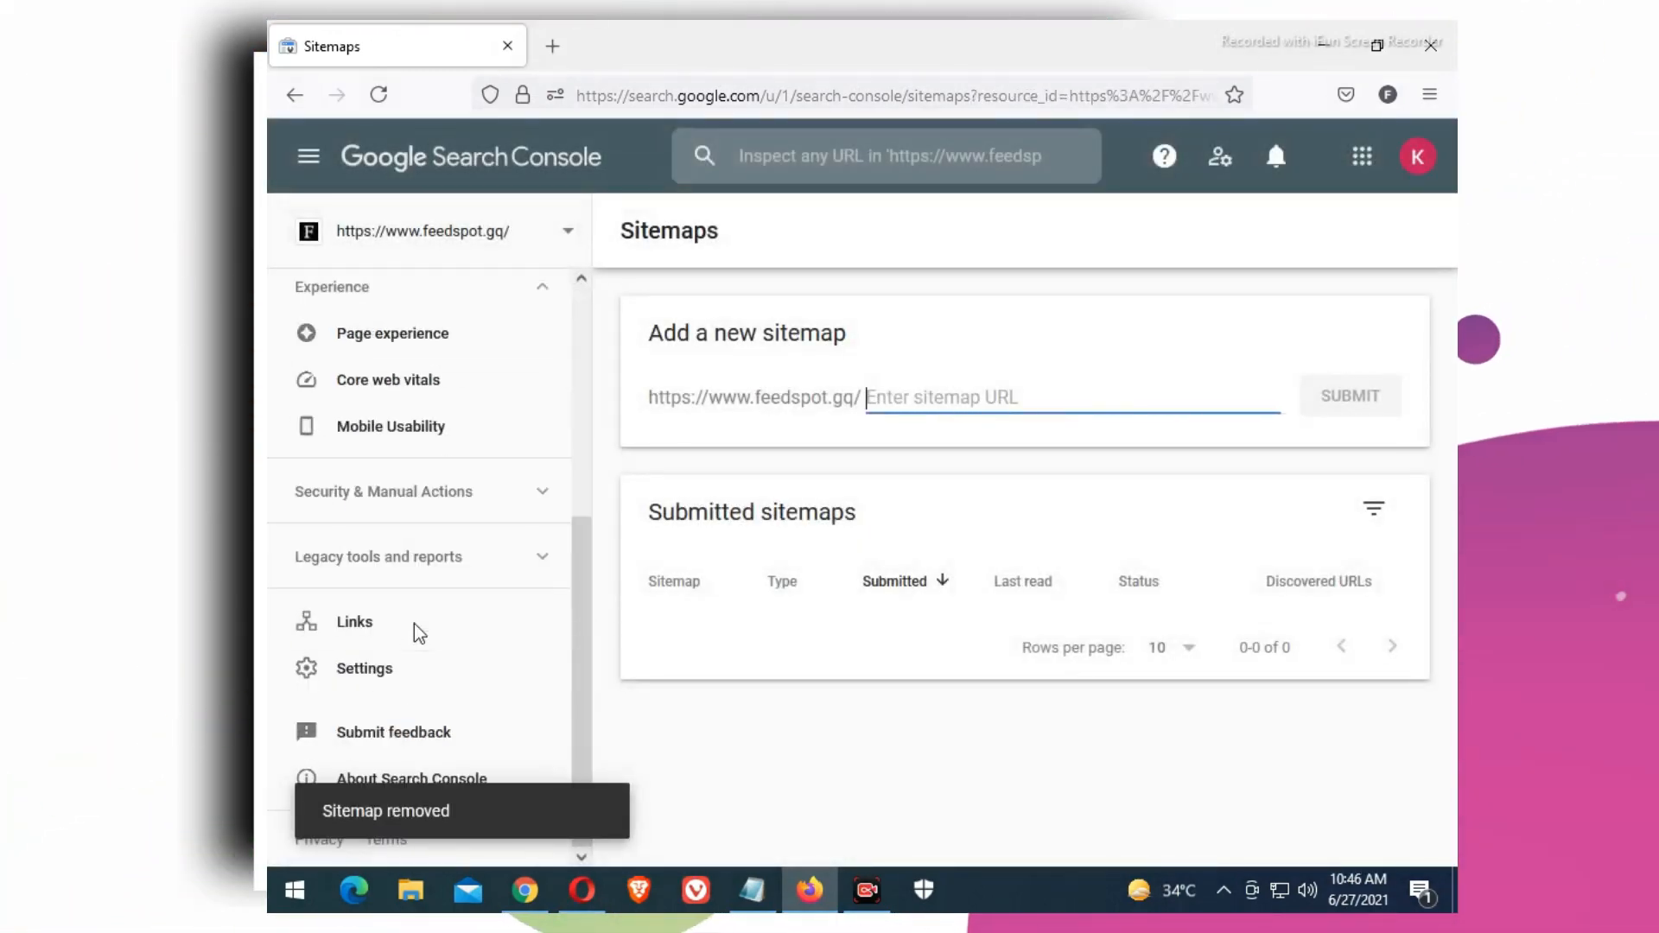
click(365, 674)
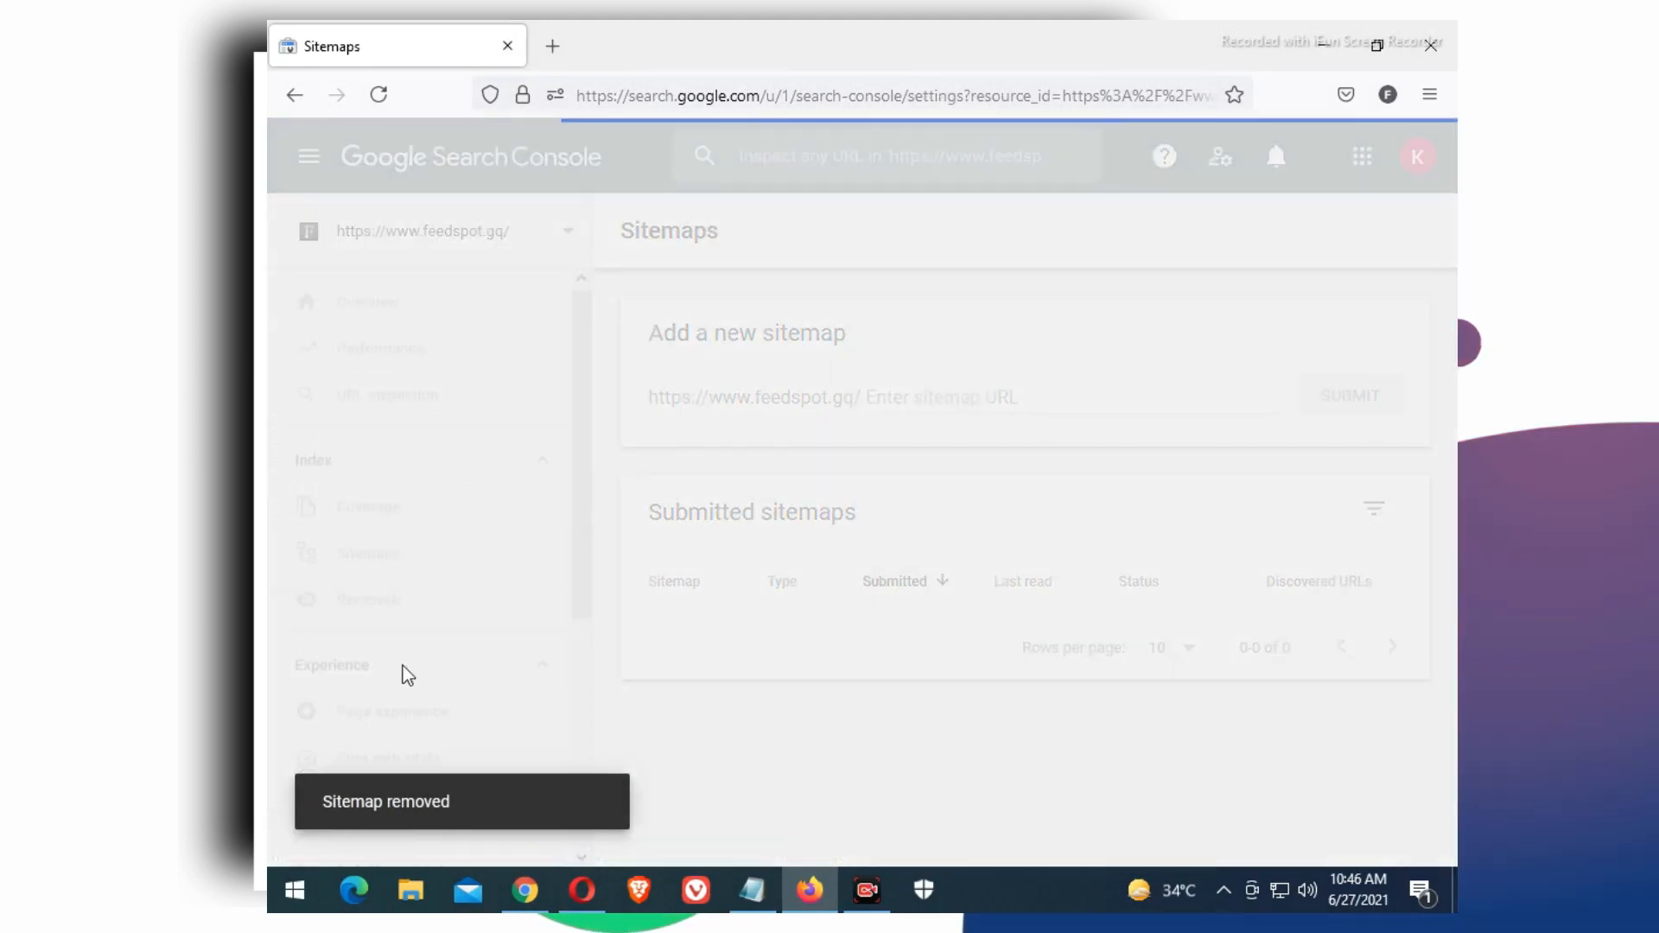
scroll(795, 542, down, 2)
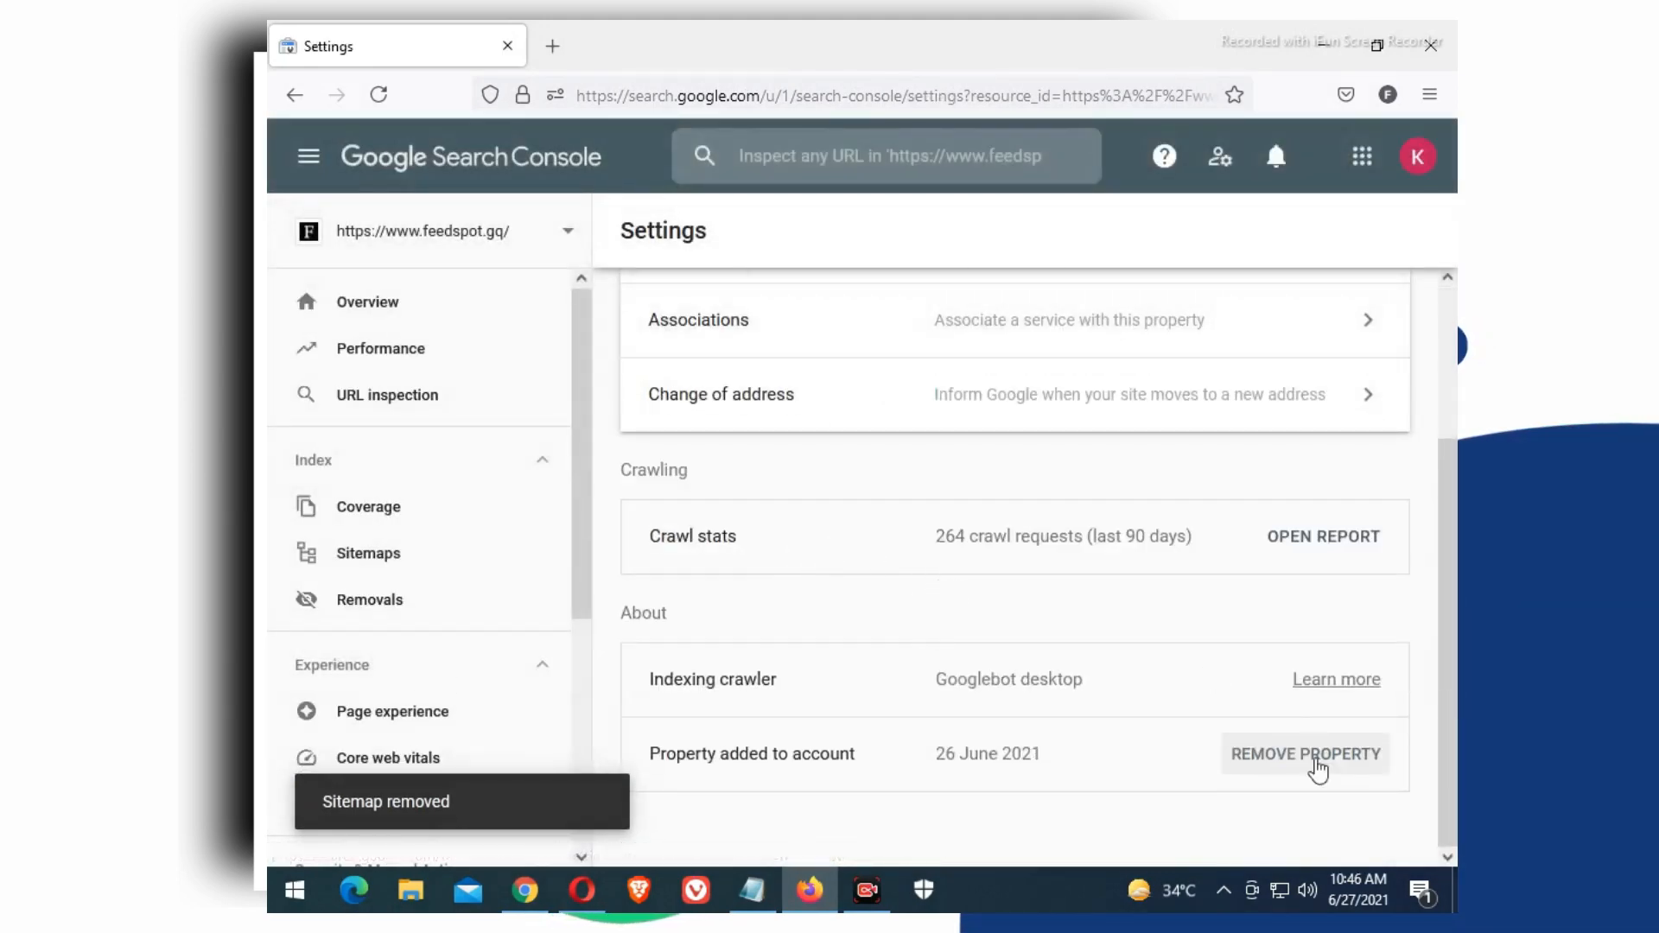
click(1320, 773)
click(1056, 614)
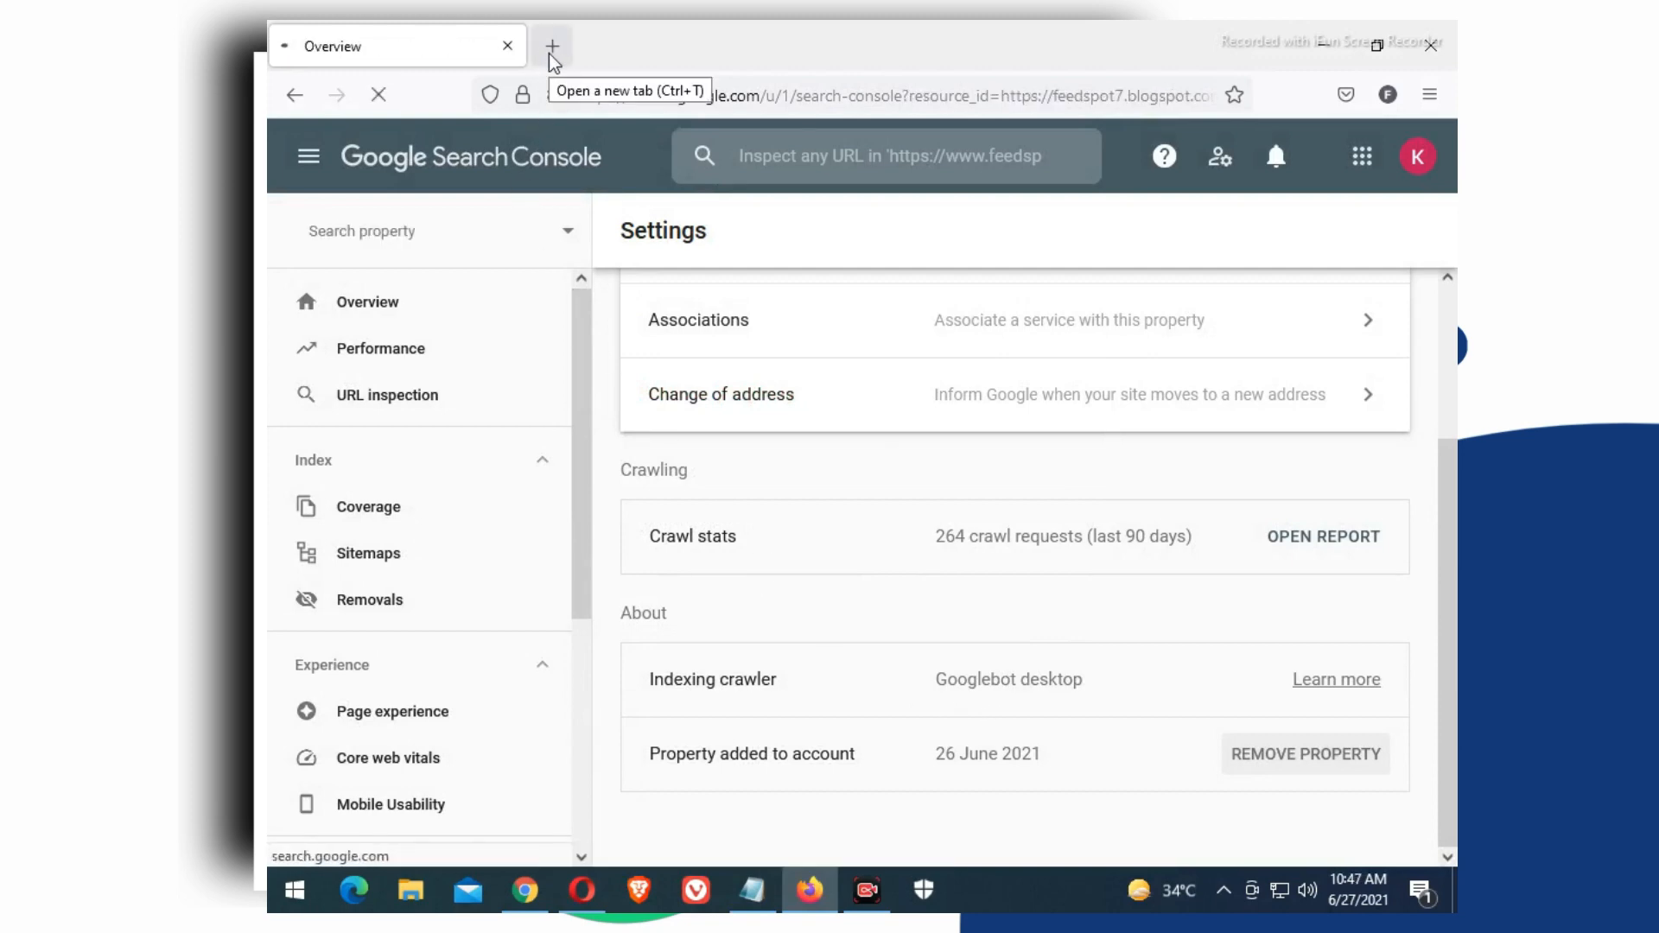
Open Blogger in a new browser tab and go to the Feedspot blog's settings.
click(552, 48)
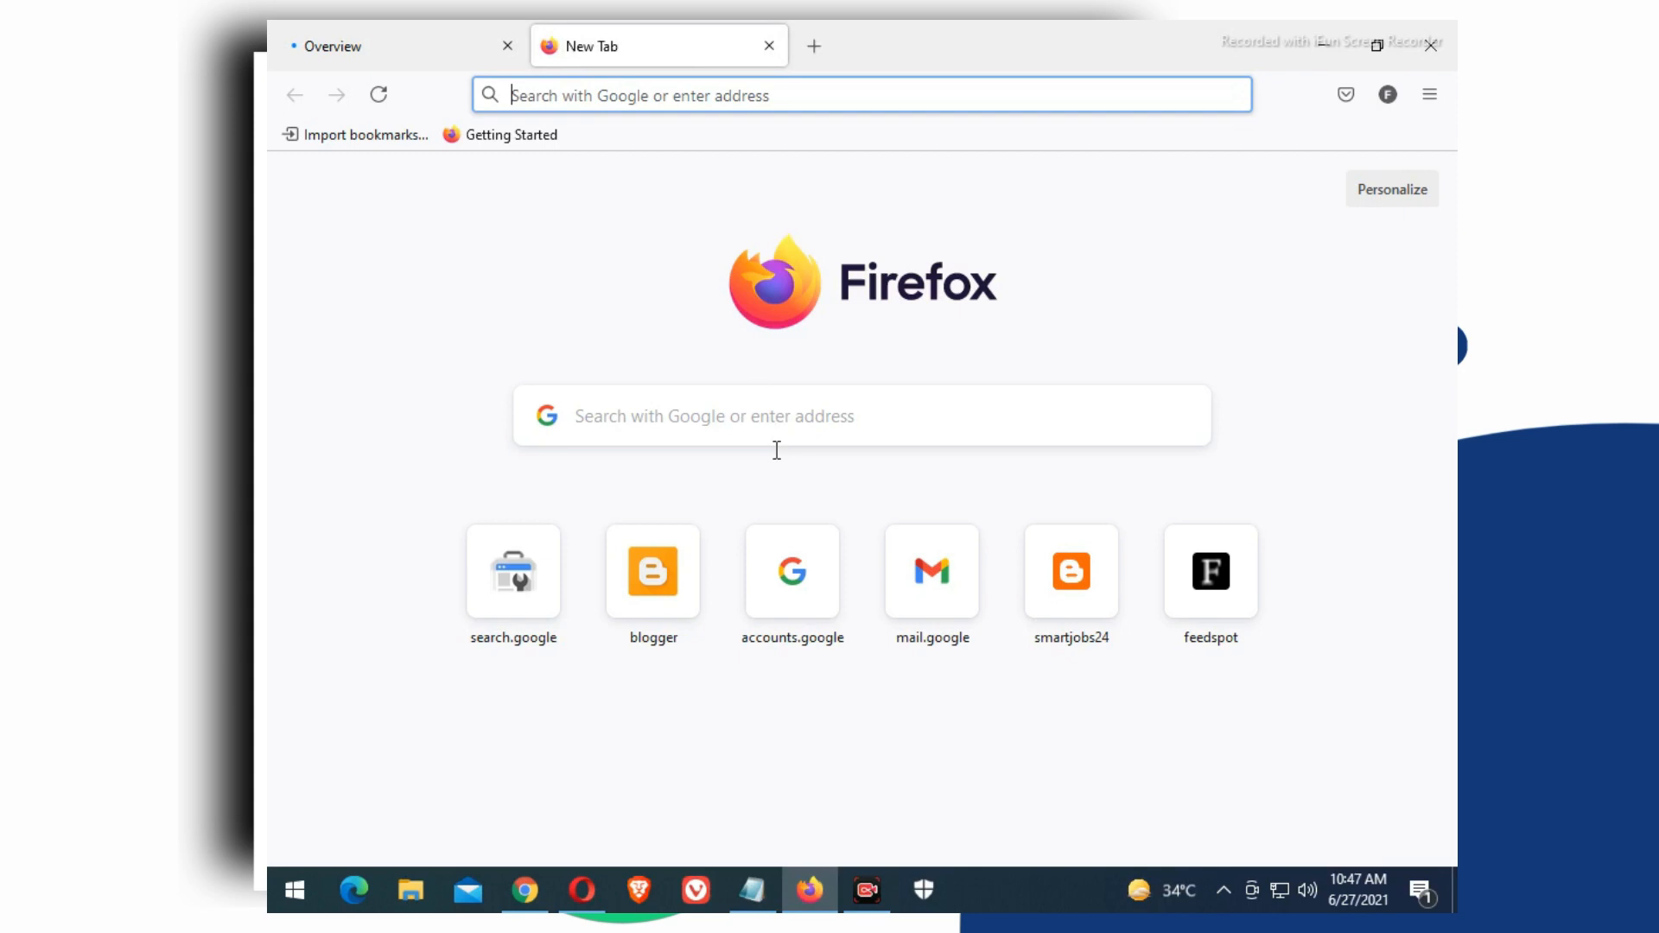
click(669, 577)
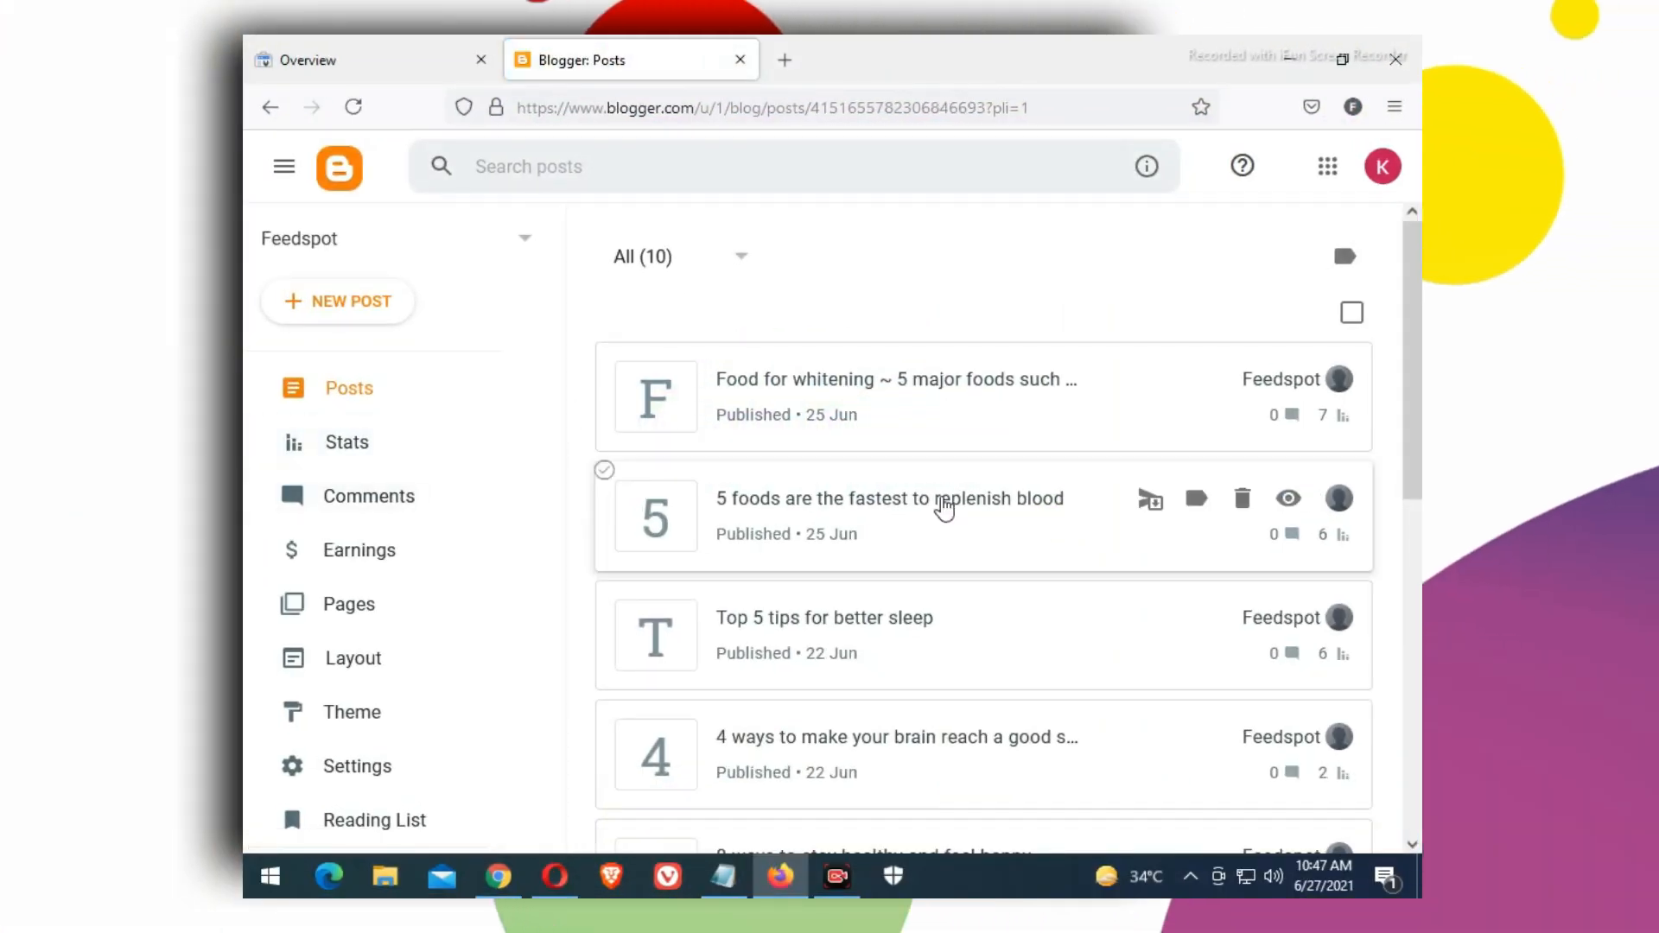
scroll(890, 534, down, 5)
scroll(573, 530, up, 6)
scroll(463, 515, down, 2)
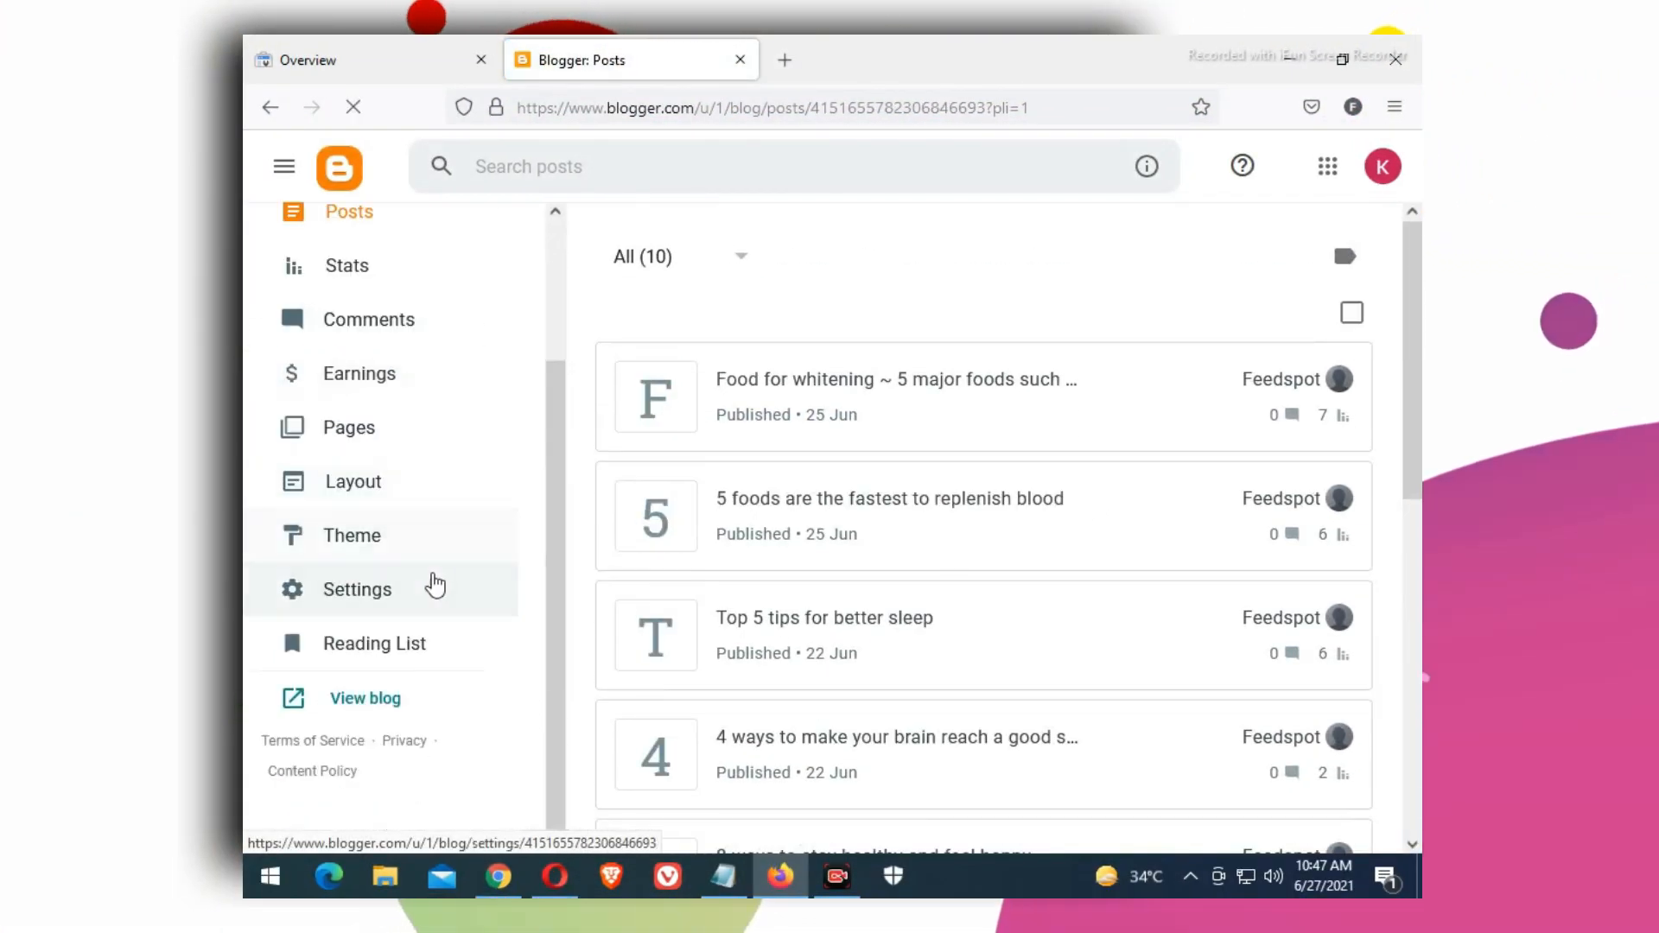
click(421, 594)
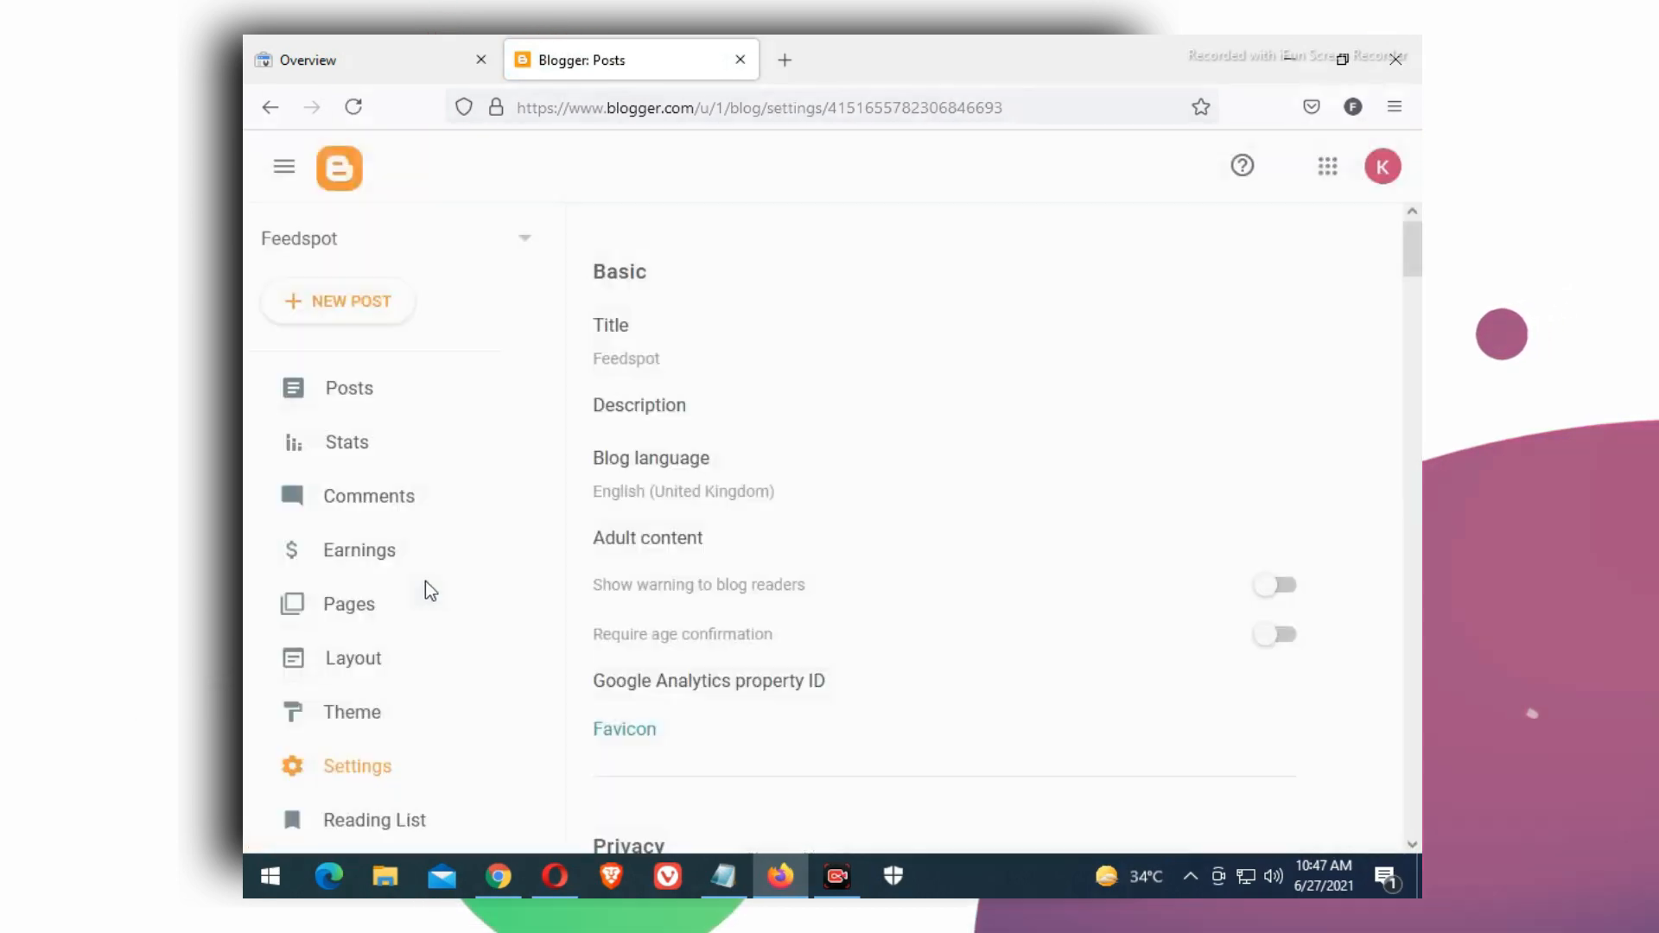
scroll(788, 491, down, 5)
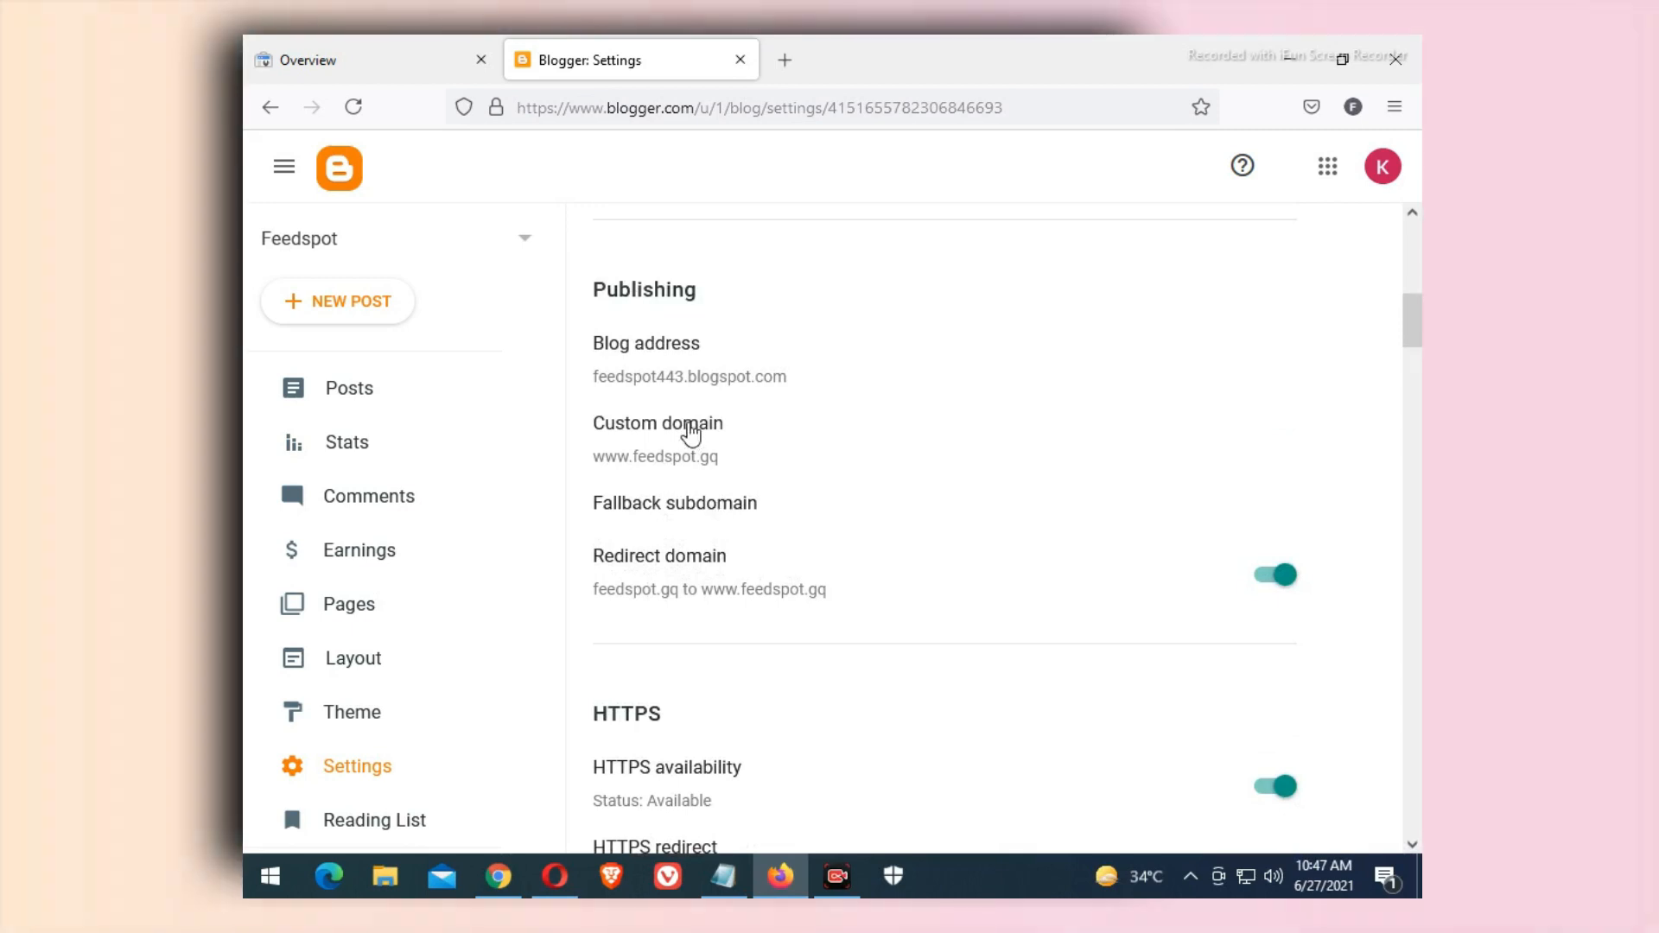
click(689, 426)
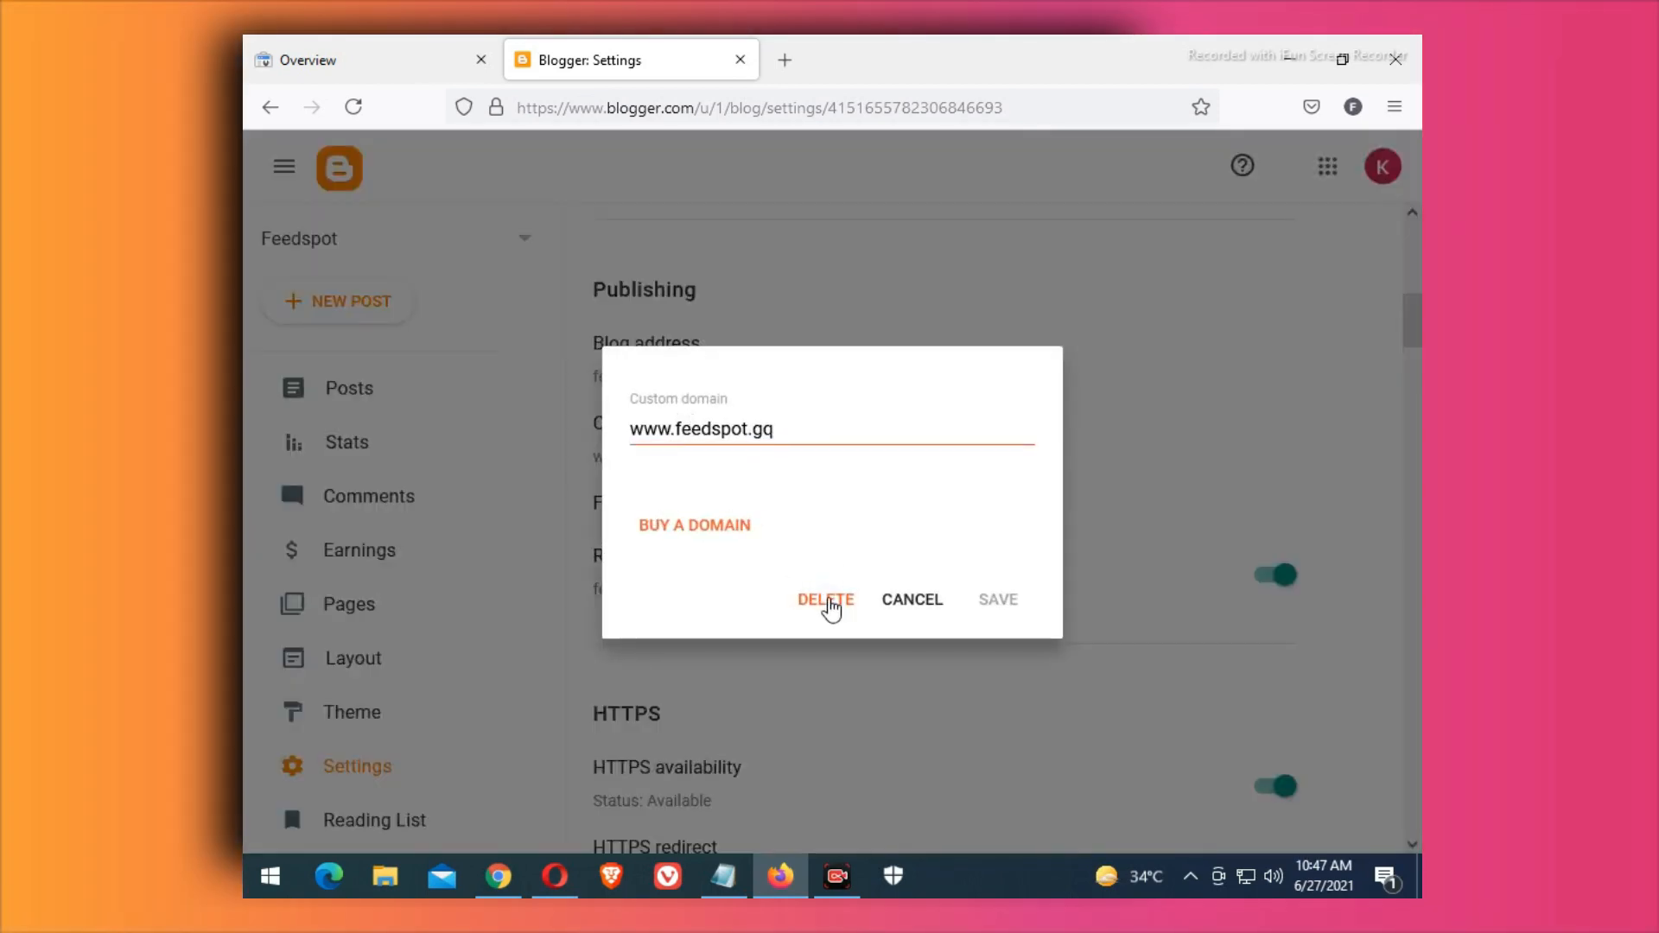
click(827, 605)
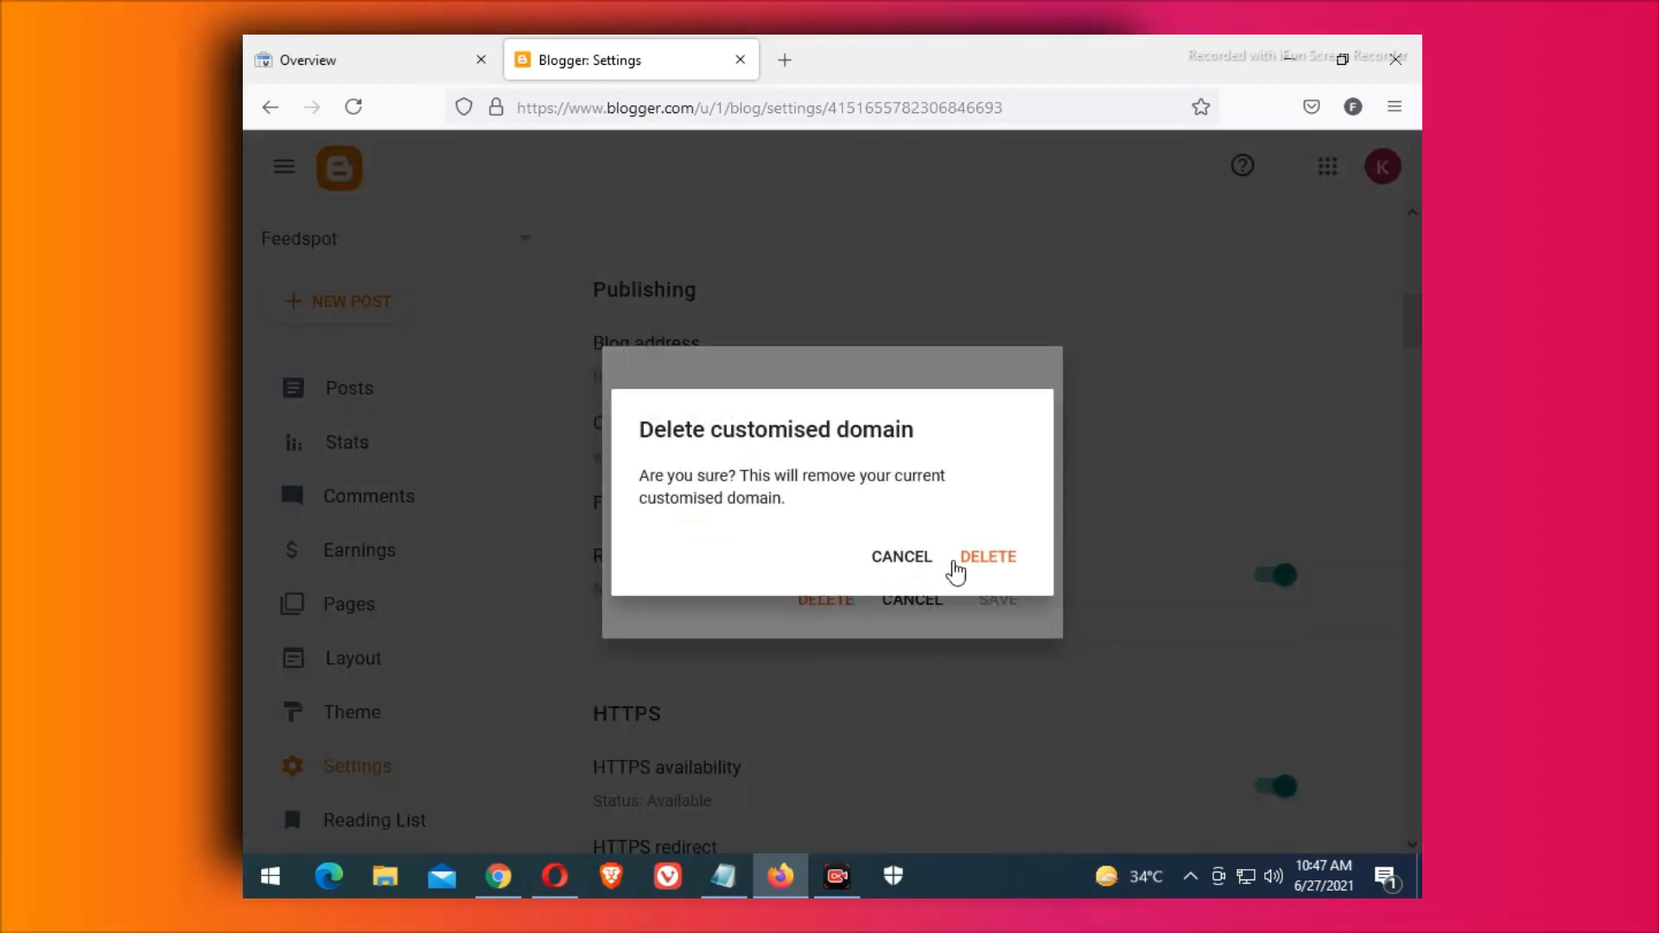
click(974, 571)
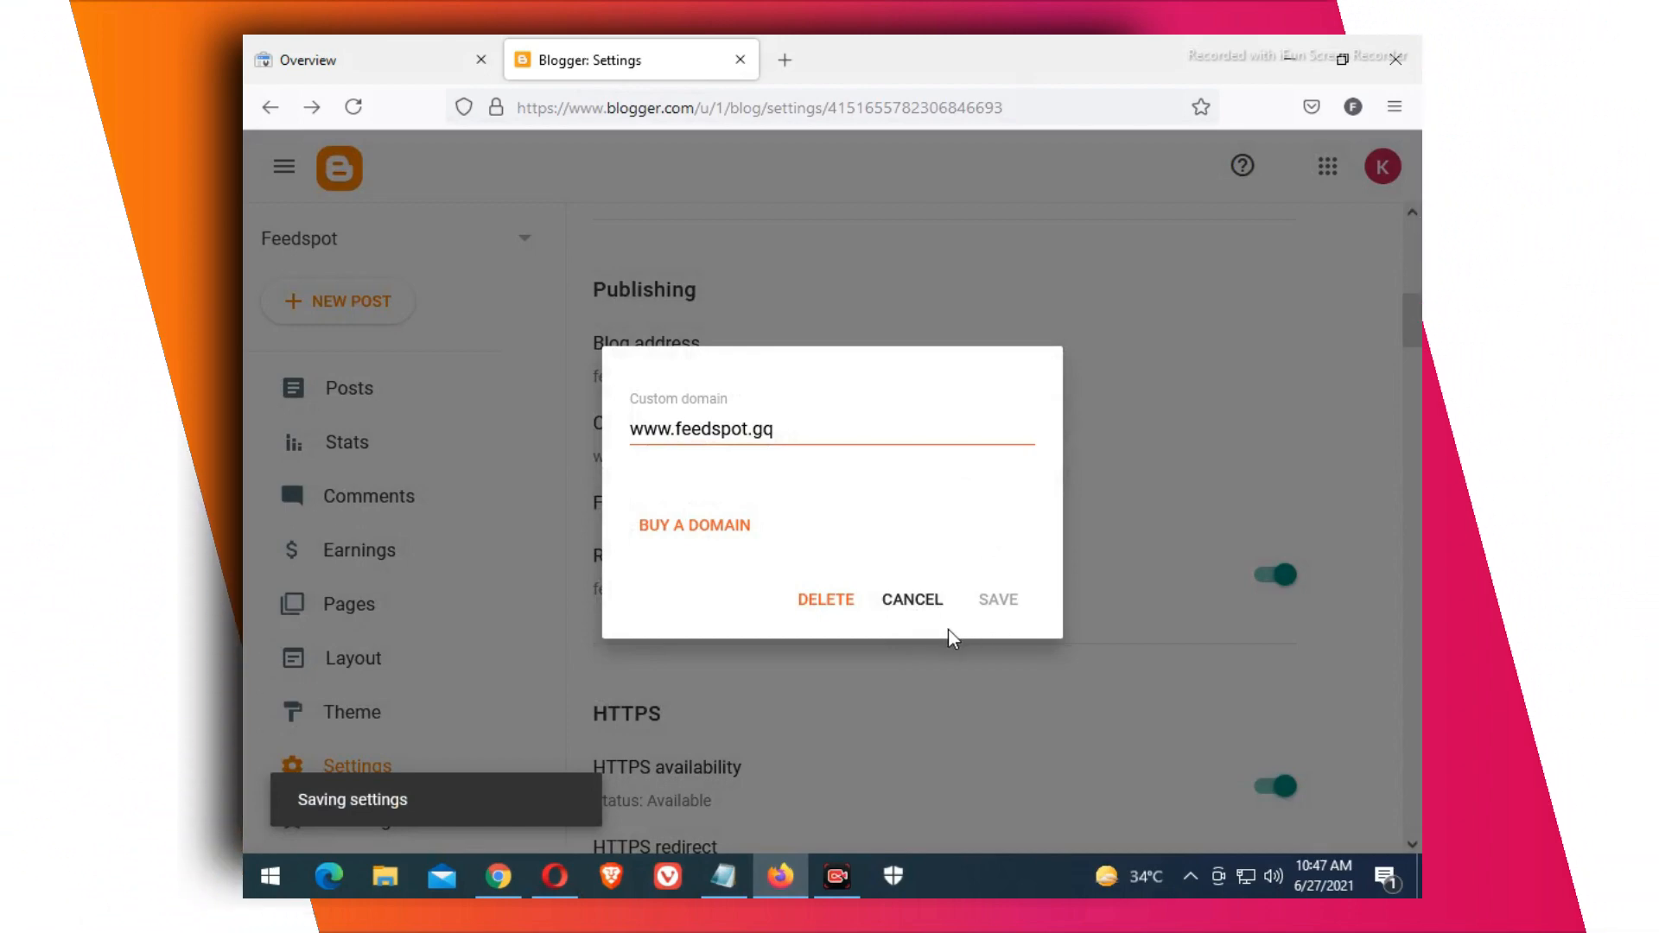
scroll(848, 584, up, 6)
scroll(849, 584, down, 5)
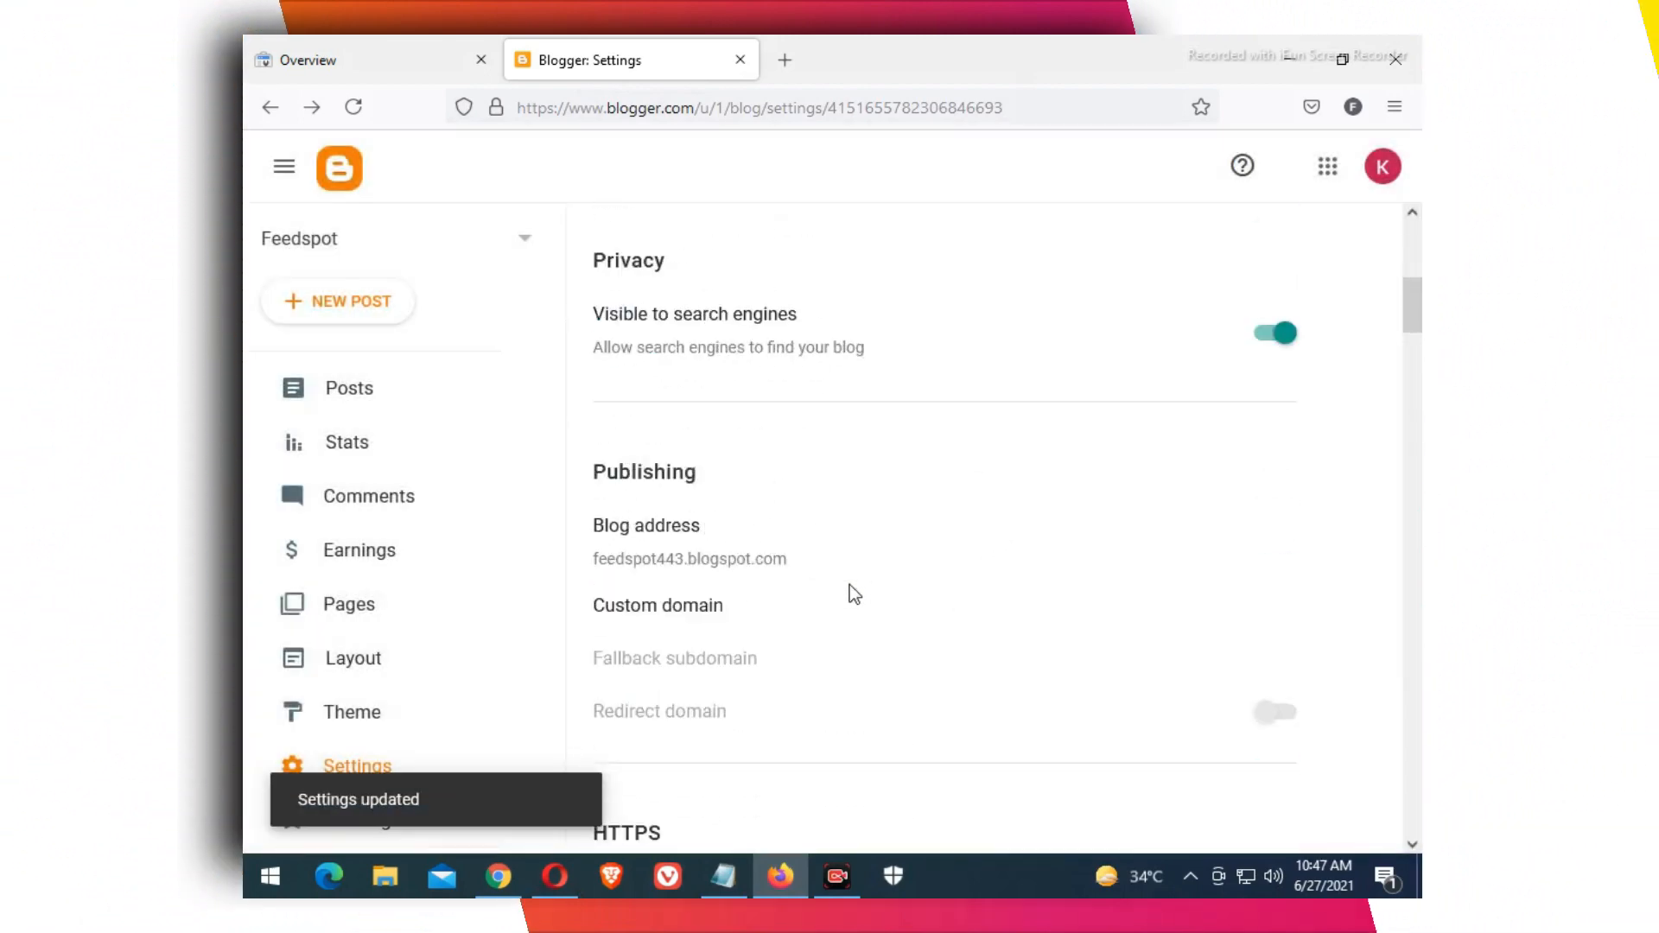
scroll(848, 585, up, 4)
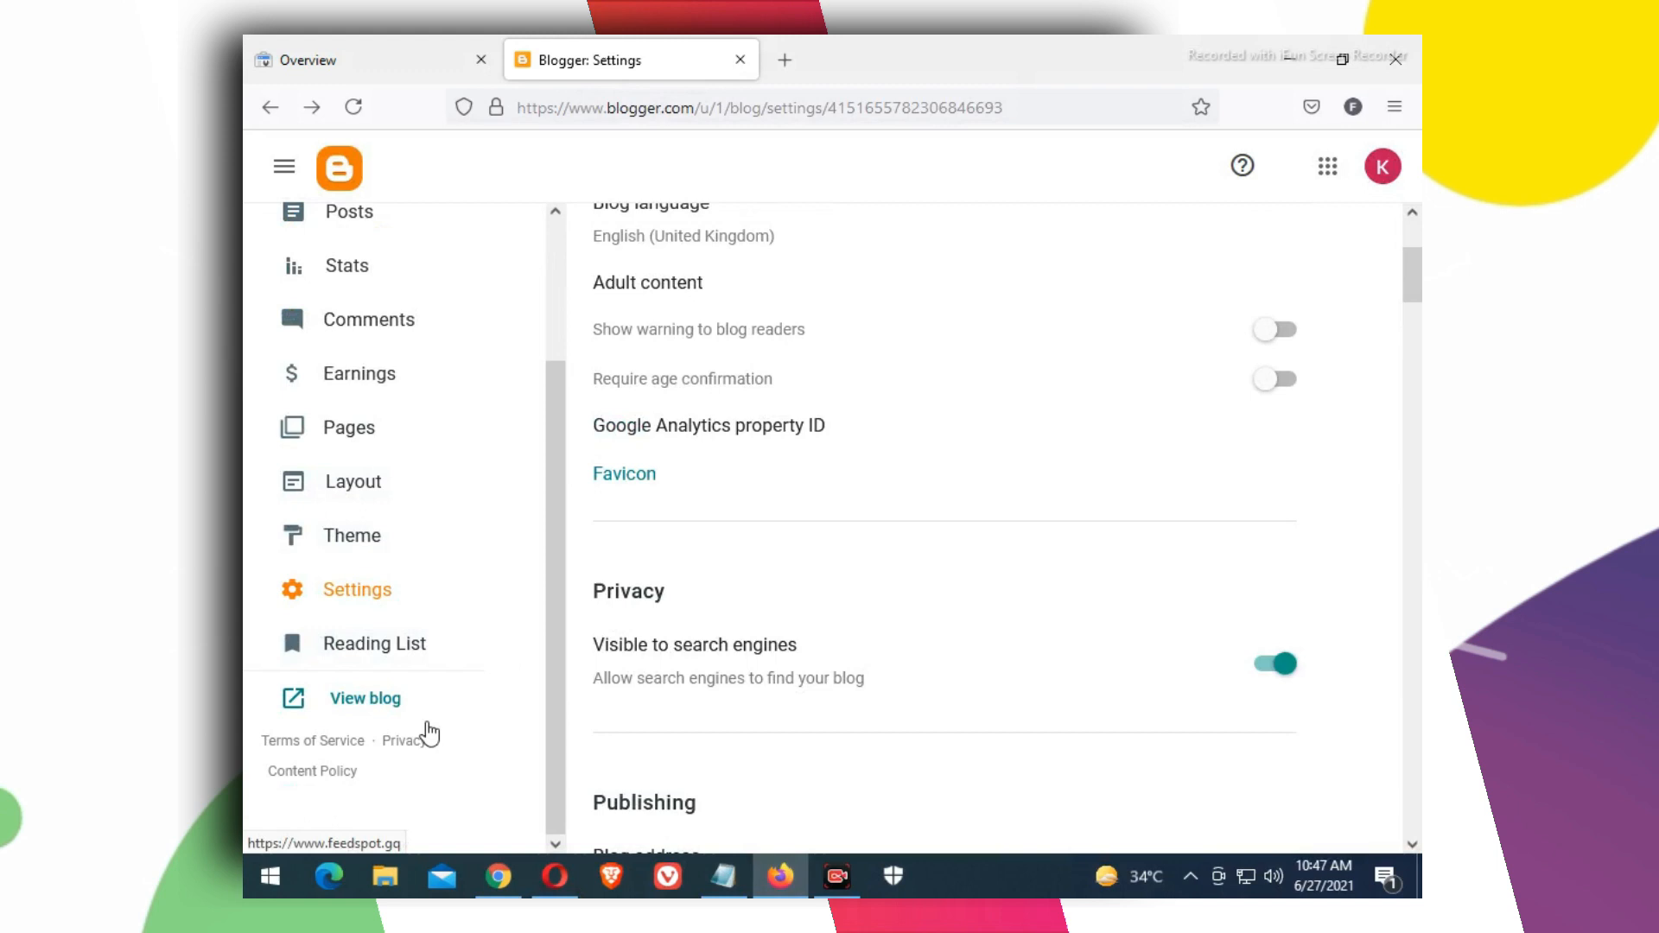
click(367, 698)
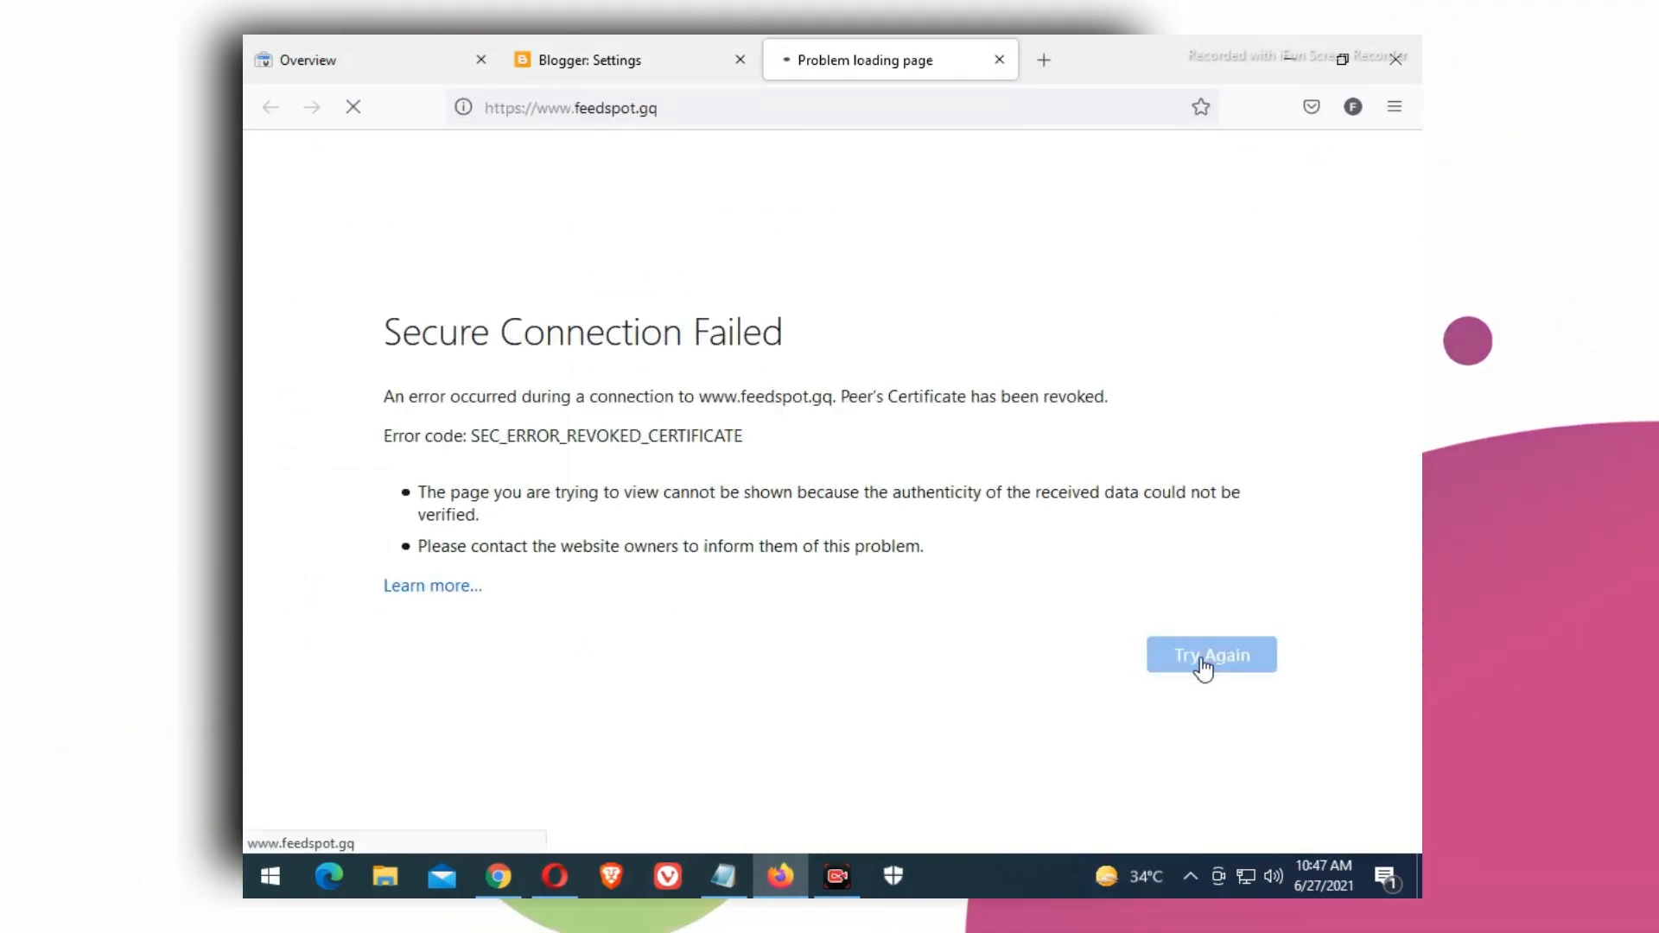
click(999, 60)
scroll(729, 527, up, 2)
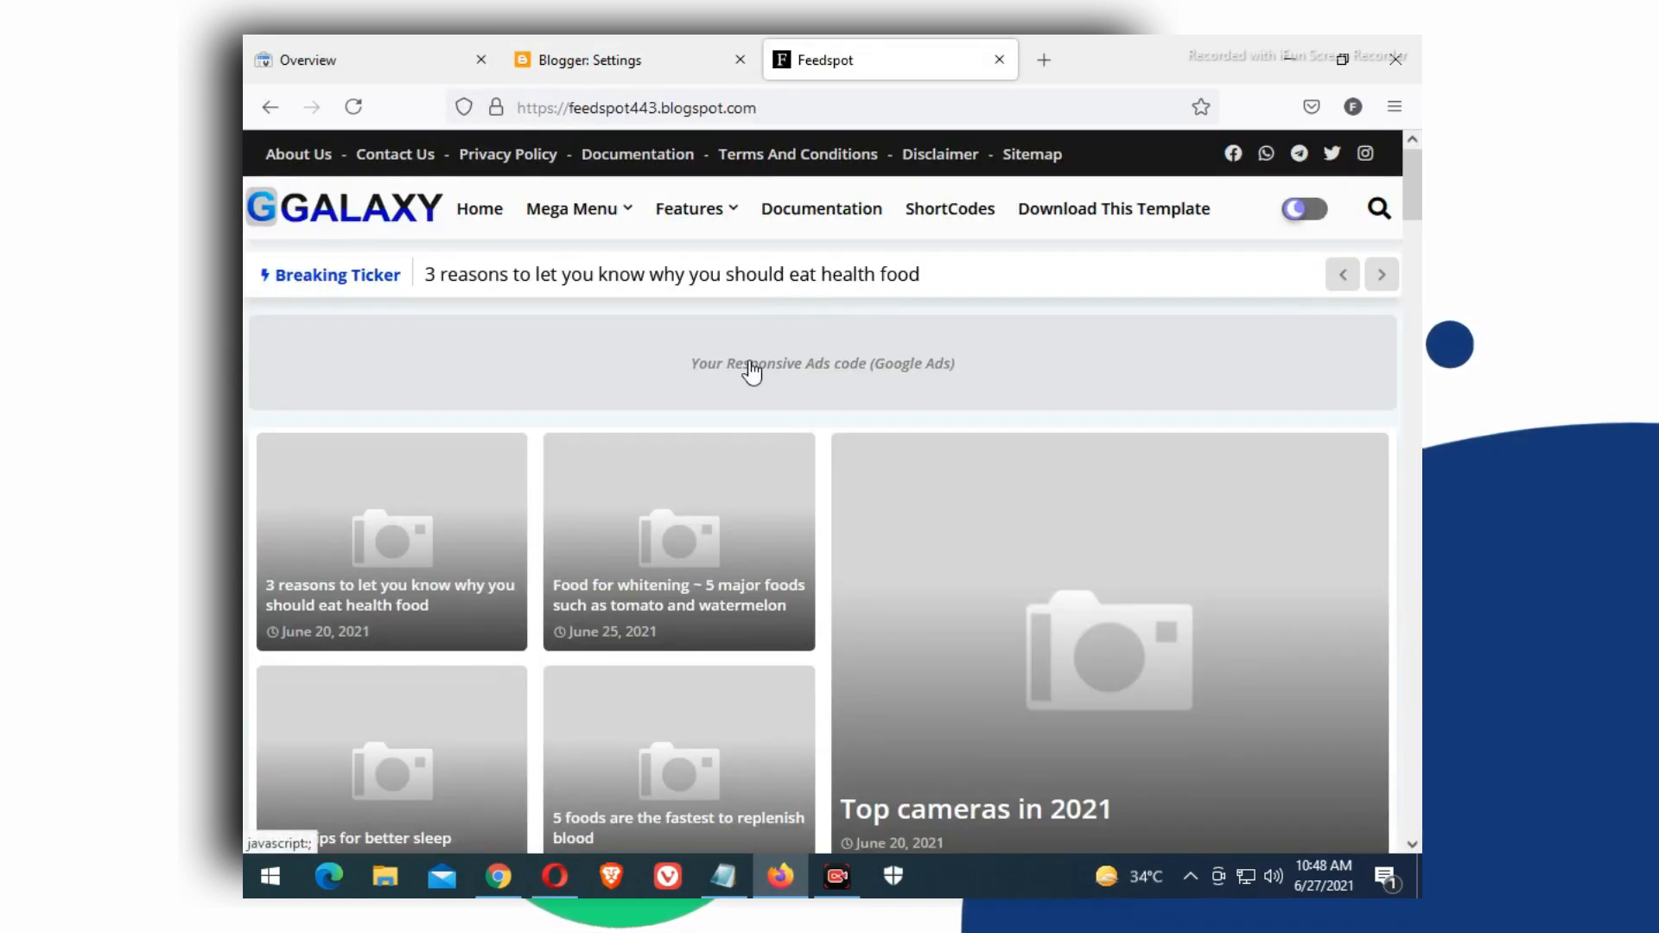
scroll(752, 369, down, 3)
scroll(751, 370, up, 3)
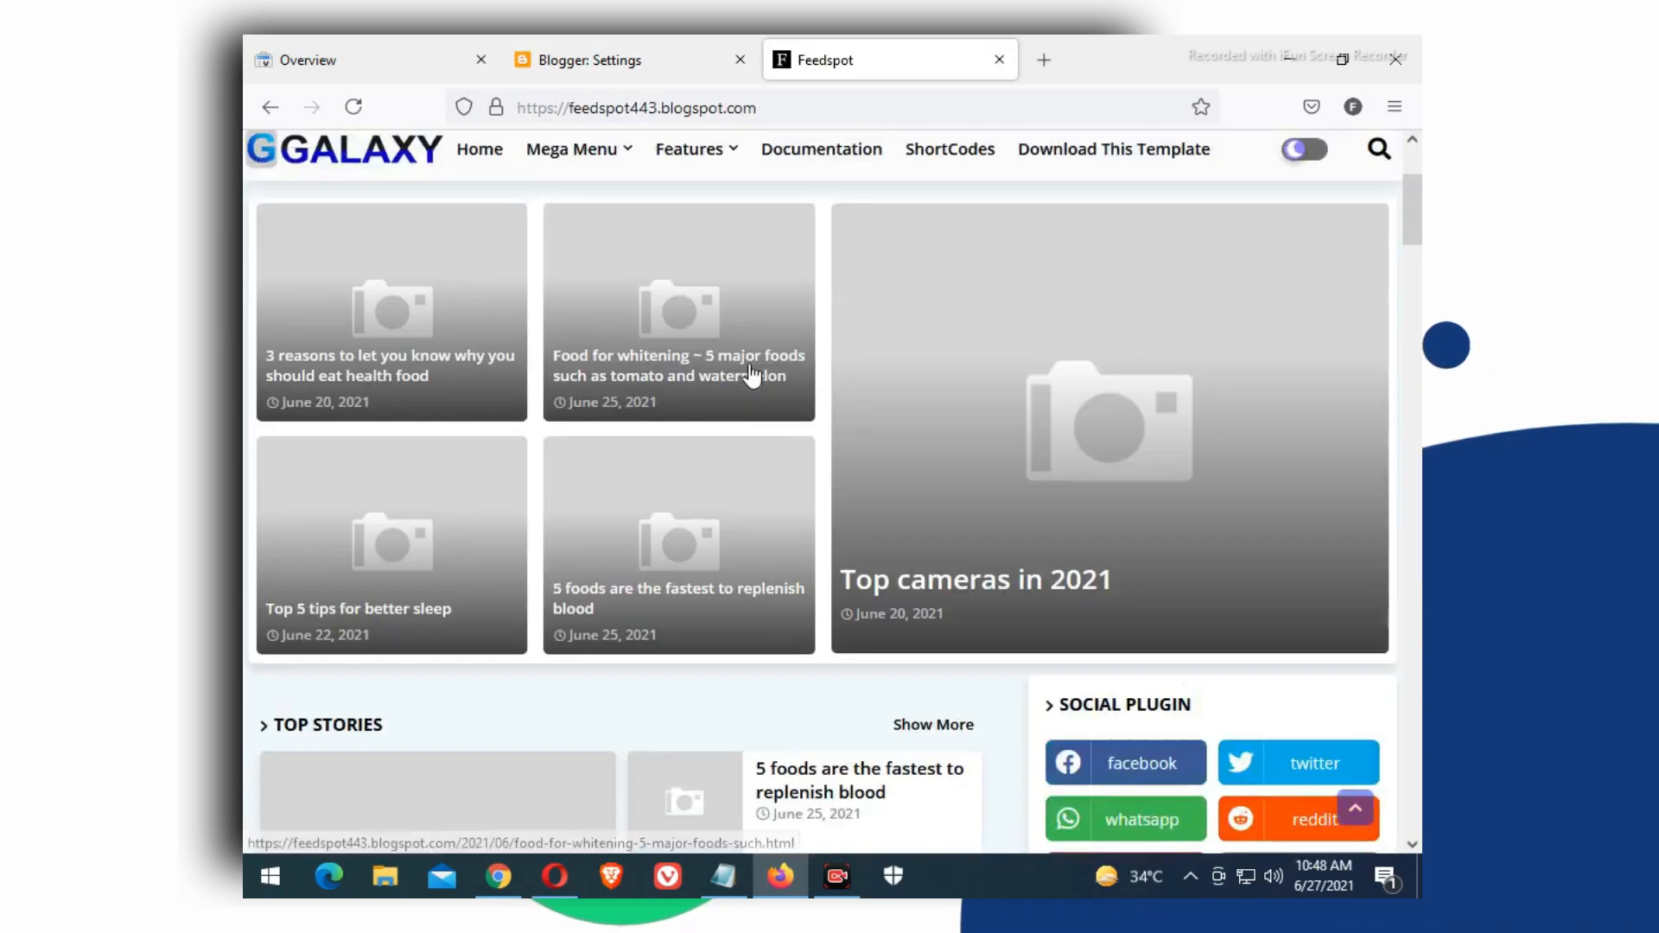
click(643, 109)
right_click(646, 109)
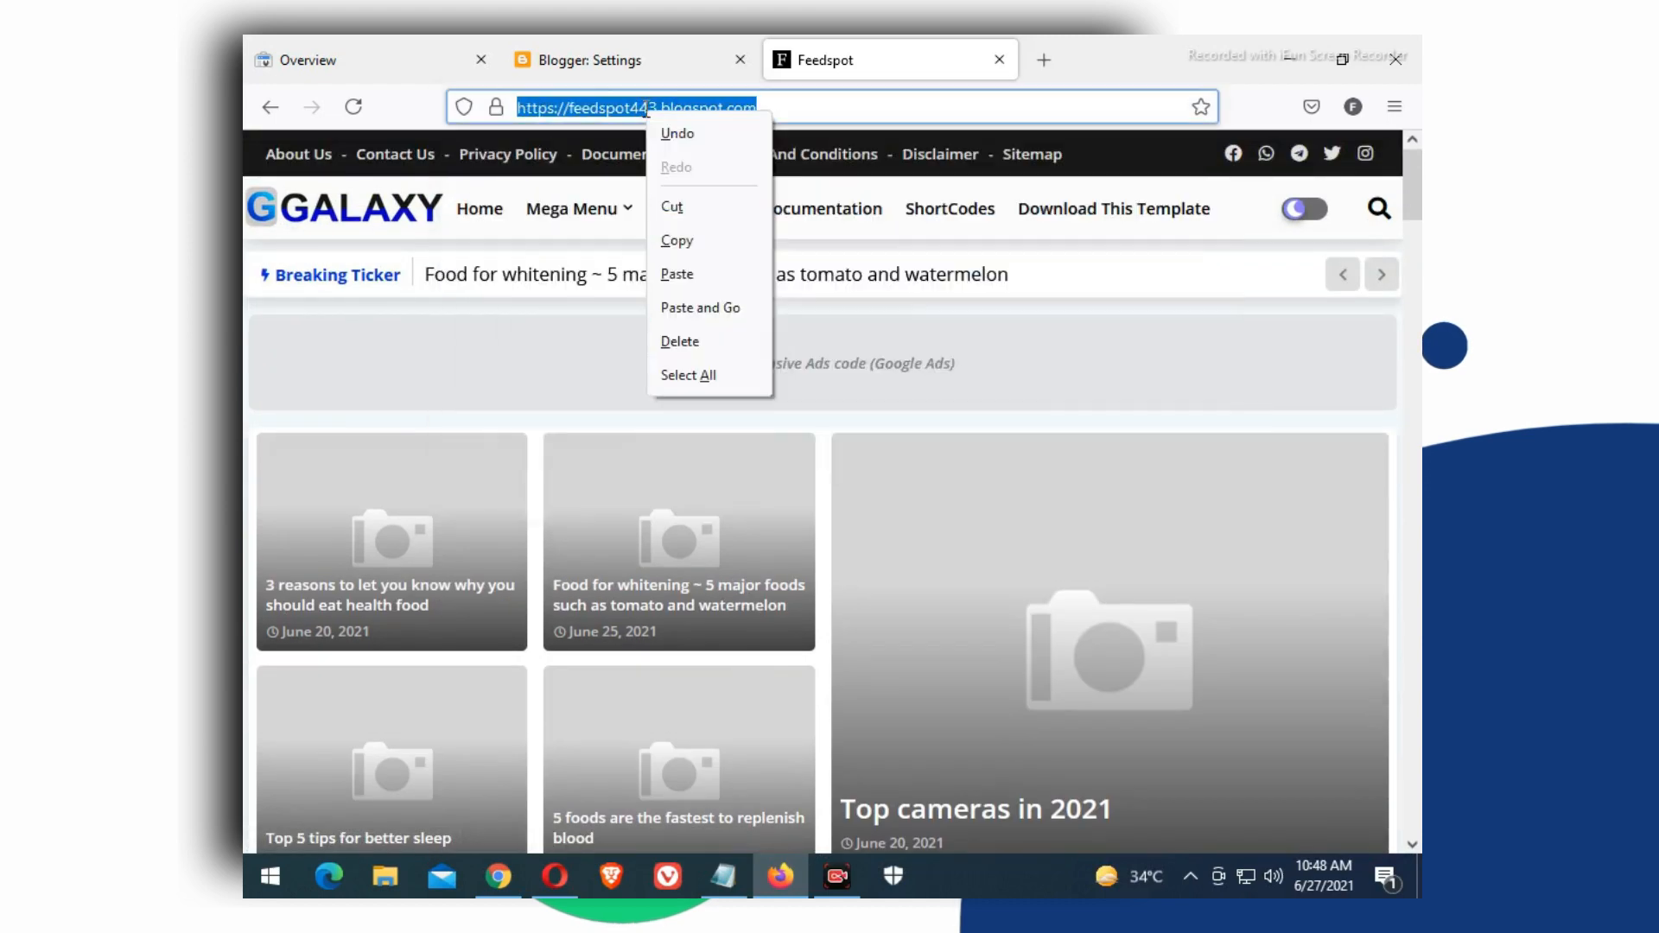
click(684, 242)
click(663, 53)
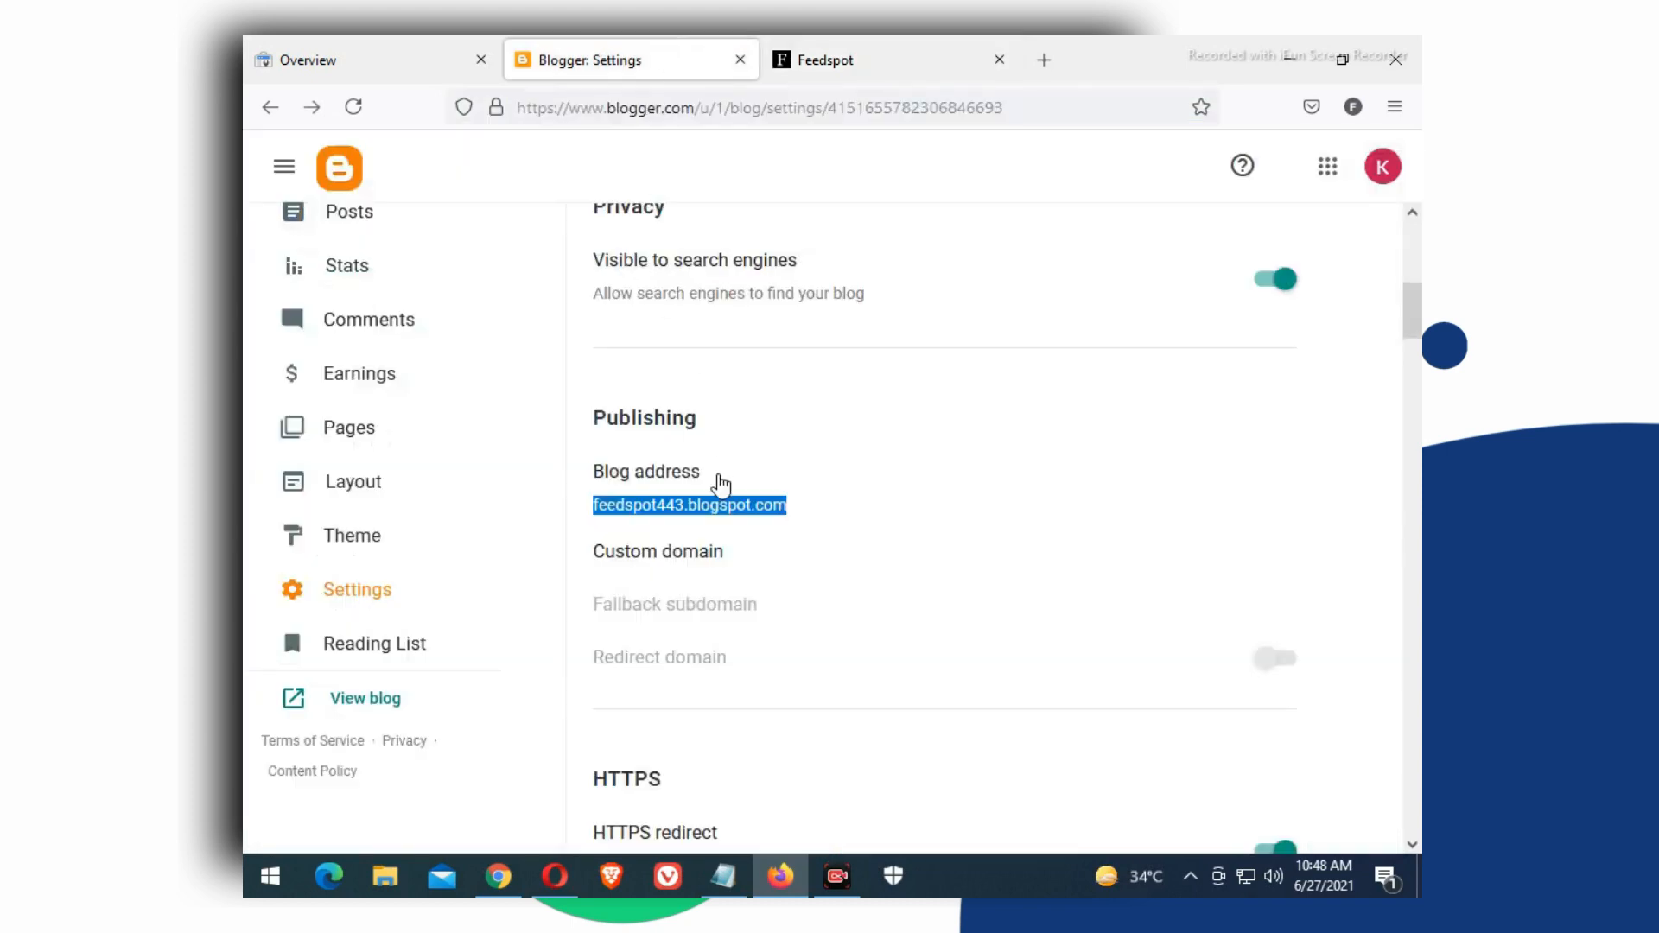
scroll(821, 602, down, 20)
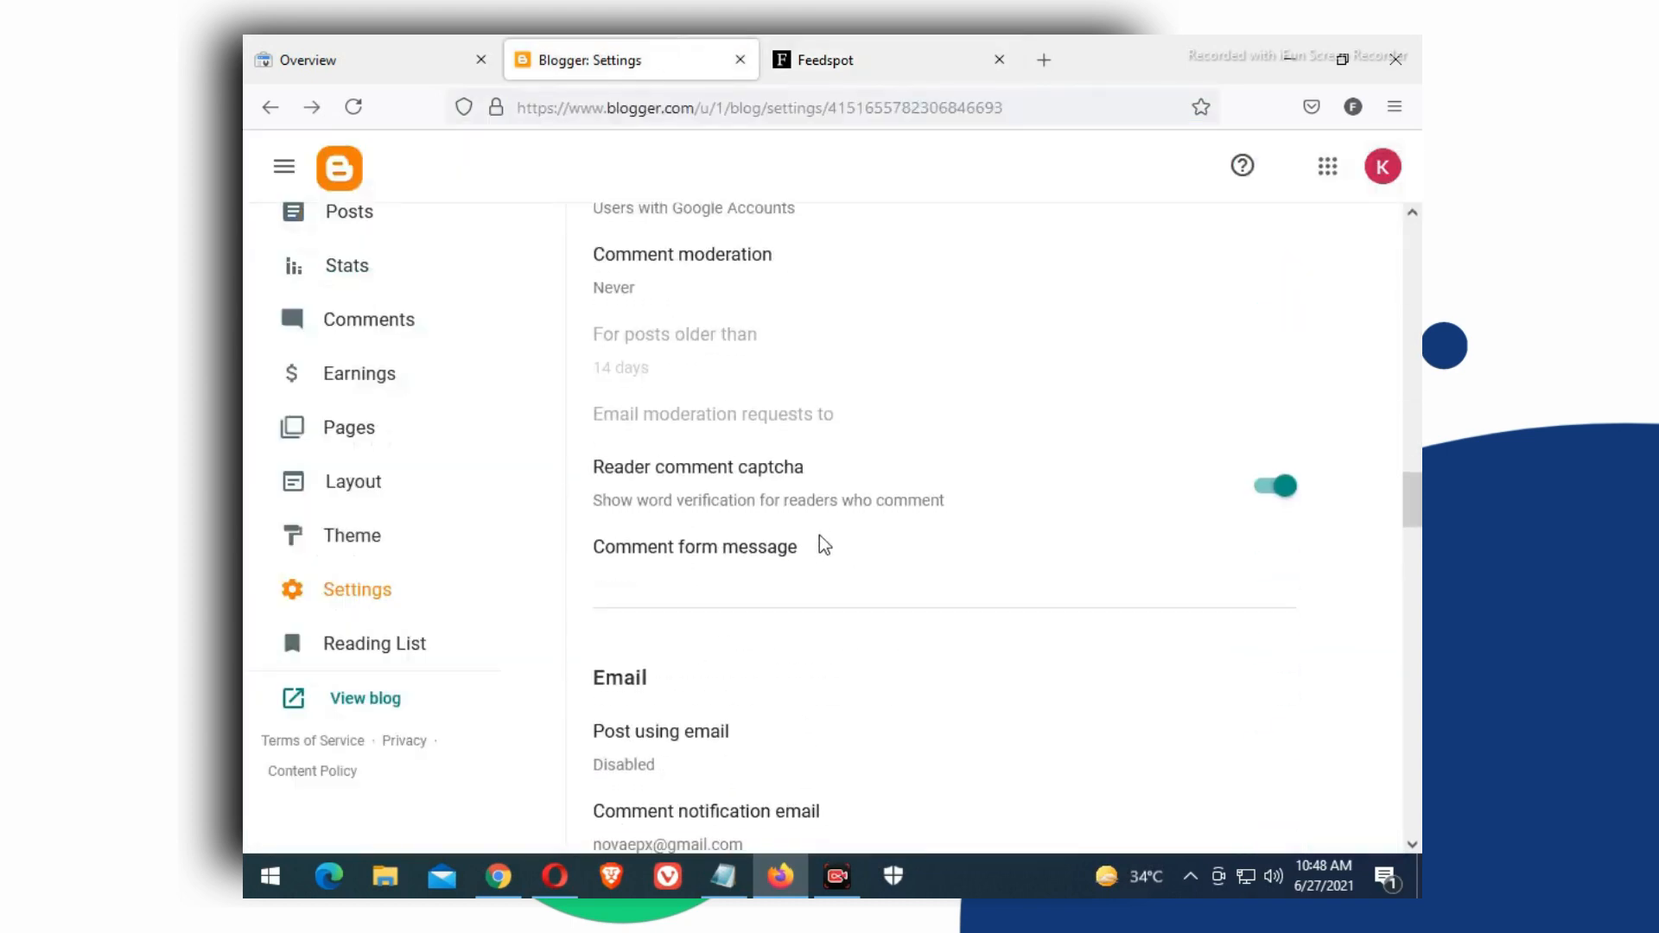
scroll(819, 536, down, 12)
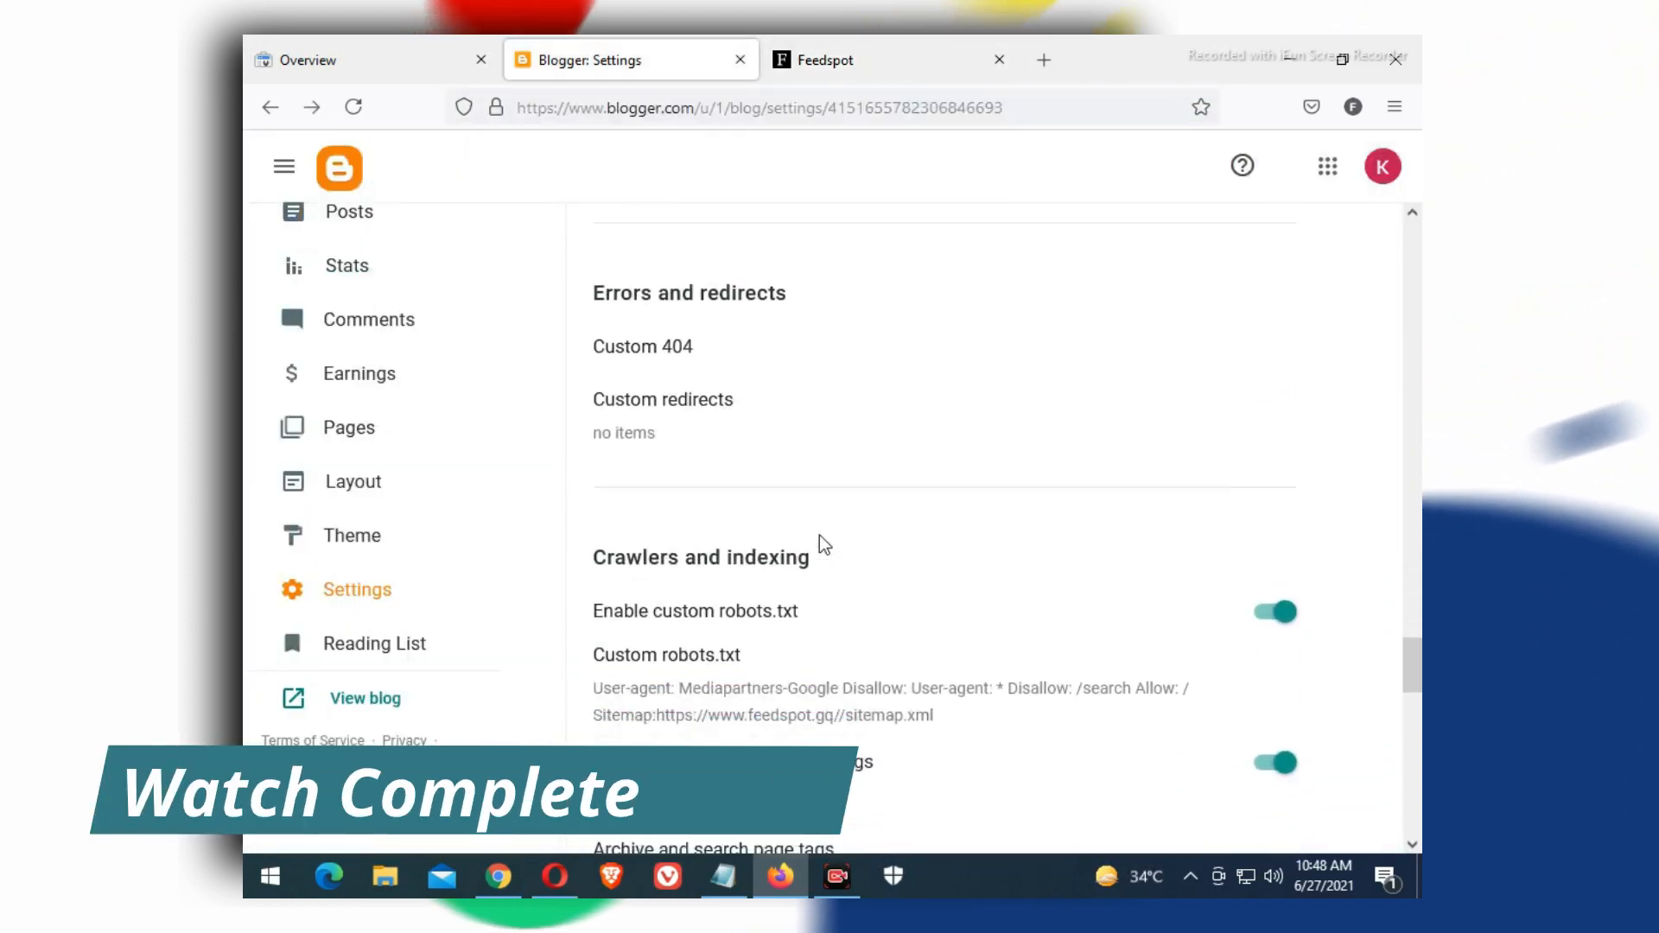
scroll(821, 544, down, 1)
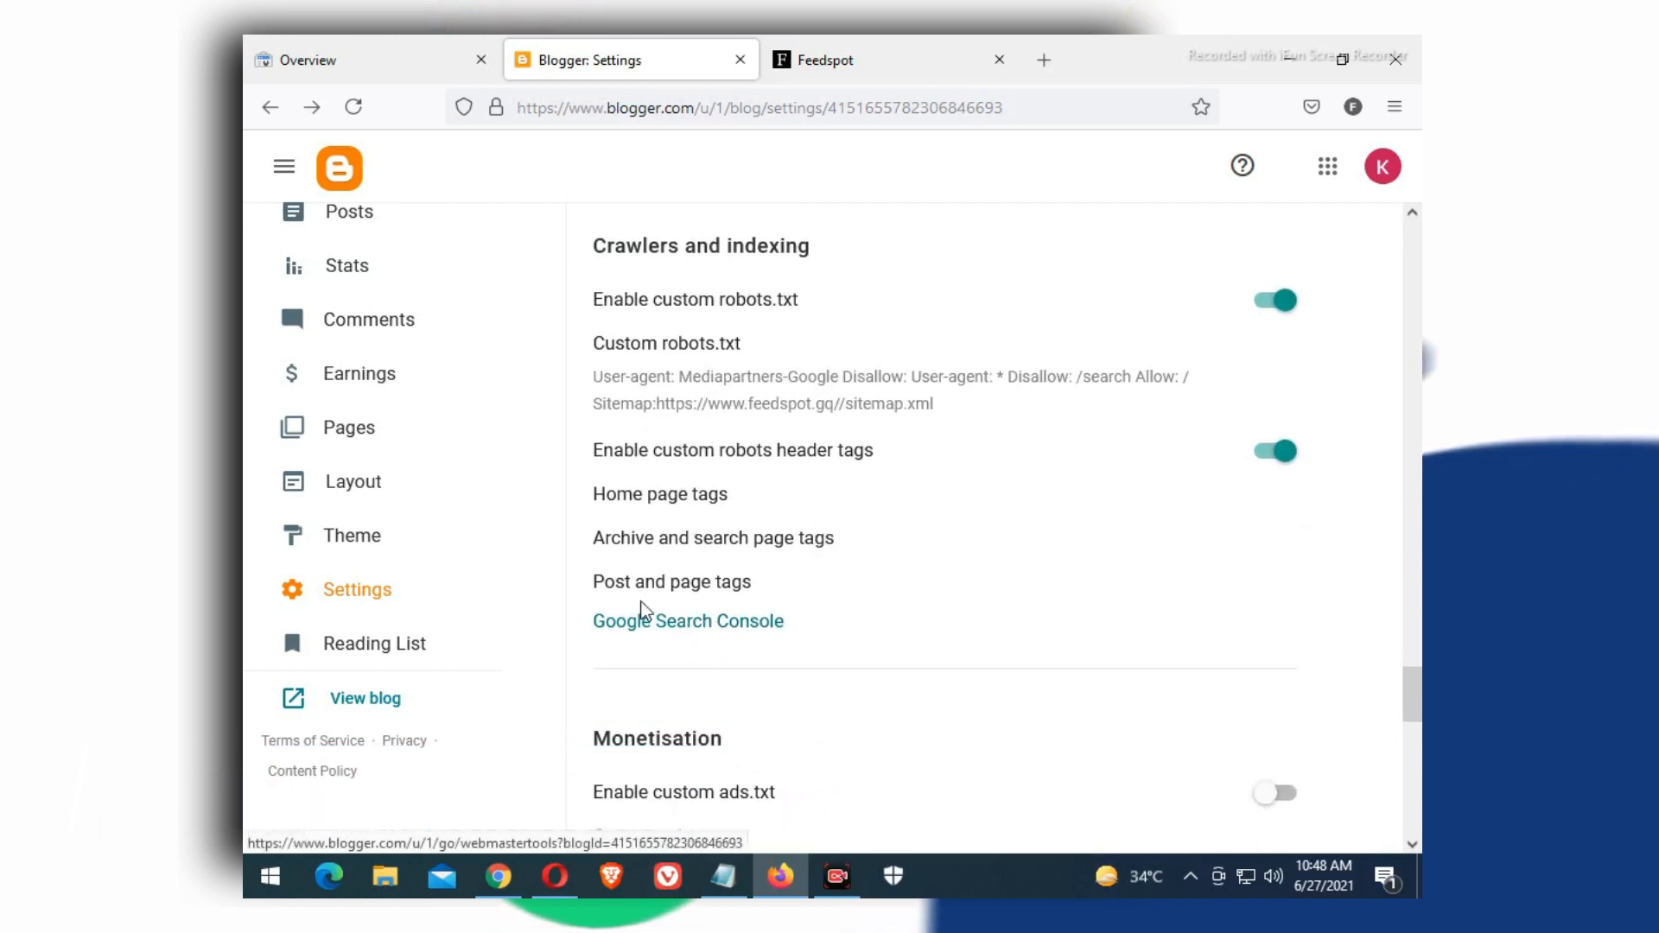
click(648, 402)
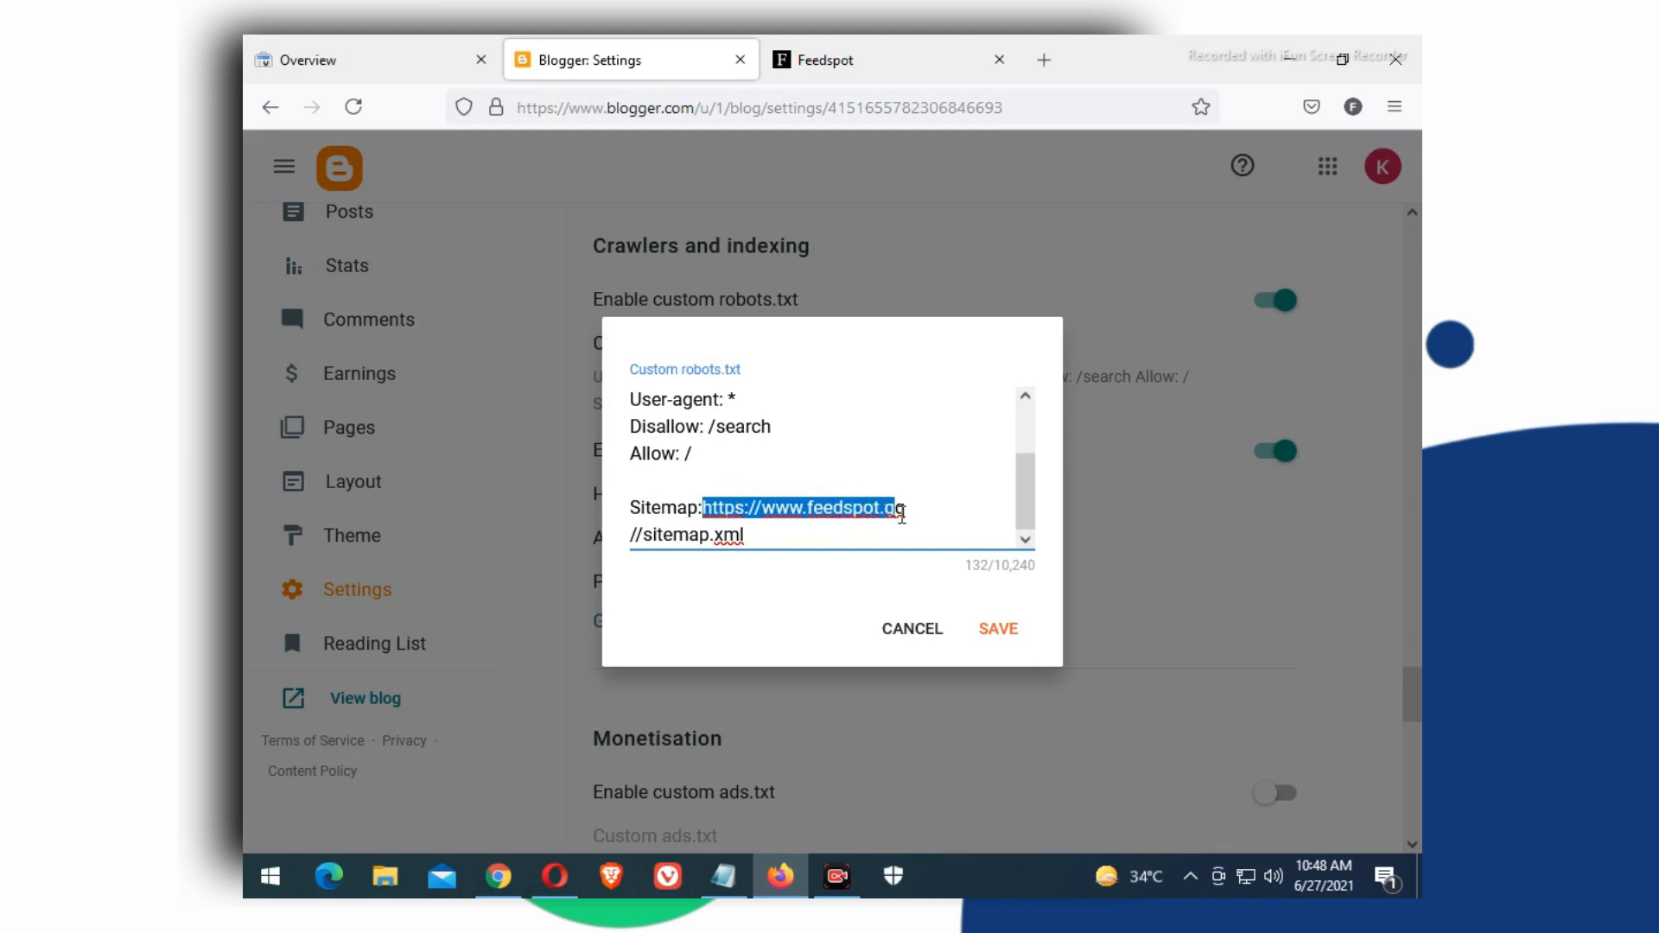
right_click(904, 515)
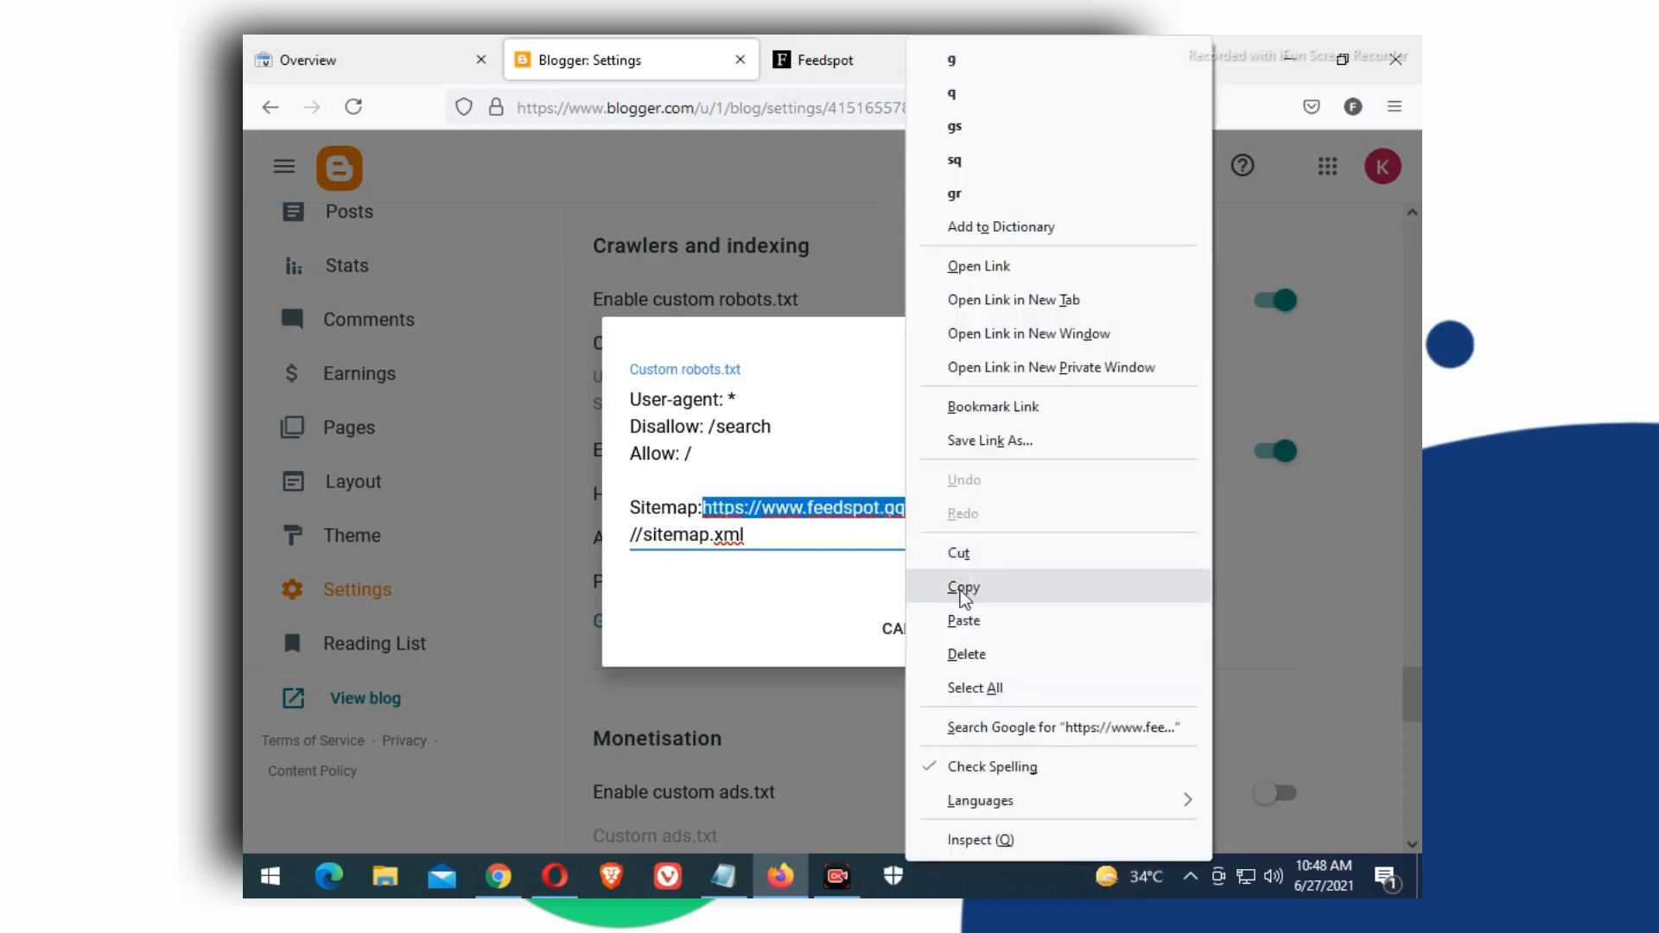
click(963, 620)
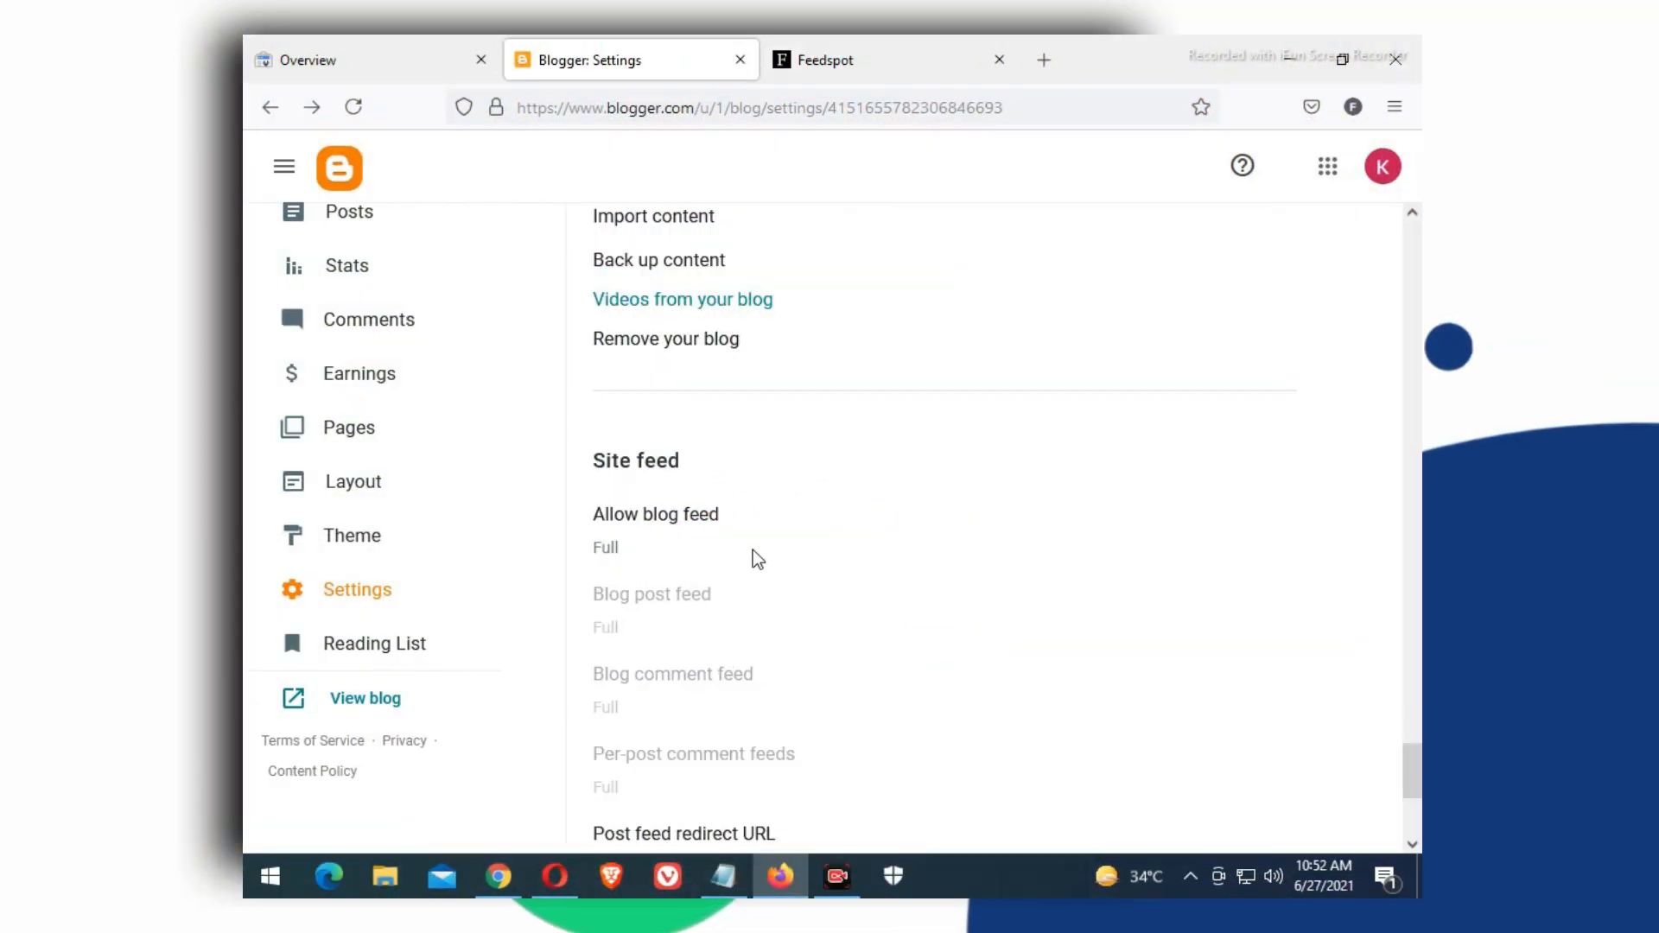
scroll(755, 556, up, 3)
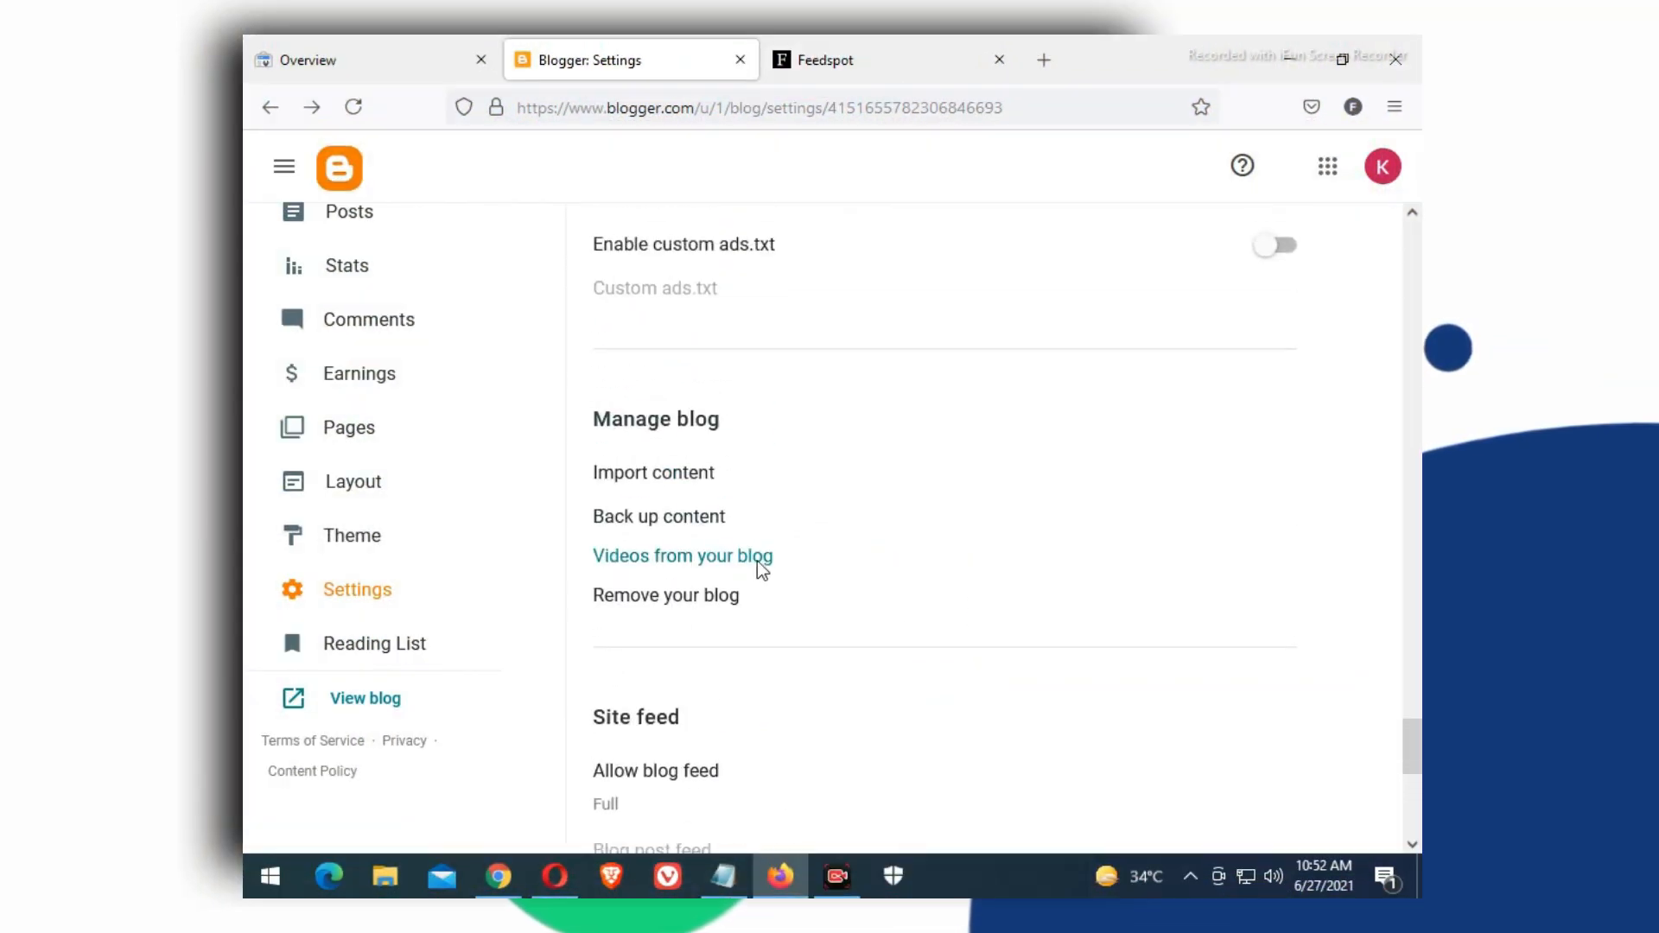
scroll(757, 563, down, 5)
scroll(758, 579, down, 2)
scroll(759, 579, up, 10)
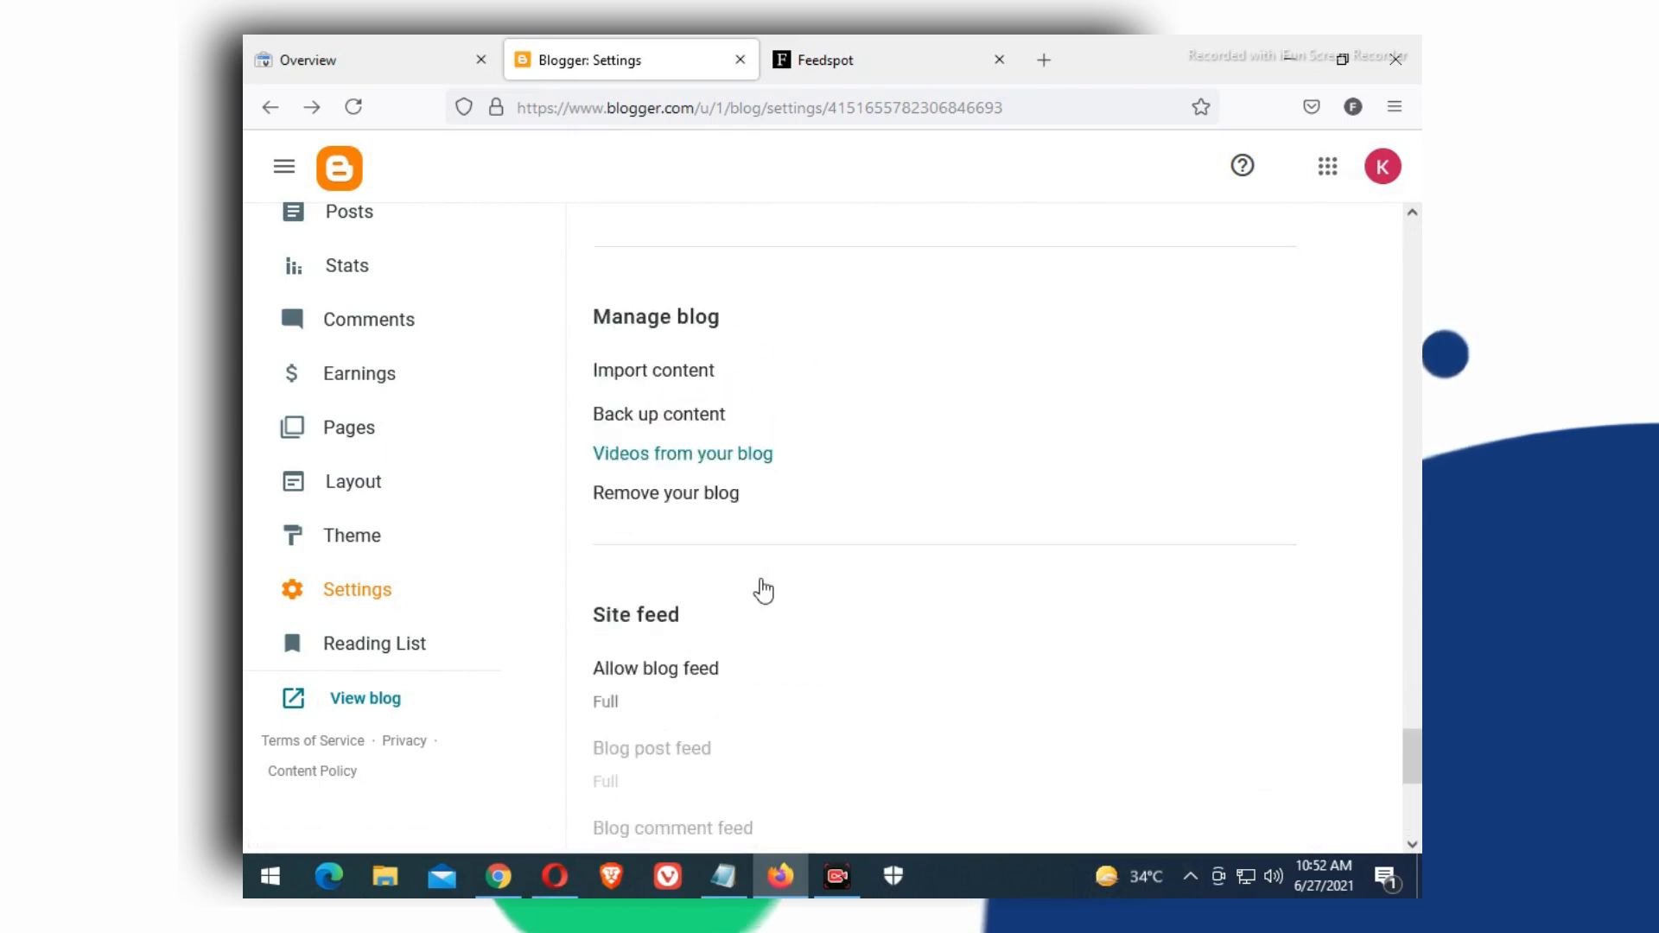
scroll(757, 579, up, 5)
click(359, 62)
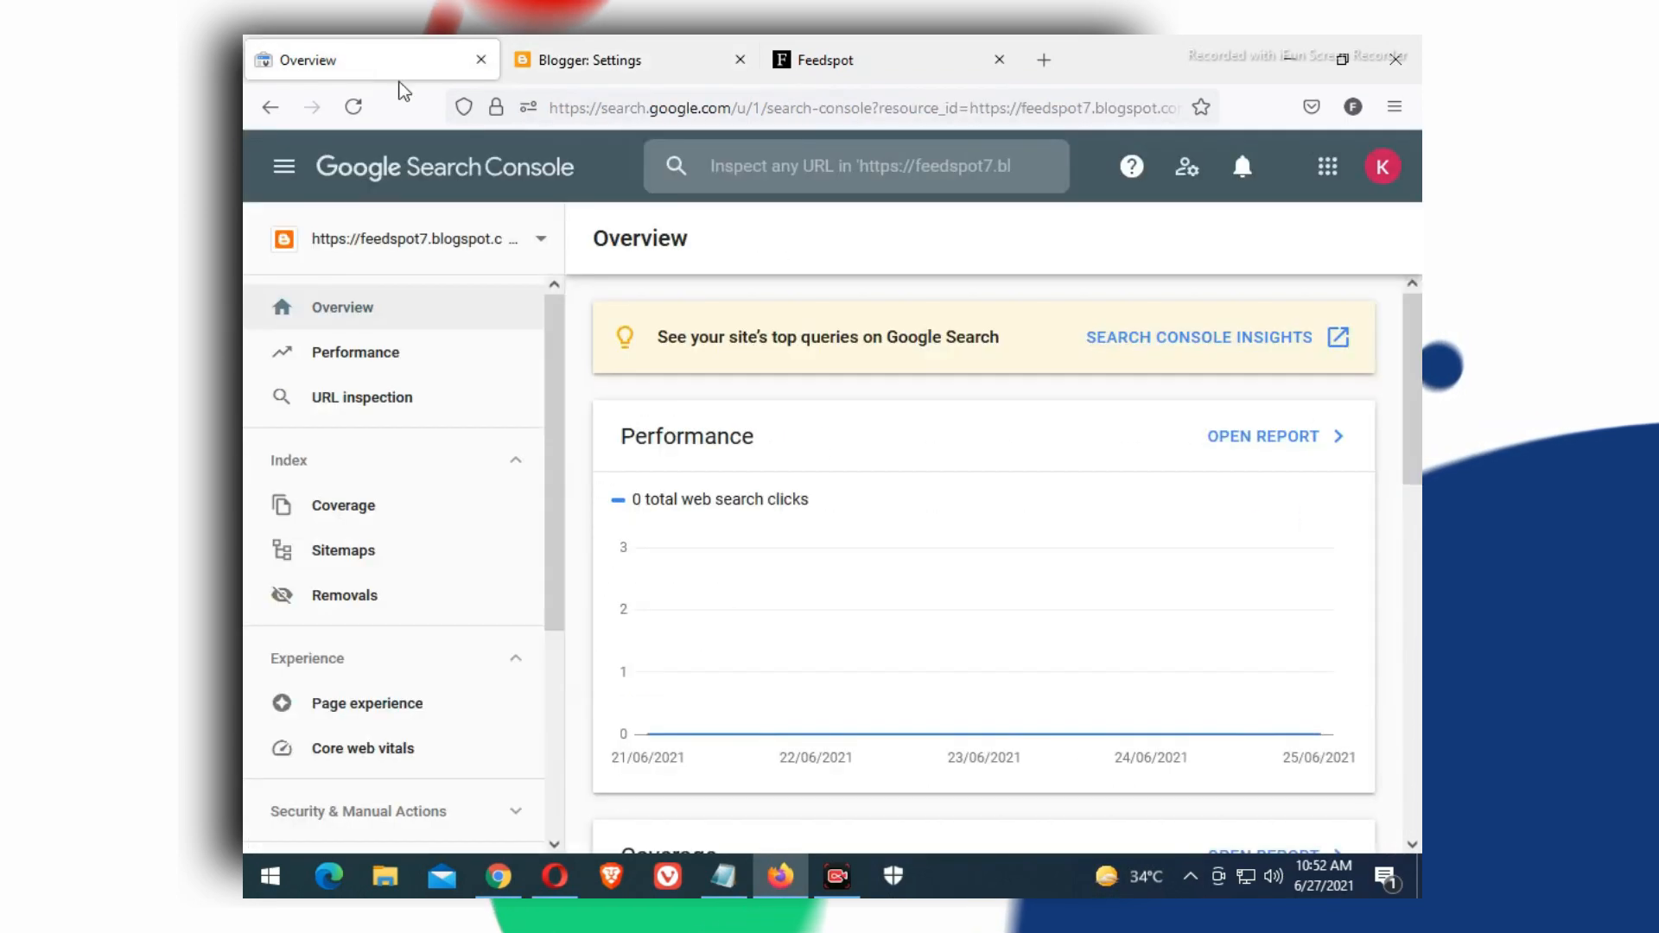
click(623, 60)
Open Google Search Console from the blog's Crawlers and indexing settings and start adding a new property.
scroll(818, 463, down, 7)
scroll(816, 459, down, 4)
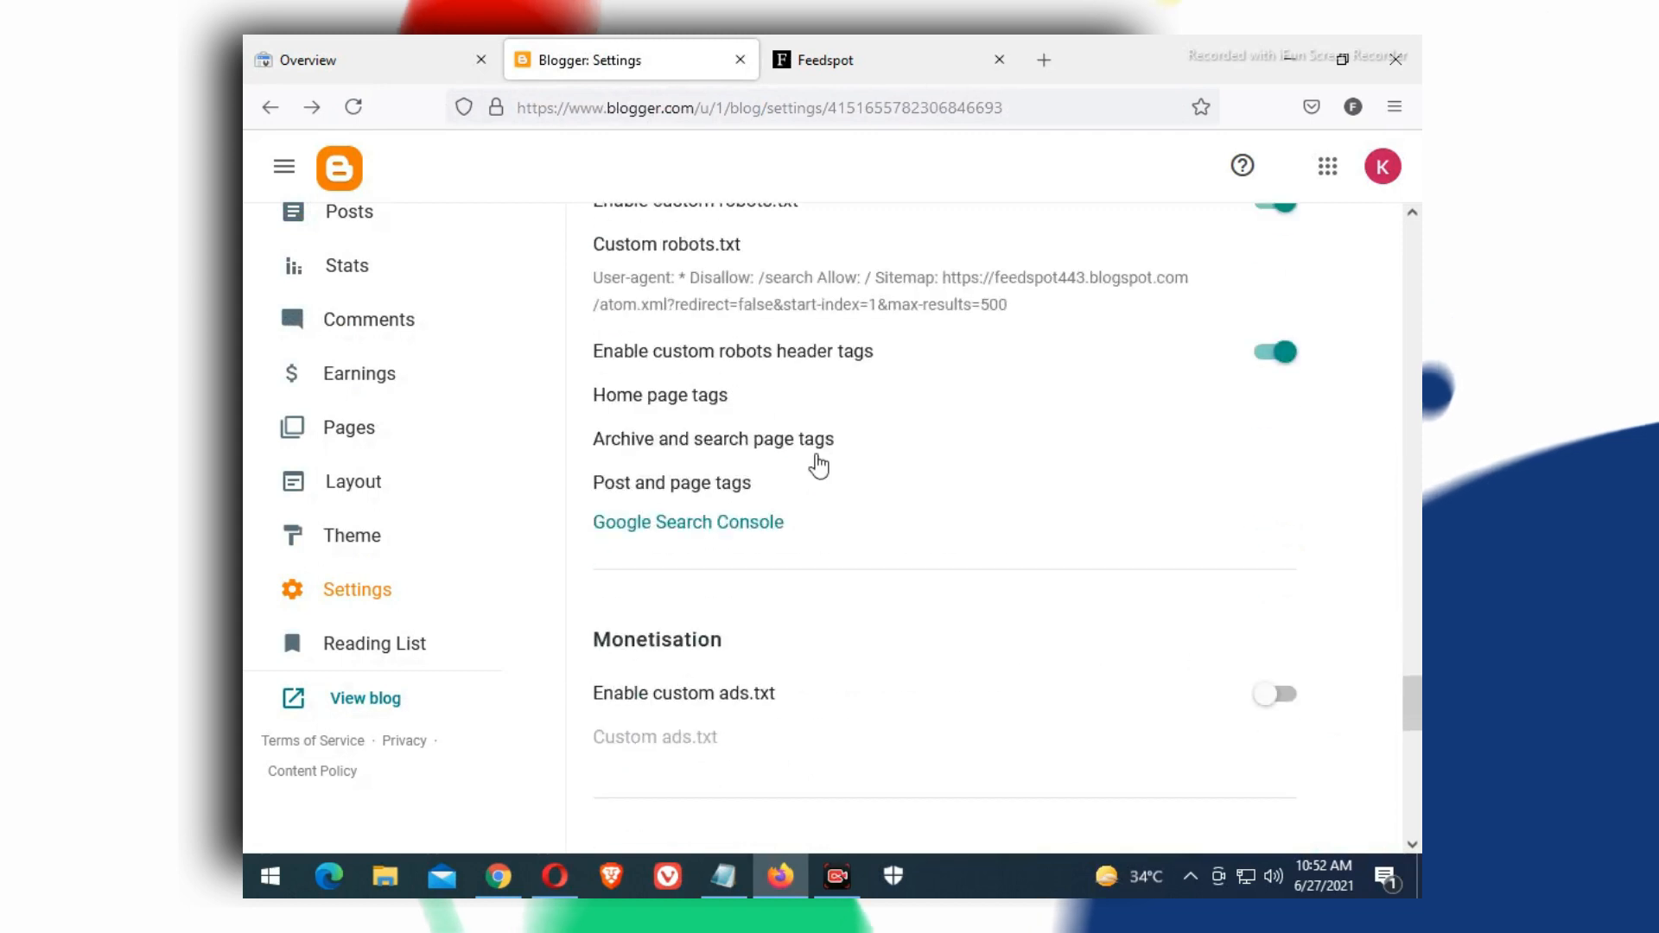
click(625, 529)
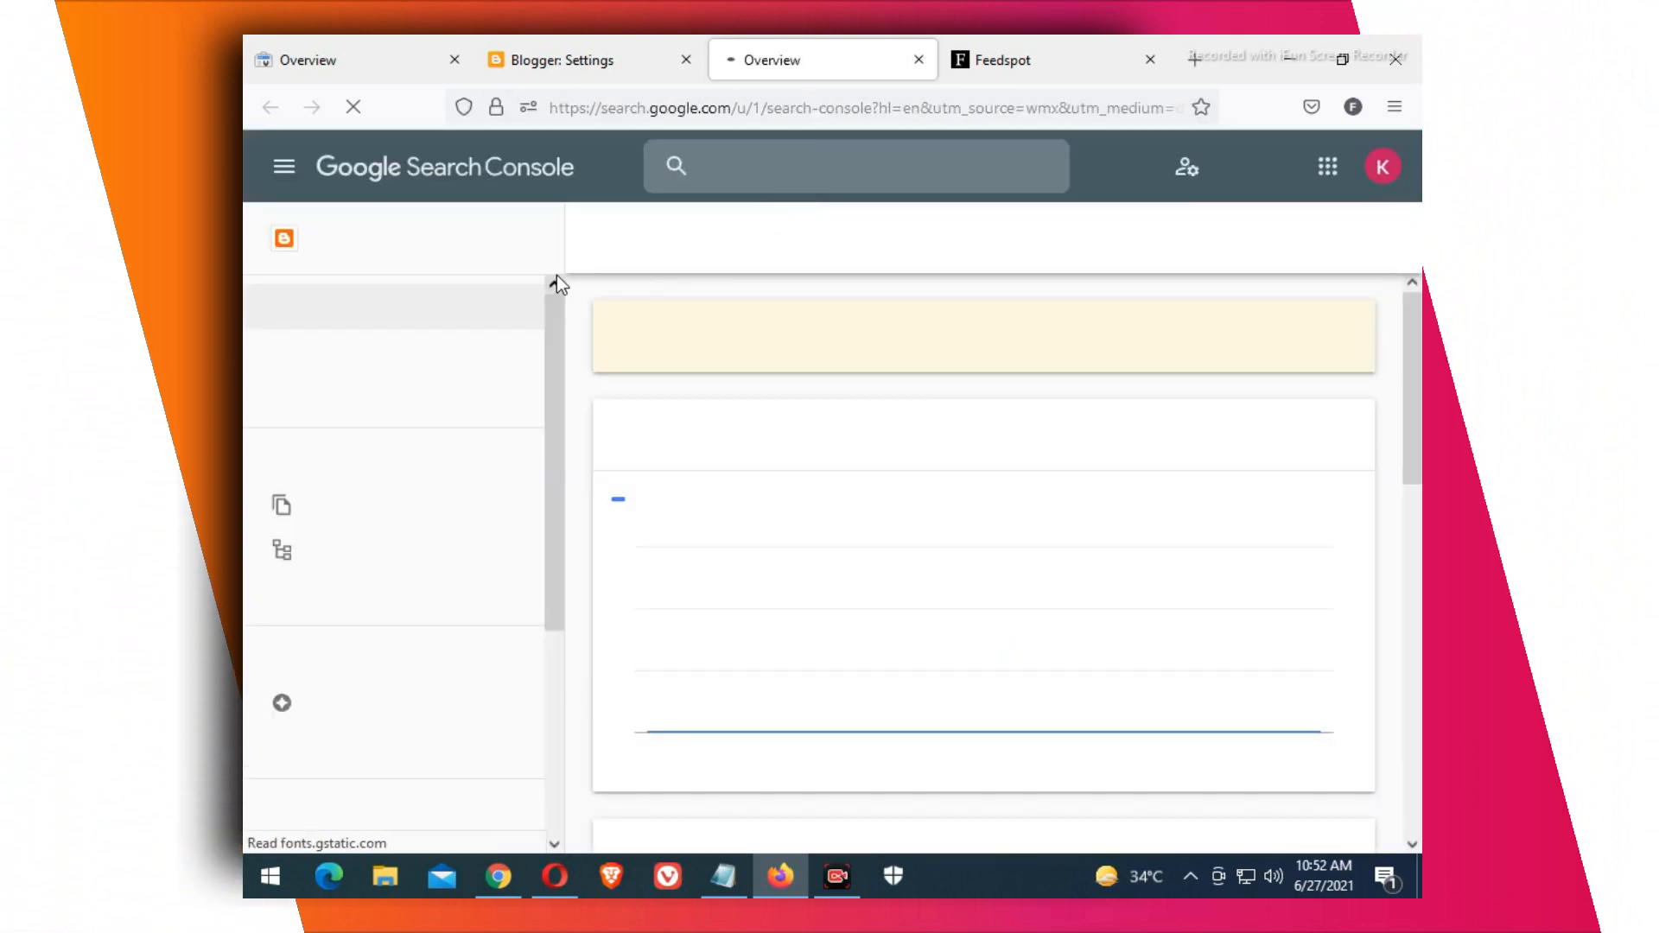
click(489, 243)
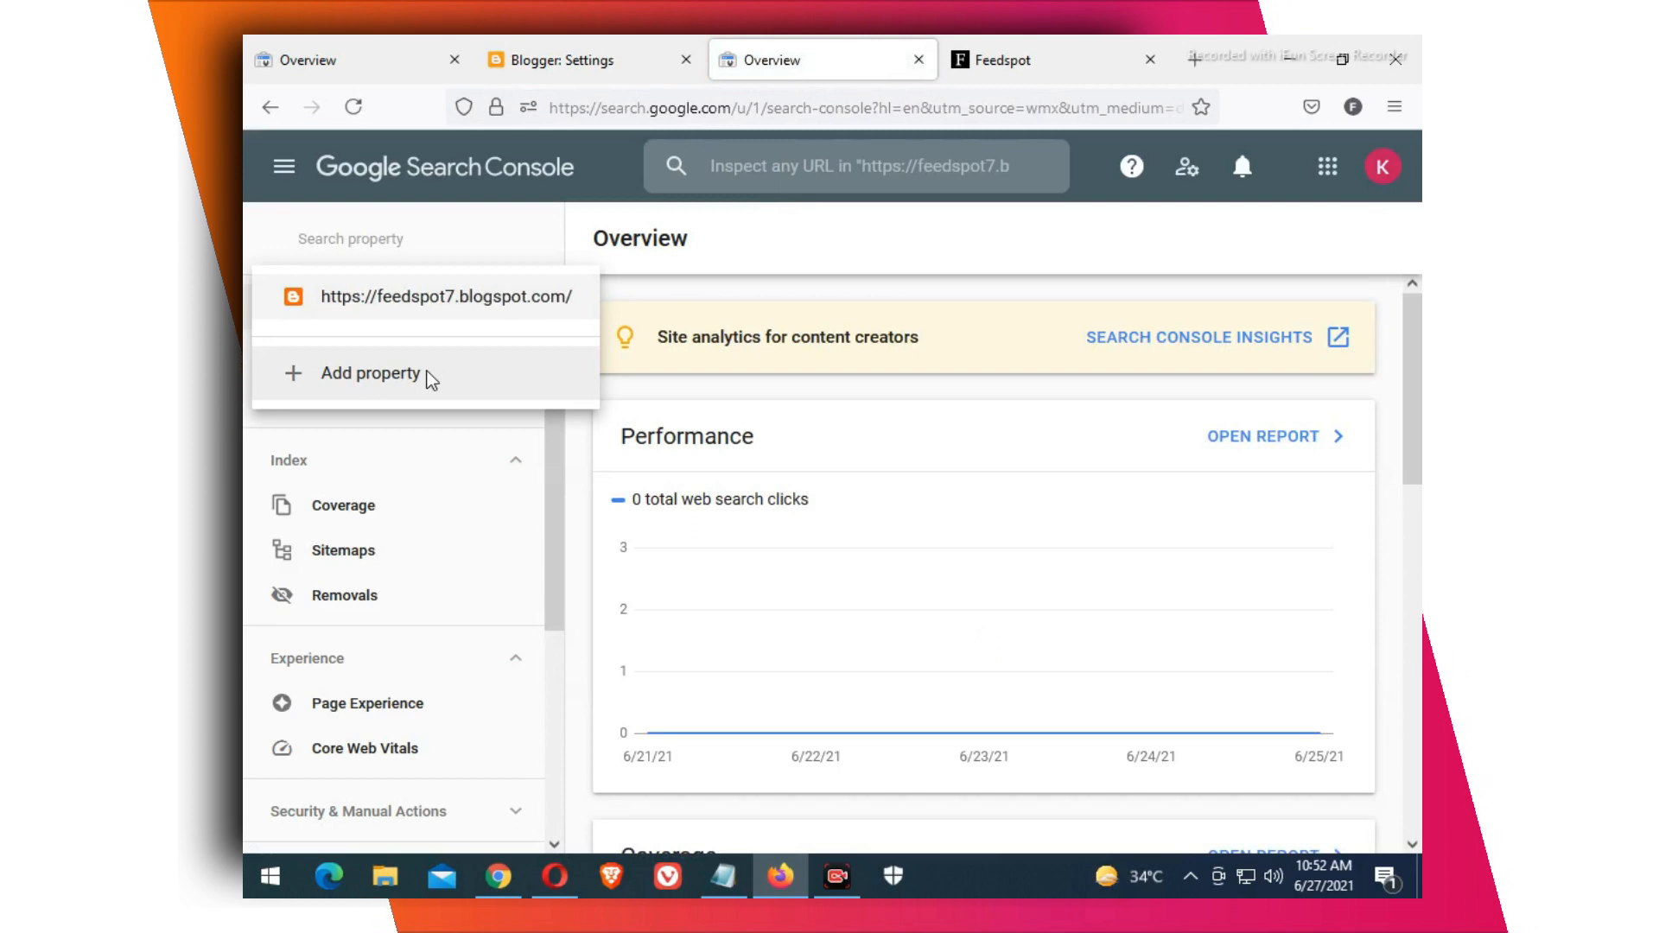
click(431, 376)
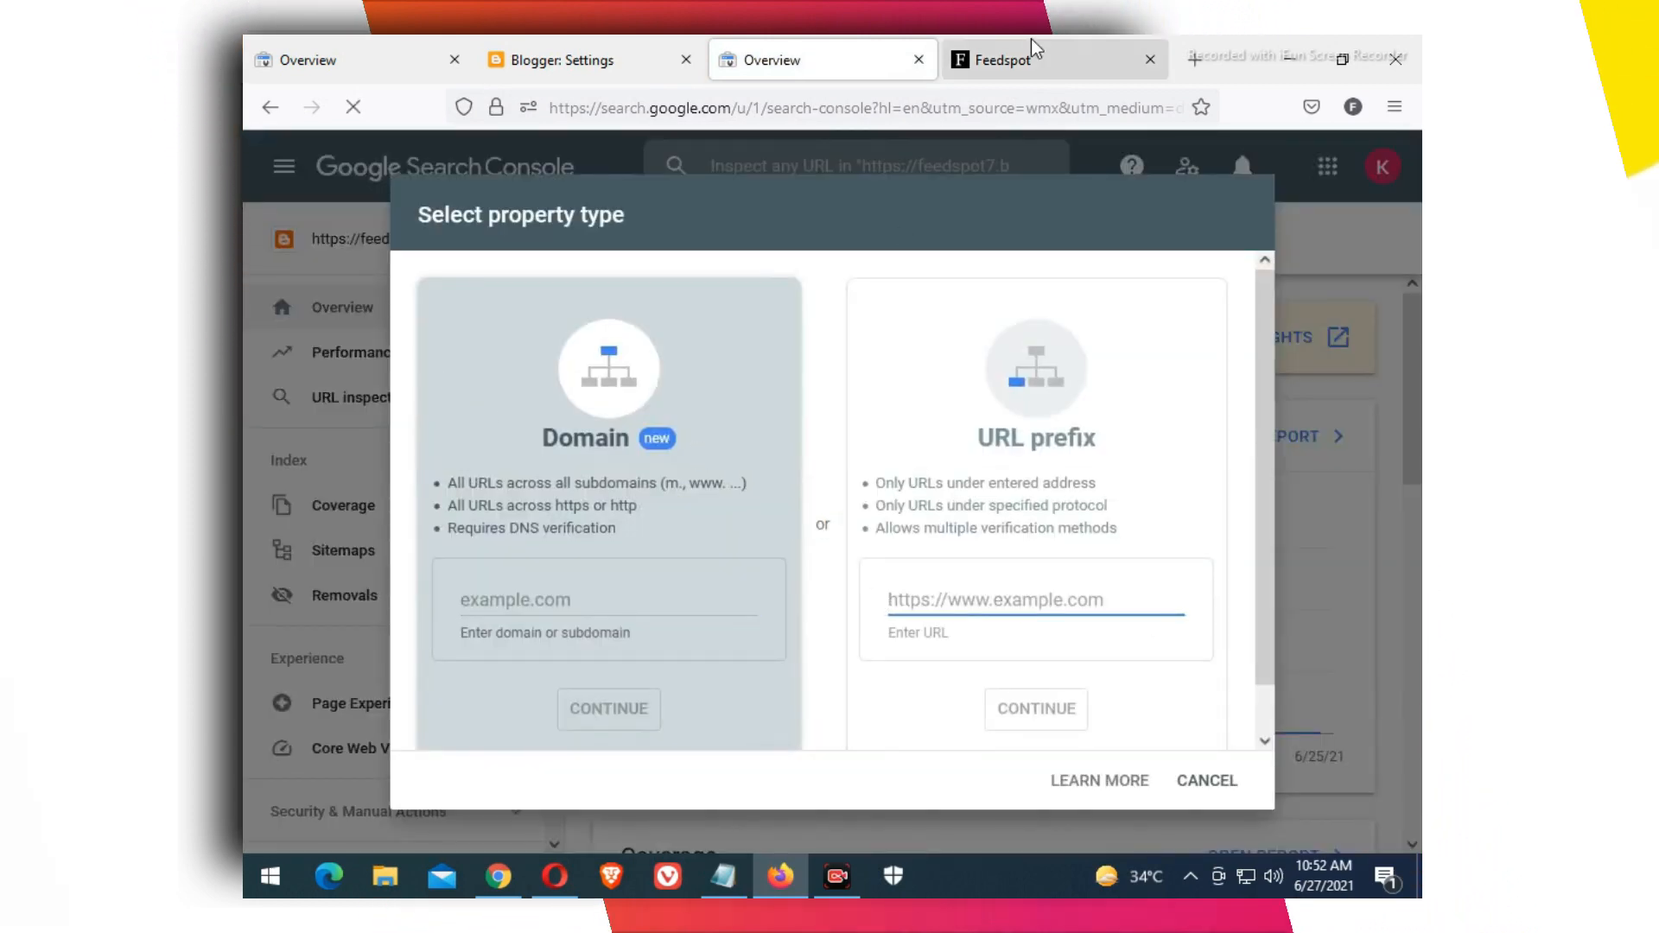
click(1029, 54)
double_click(742, 108)
triple_click(741, 108)
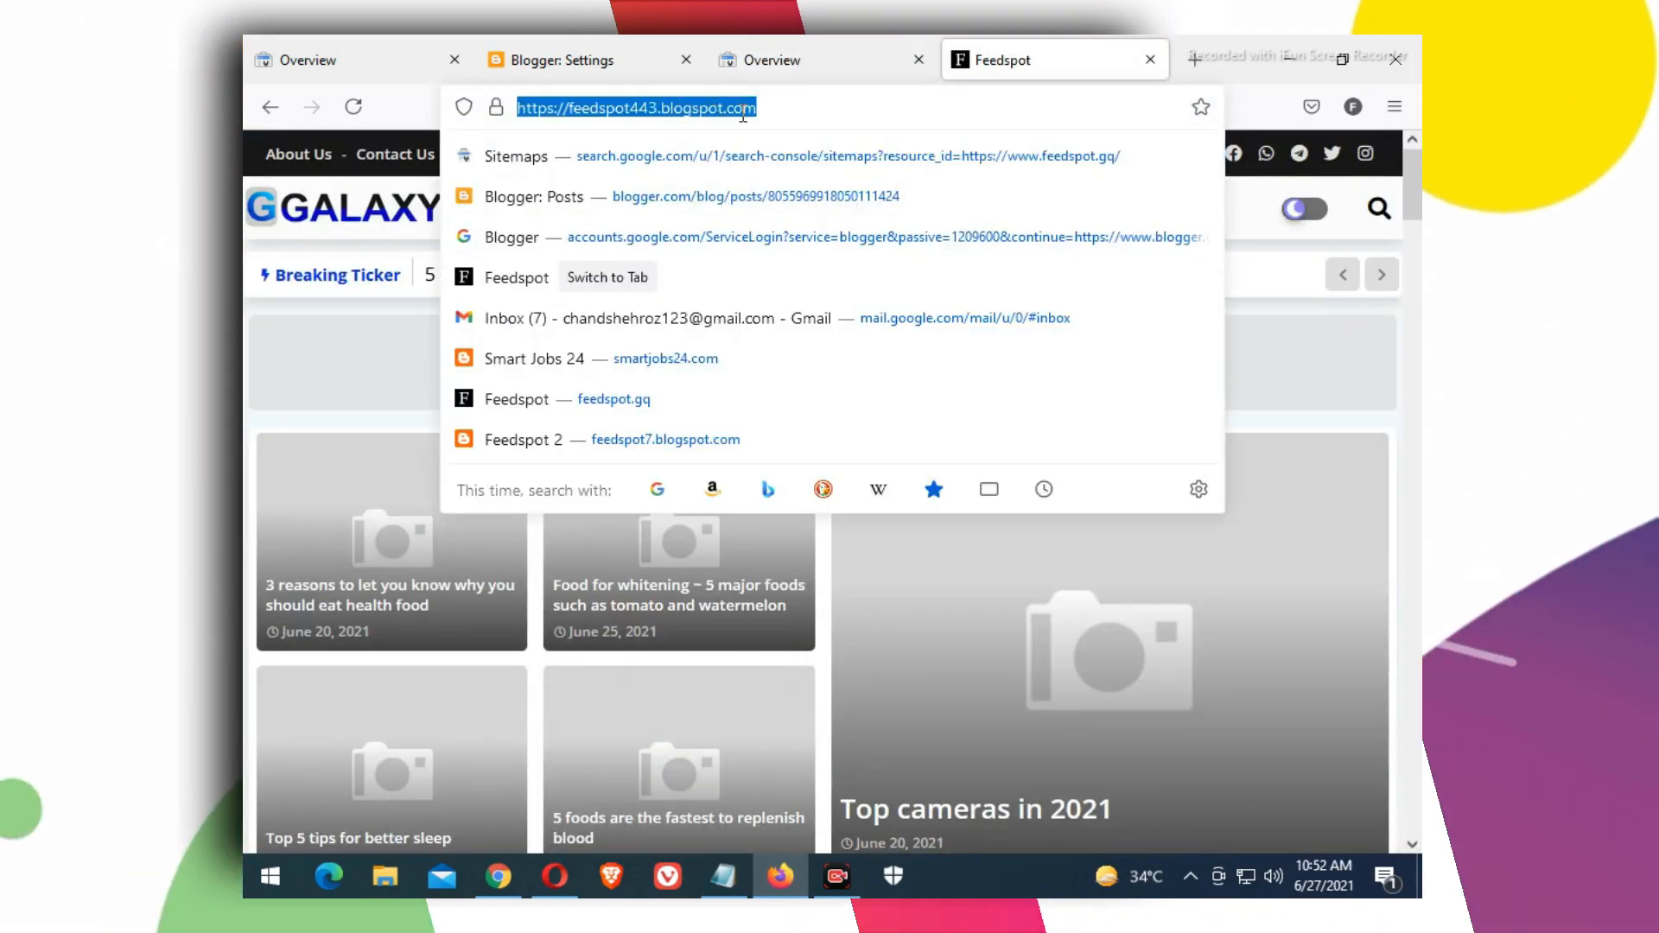
right_click(741, 111)
click(775, 230)
click(849, 62)
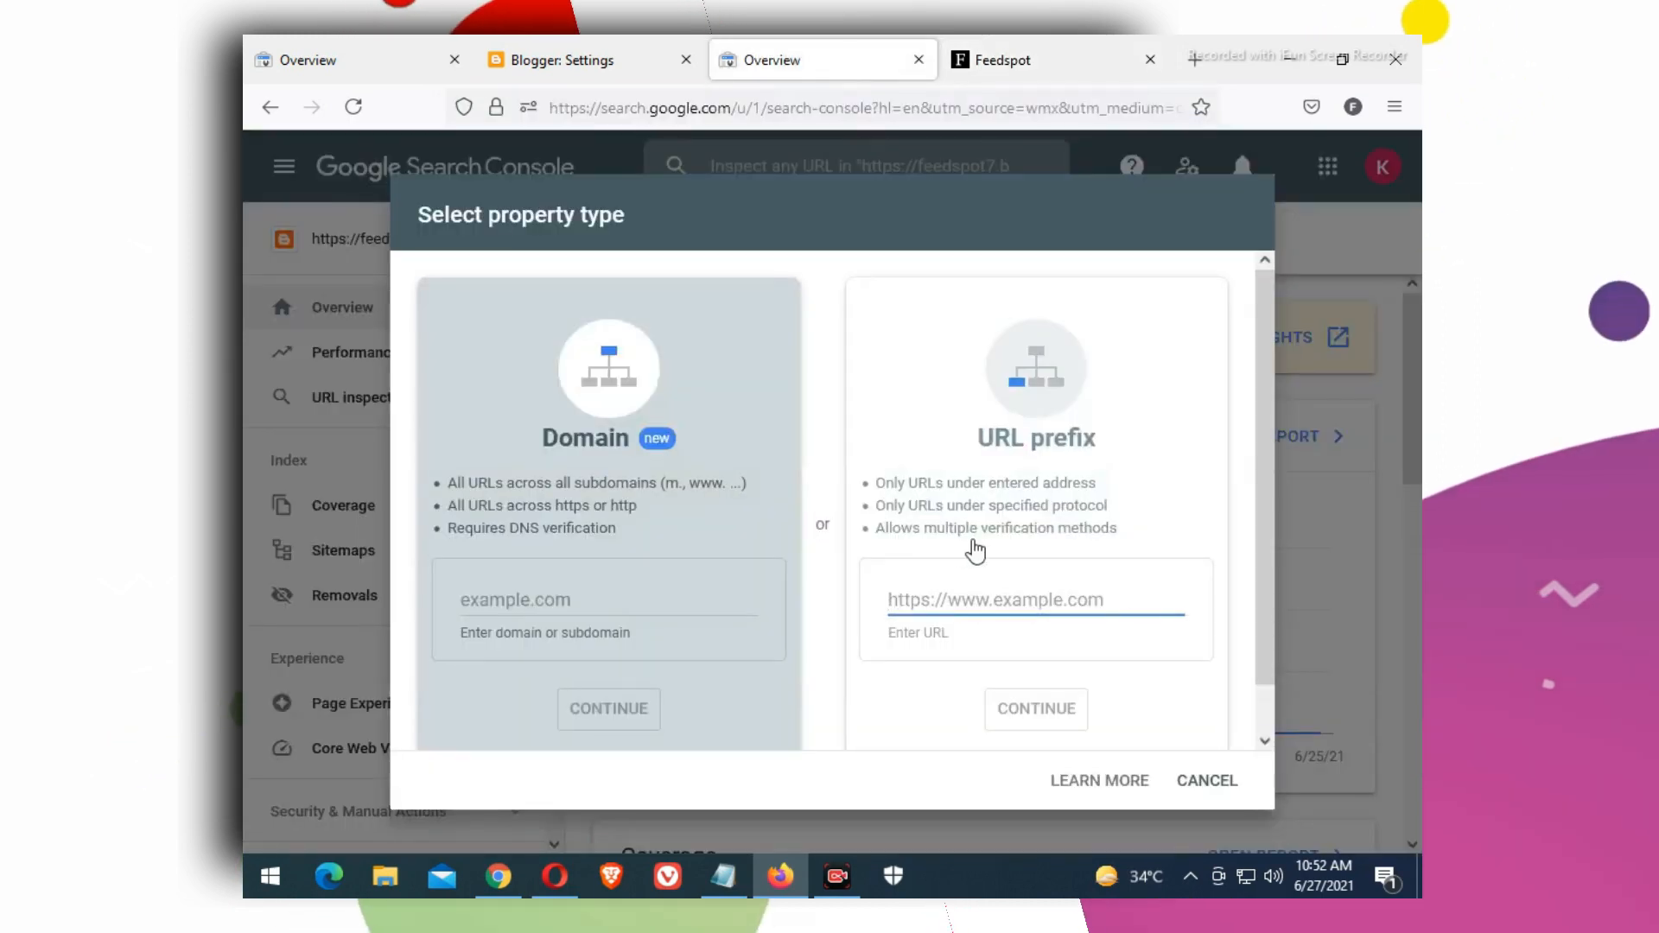
right_click(974, 588)
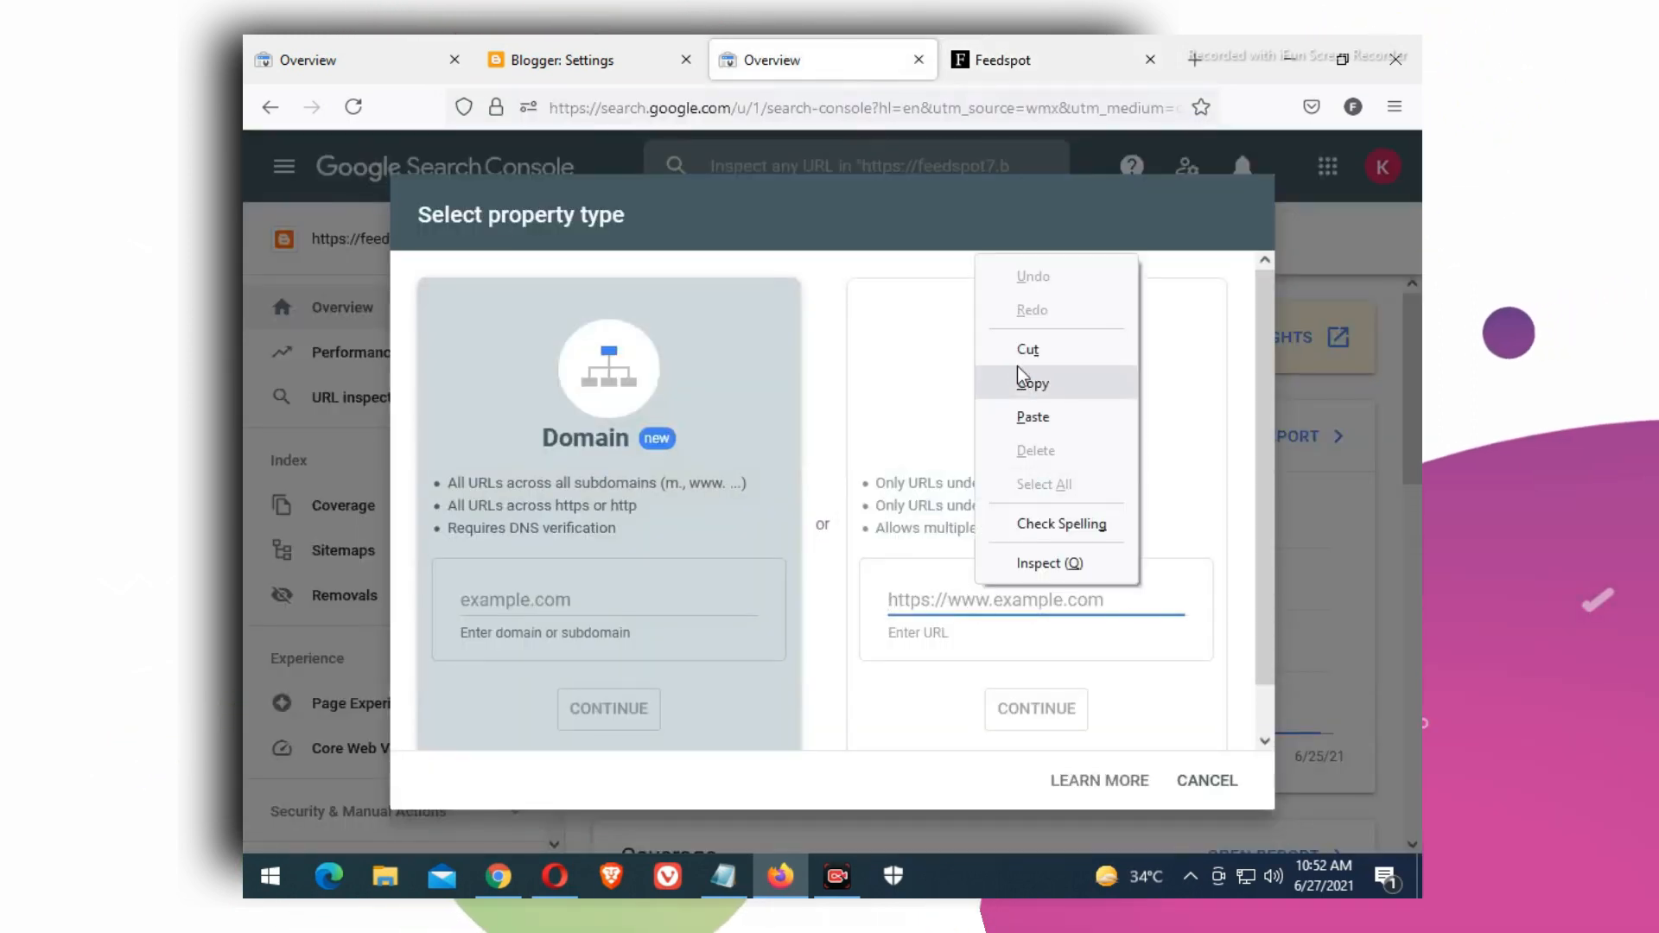
click(1025, 420)
click(1056, 720)
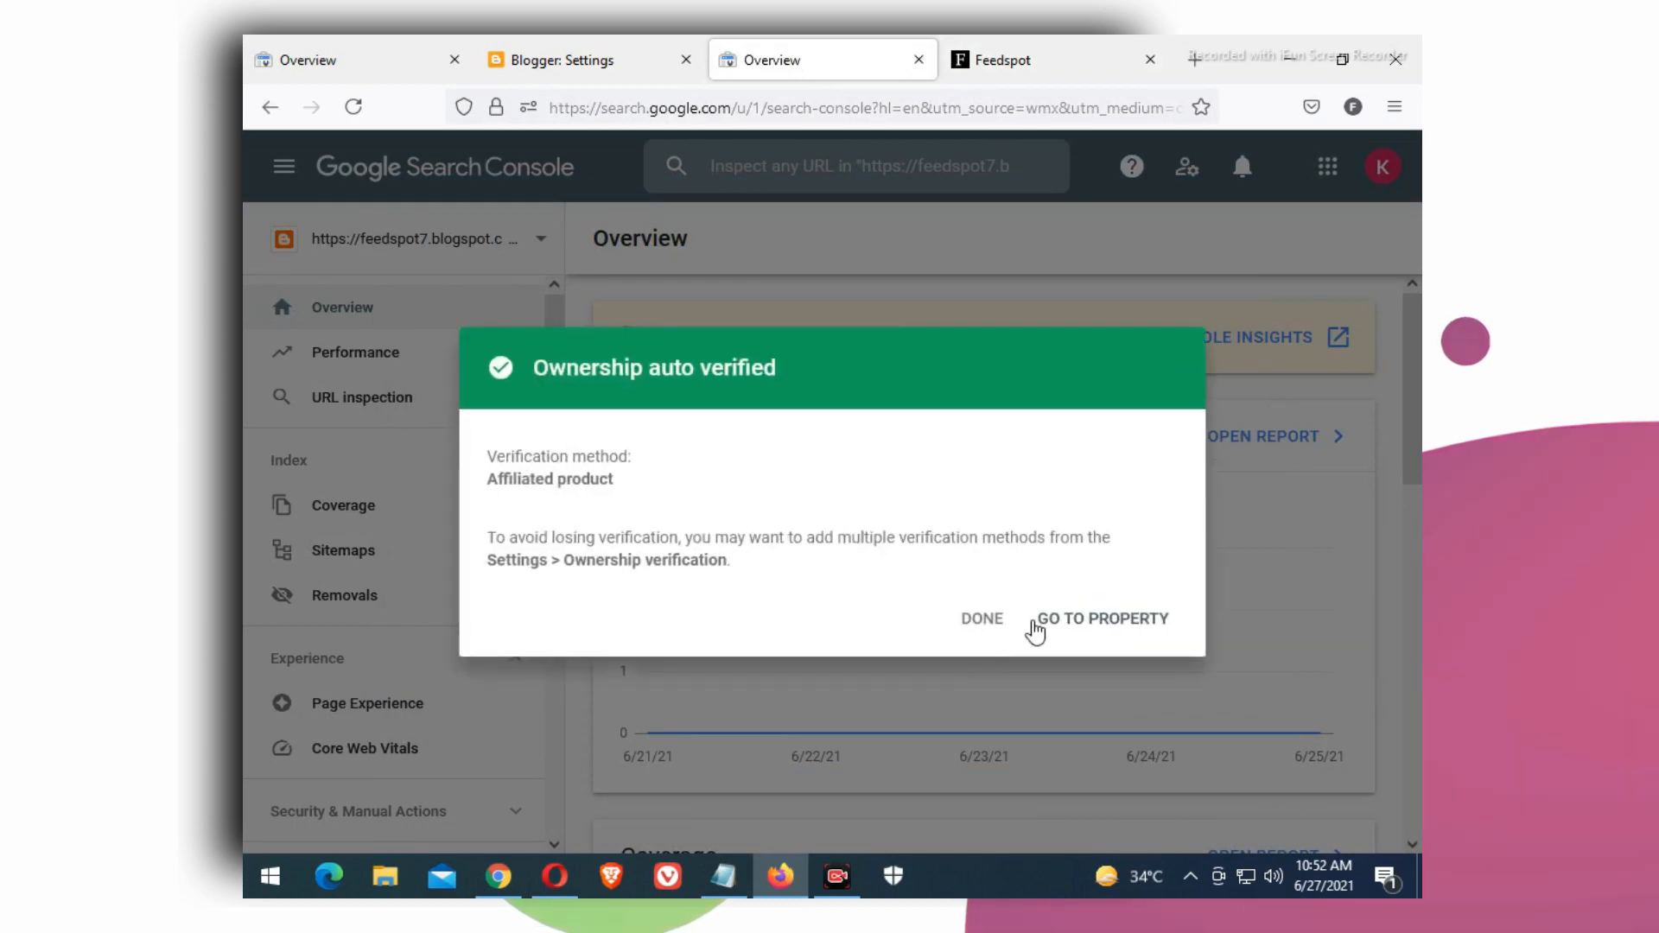
Go to the feedspot443.blogspot.com property, dismiss the Mobile First Indexing notice and look through its overview.
click(1077, 631)
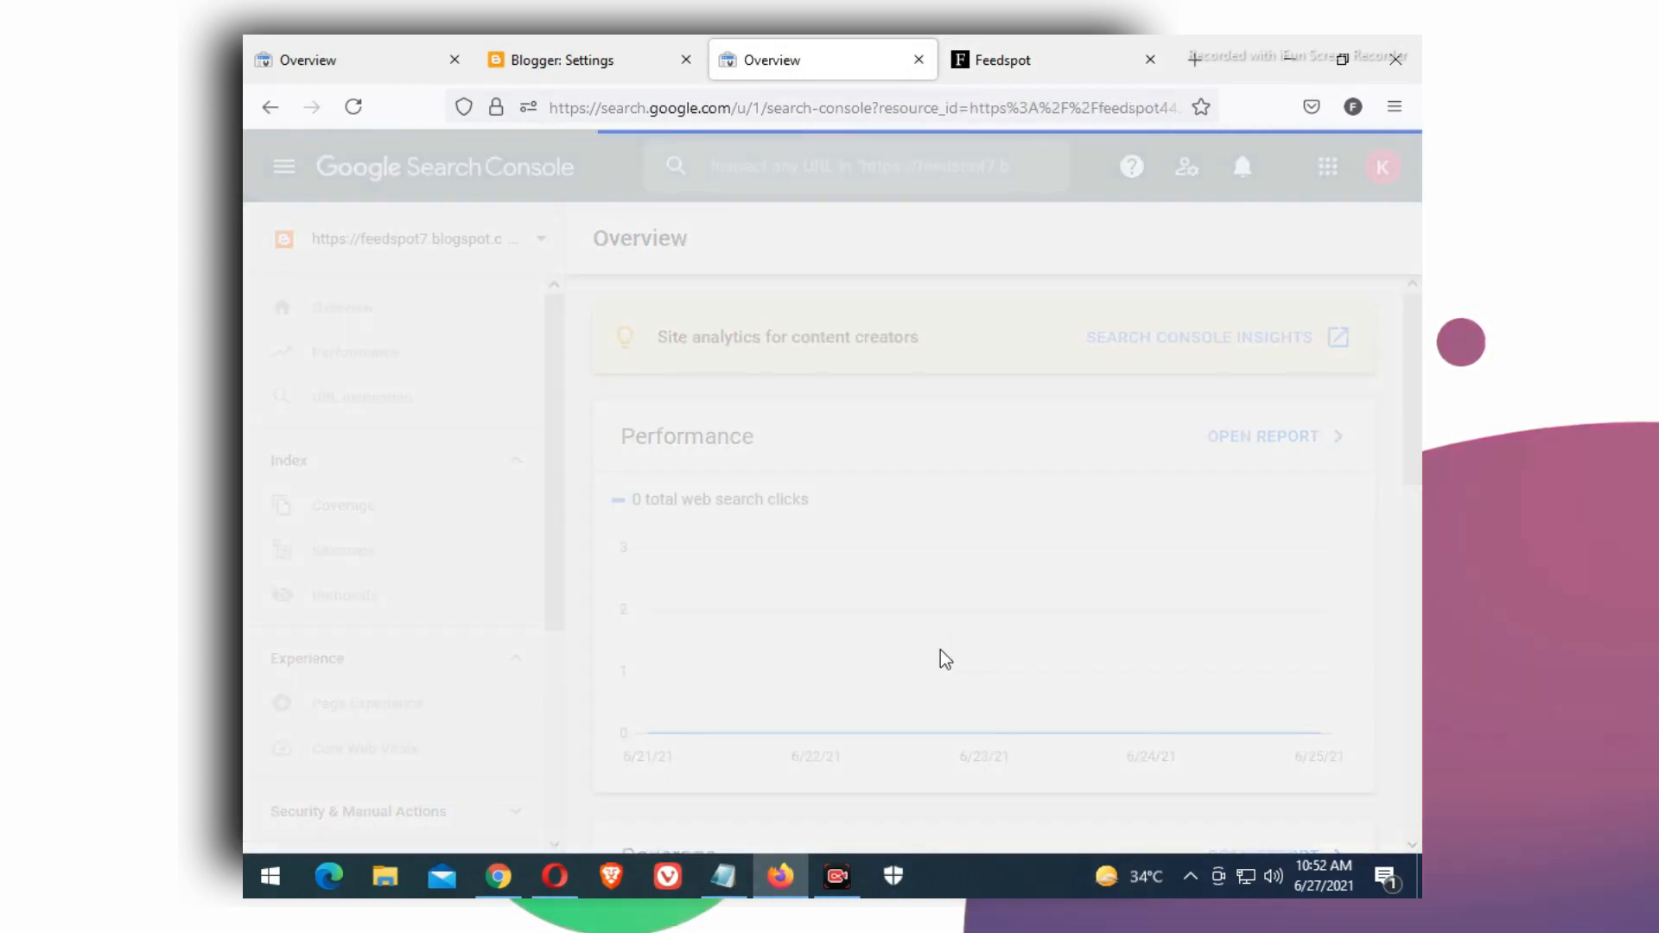
click(473, 249)
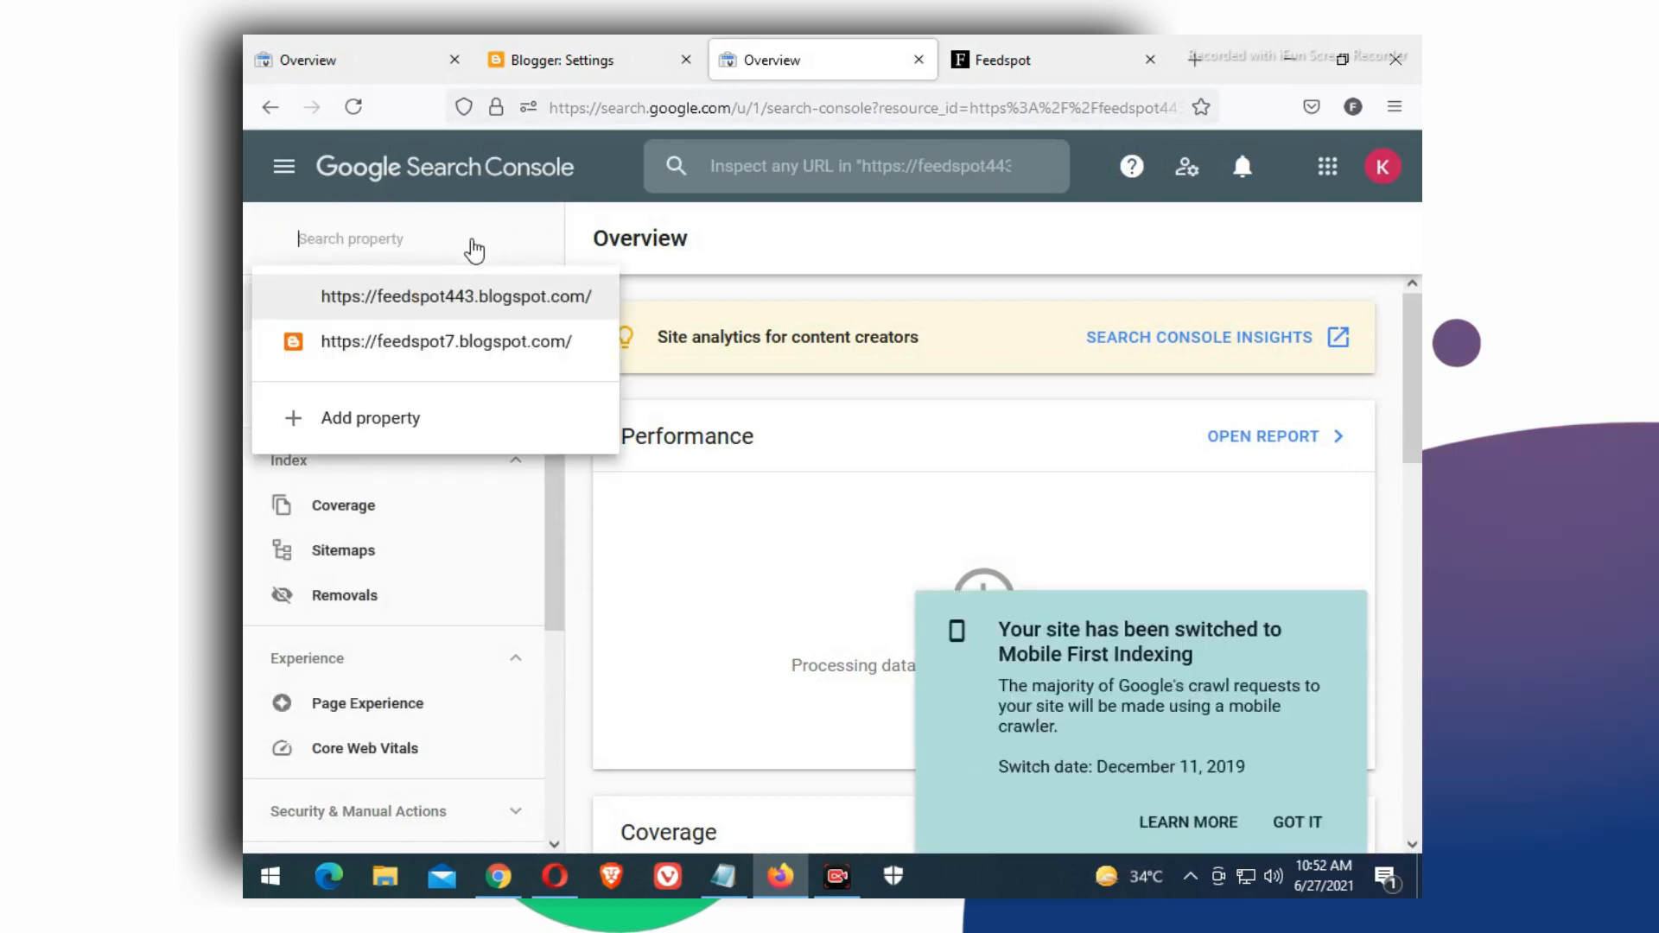
click(471, 302)
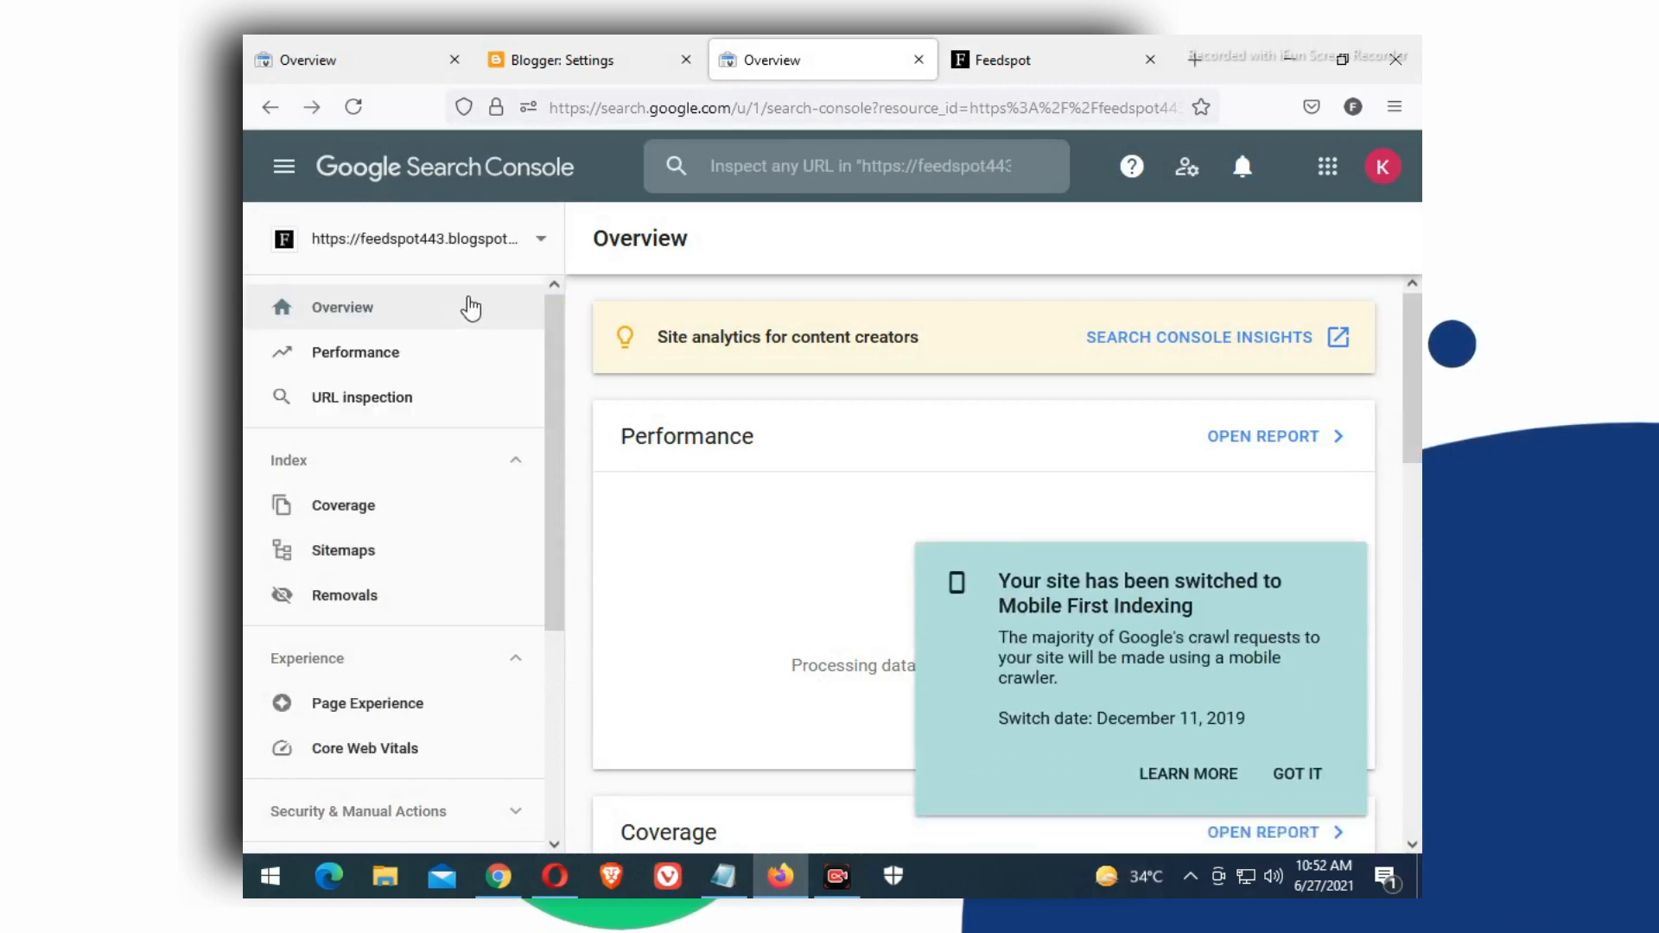
click(1308, 780)
scroll(930, 646, down, 10)
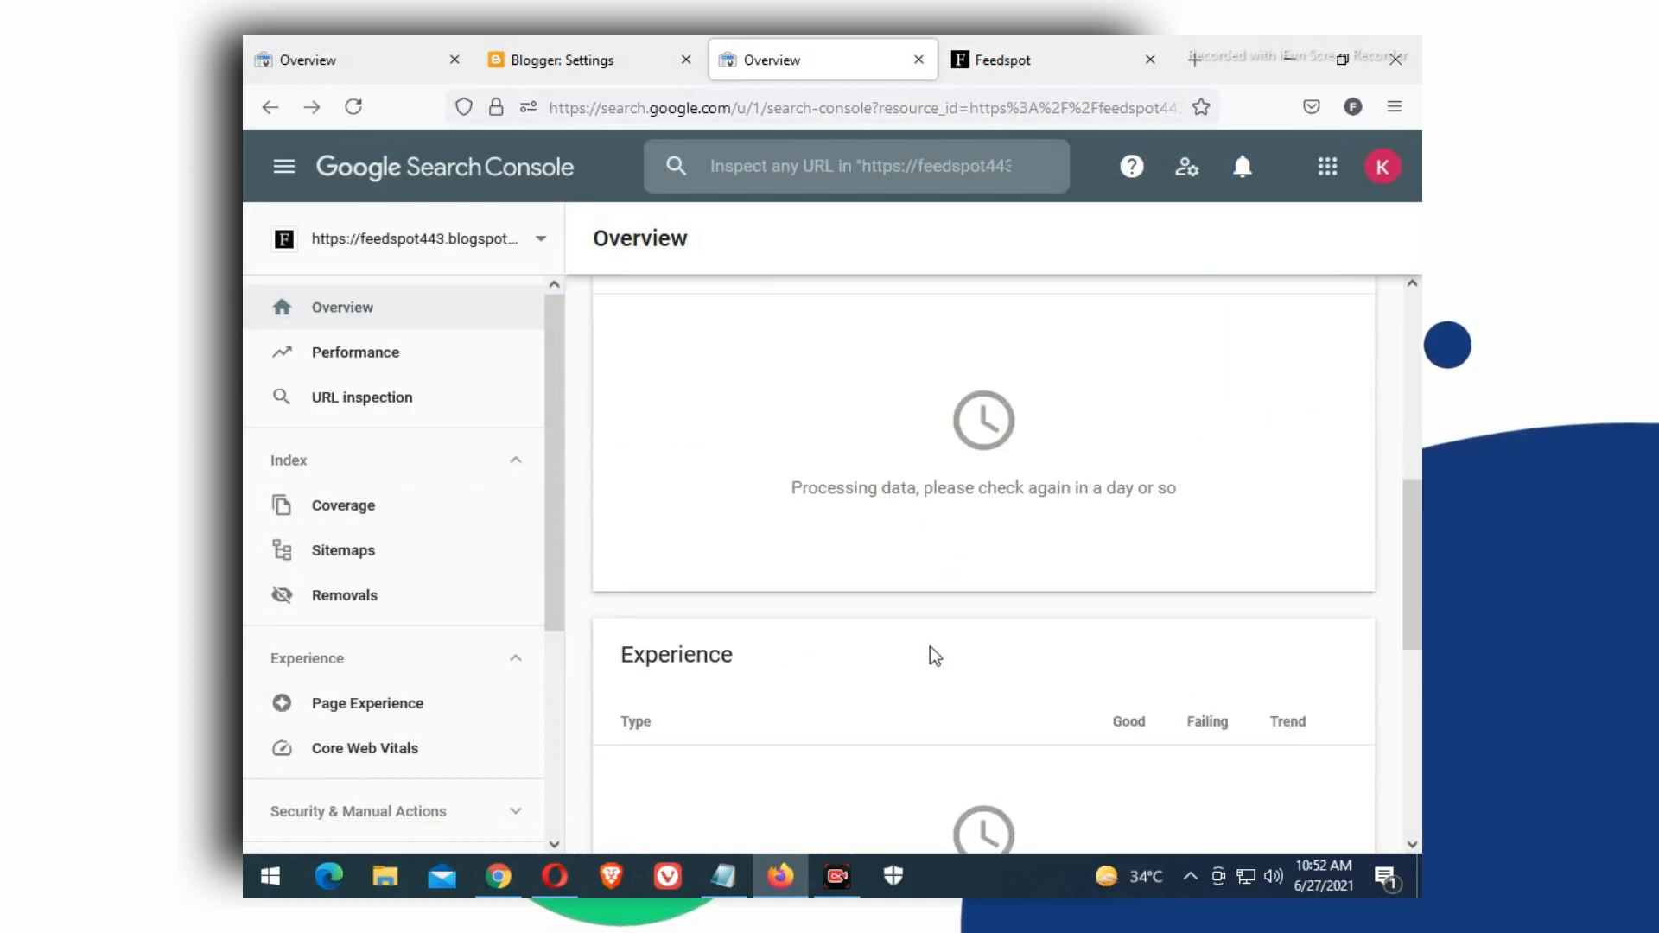
scroll(930, 646, up, 10)
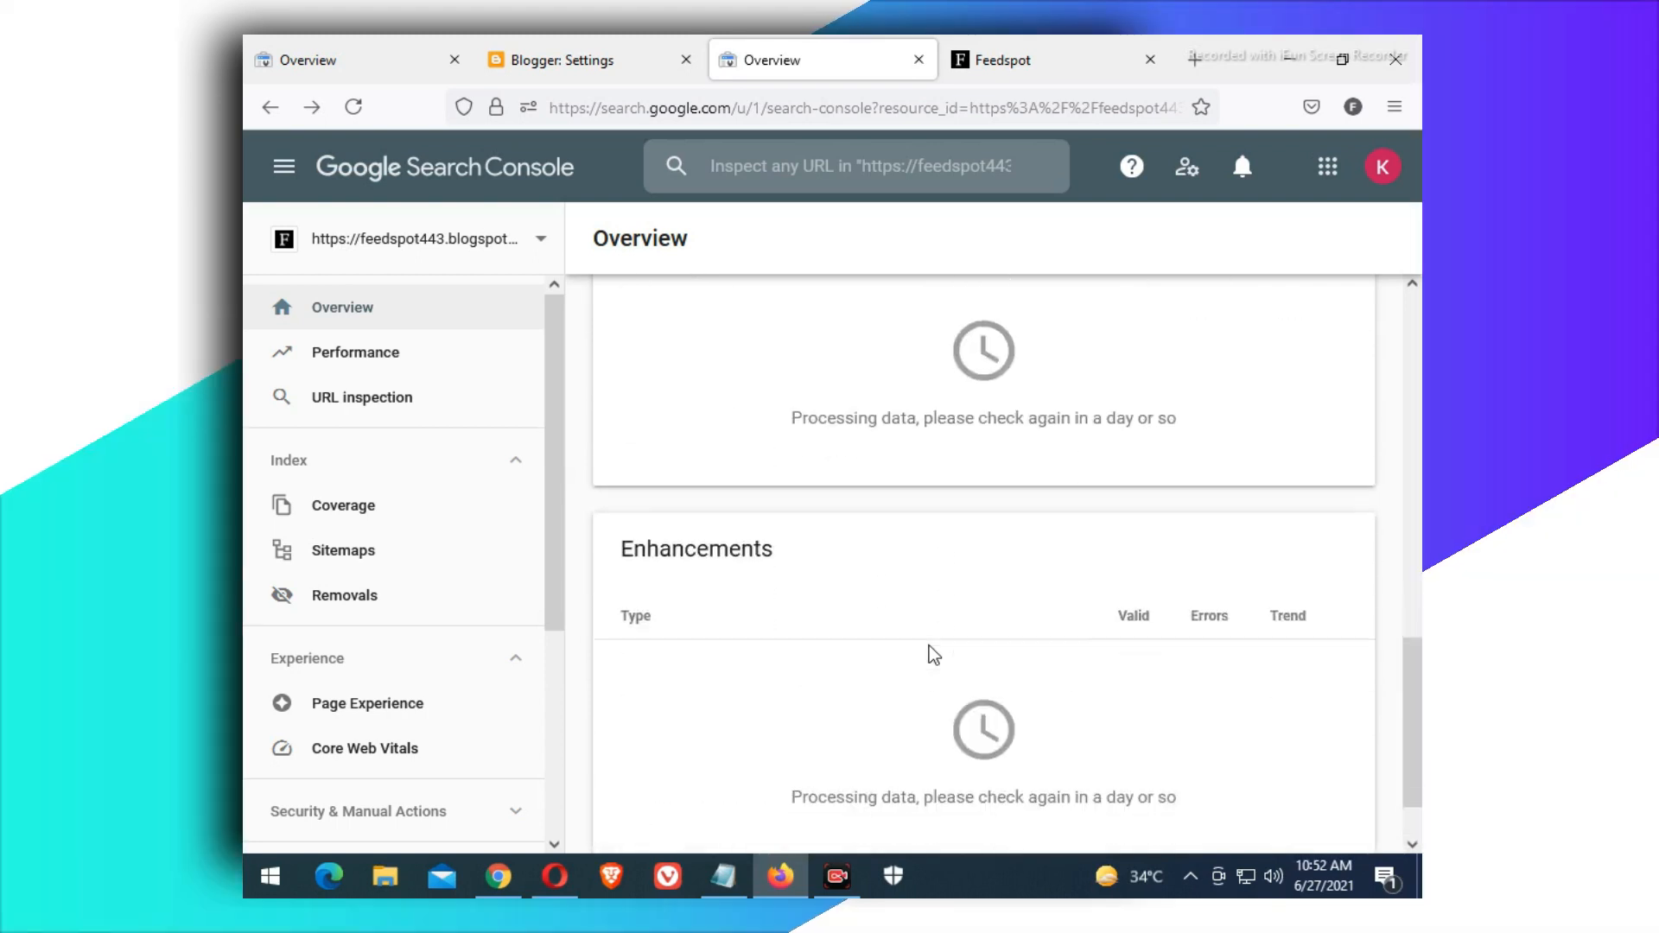
Submit sitemap.xml as a new sitemap for the feedspot443.blogspot.com property and close the confirmation.
click(376, 566)
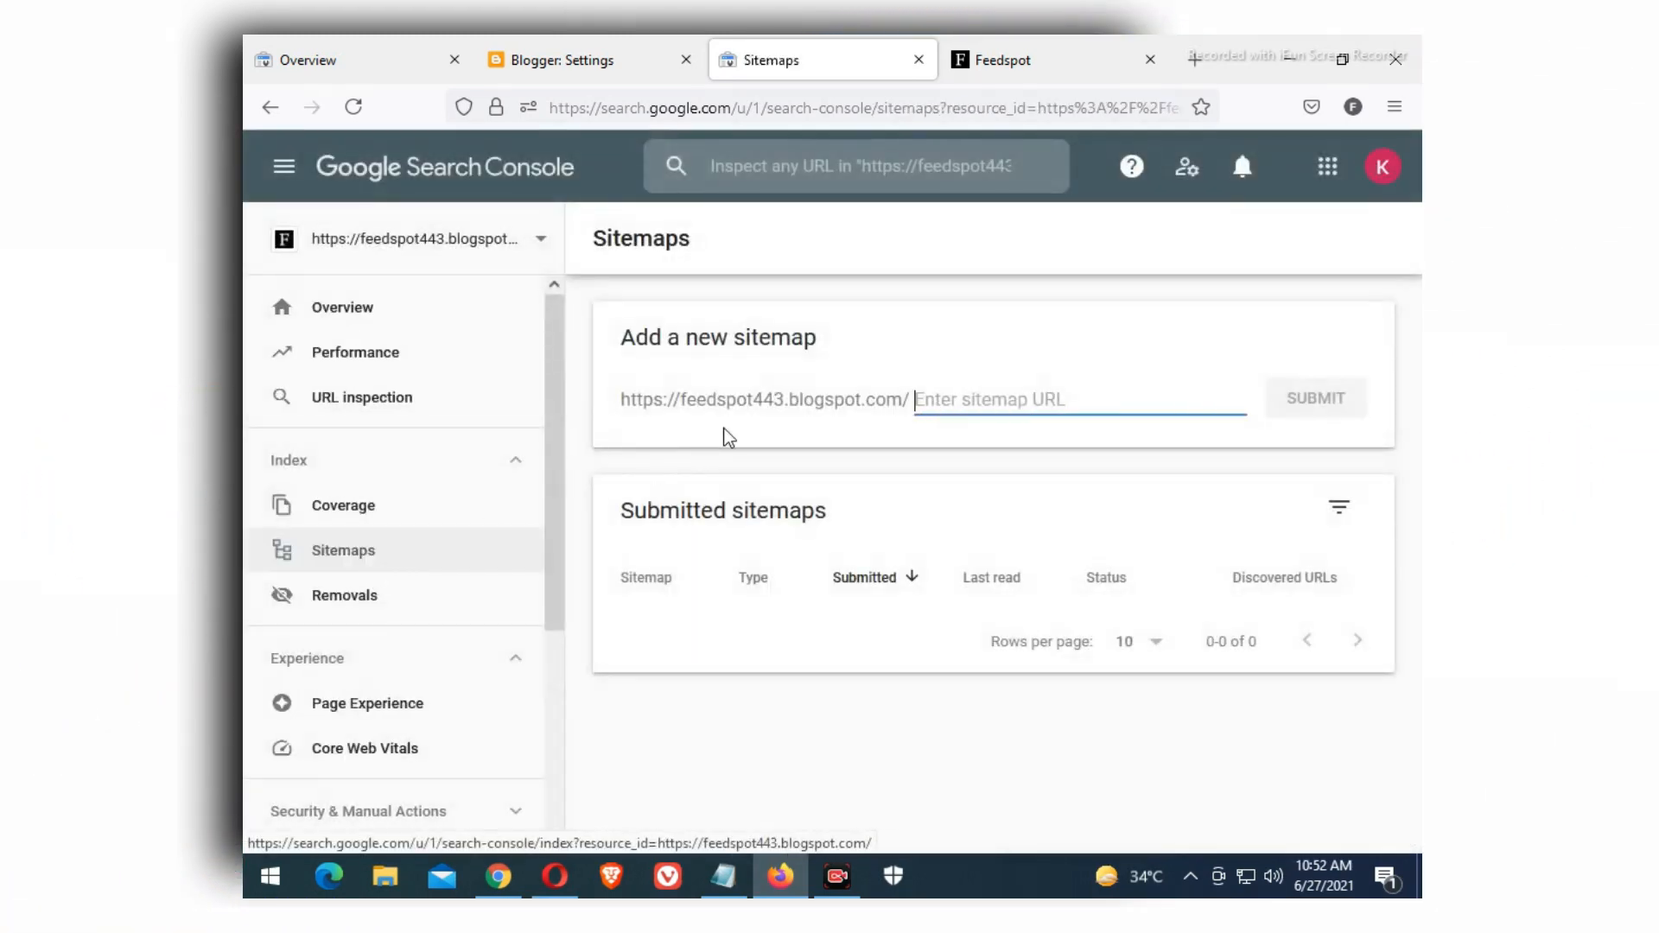
text(s)
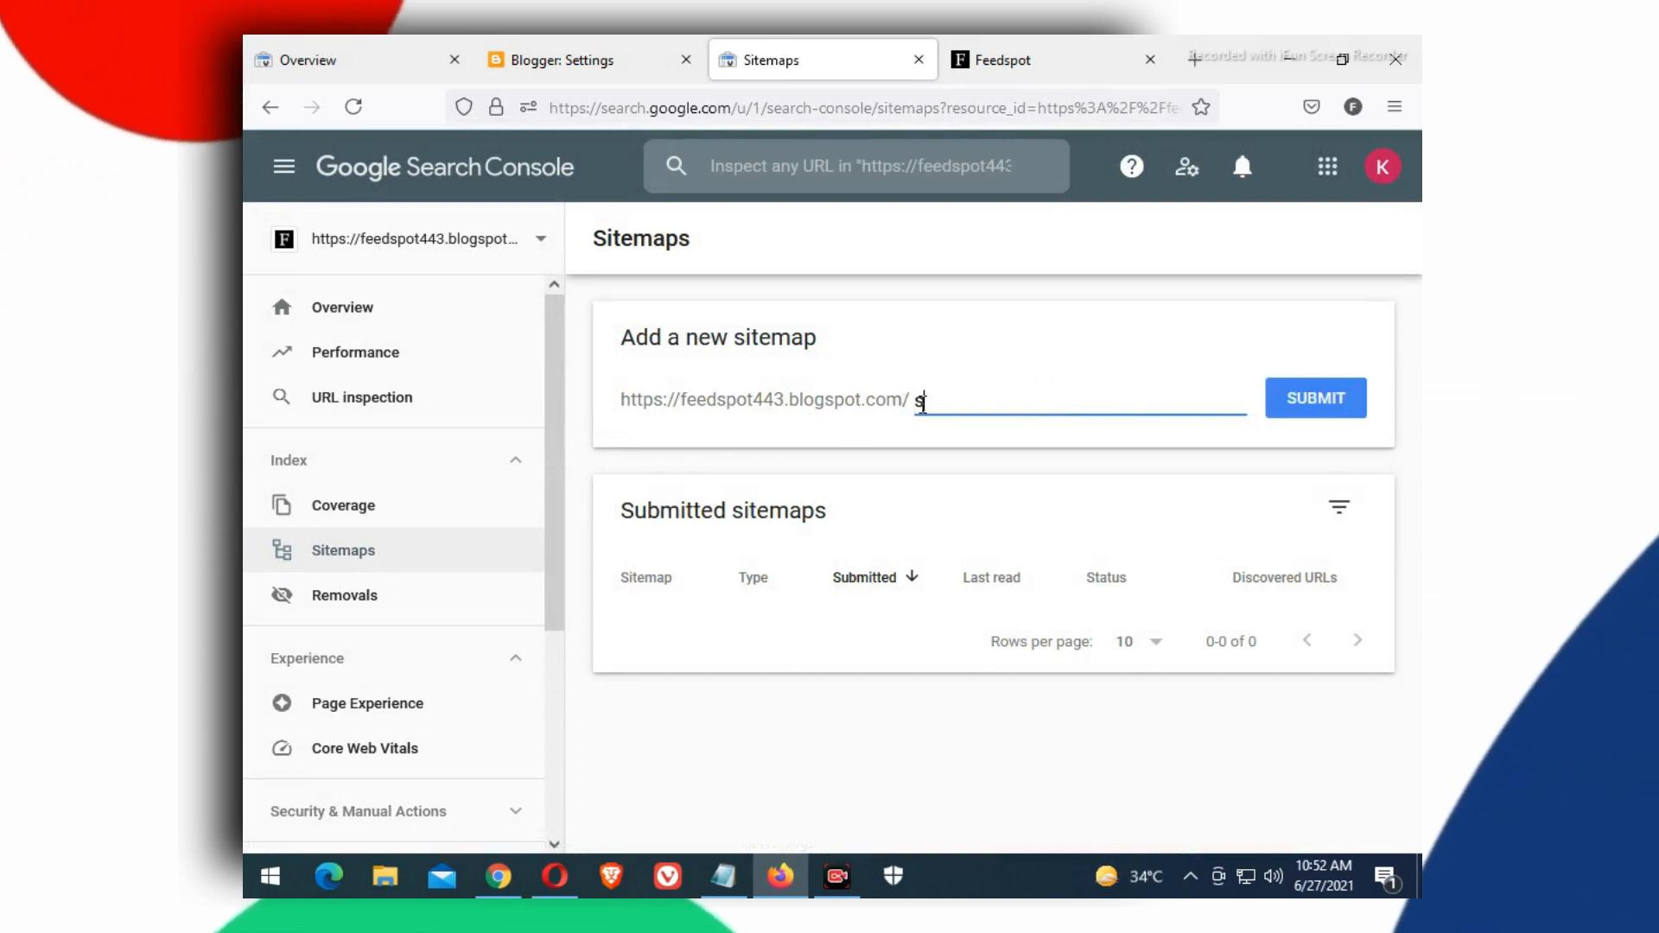
text(item)
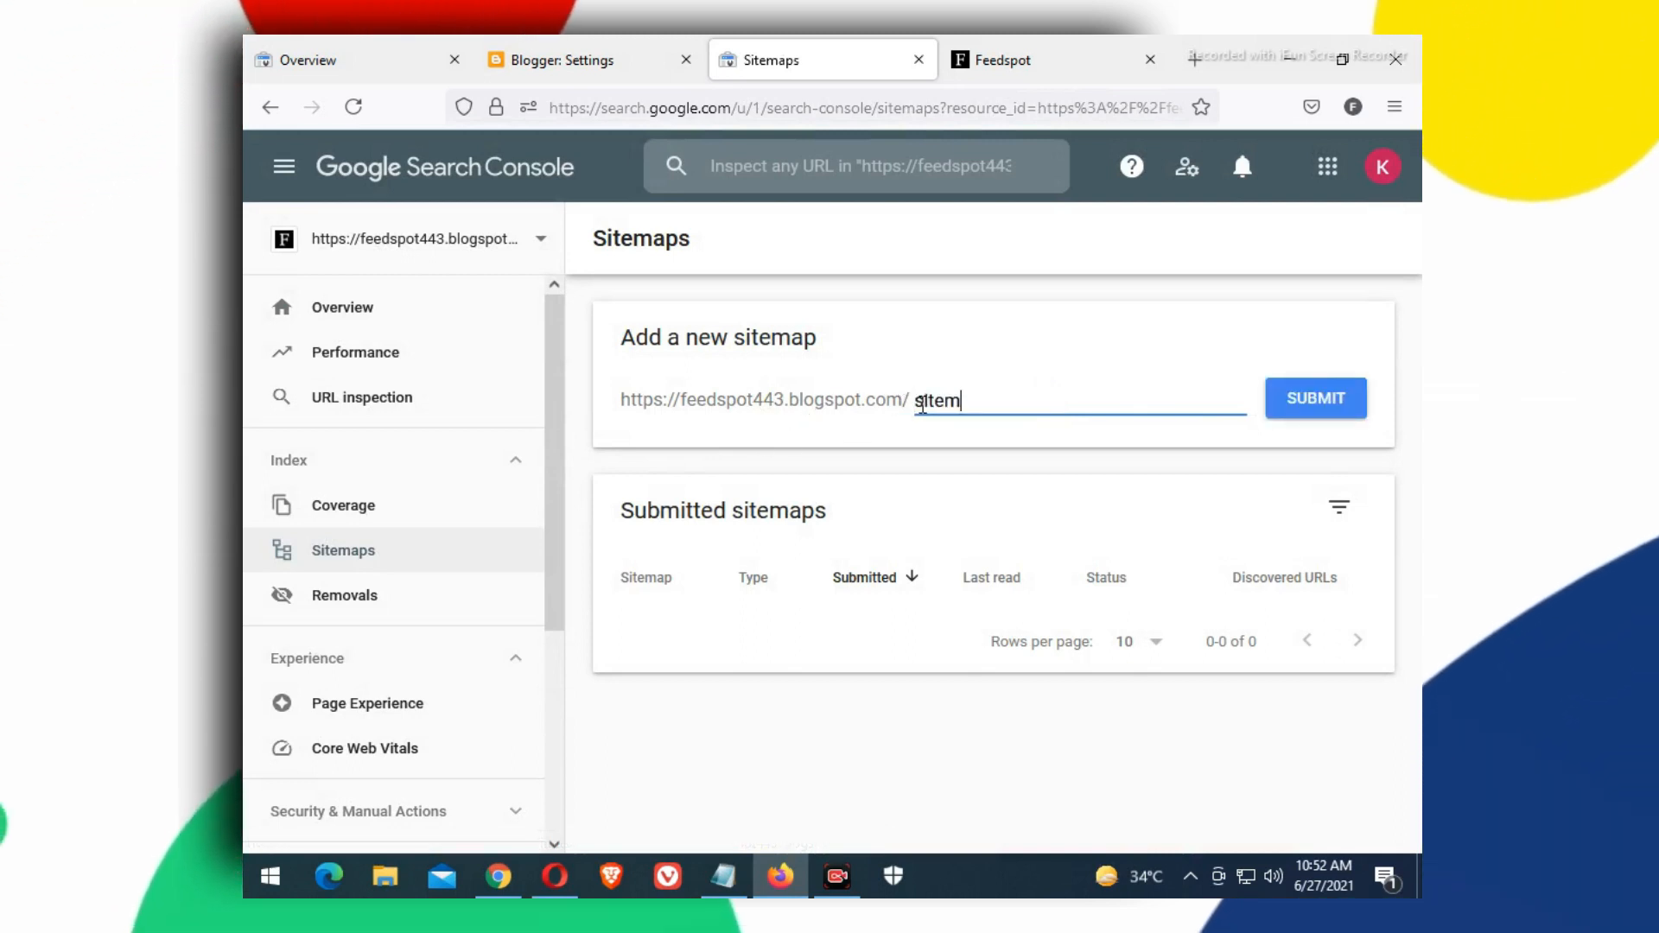
text(ap.xml)
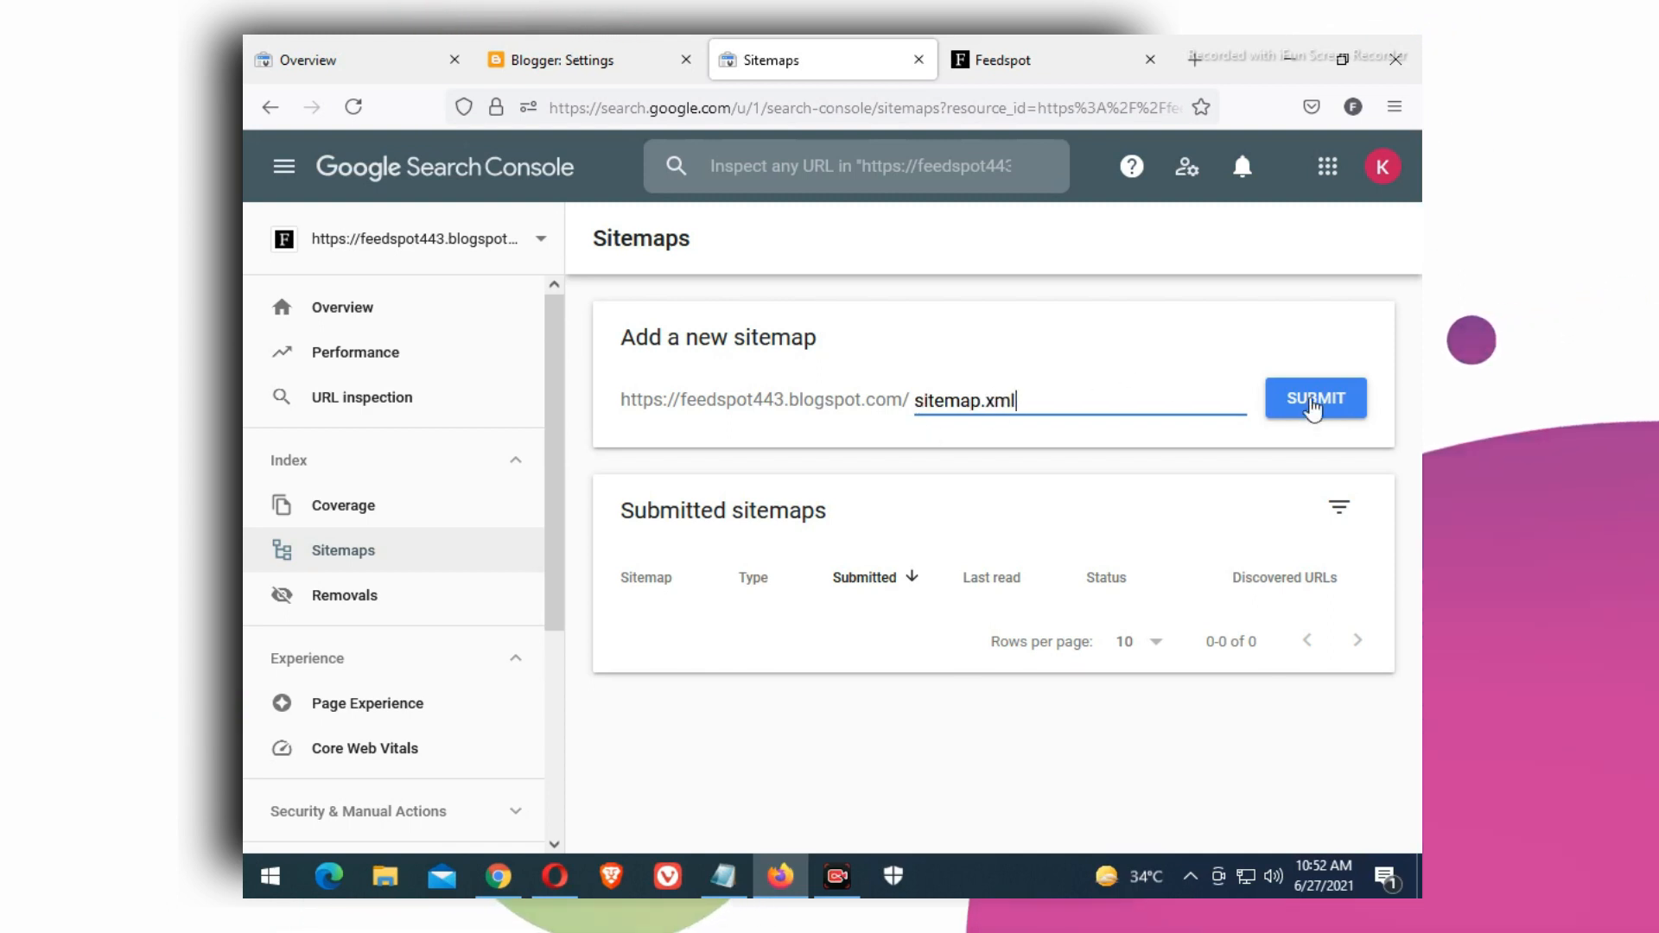
click(1312, 400)
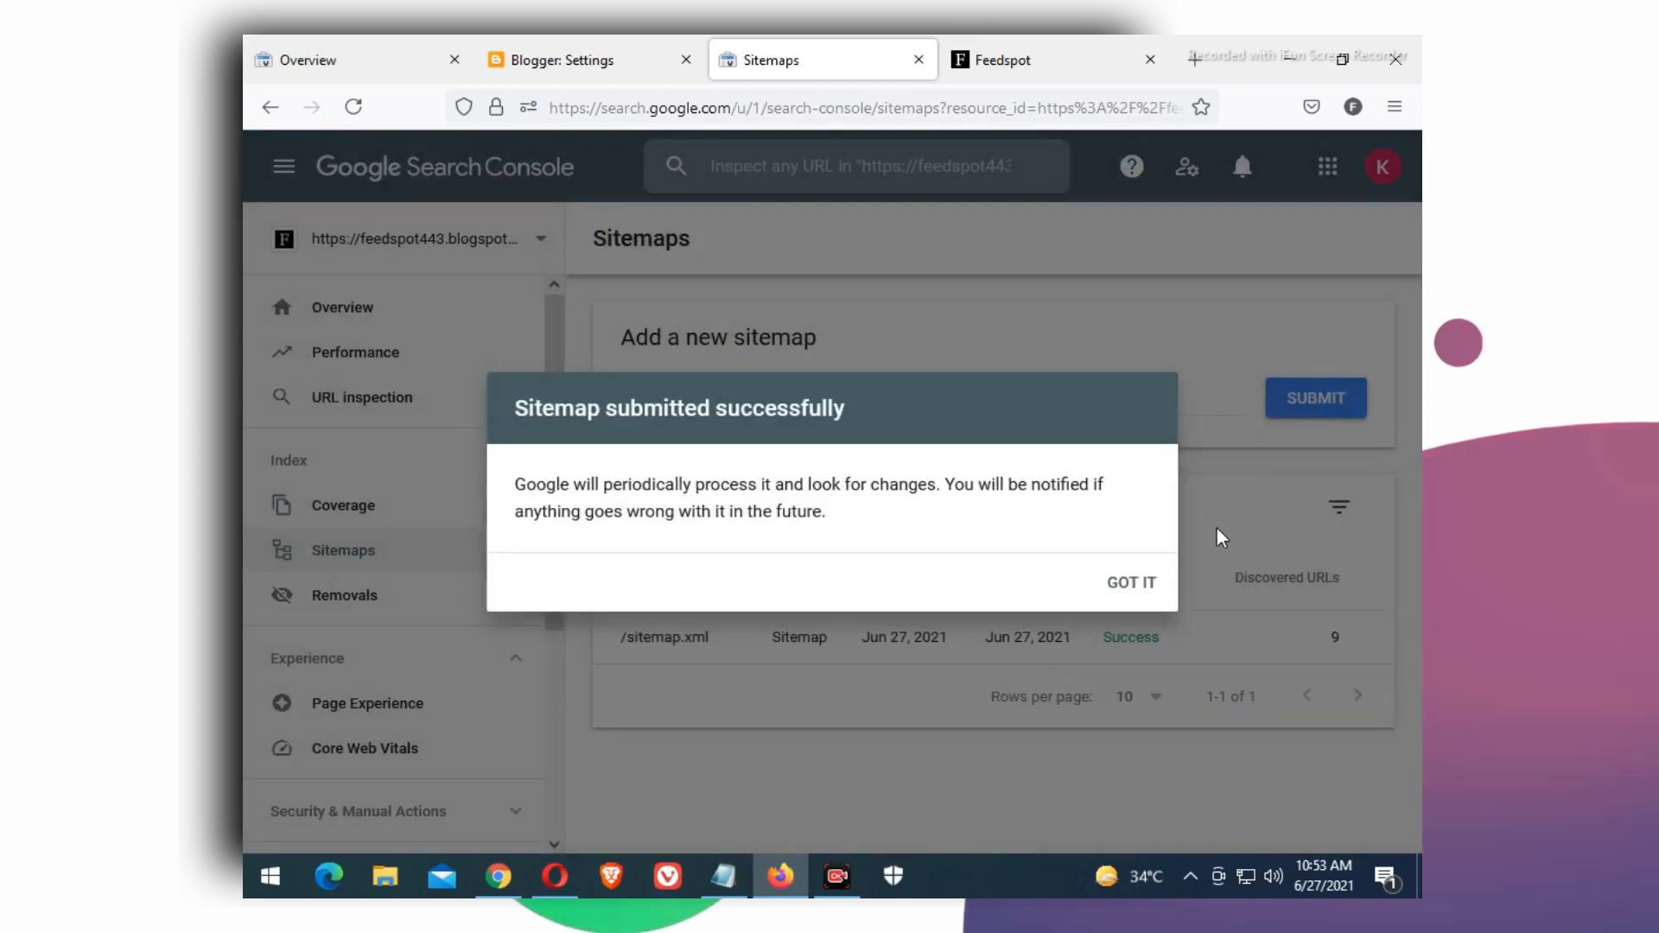
click(1138, 581)
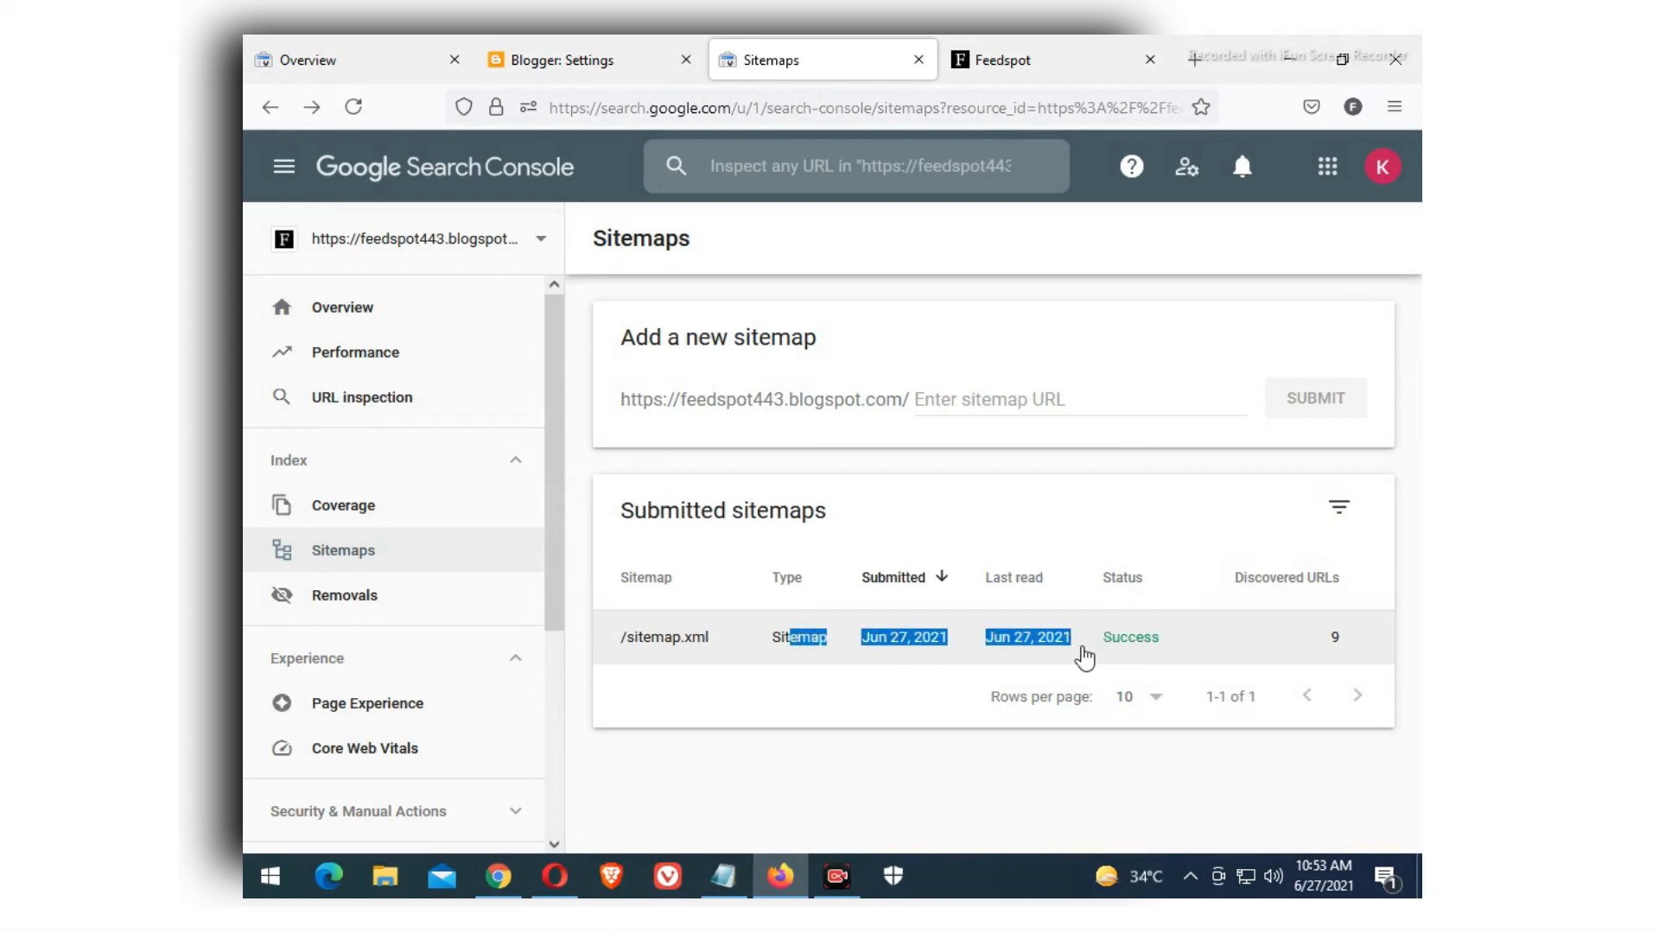
Open the details of the submitted sitemap.xml and check the list of properties.
click(1084, 657)
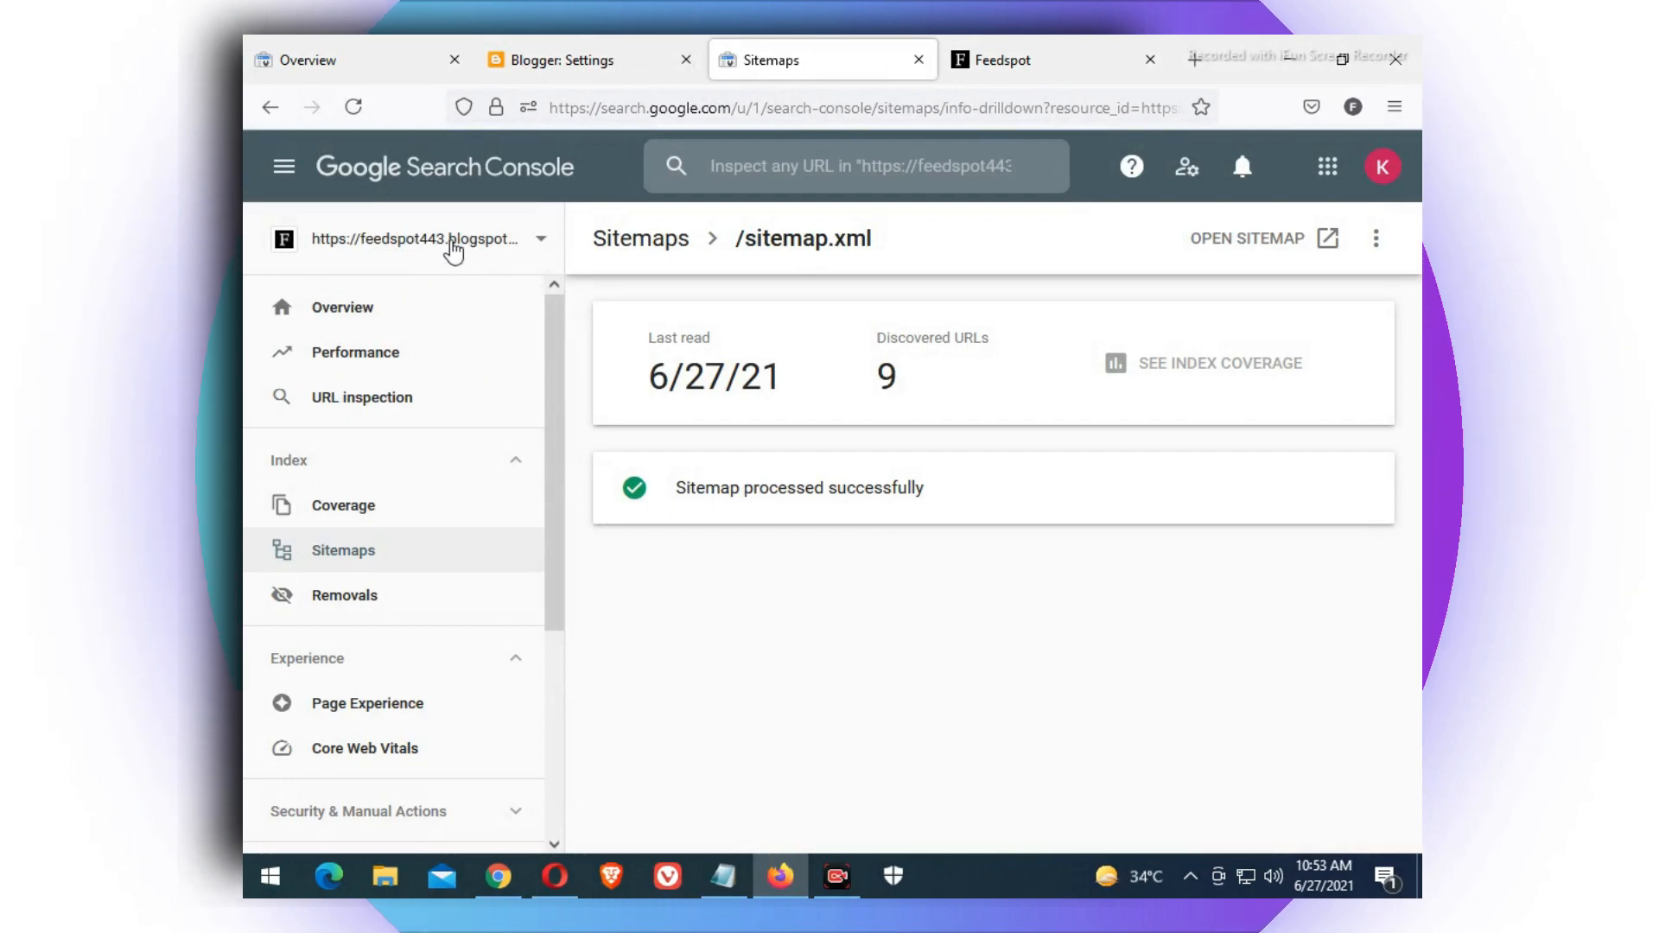
click(453, 252)
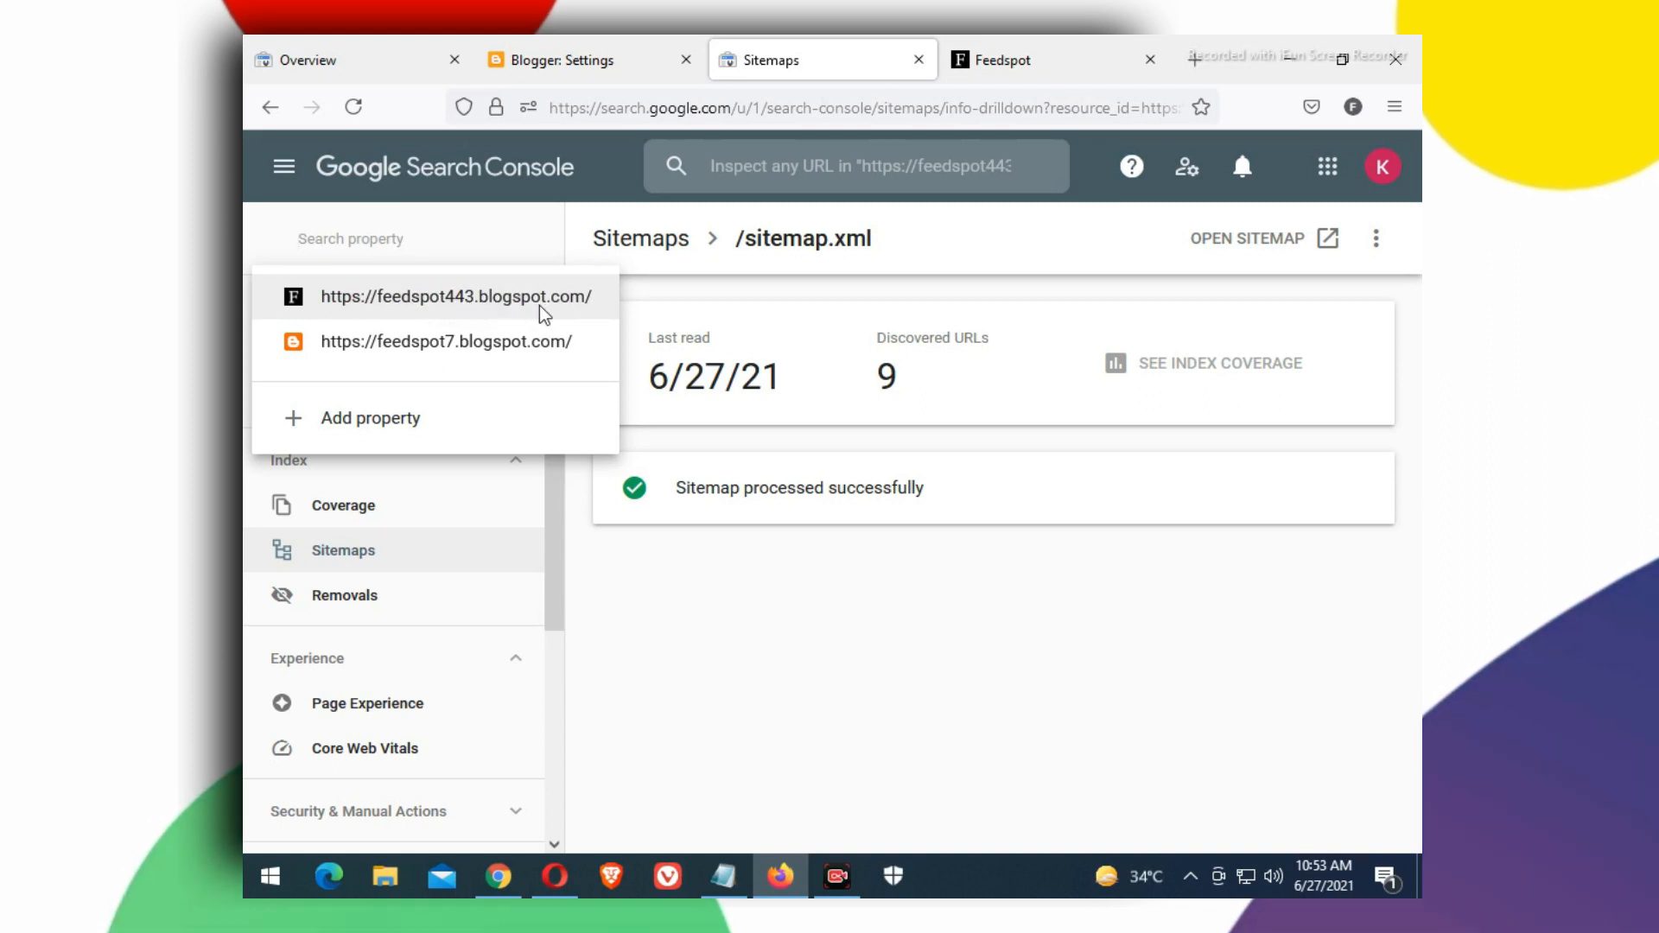
click(716, 583)
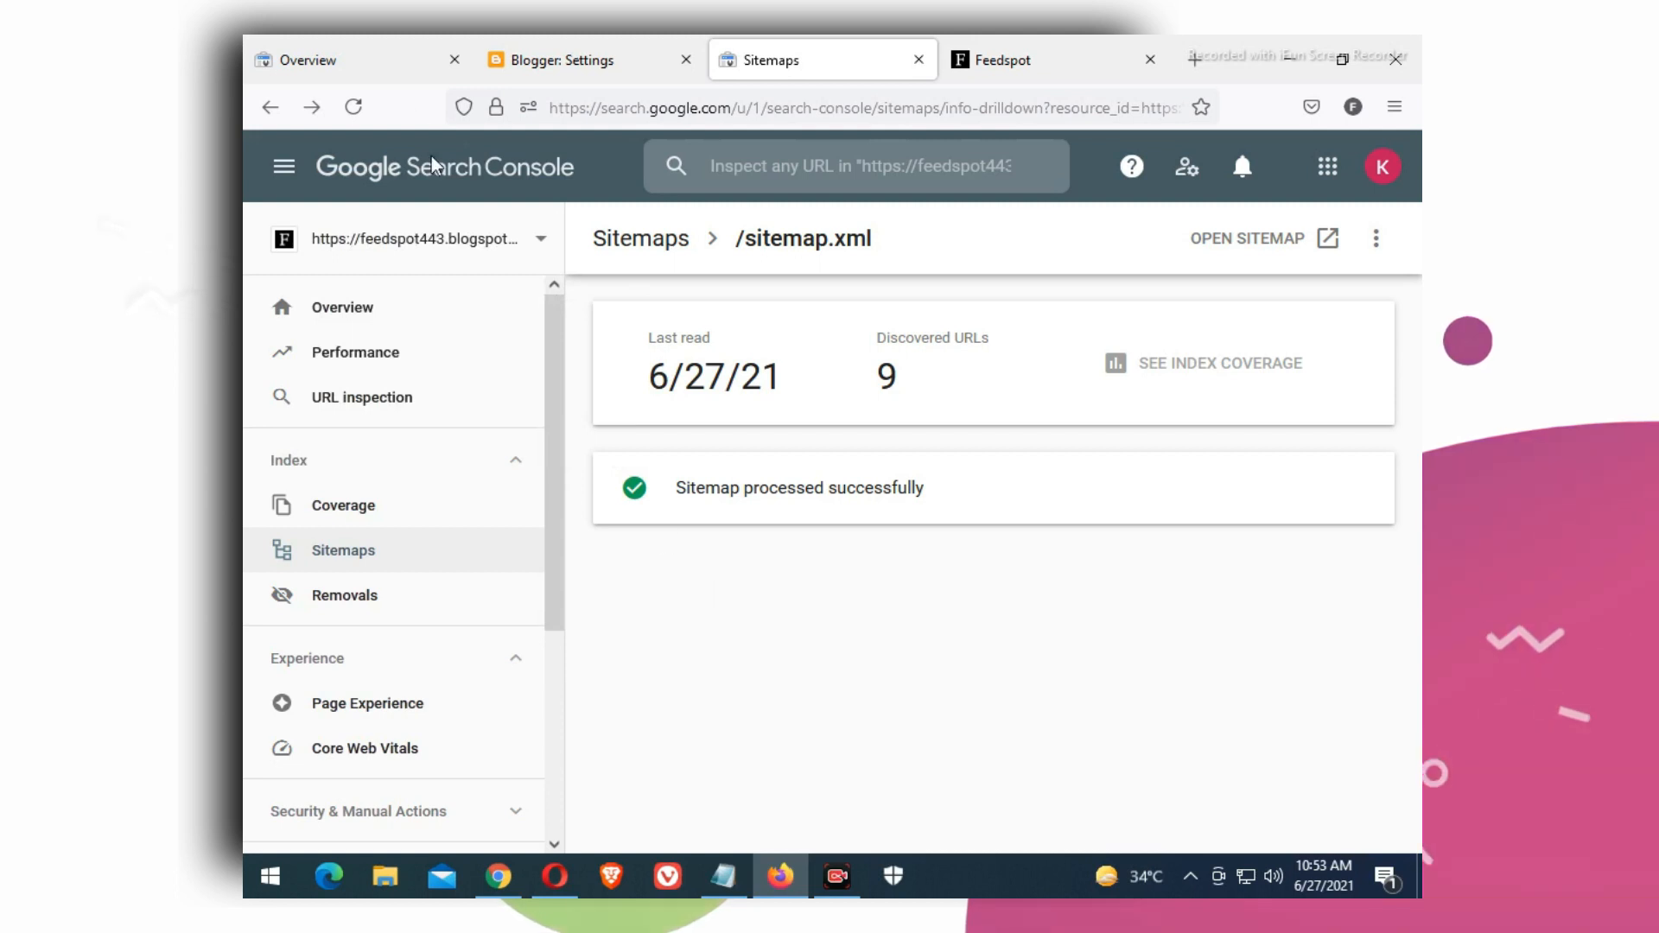
Return to the Blogger settings and review them from Crawlers and indexing up to the Basic section.
click(594, 60)
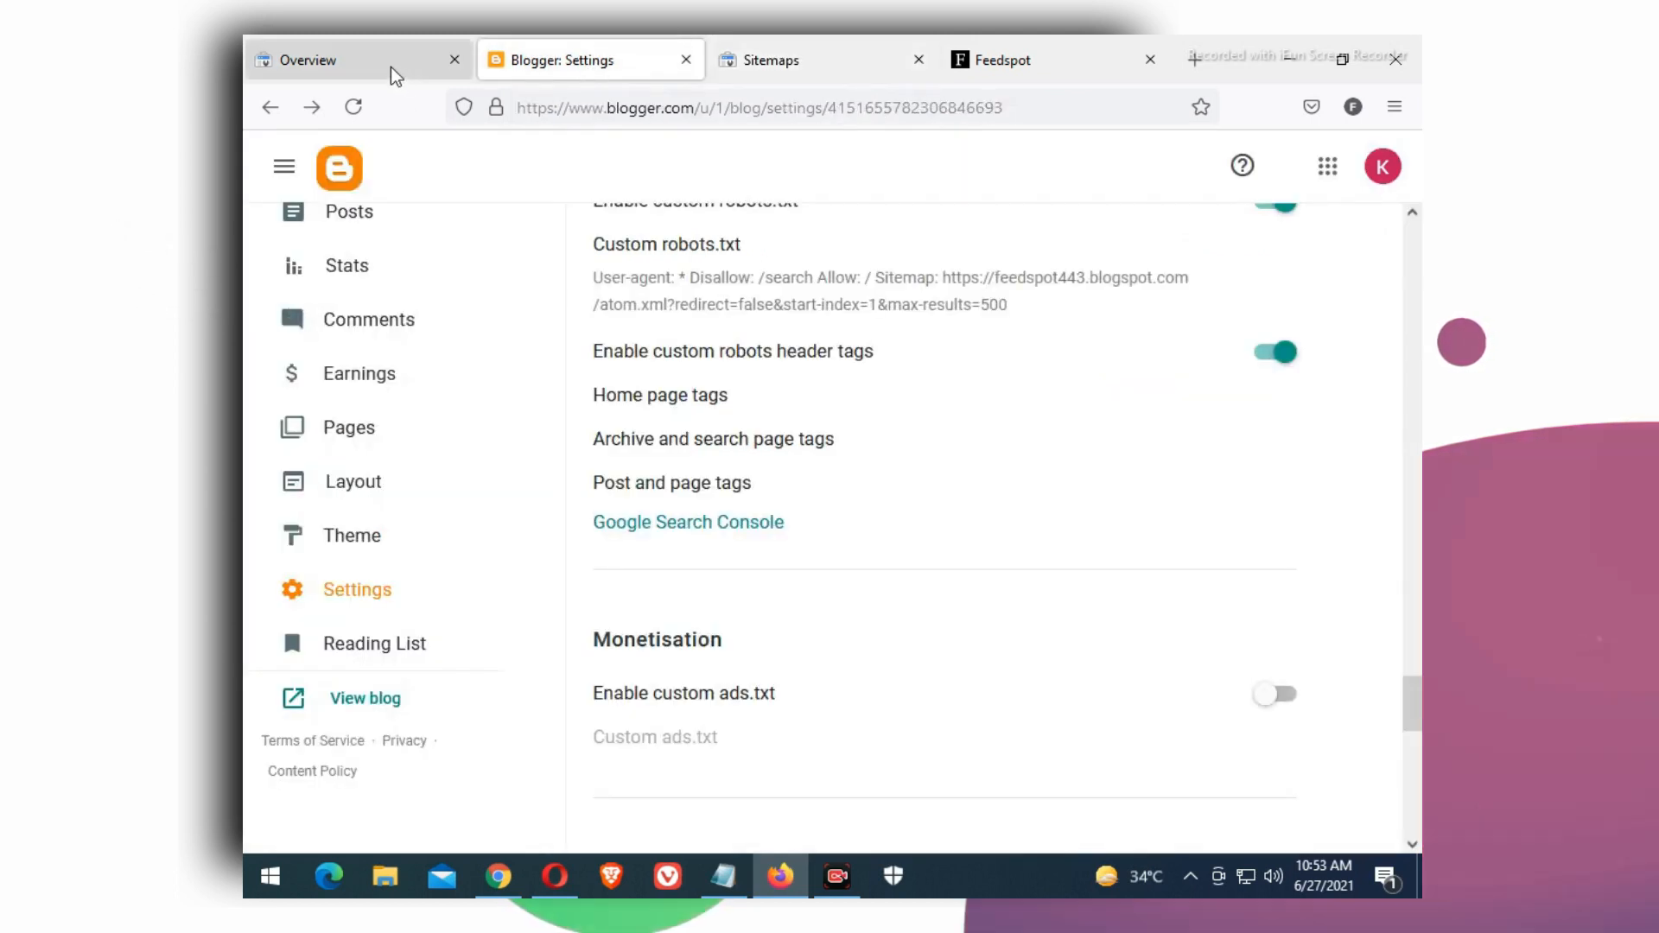
scroll(767, 436, up, 12)
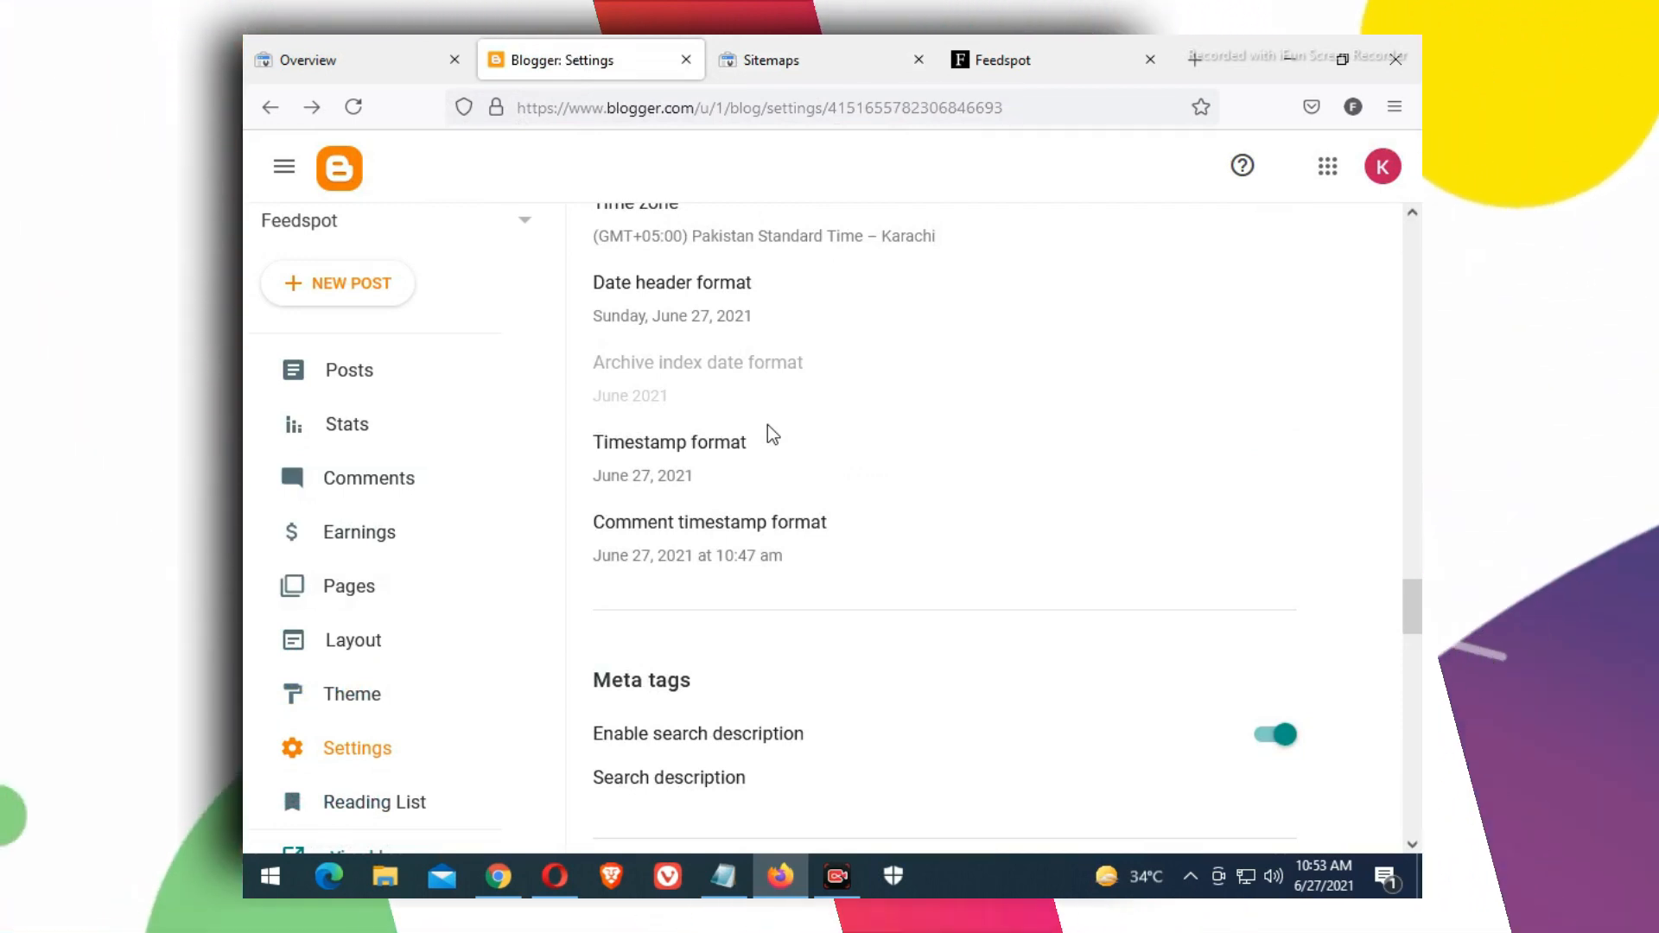
scroll(769, 426, up, 10)
scroll(767, 423, up, 15)
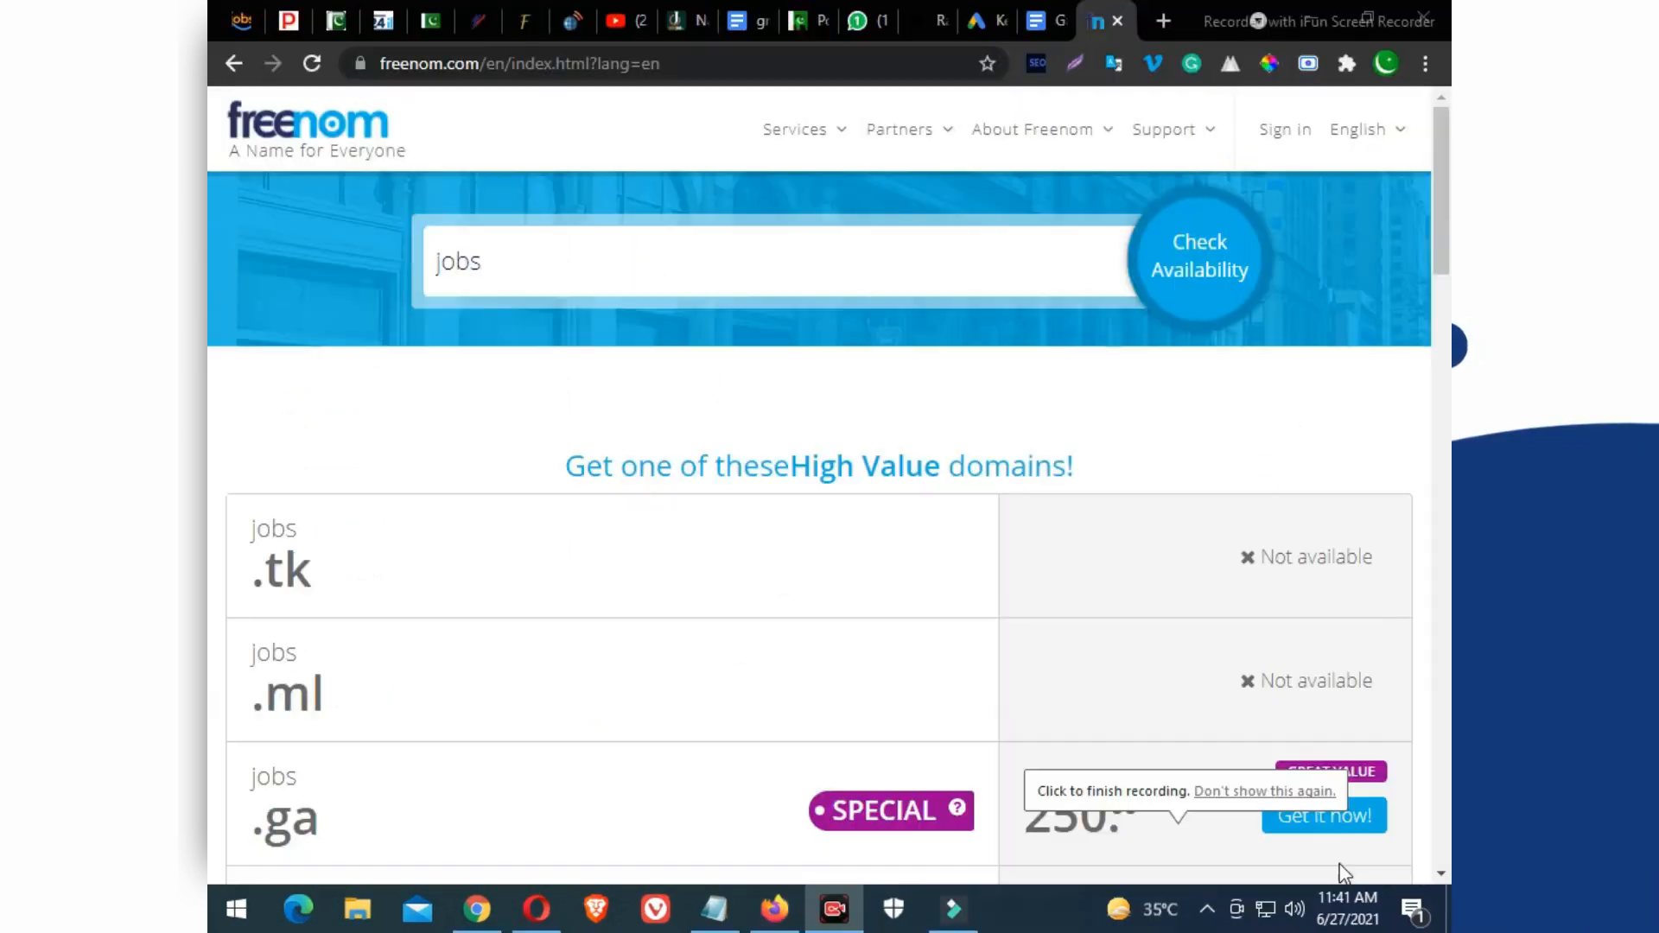
Switch to Freenom and examine the high value and cost price domain extensions offered for the name jobs.
scroll(833, 488, down, 4)
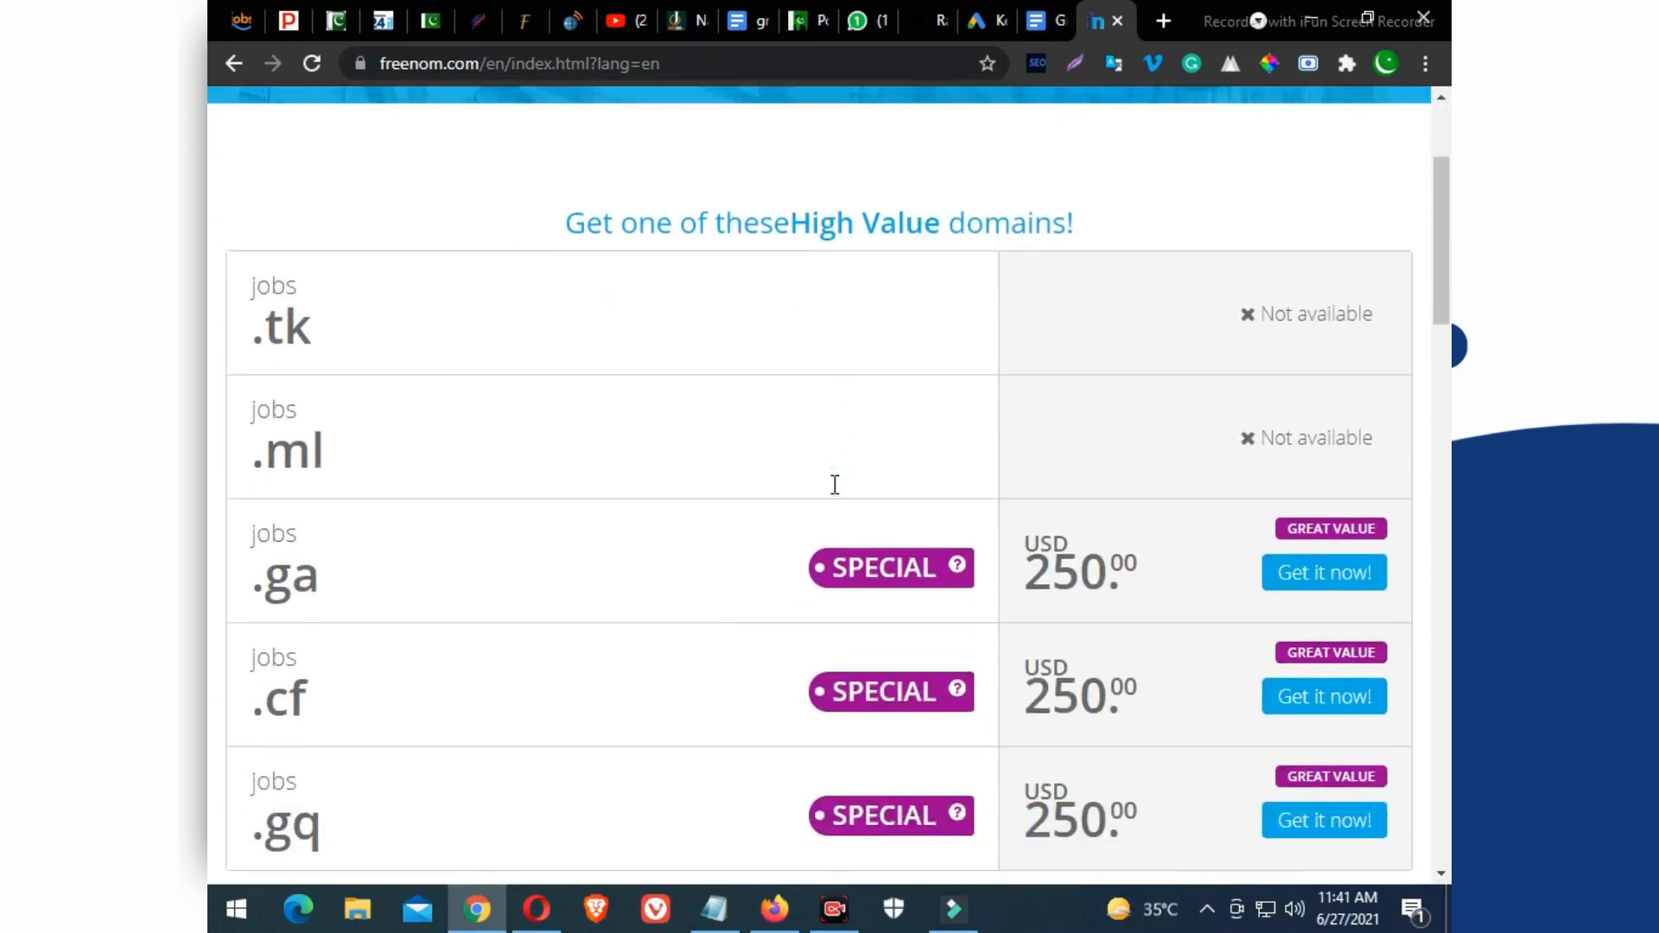
scroll(837, 495, down, 4)
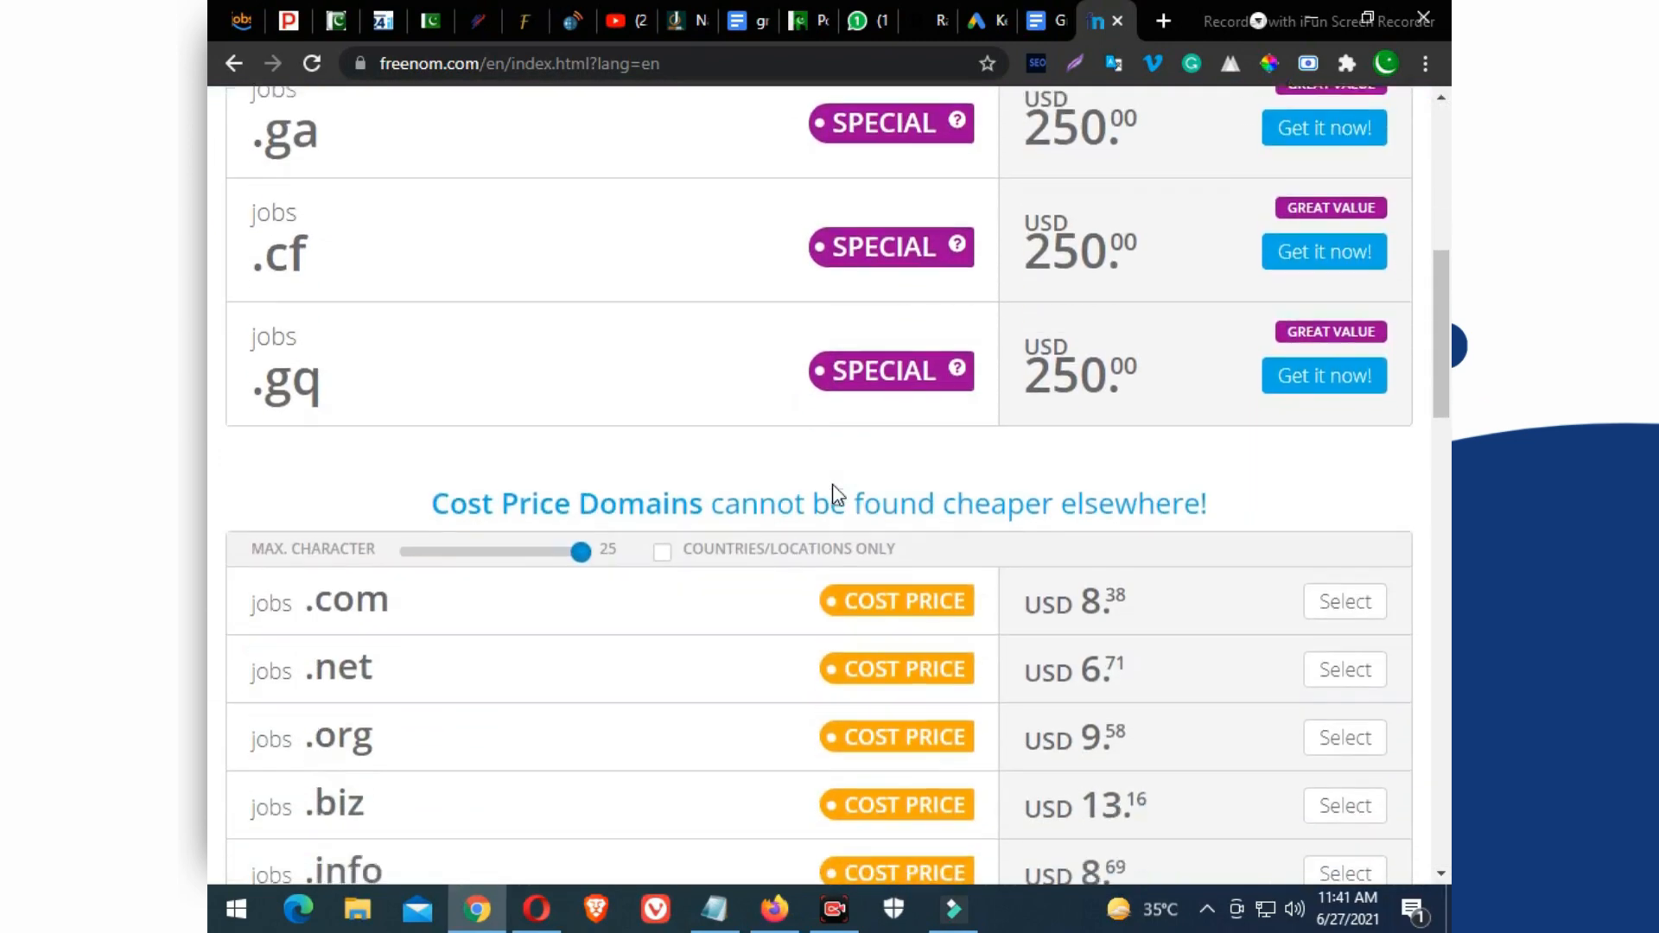
scroll(832, 484, up, 5)
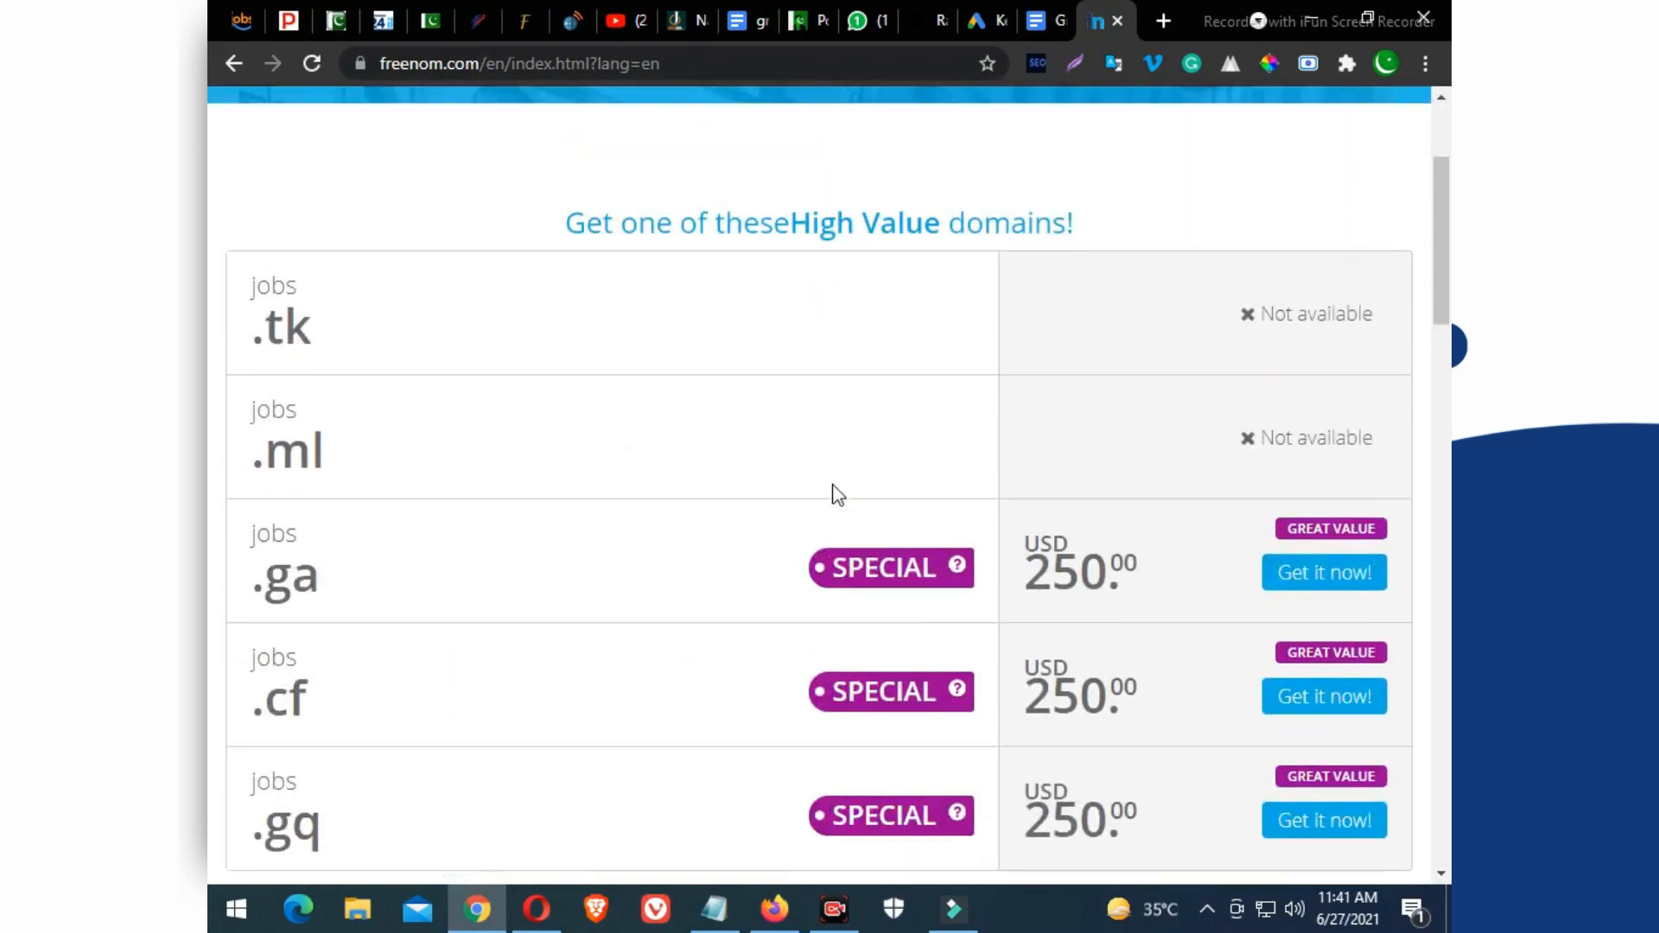
double_click(271, 304)
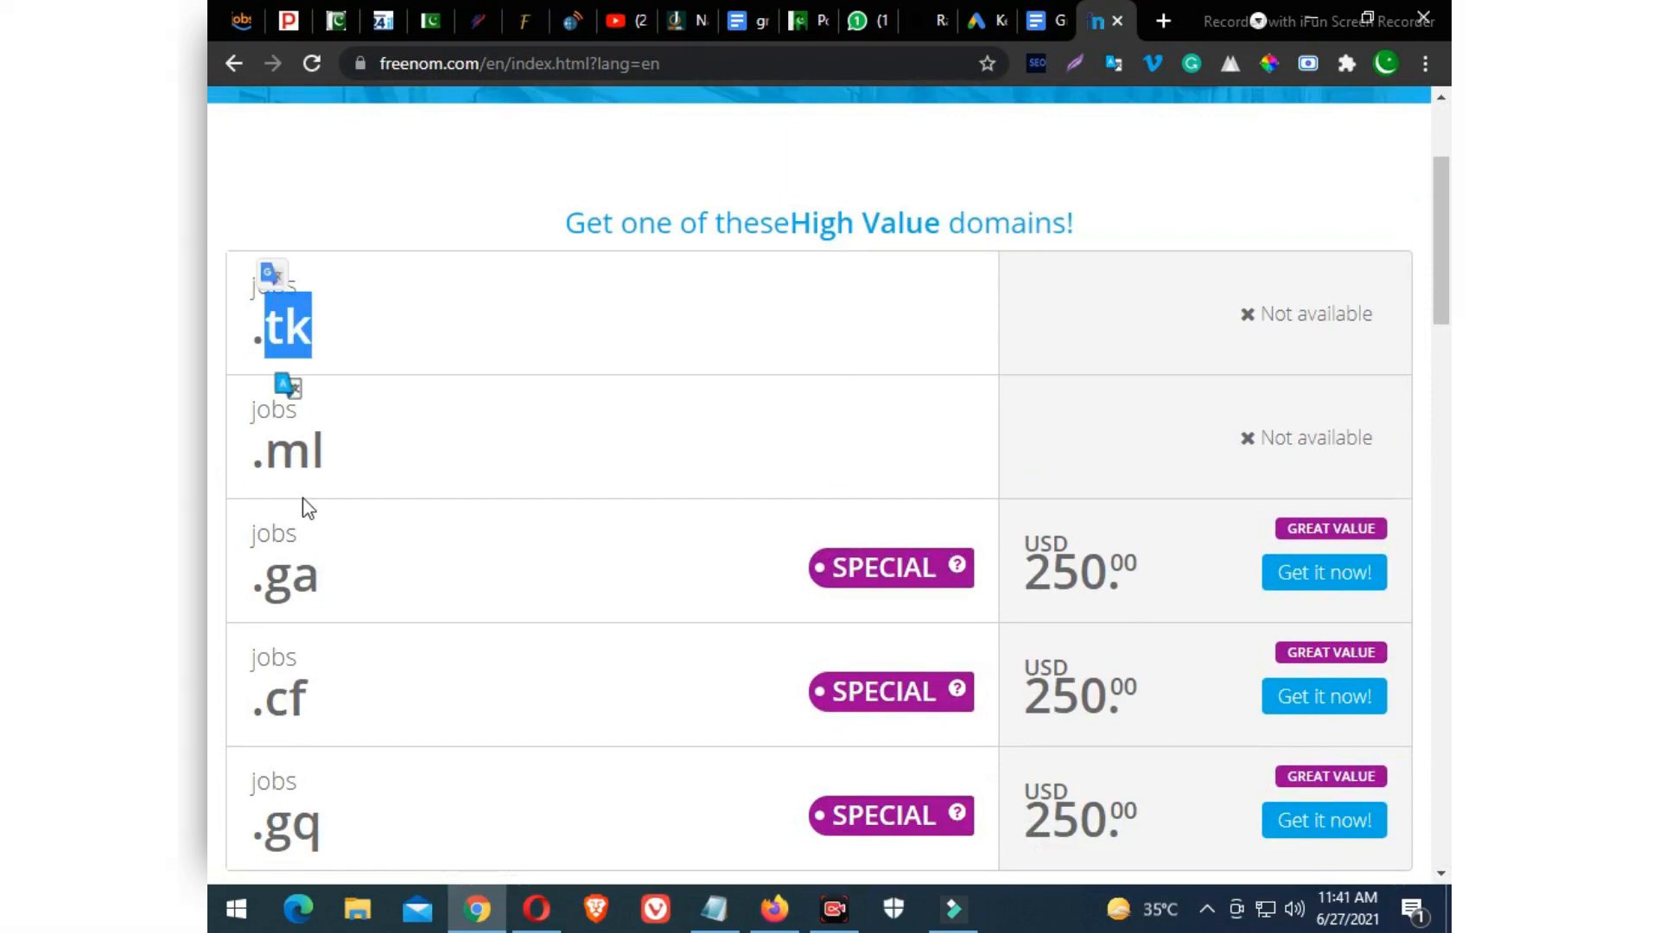
scroll(415, 467, down, 3)
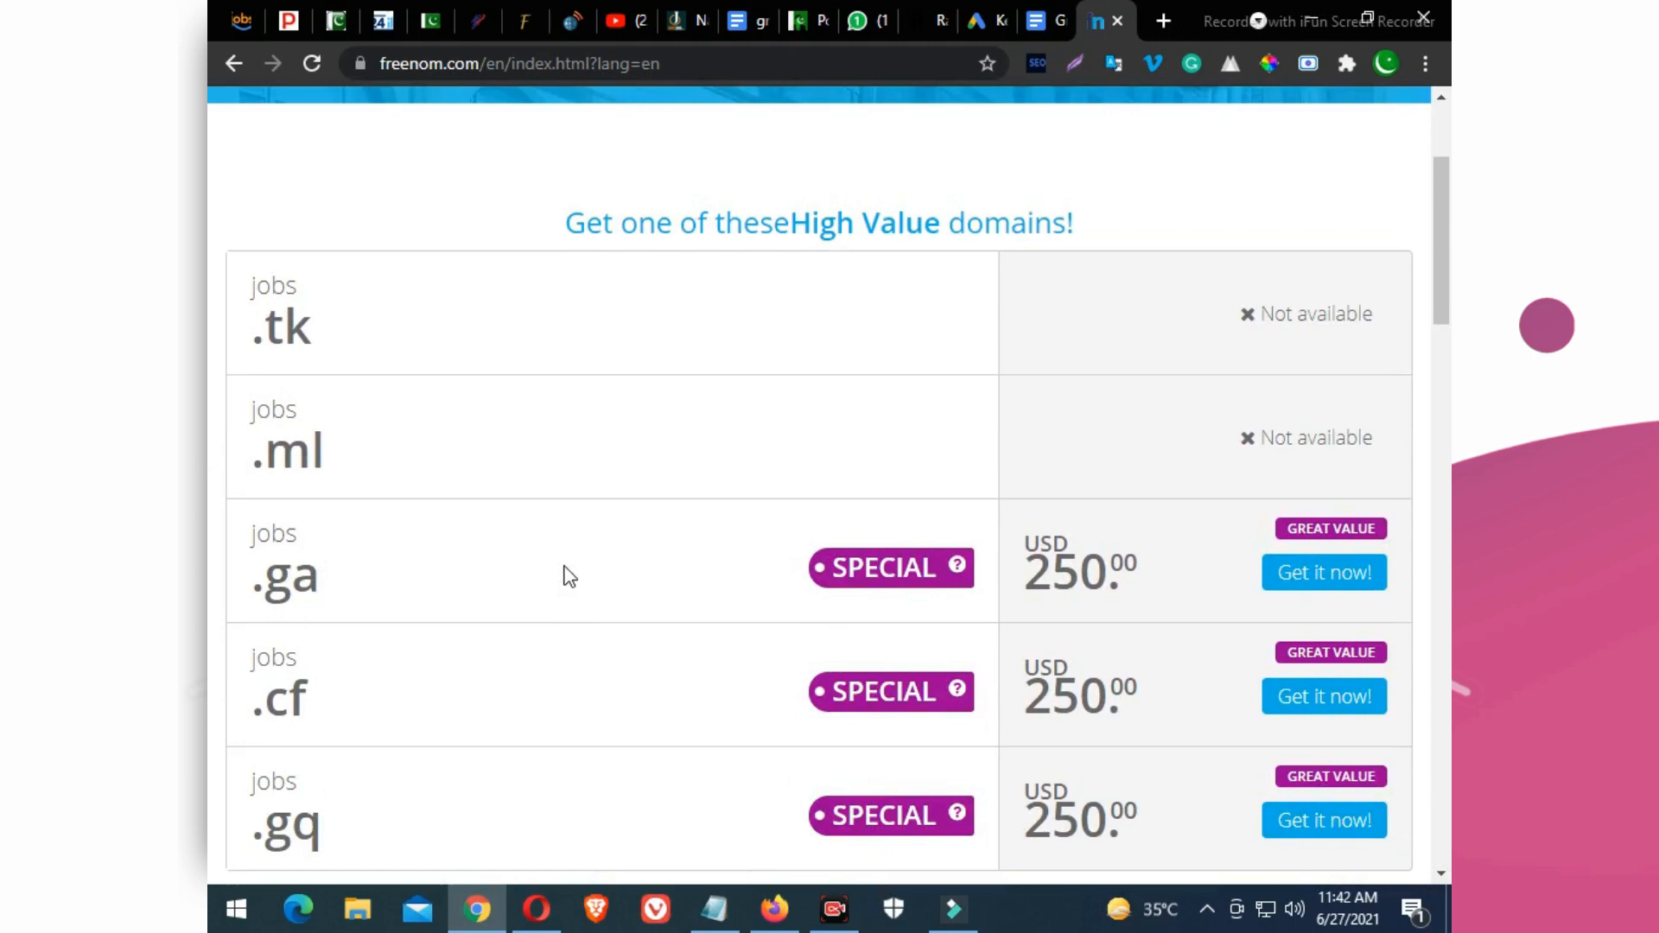
key(ctrl+minus)
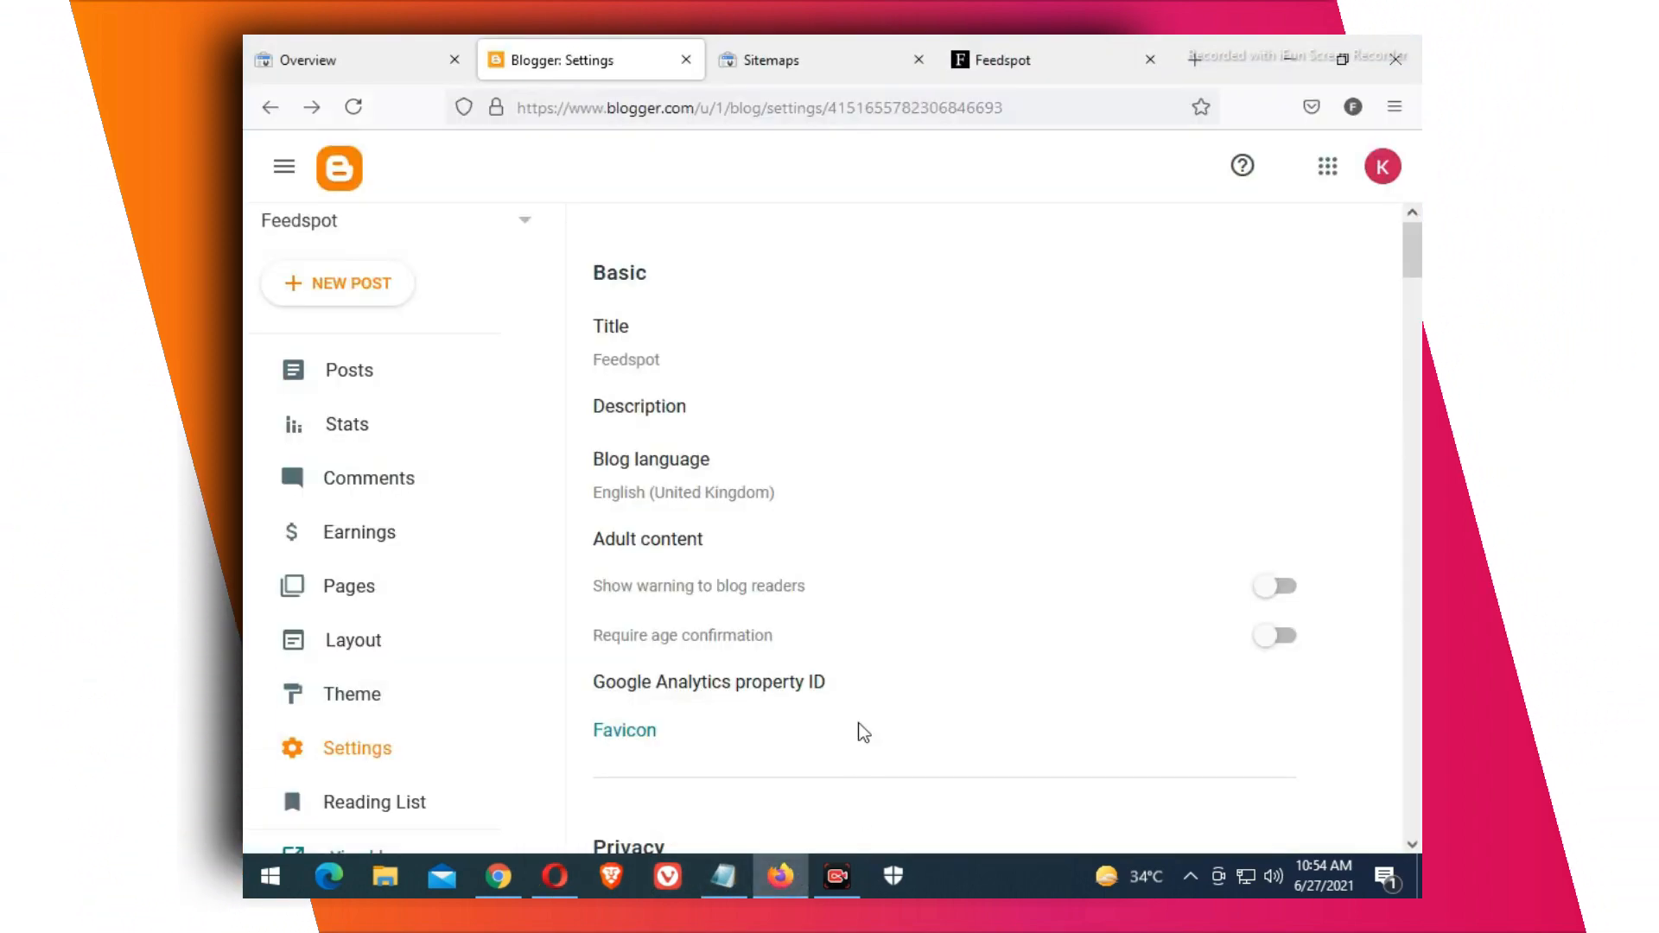
Review Blogger's publishing and custom robots settings and return to the sitemap.xml details in Search Console.
scroll(874, 404, down, 10)
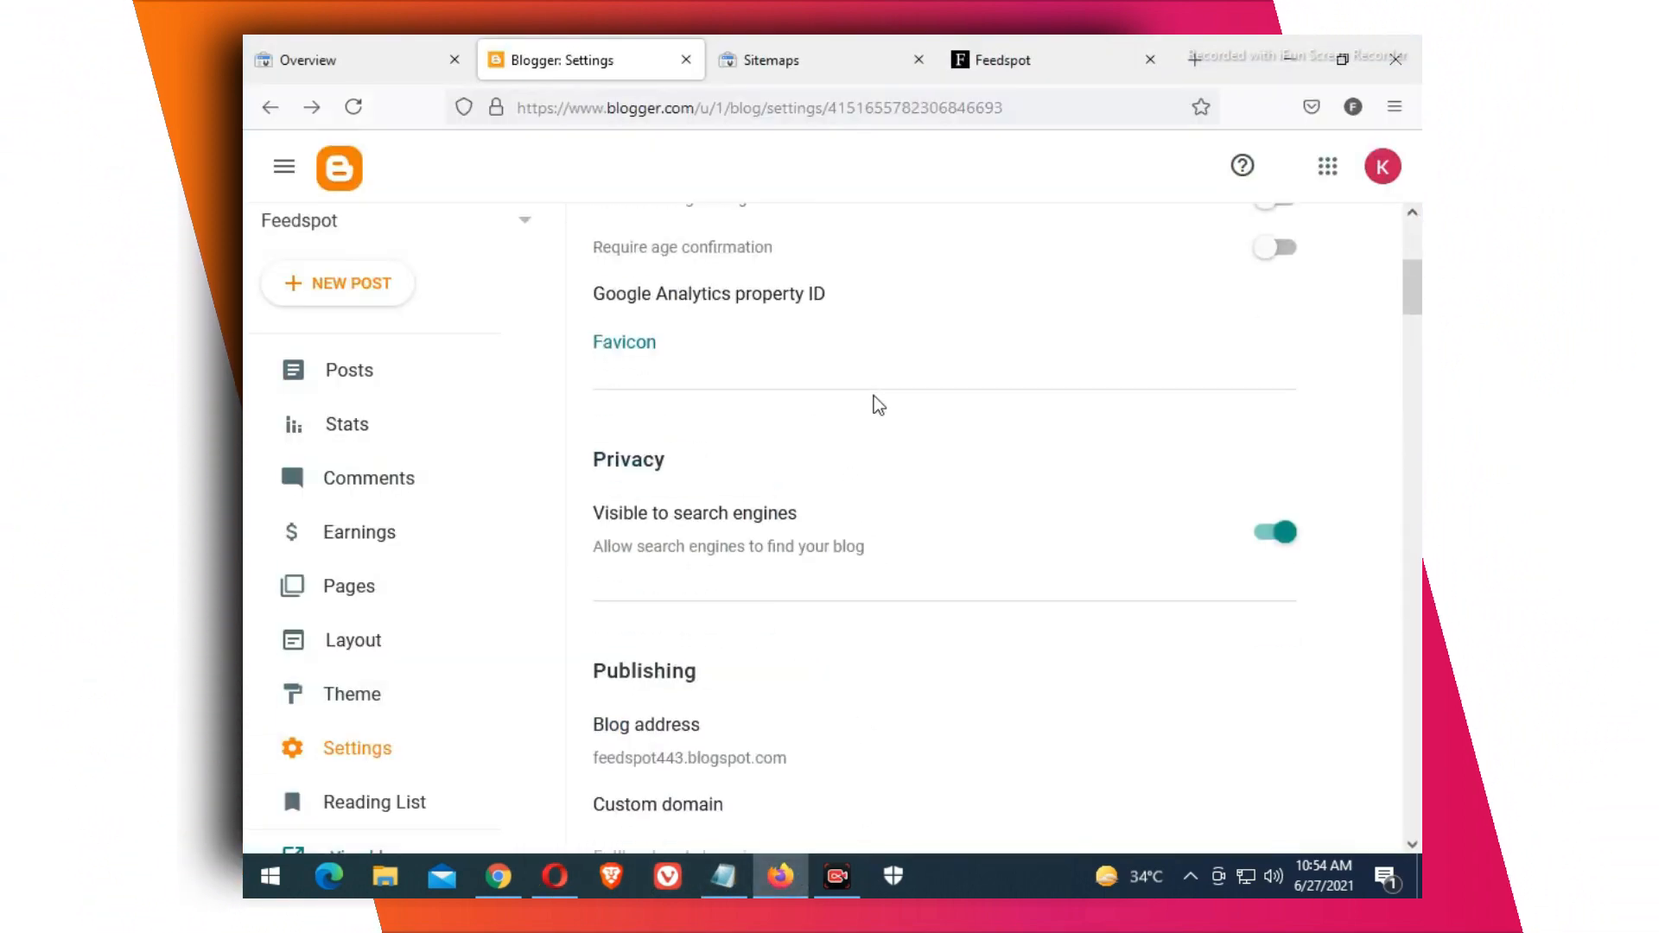
scroll(874, 398, up, 10)
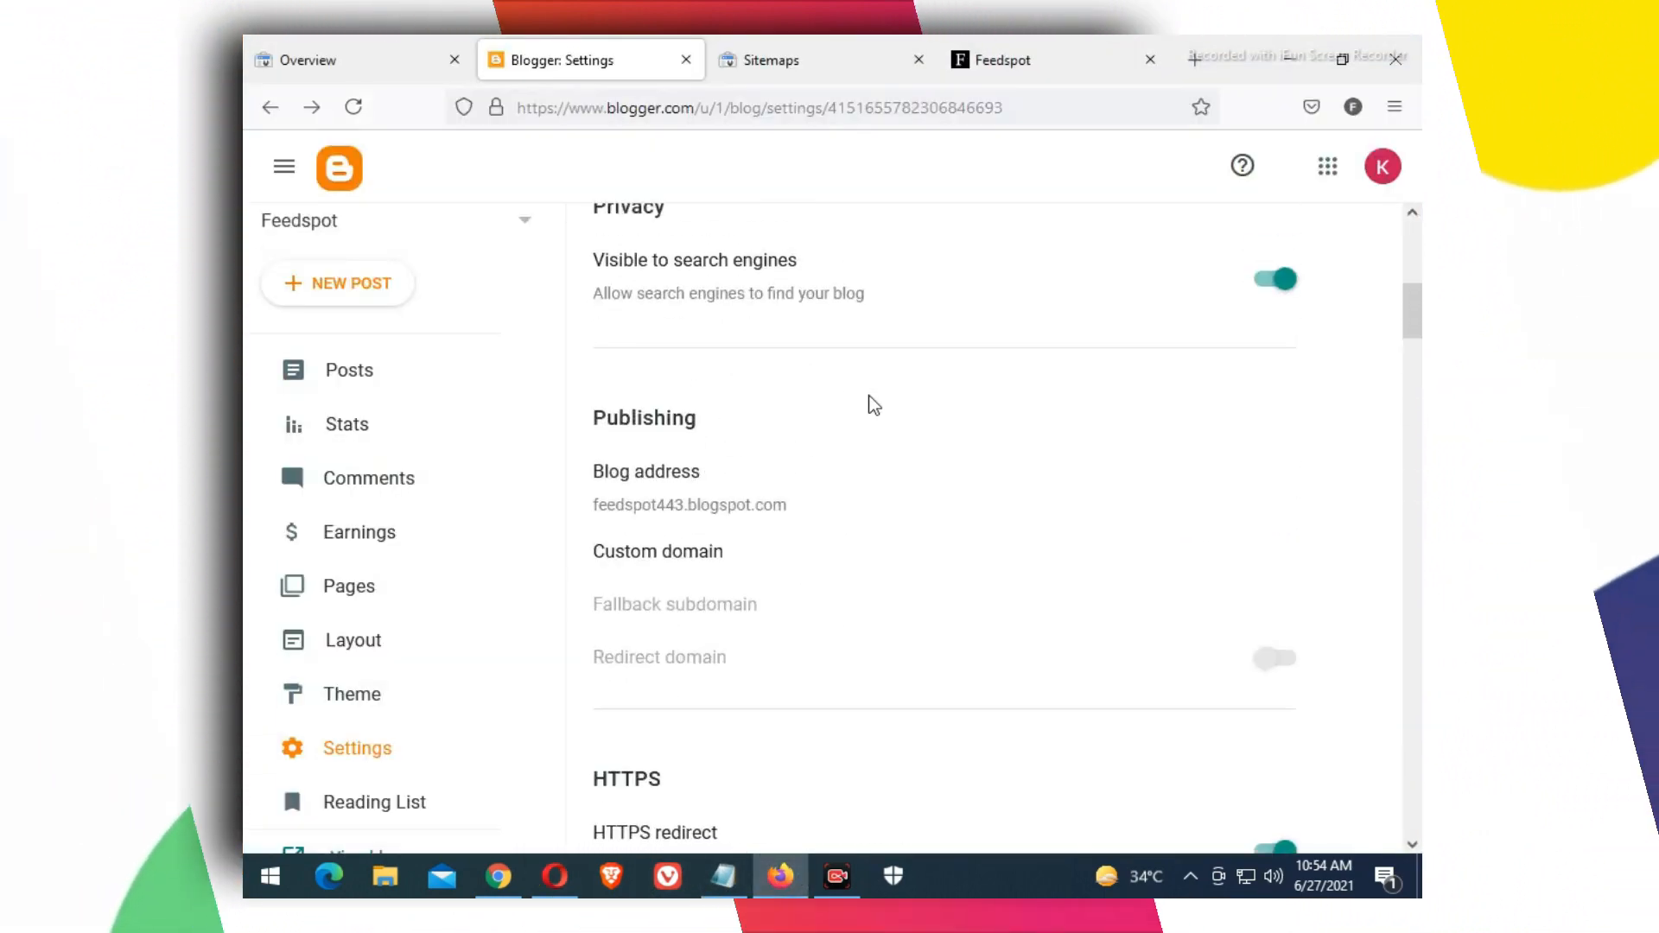
scroll(874, 404, down, 15)
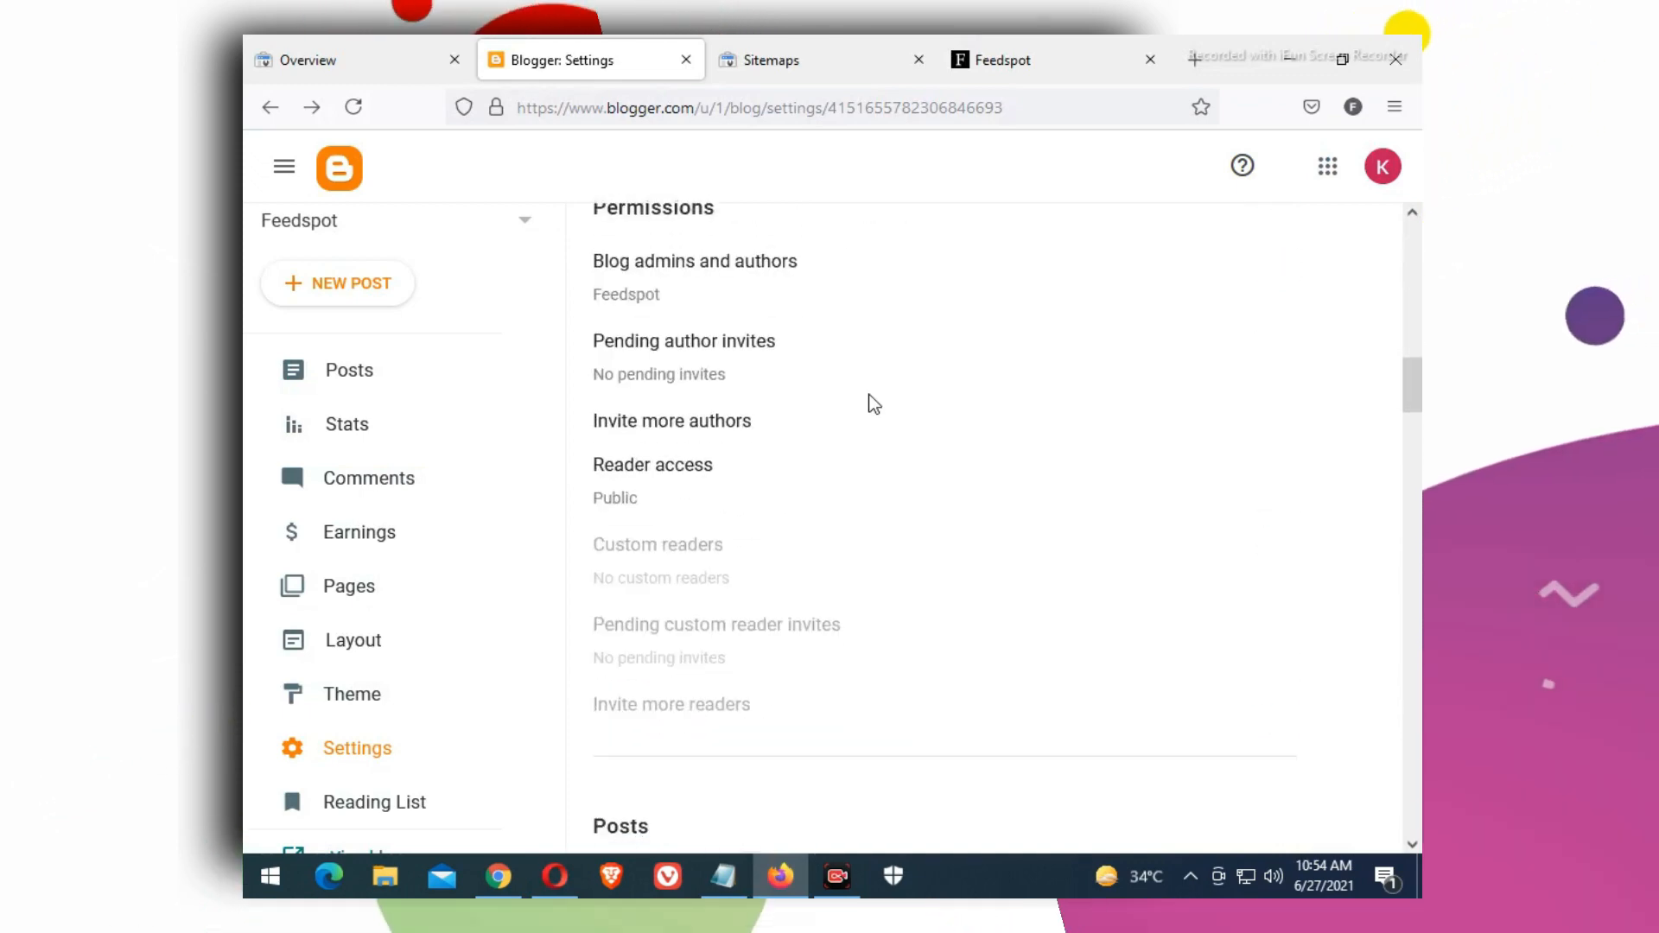
scroll(874, 404, down, 15)
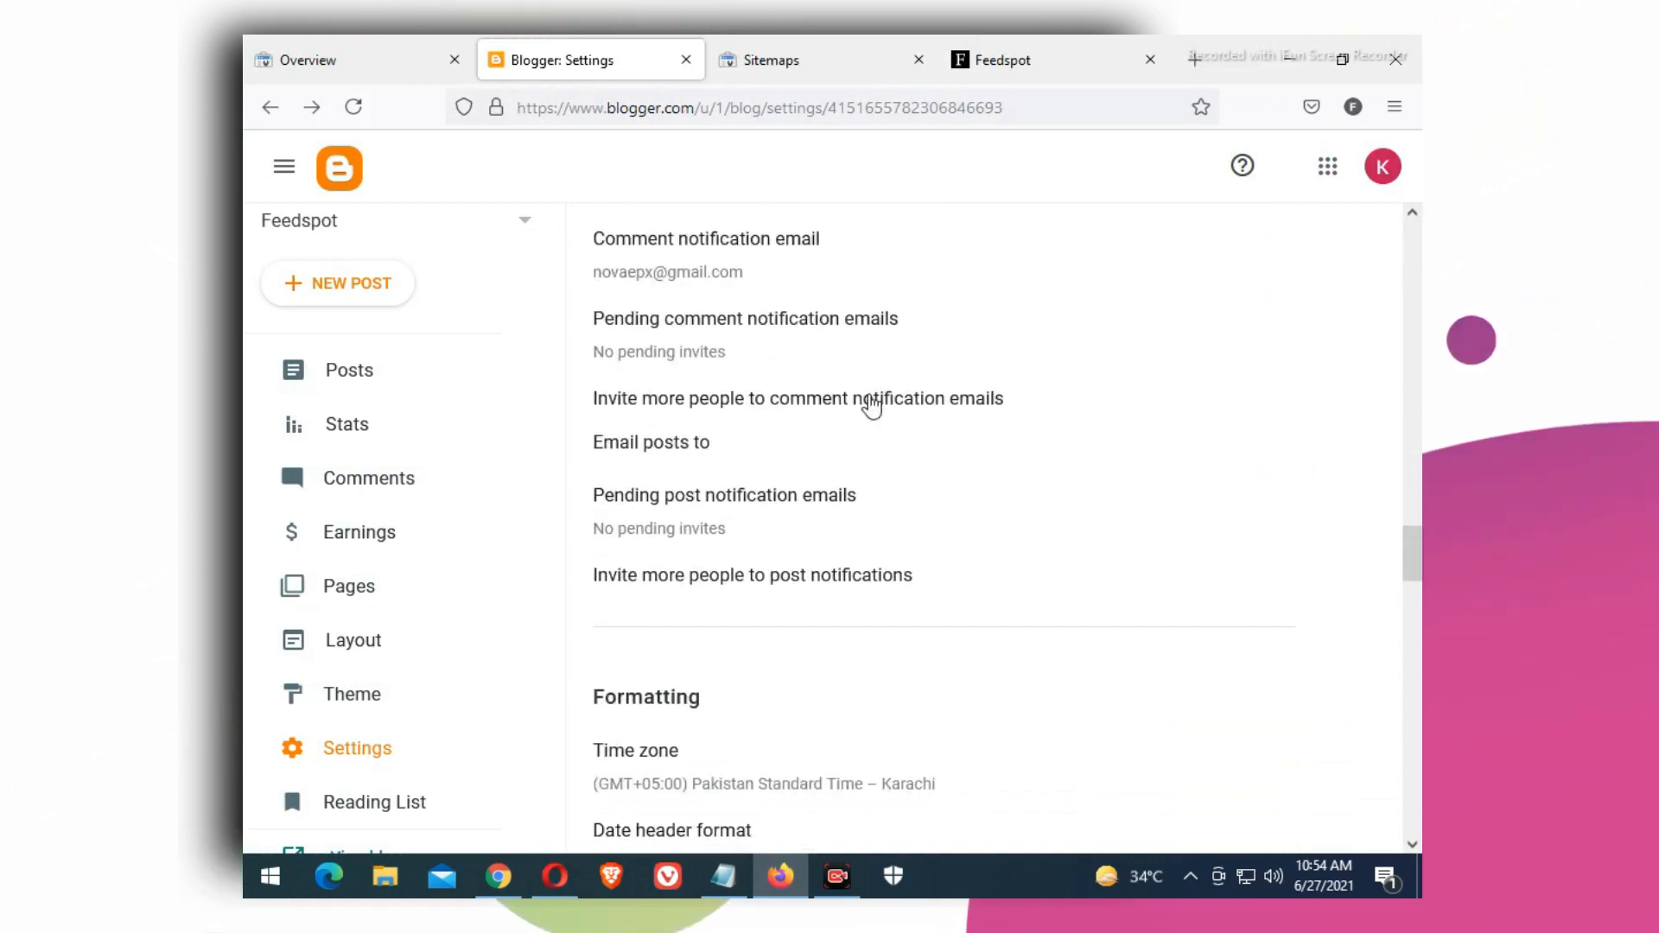
scroll(873, 404, down, 4)
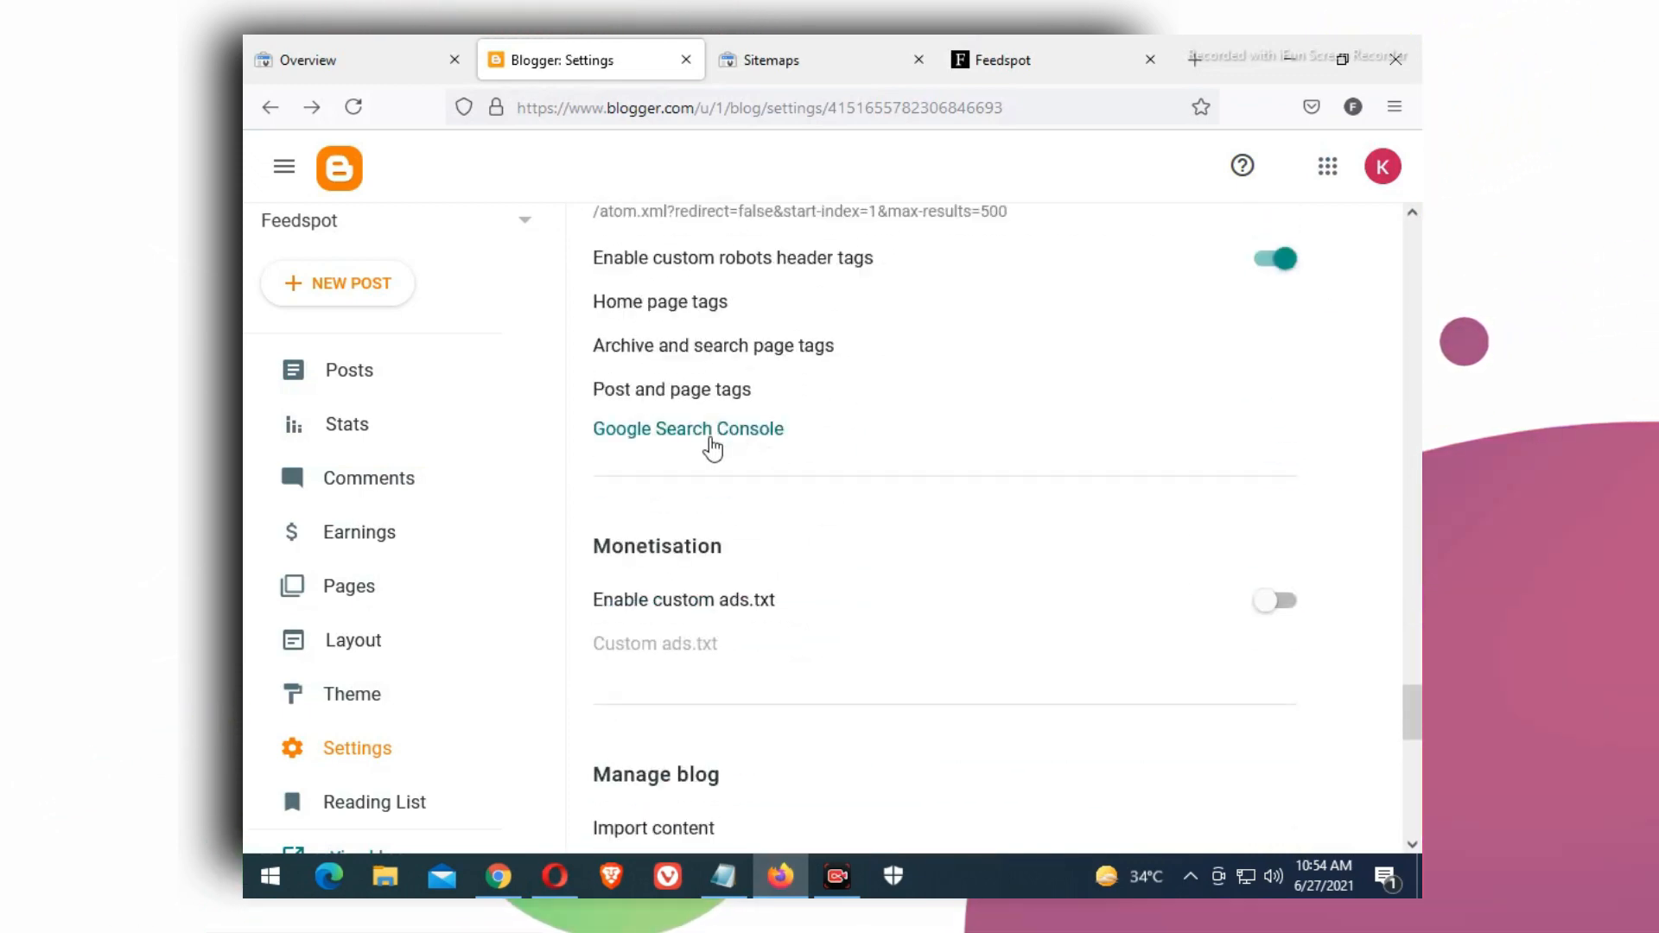
scroll(741, 411, up, 15)
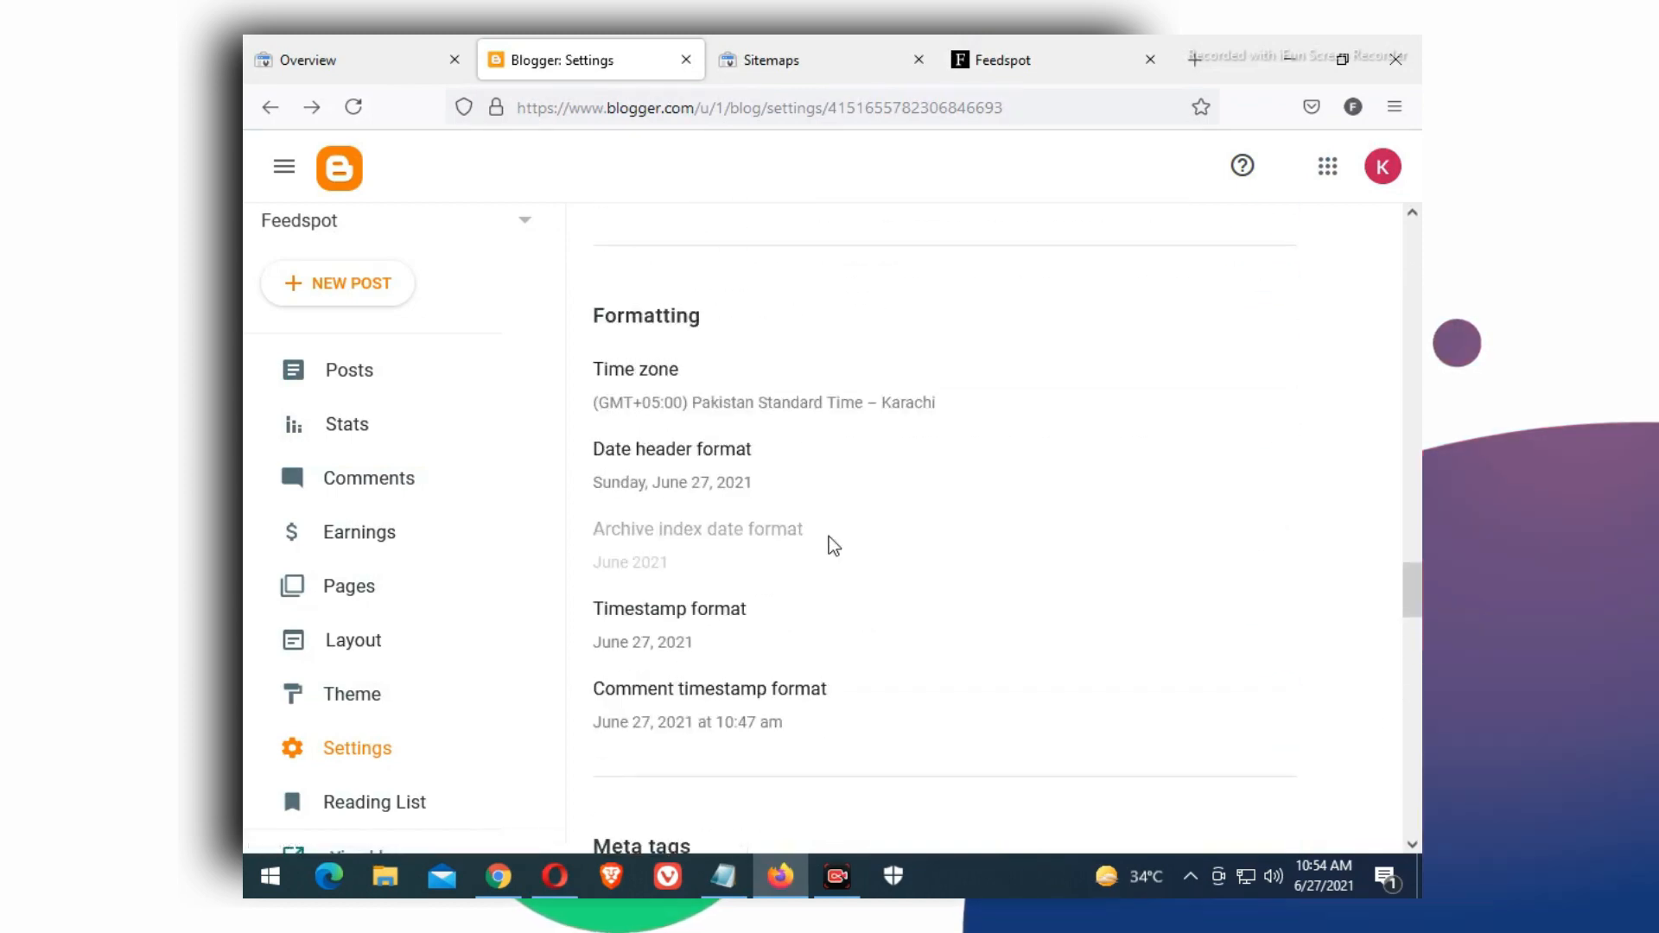
scroll(828, 544, up, 10)
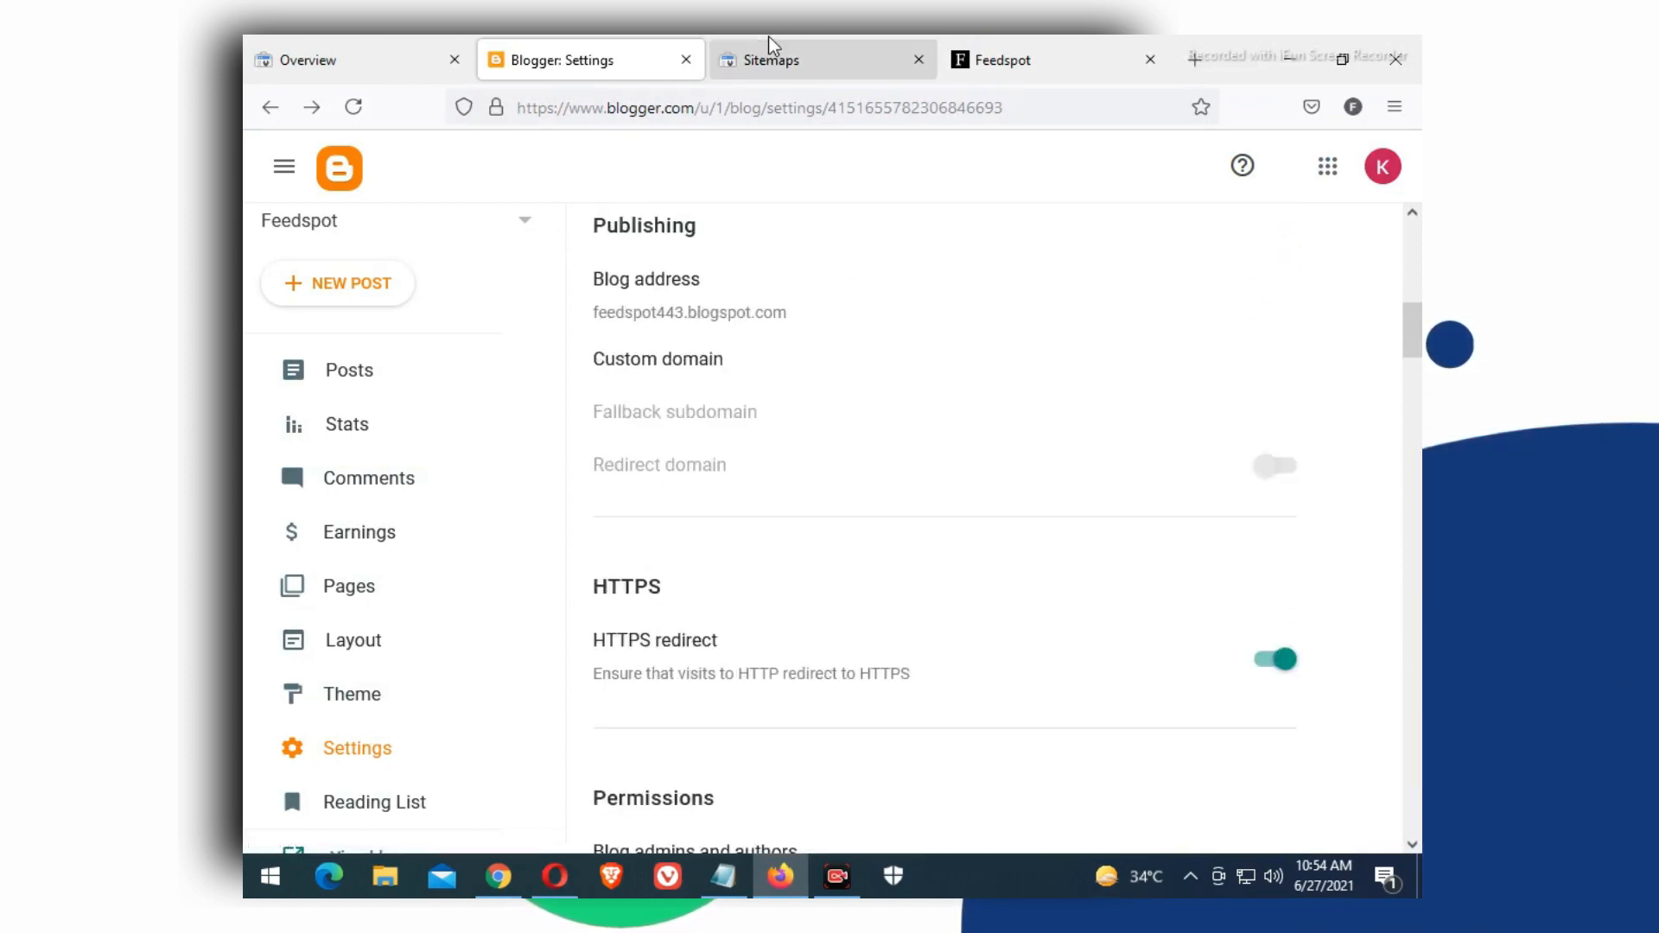
click(769, 58)
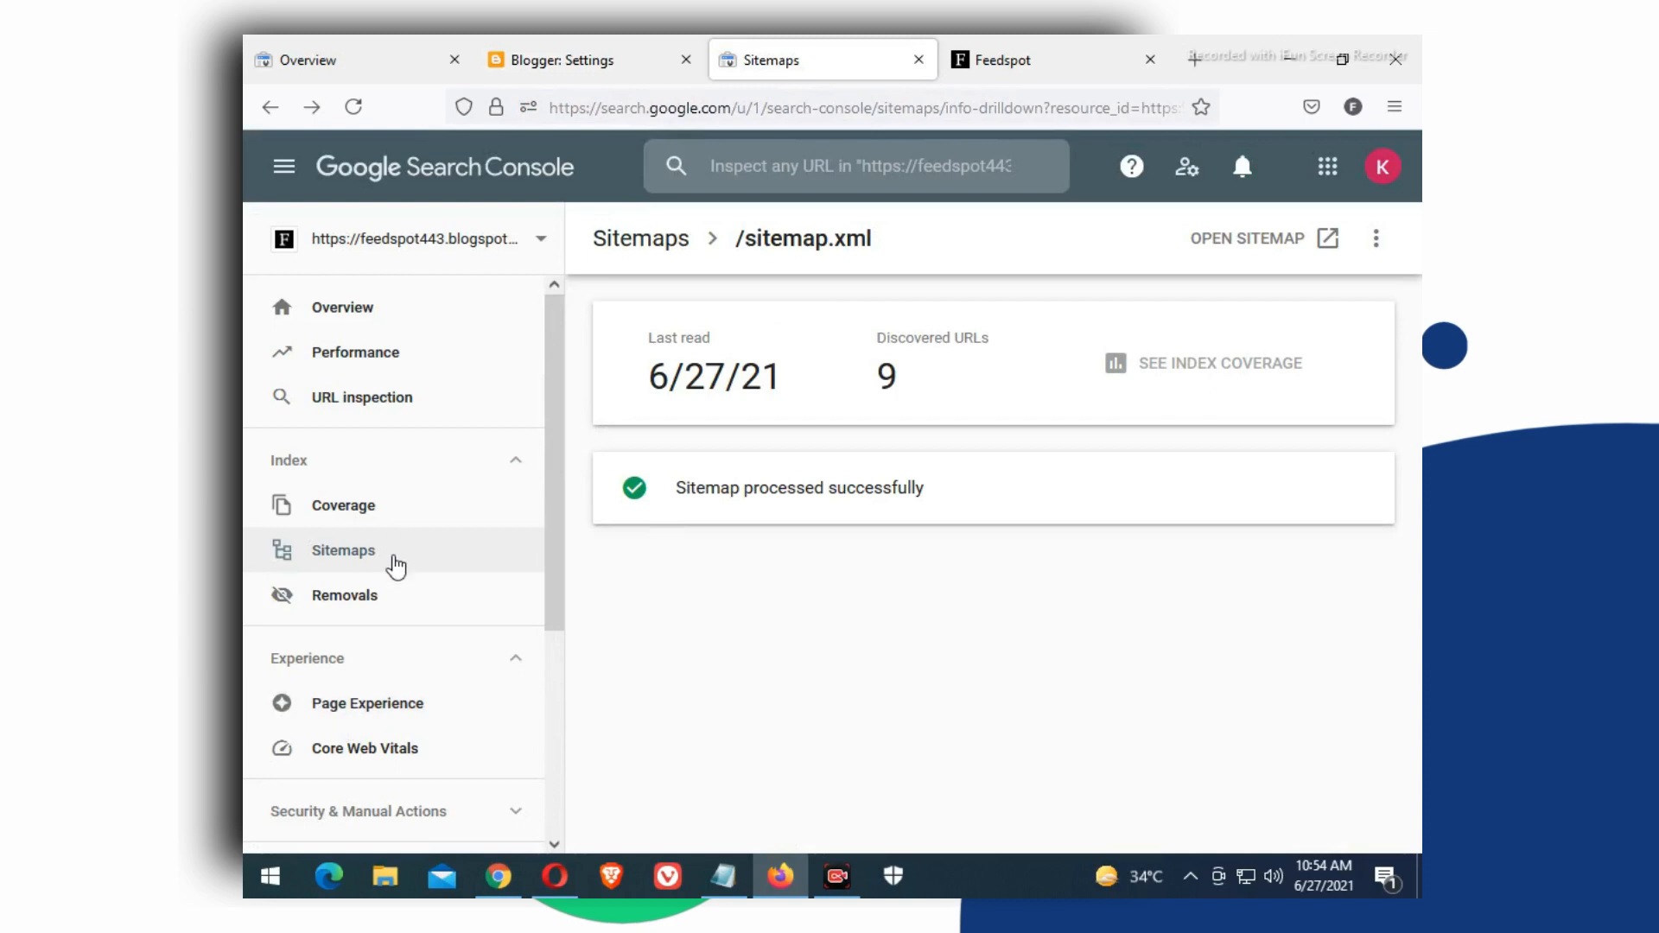
Return to the Sitemaps overview and inspect the blogspot address used as the prefix for new sitemaps.
click(396, 567)
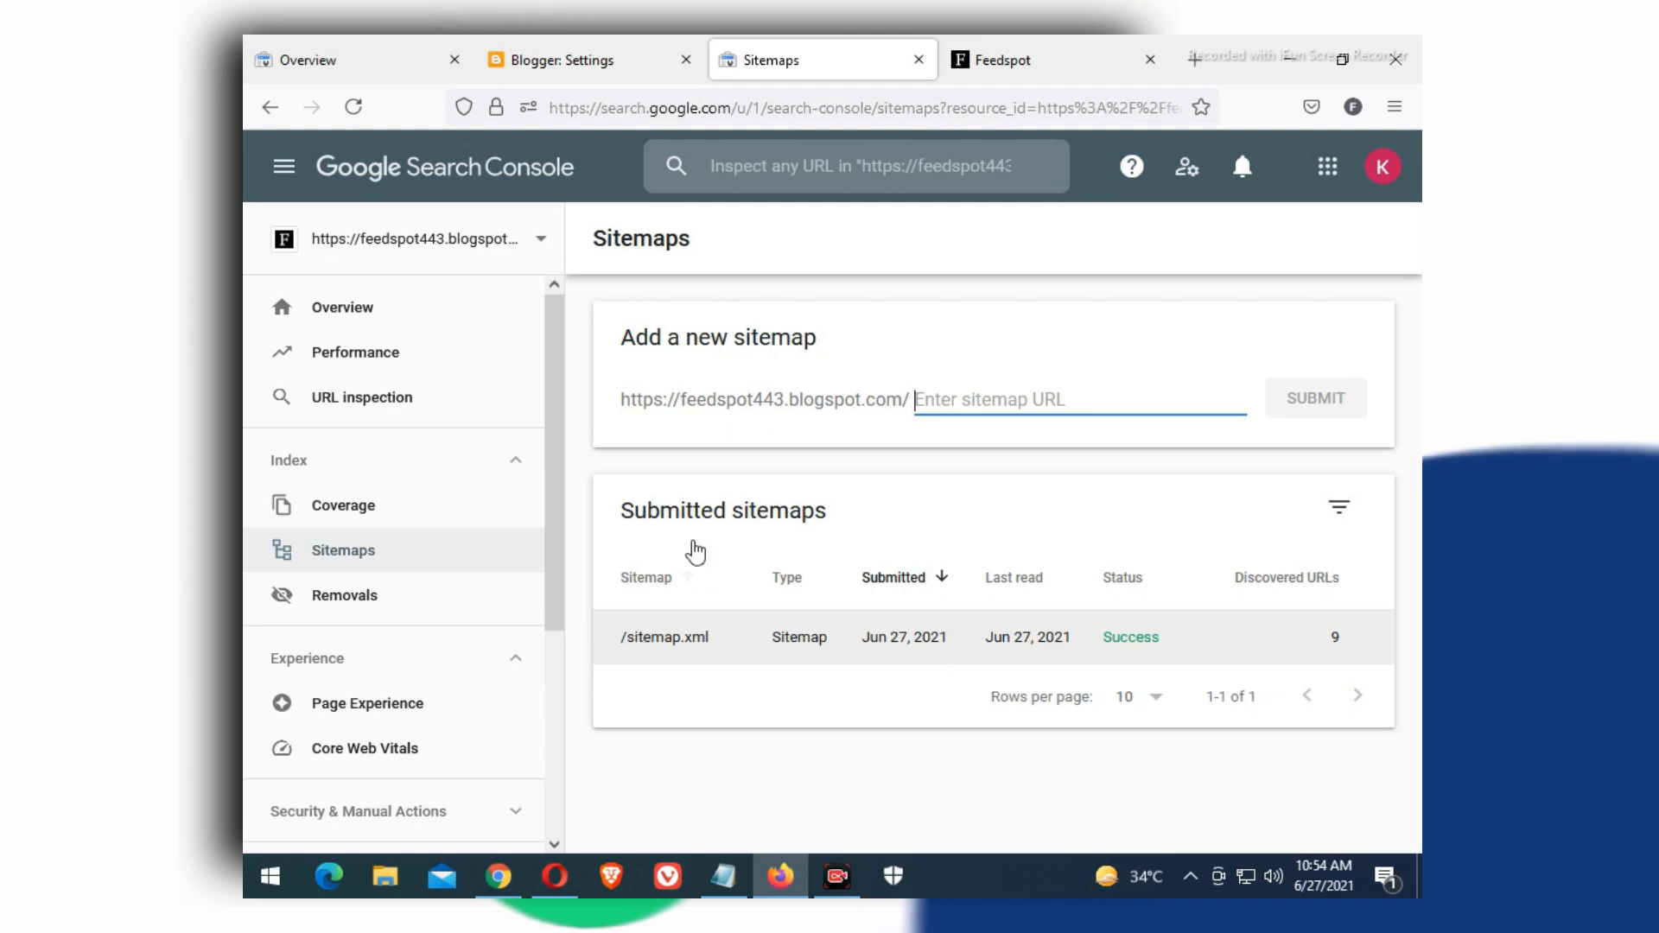
double_click(732, 399)
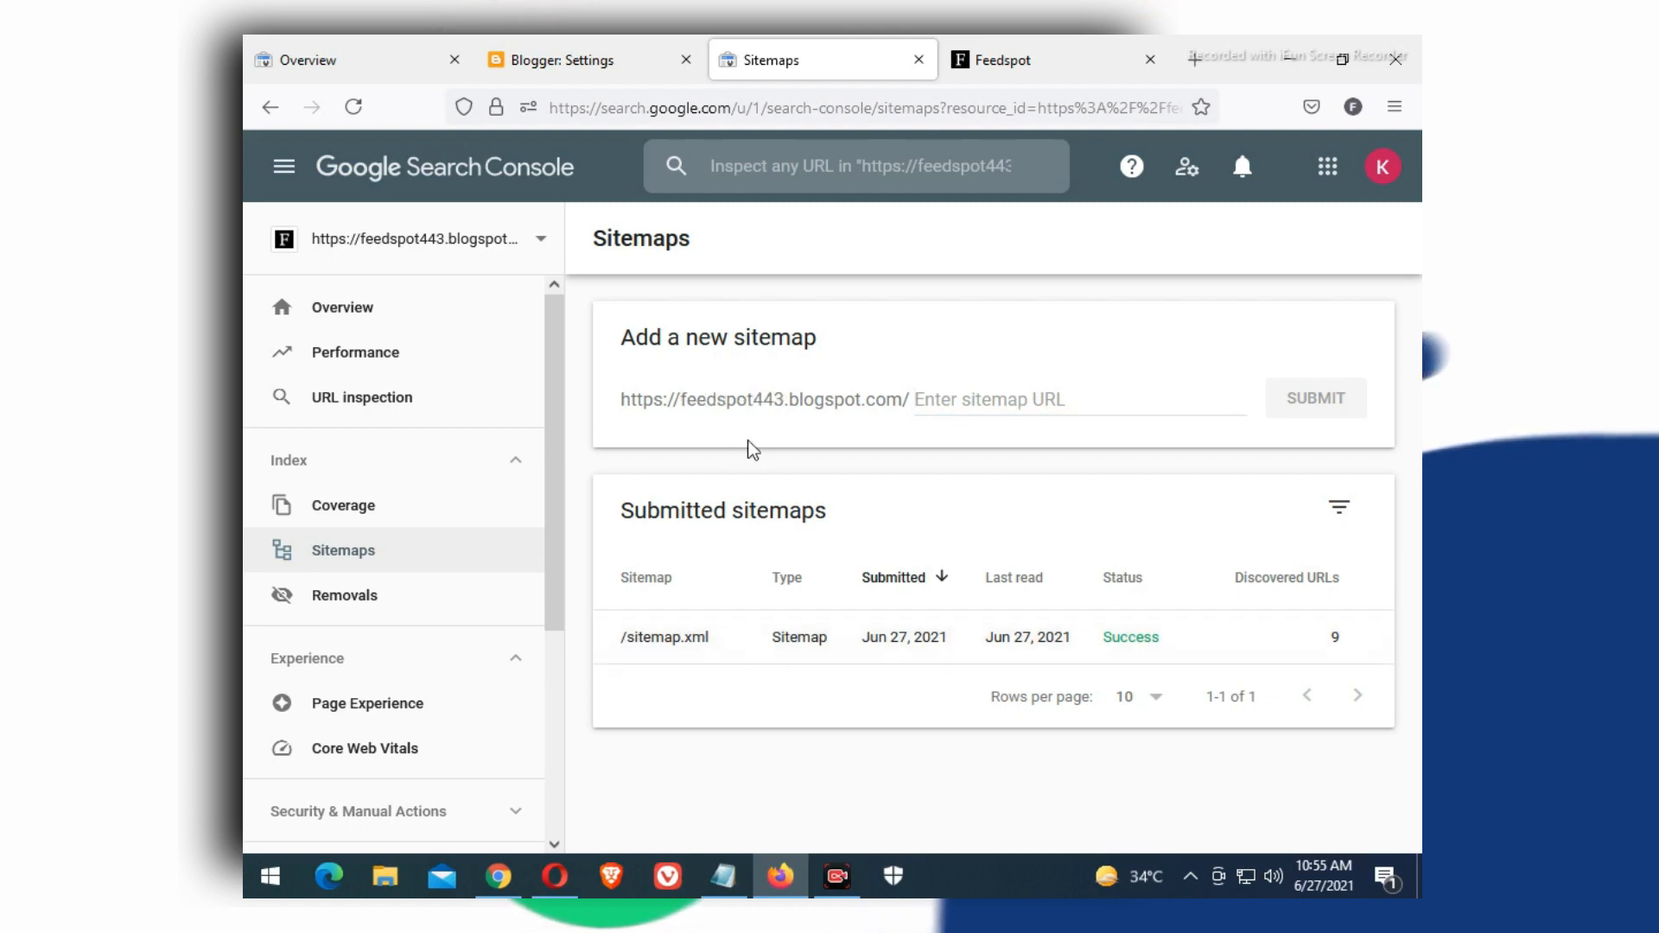
triple_click(800, 402)
click(823, 404)
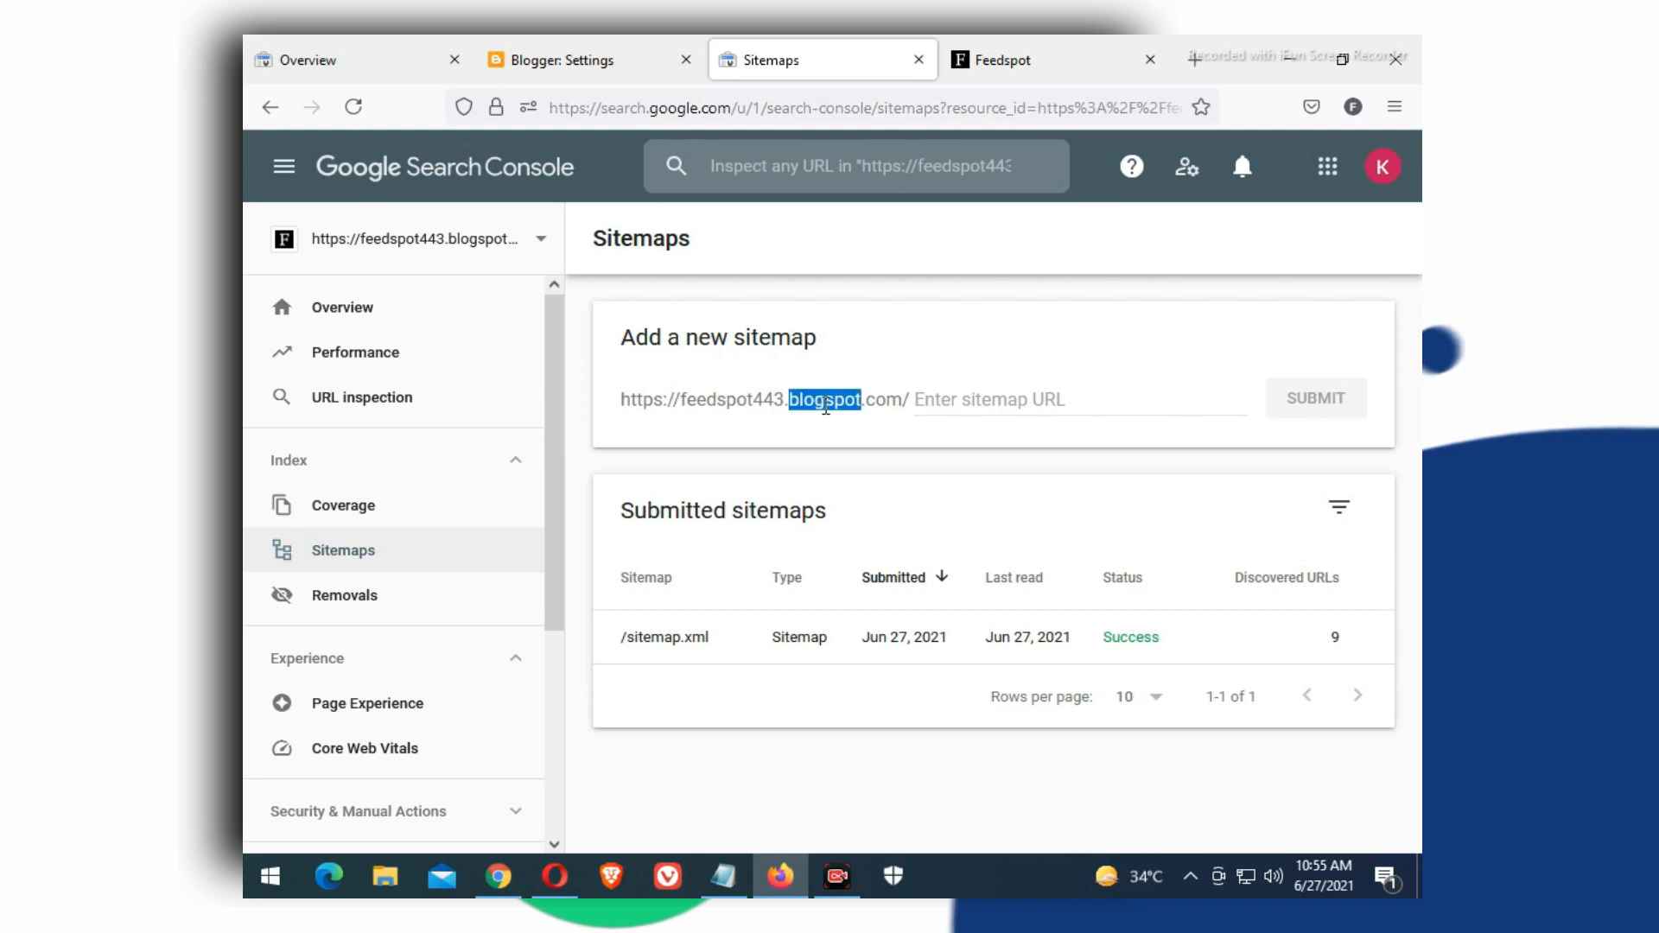
triple_click(827, 405)
click(842, 407)
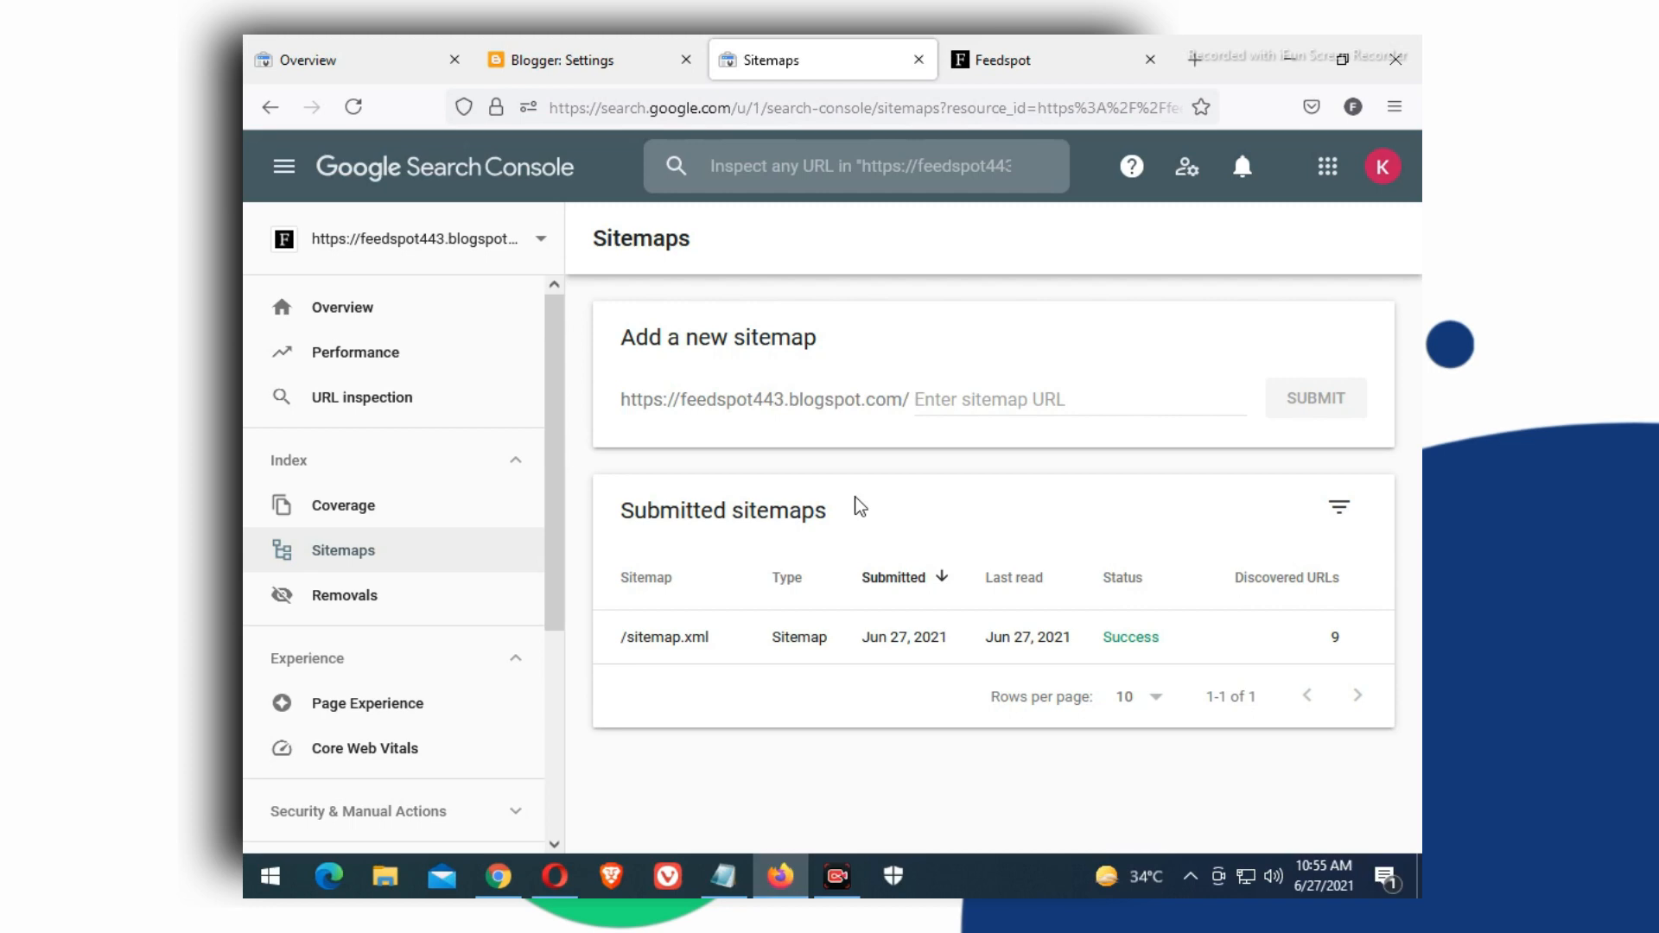
Switch to the YouTube channel page in Opera and look through its uploaded Blogger, AdSense and SEO tutorials.
click(553, 877)
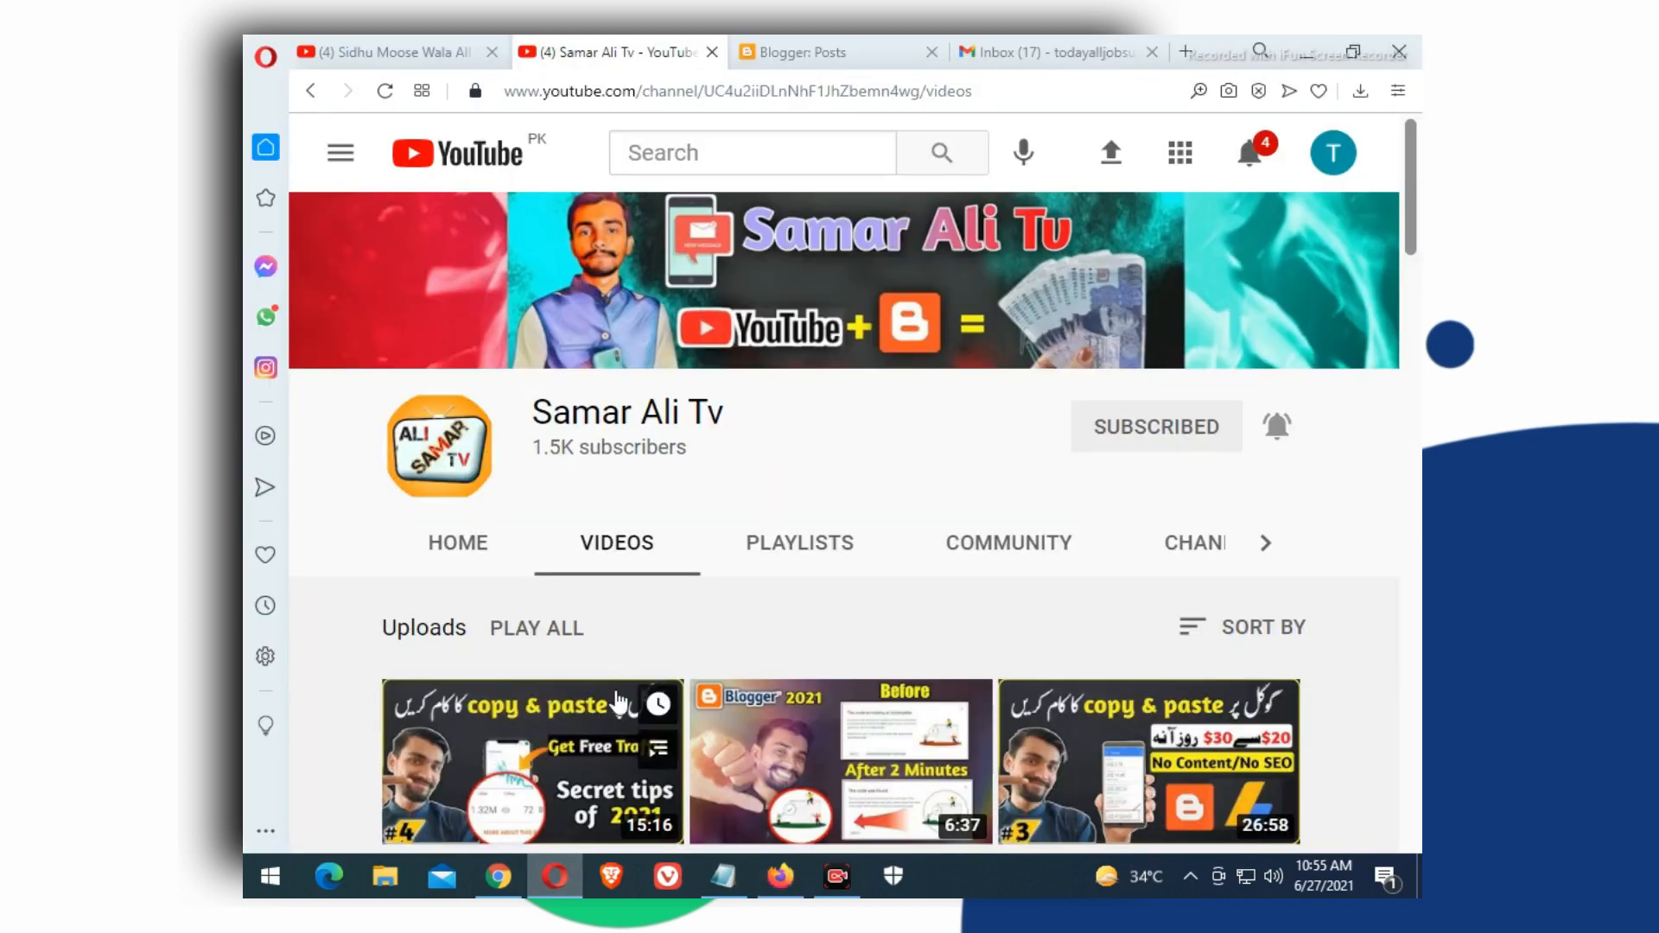
triple_click(693, 448)
click(715, 449)
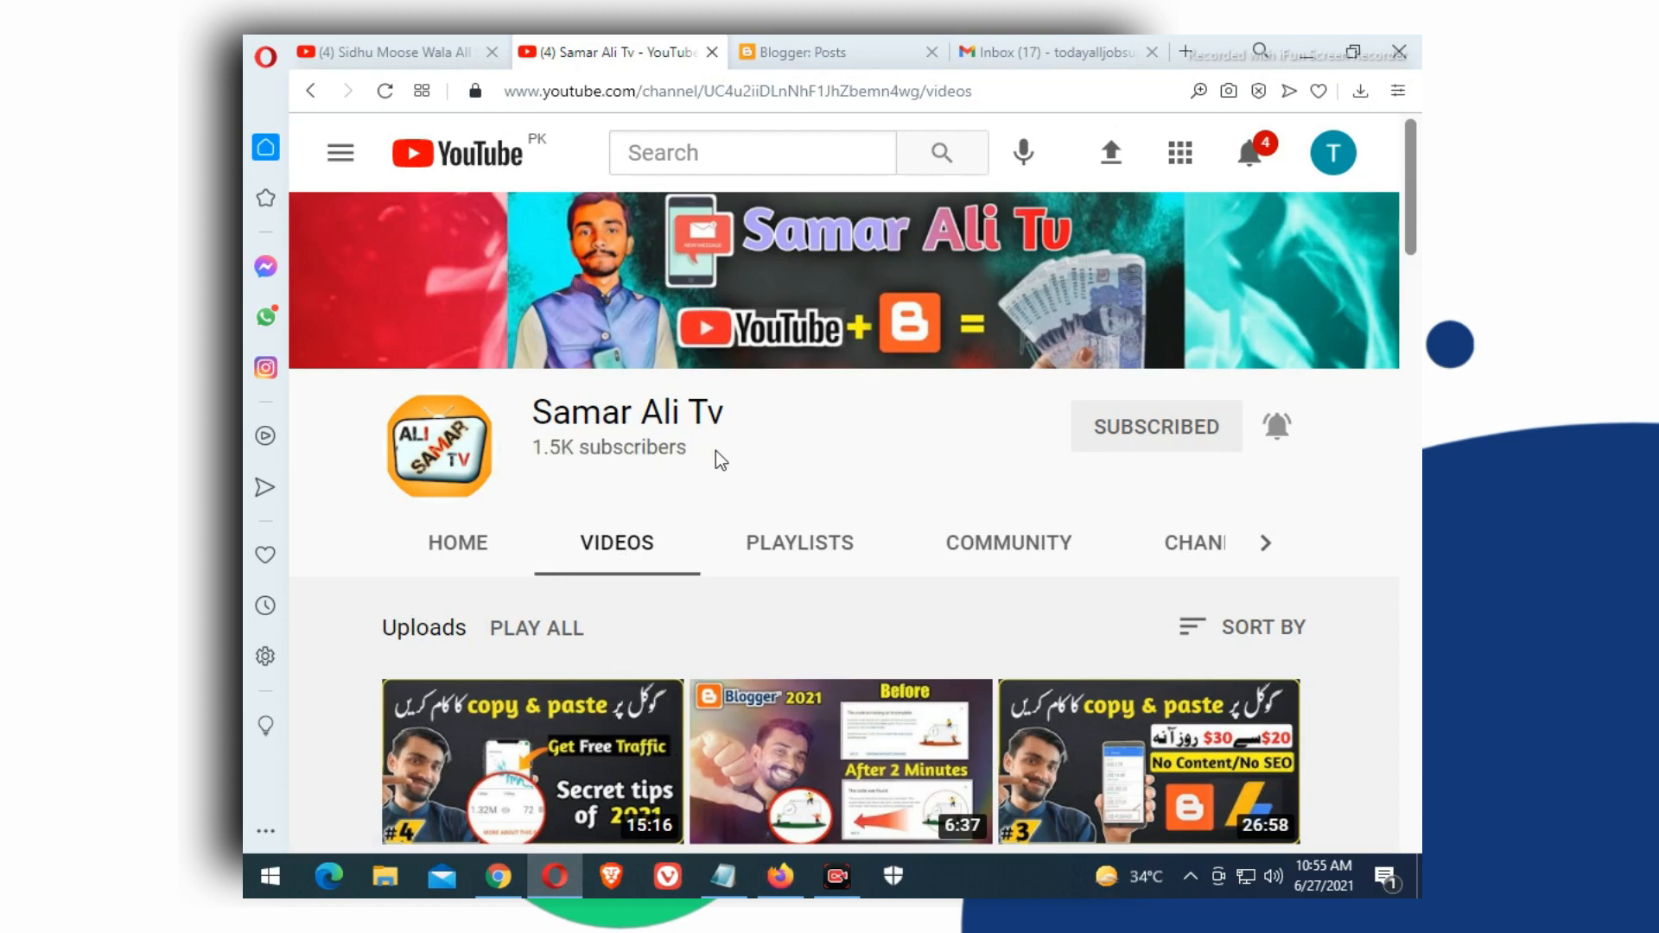
scroll(715, 450, down, 3)
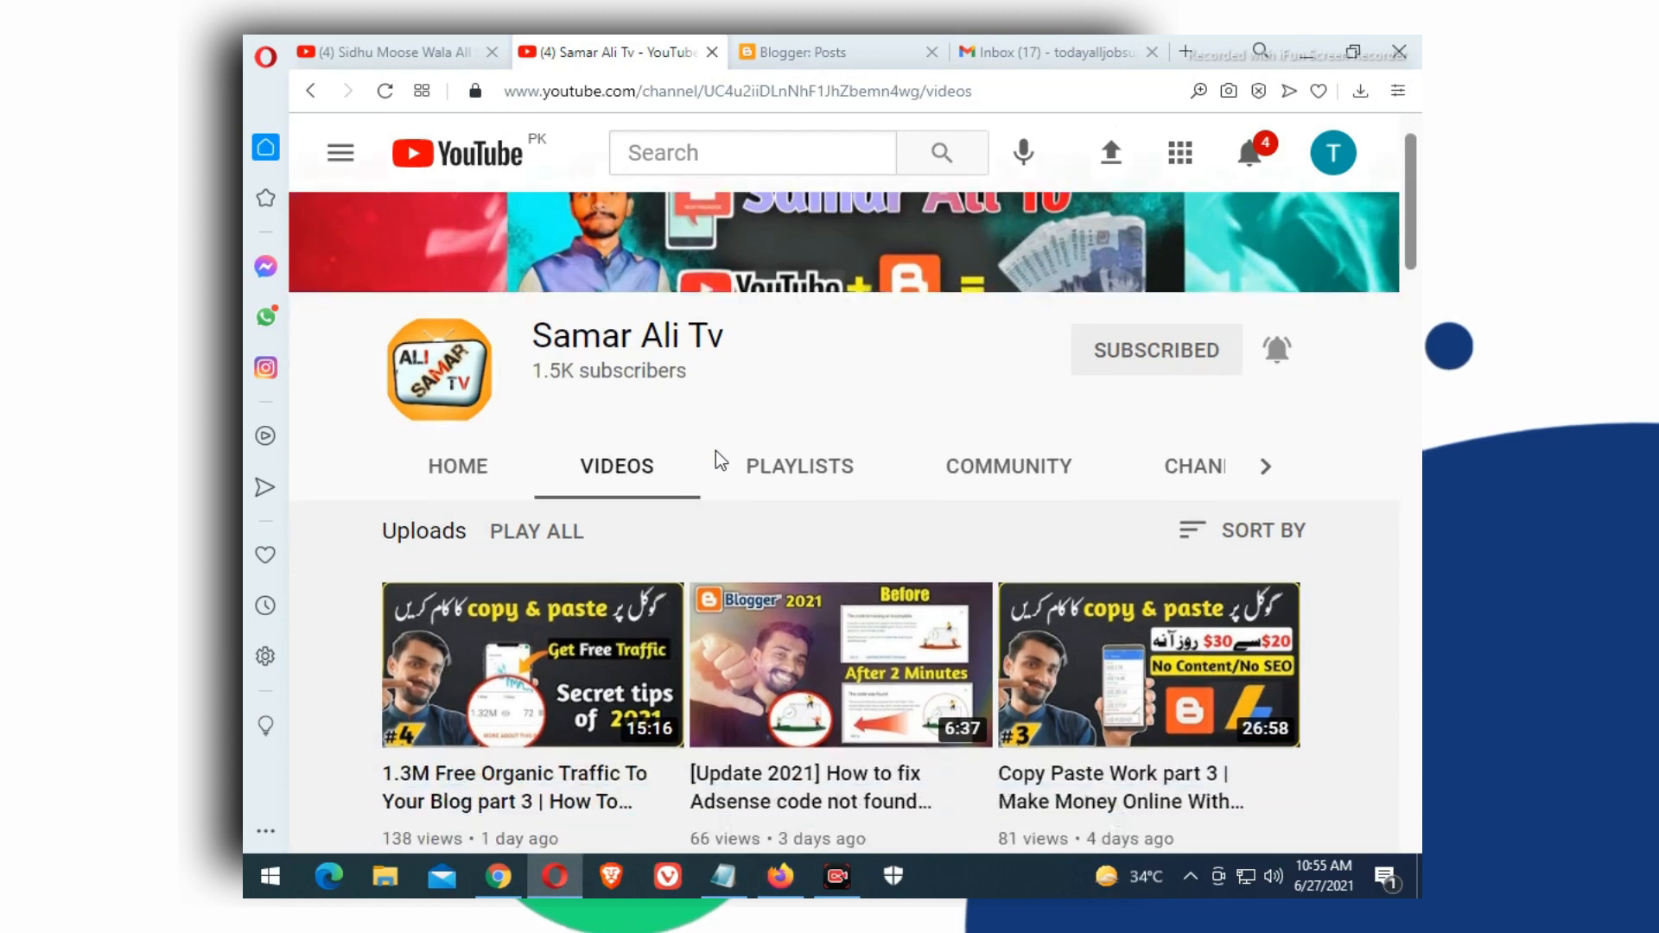
scroll(297, 671, down, 2)
scroll(297, 671, down, 6)
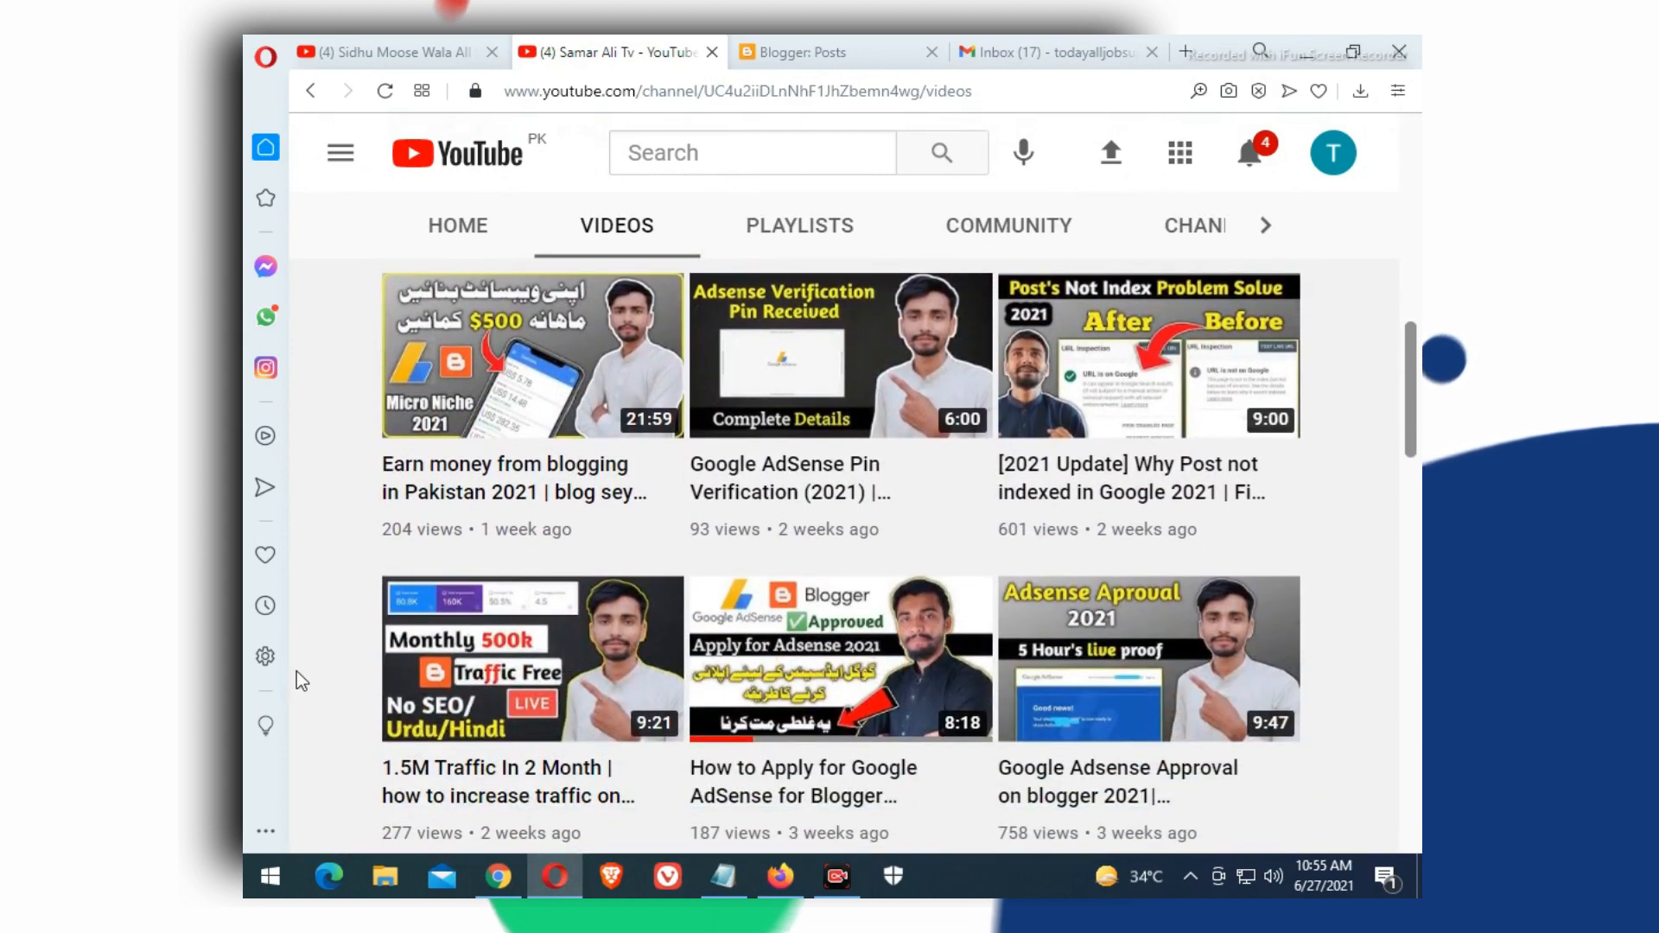
scroll(296, 671, down, 4)
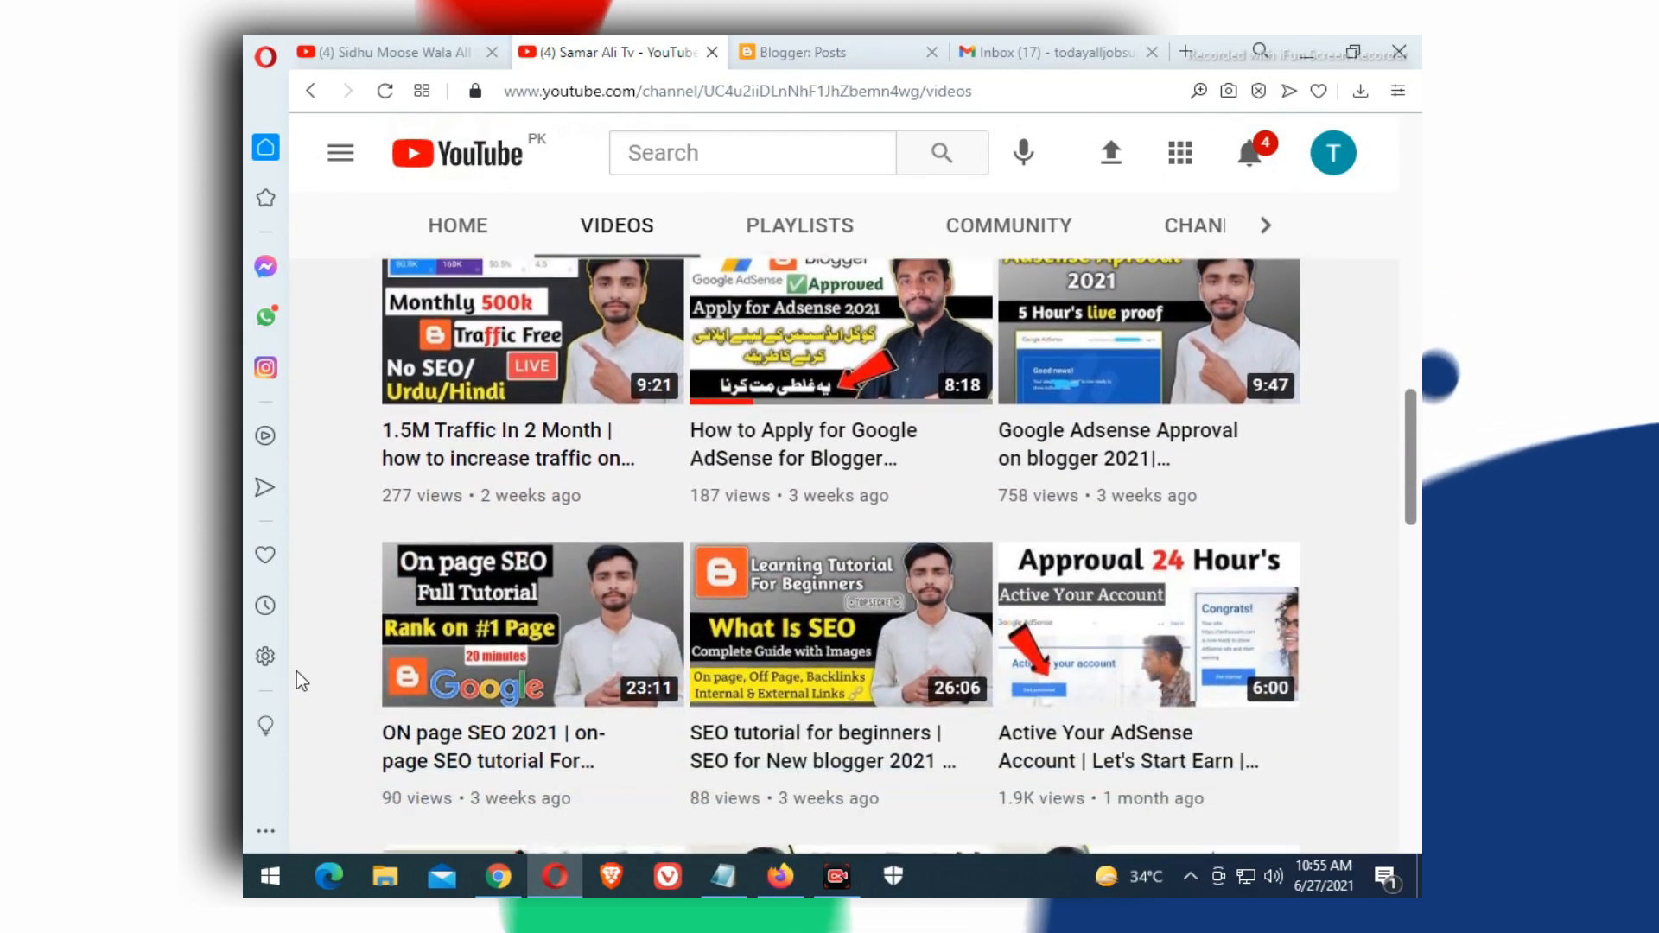
scroll(297, 671, down, 4)
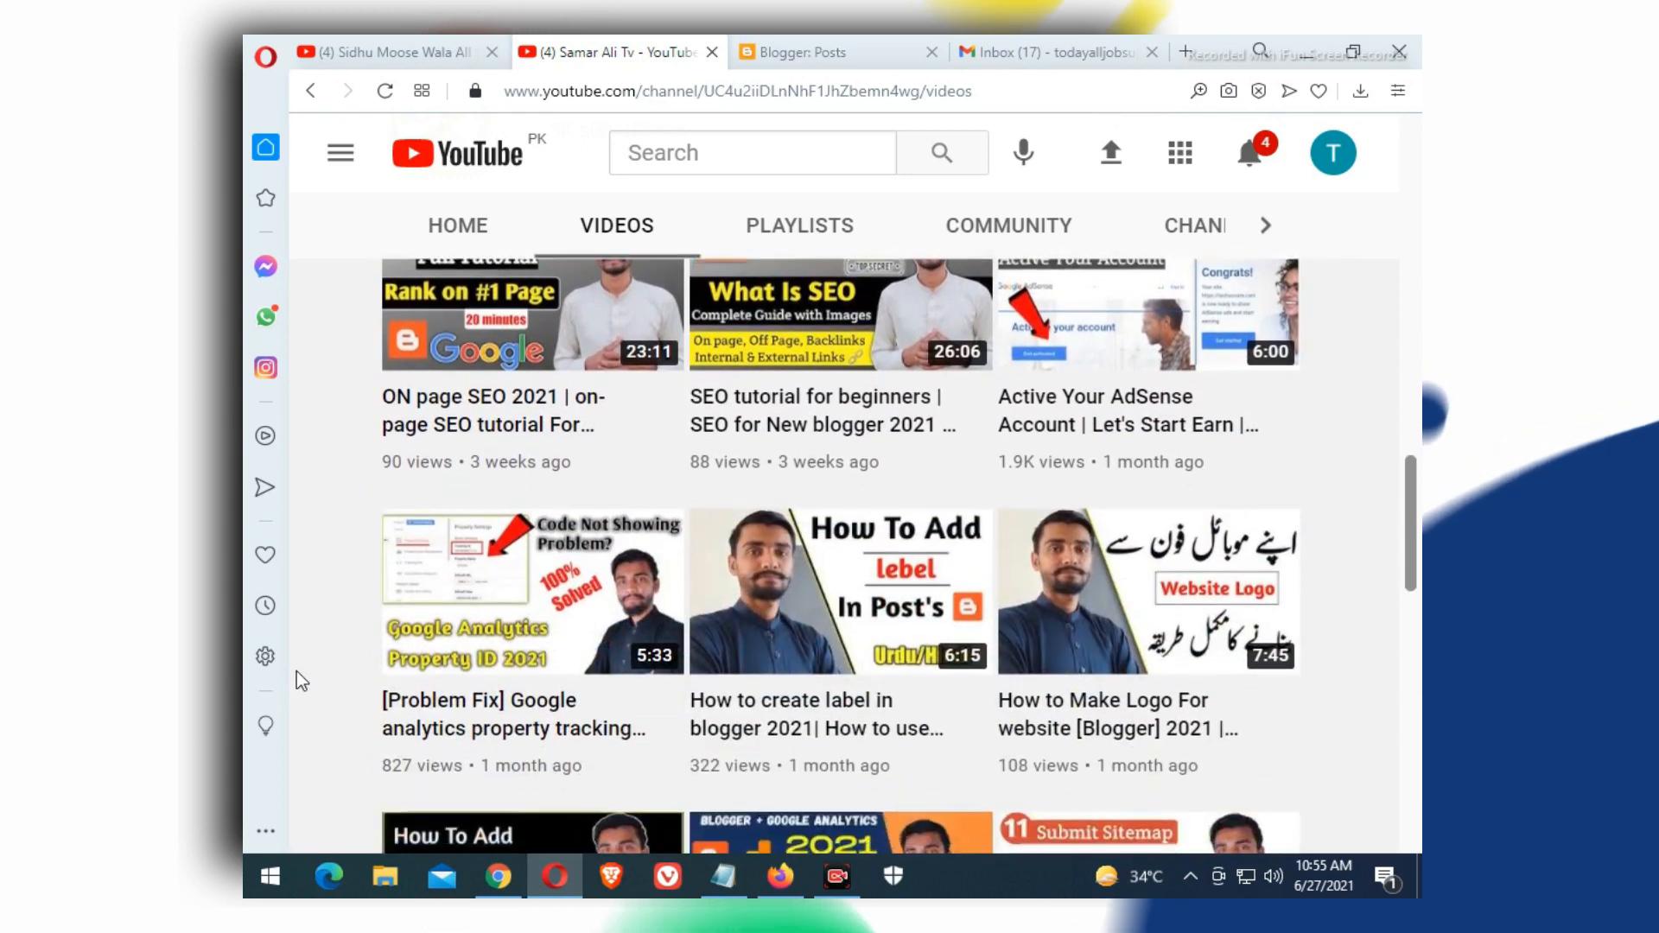
scroll(297, 674, down, 4)
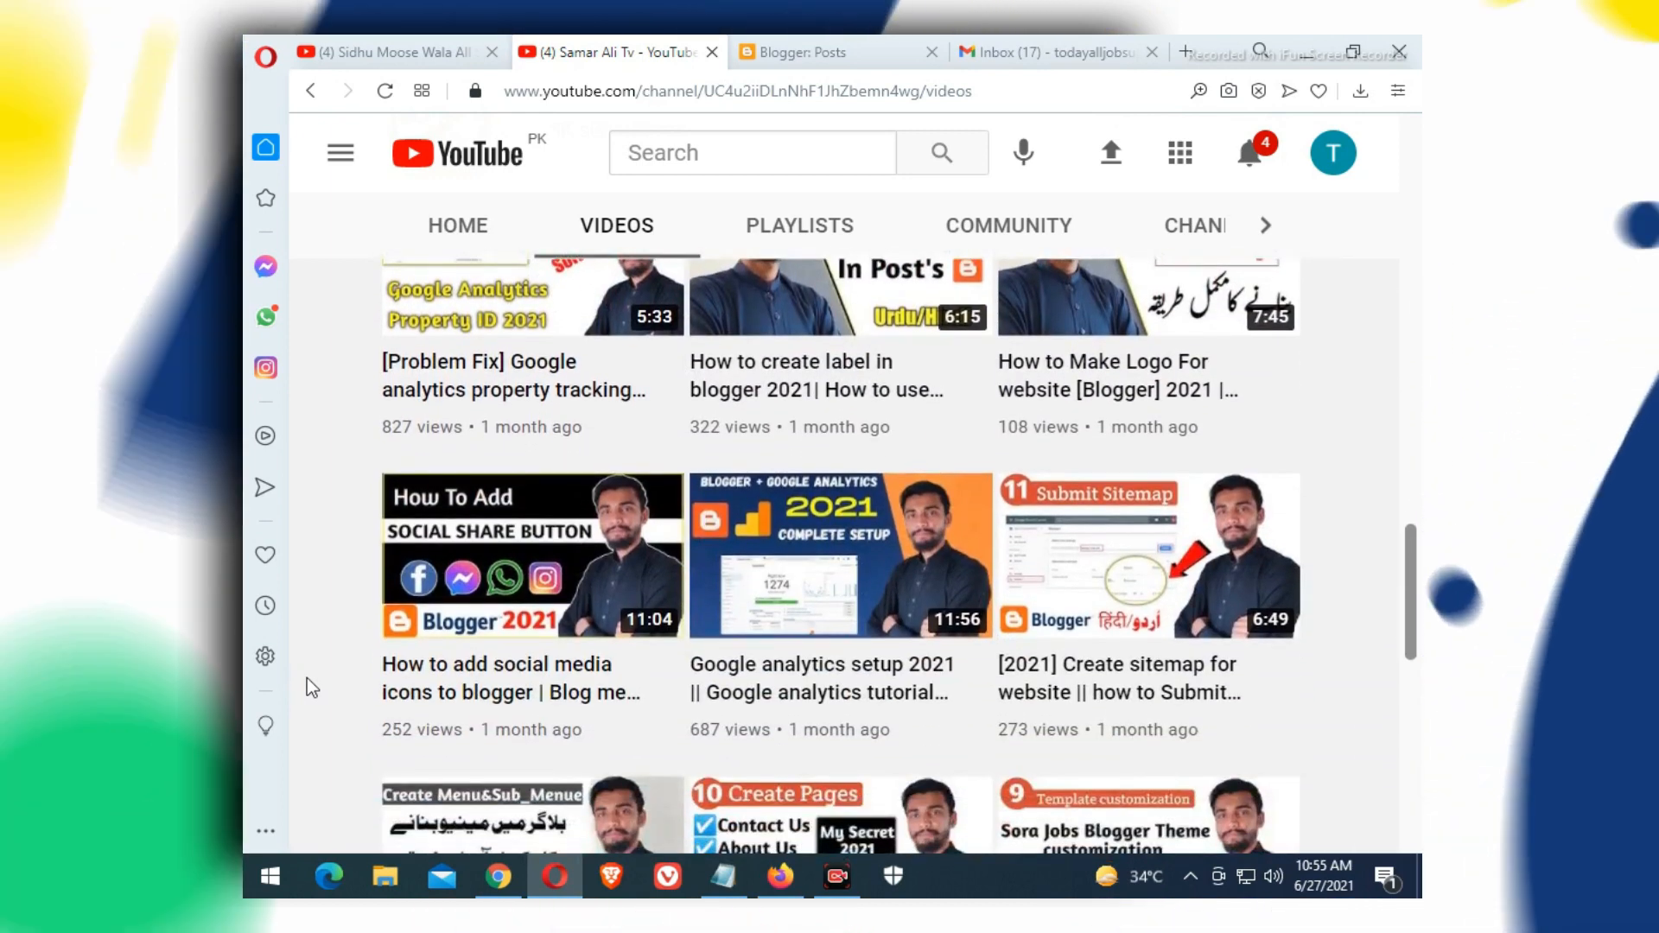